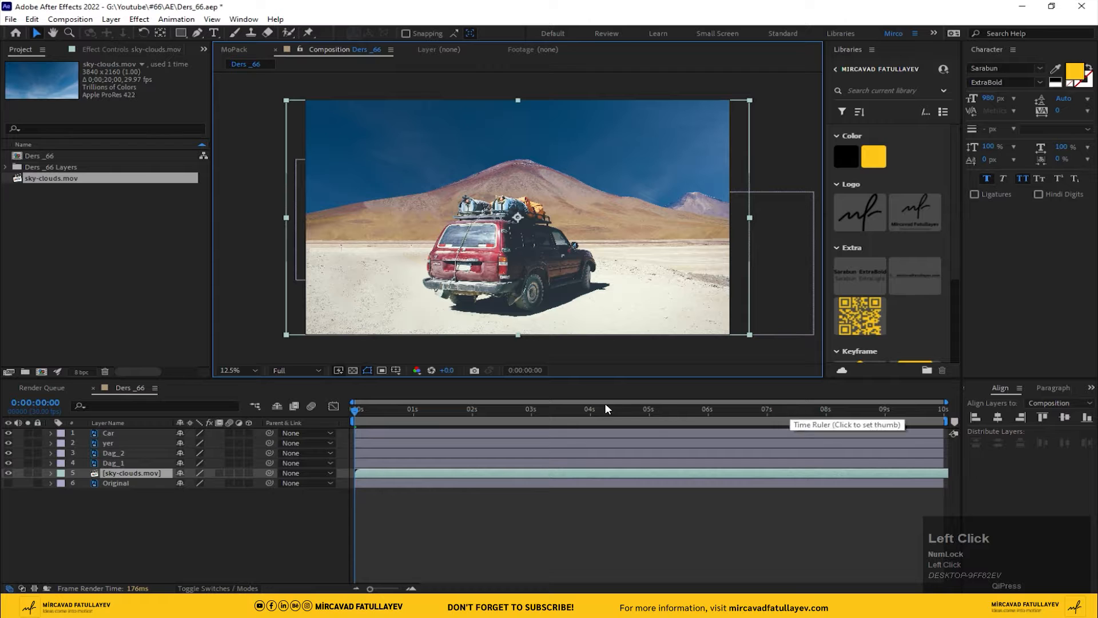
Move the sky-clouds.mov layer up so its lower edge sits around the mountain horizon.
{"action": "left_click_drag", "start_coordinate": [520, 218], "coordinate": [526, 90]}
{"action": "scroll", "coordinate": [486, 201], "scroll_direction": "down", "scroll_amount": 1}
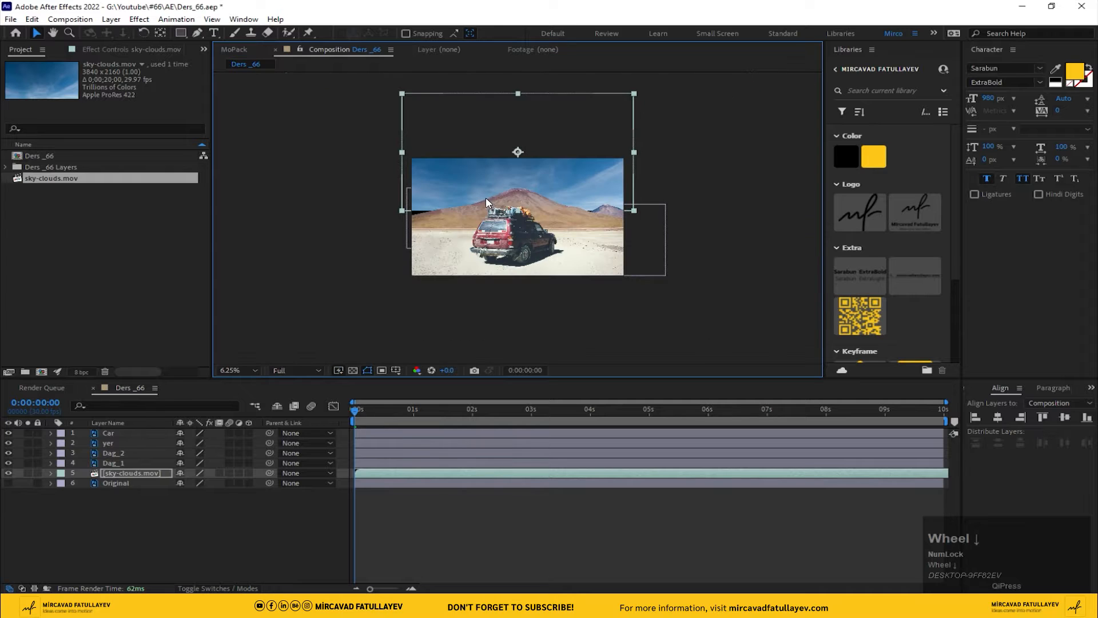
{"action": "left_click", "coordinate": [220, 547]}
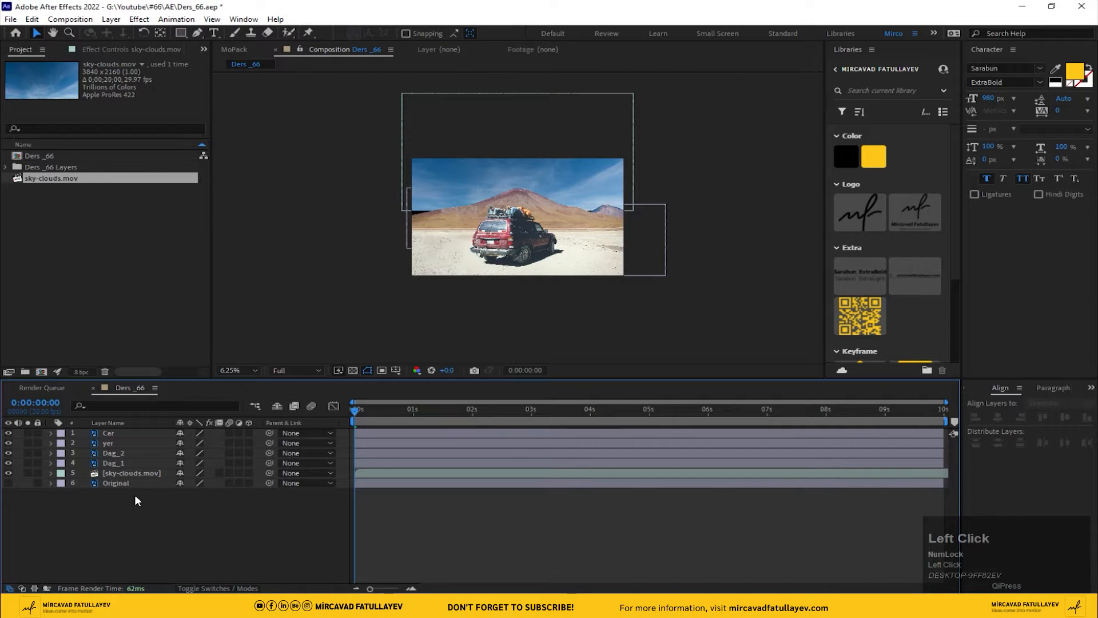
Set the label color of the Dag_1 and Dag_2 layers to Yellow.
{"action": "left_click", "coordinate": [80, 463]}
{"action": "left_click", "coordinate": [74, 454], "text": "shift"}
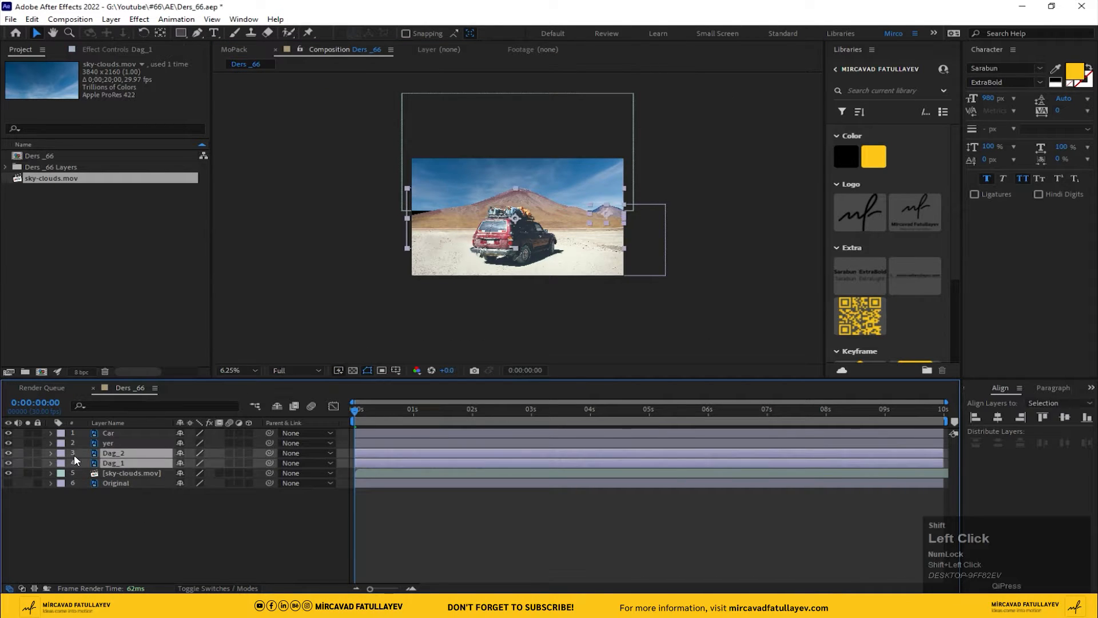
{"action": "left_click", "coordinate": [60, 453]}
{"action": "left_click", "coordinate": [140, 254]}
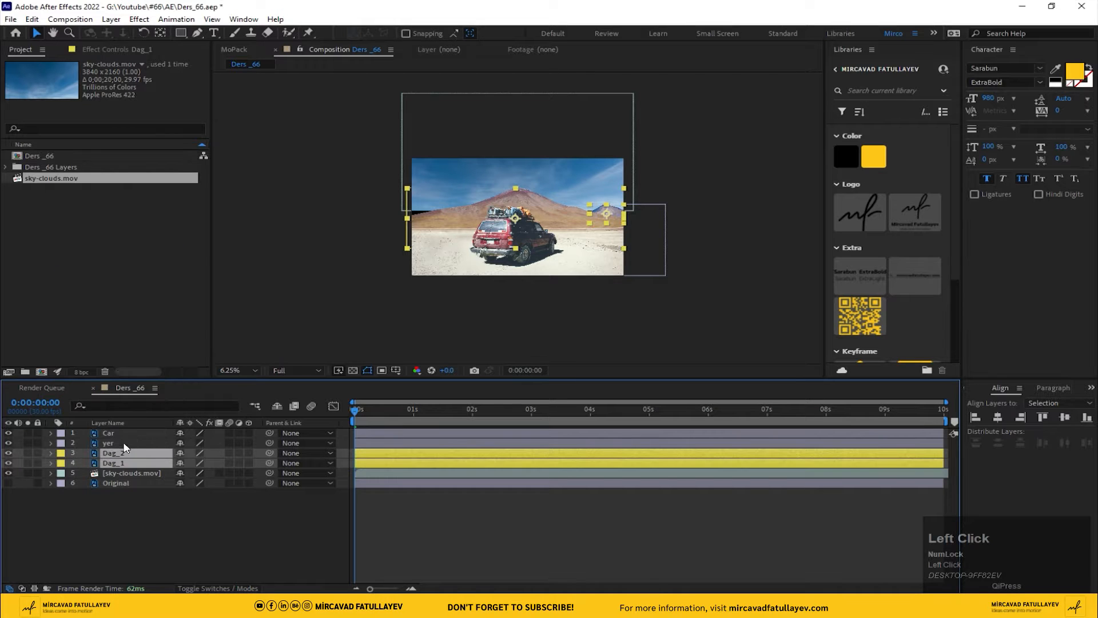
Set the label color of the yer and Car layers to Orange.
{"action": "left_click", "coordinate": [107, 444]}
{"action": "left_click", "coordinate": [109, 434], "text": "shift"}
{"action": "left_click", "coordinate": [61, 433]}
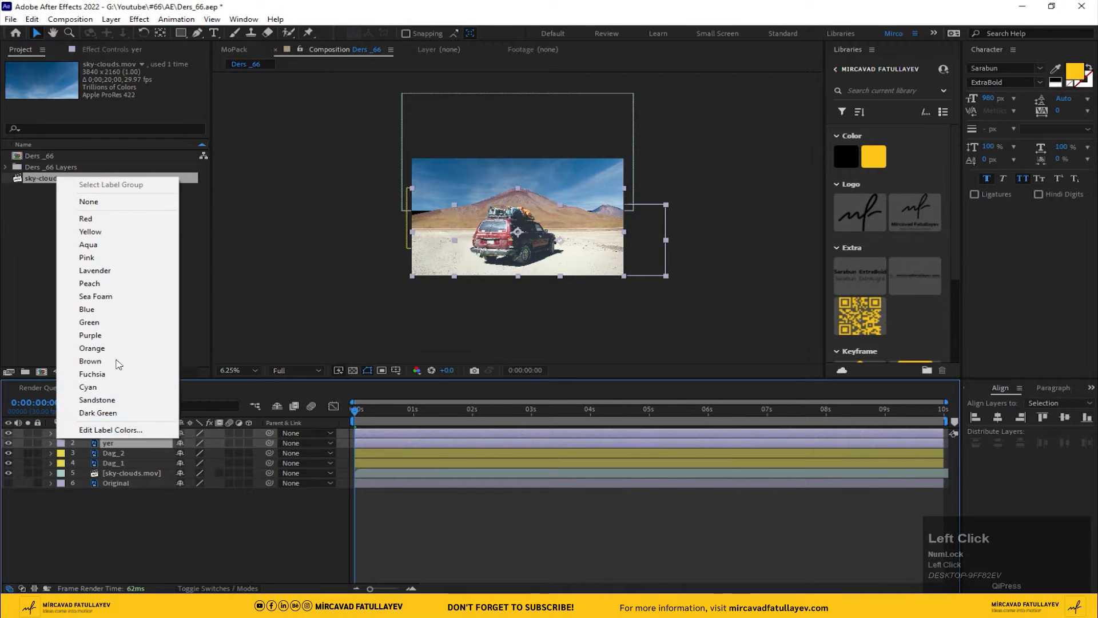
{"action": "left_click", "coordinate": [92, 349]}
Set the label color of the sky-clouds.mov layer to Blue.
{"action": "left_click", "coordinate": [117, 472]}
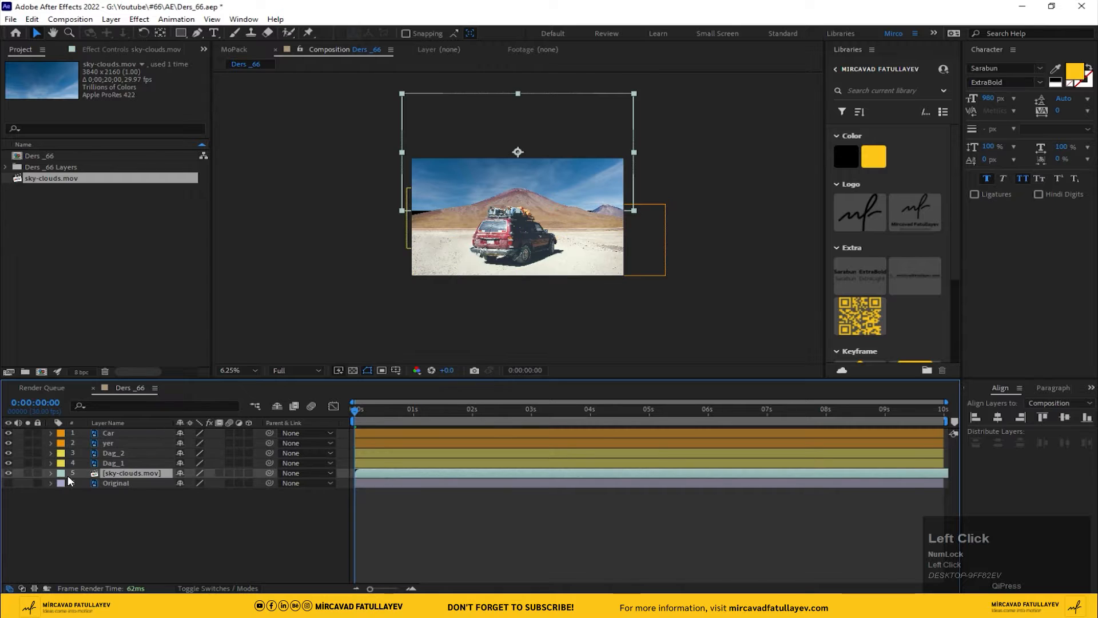
{"action": "left_click", "coordinate": [60, 473]}
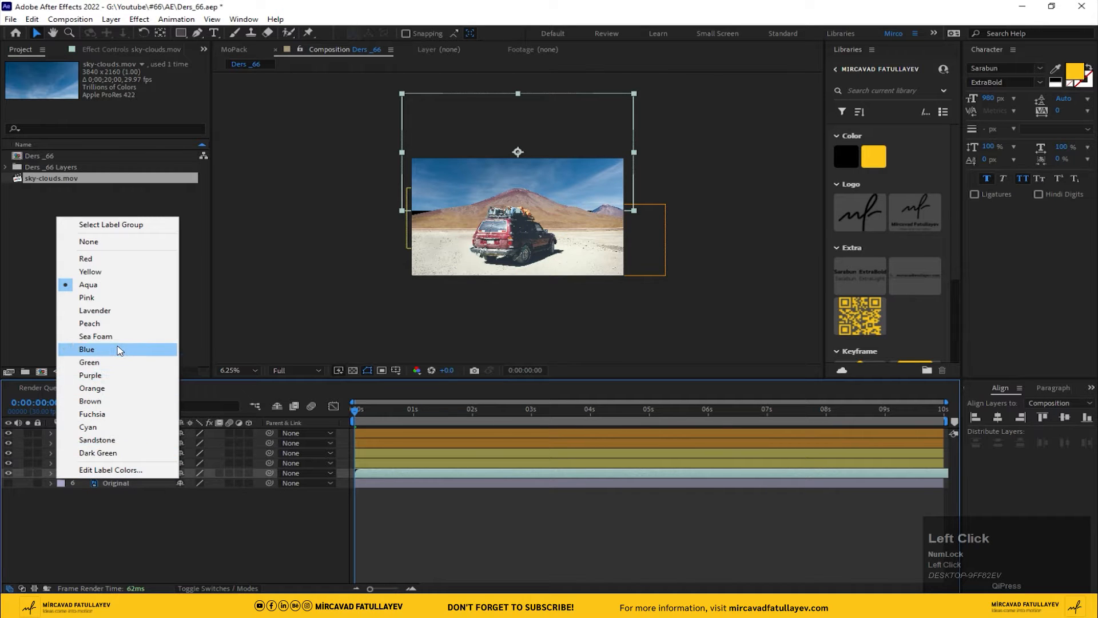
{"action": "left_click", "coordinate": [87, 349]}
Hide the shy Original layer from the timeline and fit the composition to the viewer.
{"action": "left_click", "coordinate": [109, 482]}
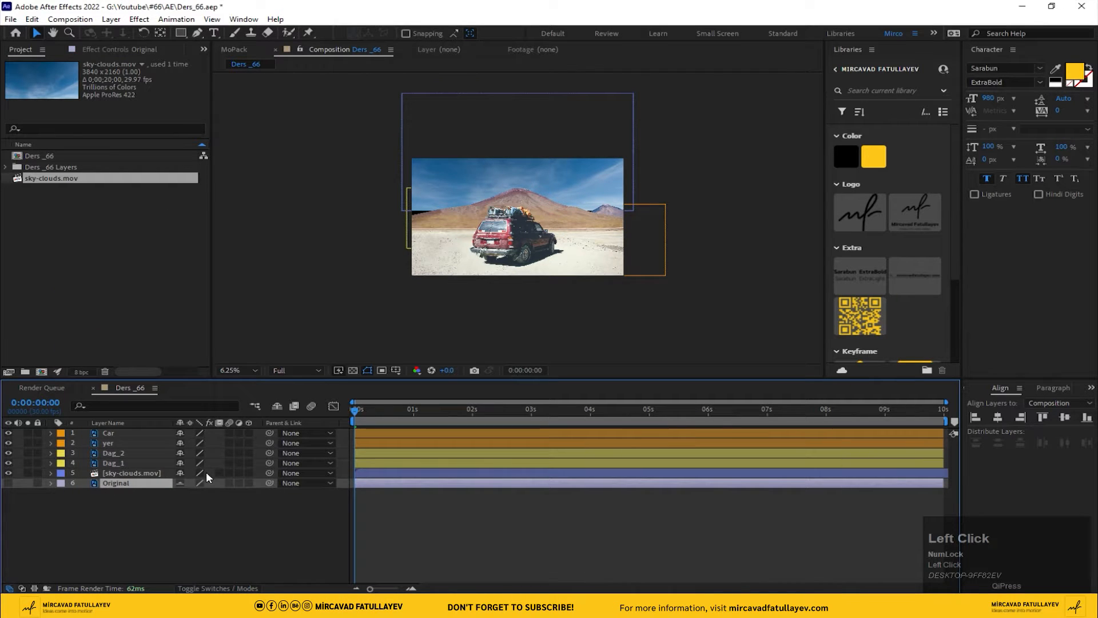
{"action": "left_click", "coordinate": [278, 406]}
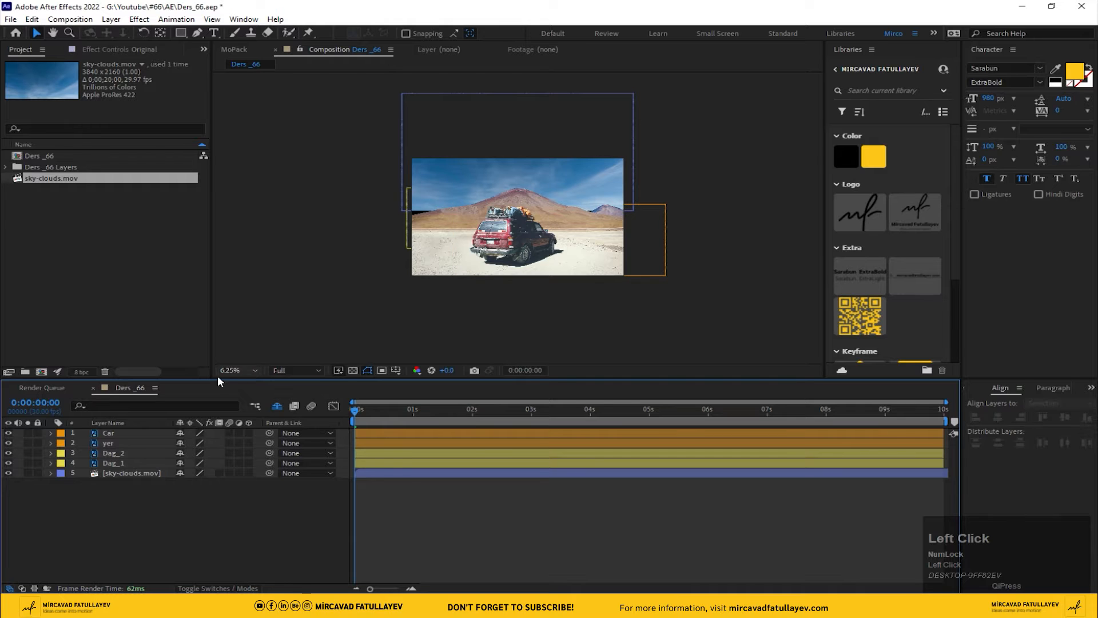
{"action": "left_click", "coordinate": [239, 373]}
{"action": "left_click", "coordinate": [239, 373]}
{"action": "left_click", "coordinate": [244, 475]}
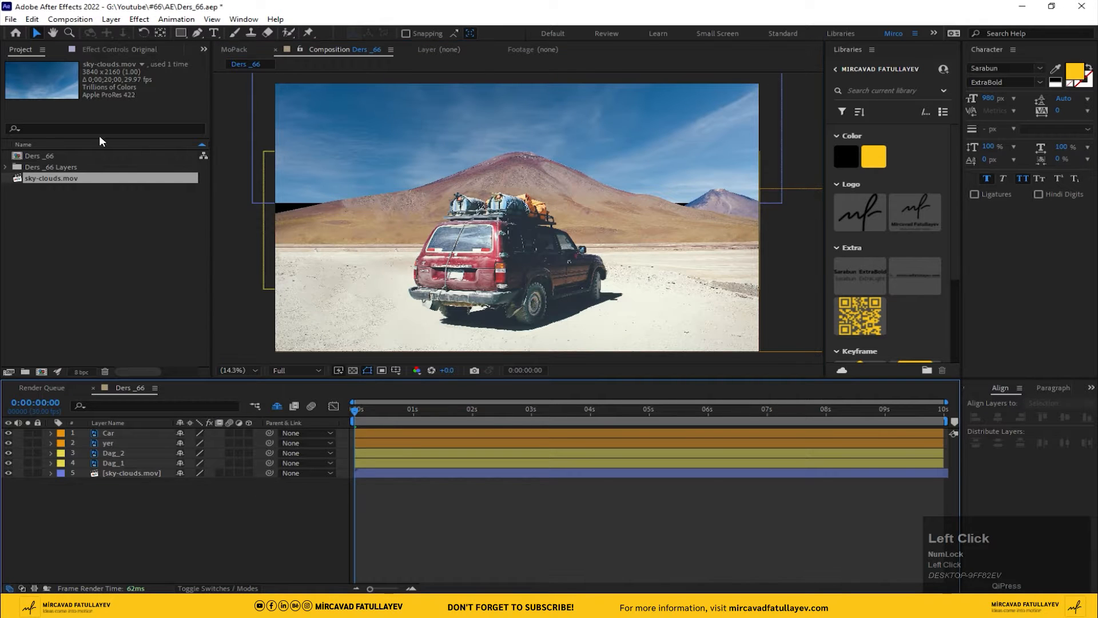
Change the Ders _66 composition size to 1920 px wide and 1080 px high.
{"action": "left_click", "coordinate": [68, 20]}
{"action": "left_click", "coordinate": [110, 50]}
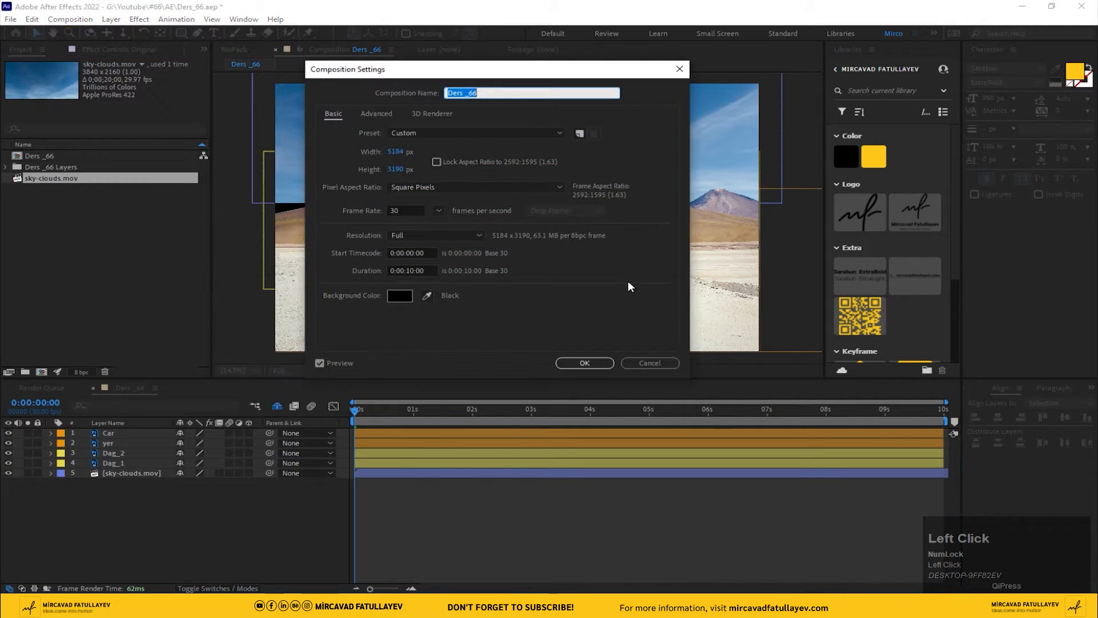
{"action": "left_click", "coordinate": [396, 153]}
{"action": "type", "text": "1920"}
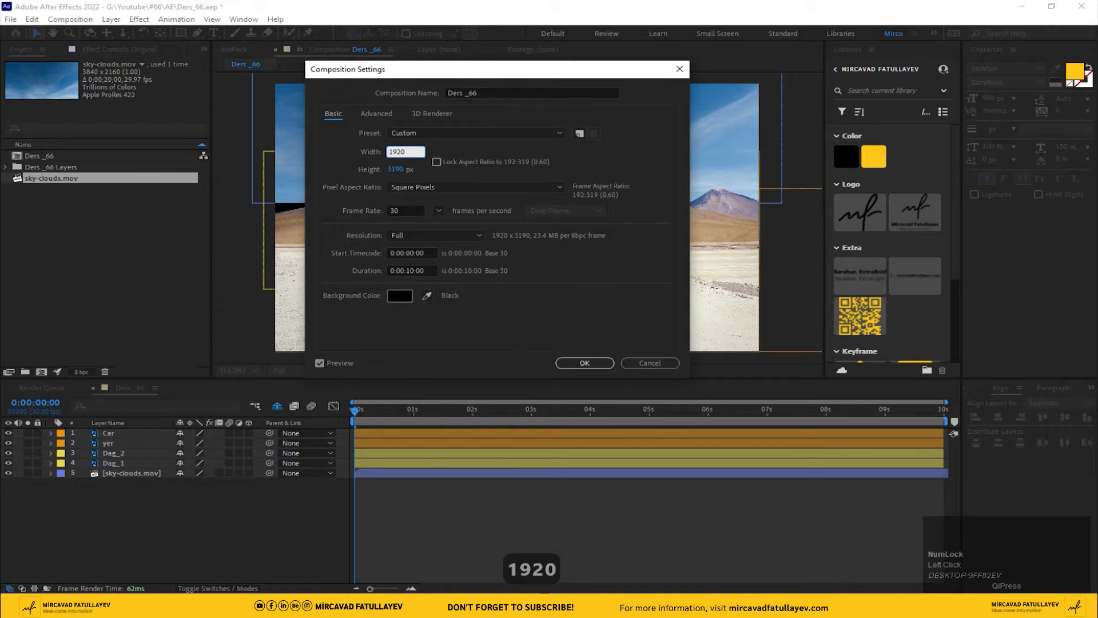
{"action": "left_click", "coordinate": [406, 170]}
{"action": "type", "text": "1080"}
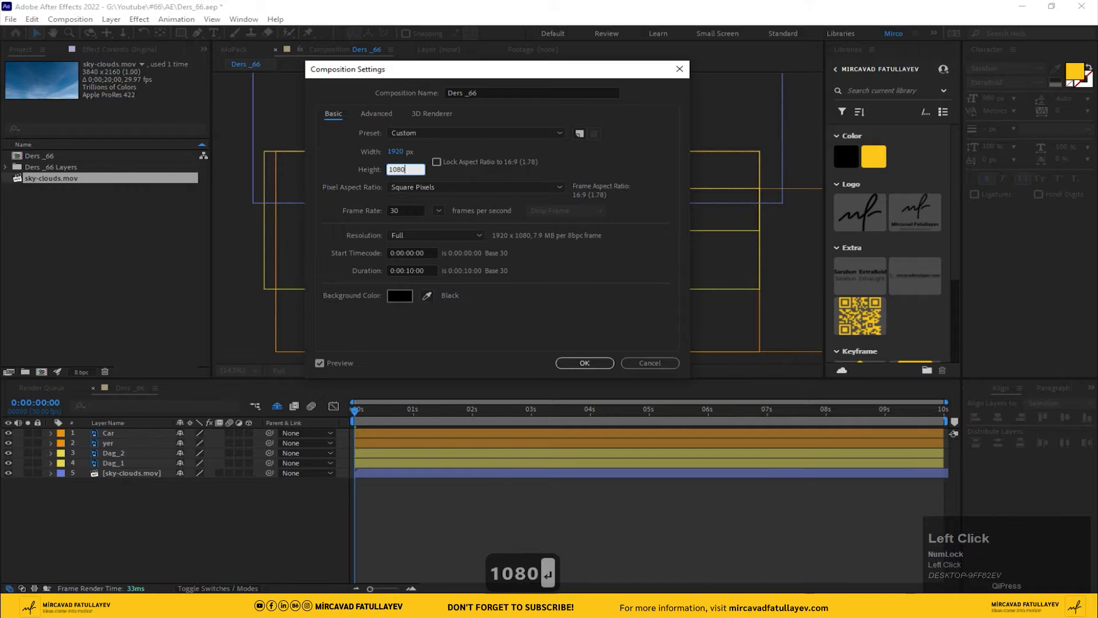
{"action": "key", "text": "Return"}
Make the Car, yer, Dag_2, Dag_1 and sky-clouds.mov layers 3D.
{"action": "left_click", "coordinate": [254, 371]}
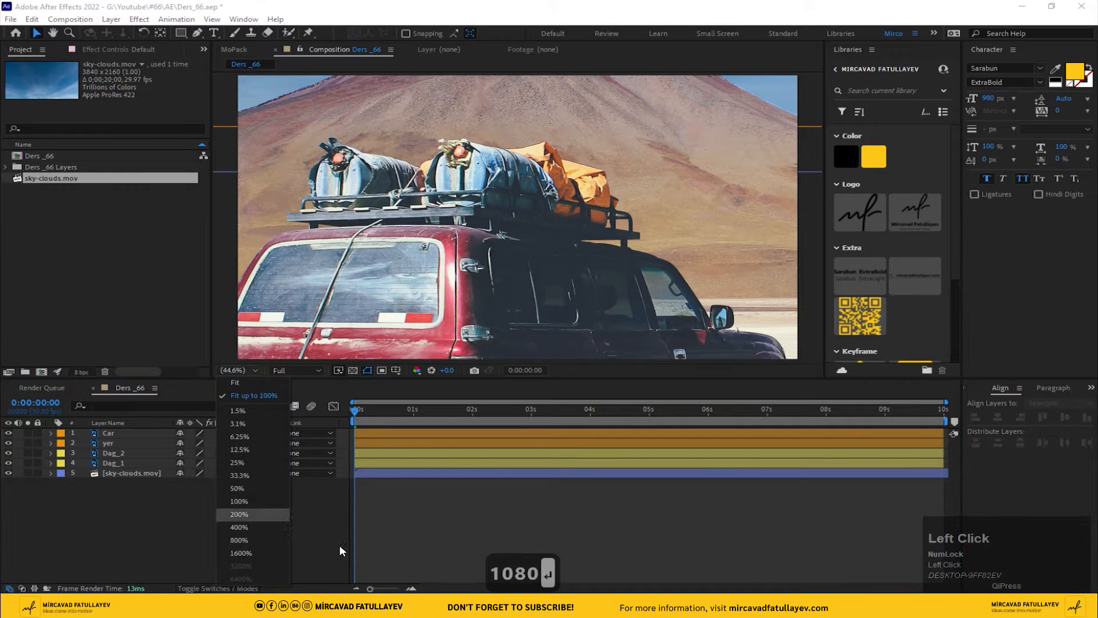
{"action": "left_click", "coordinate": [348, 529]}
{"action": "left_click_drag", "start_coordinate": [249, 433], "coordinate": [244, 478]}
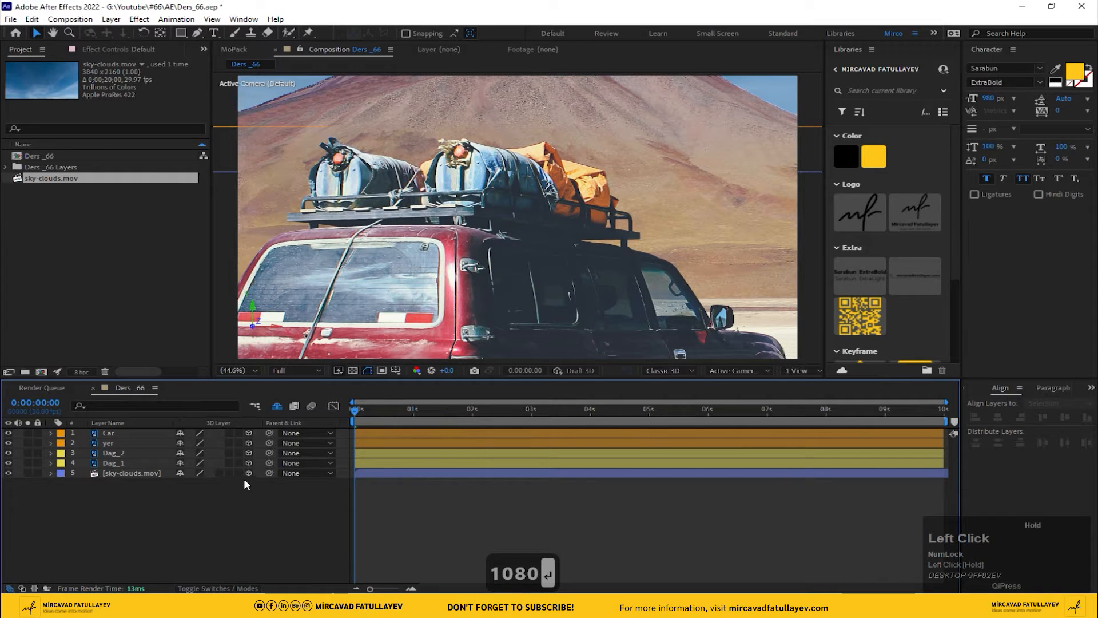
Create a two-node camera with the 50mm preset and switch the composition viewer to 4 Views.
{"action": "right_click", "coordinate": [303, 516]}
{"action": "left_click", "coordinate": [395, 375]}
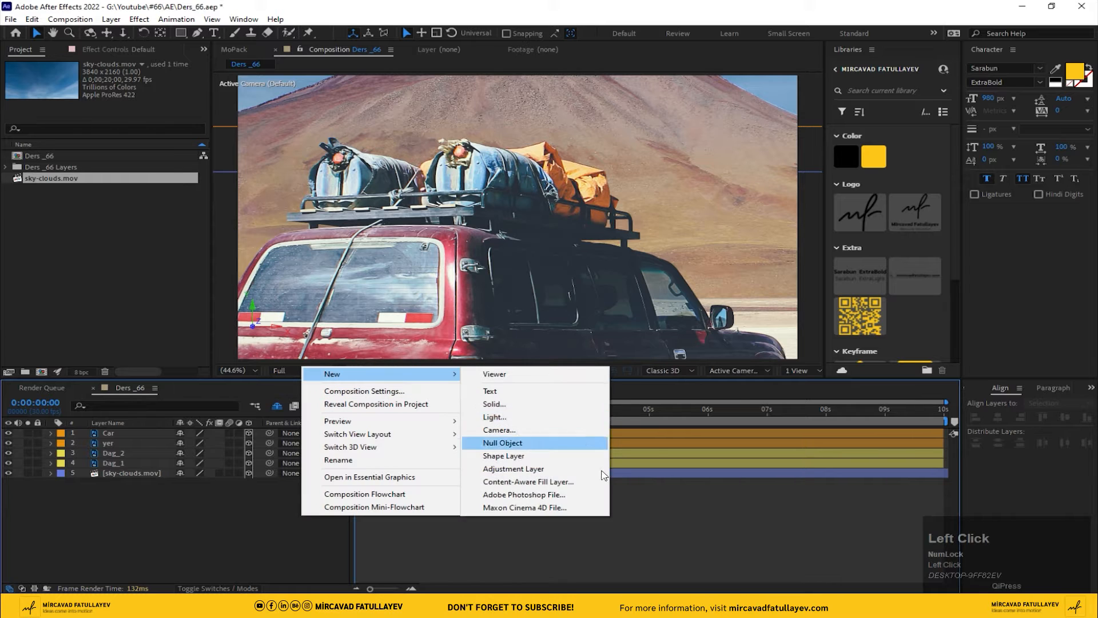
{"action": "left_click", "coordinate": [508, 431]}
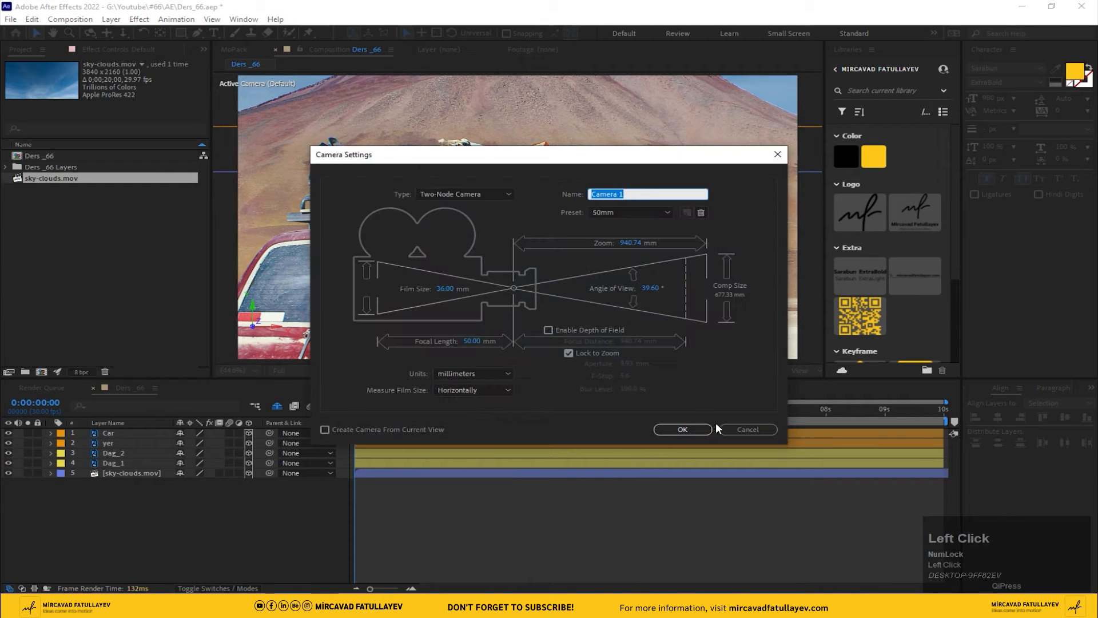
{"action": "left_click", "coordinate": [683, 429]}
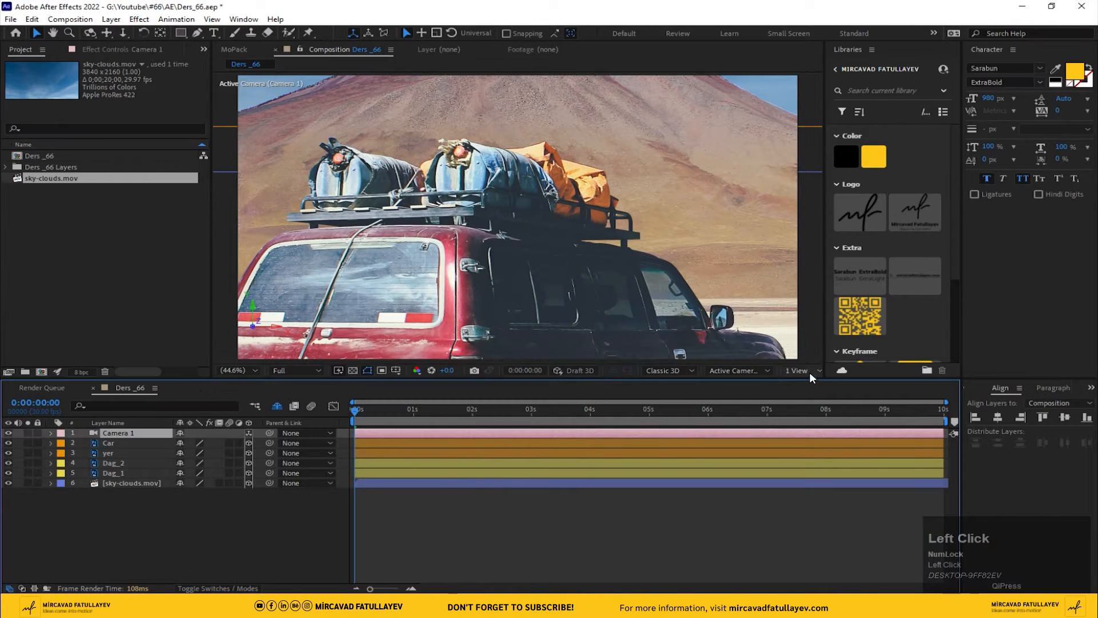
{"action": "left_click", "coordinate": [809, 370]}
{"action": "left_click", "coordinate": [833, 403]}
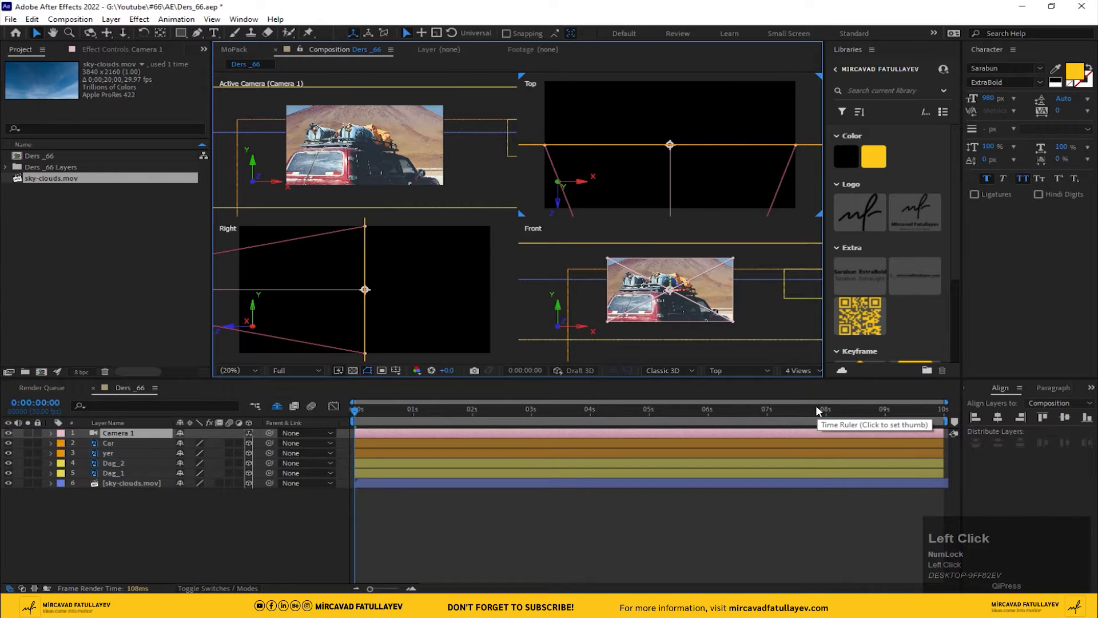
Push the sky-clouds.mov layer back along its Z axis in the Top view.
{"action": "left_click", "coordinate": [119, 481]}
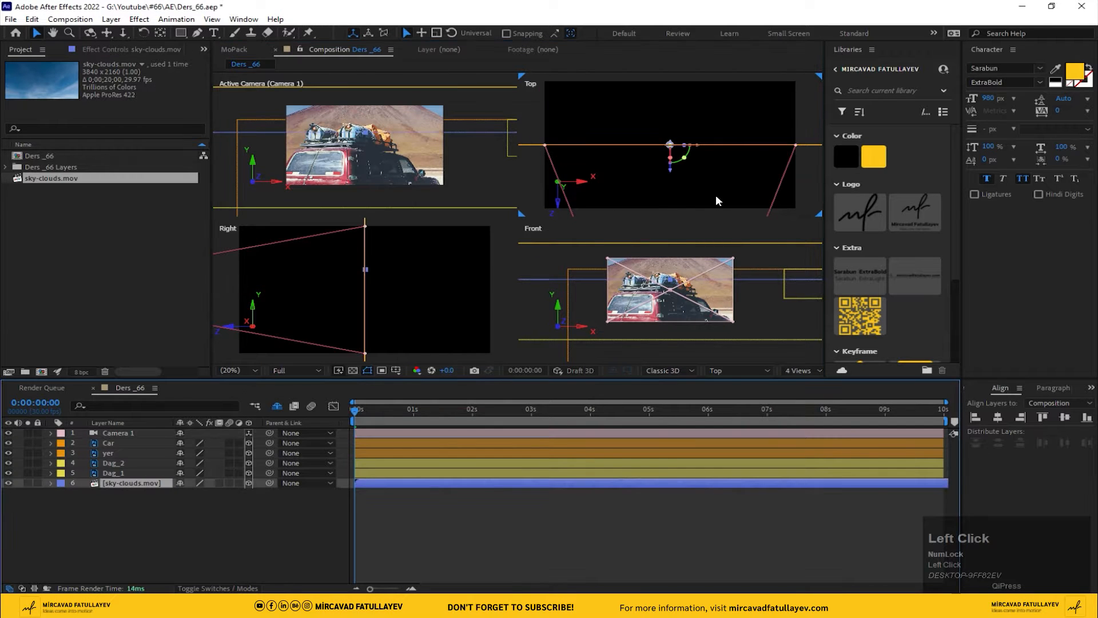
{"action": "key", "text": "v"}
{"action": "left_click_drag", "start_coordinate": [672, 176], "coordinate": [685, 110]}
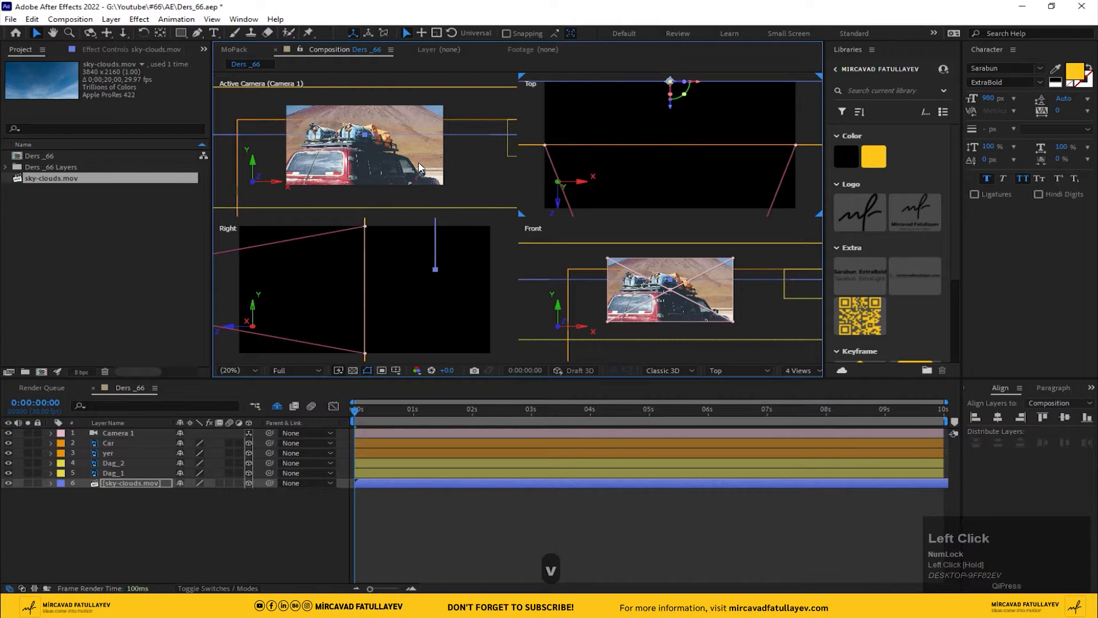
{"action": "scroll", "coordinate": [419, 167], "scroll_direction": "down", "scroll_amount": 2}
{"action": "scroll", "coordinate": [415, 156], "scroll_direction": "up", "scroll_amount": 2}
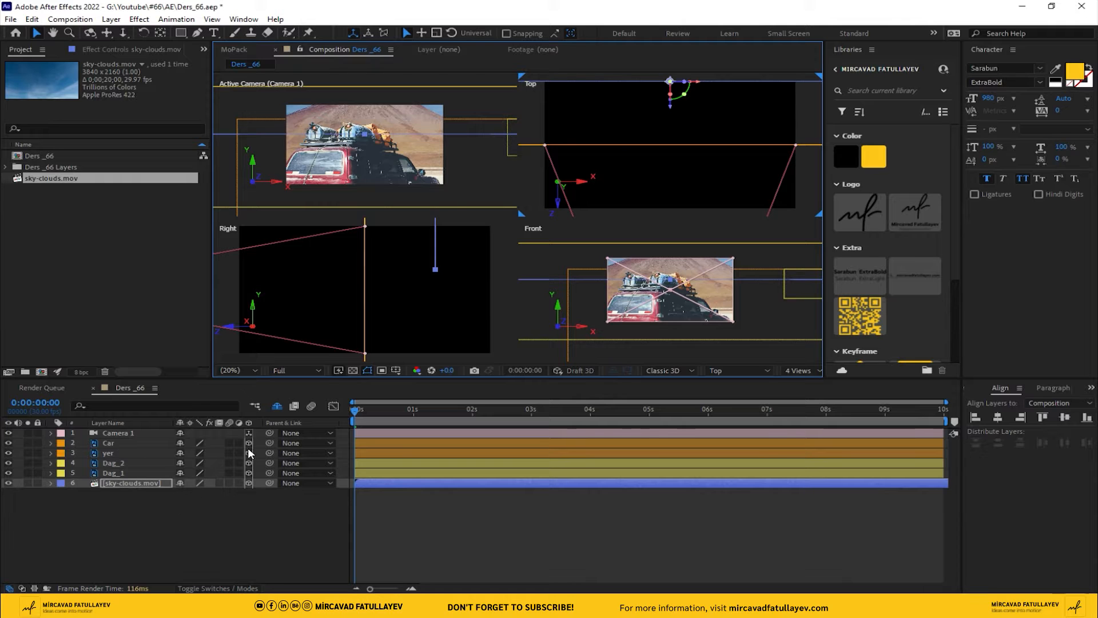
Set the Z position of the sky-clouds.mov layer to 1200.
{"action": "mouse_move", "coordinate": [318, 377]}
{"action": "left_mouse_down"}
{"action": "mouse_move", "coordinate": [309, 409]}
{"action": "mouse_move", "coordinate": [312, 376]}
{"action": "left_mouse_up"}
{"action": "key", "text": "p"}
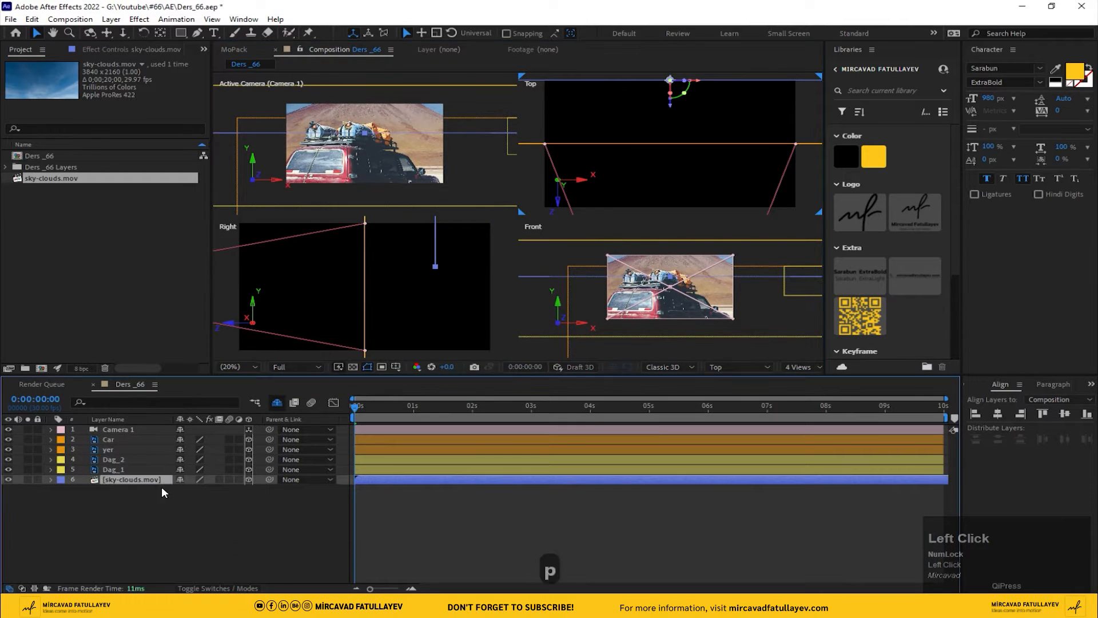
{"action": "left_click", "coordinate": [231, 489]}
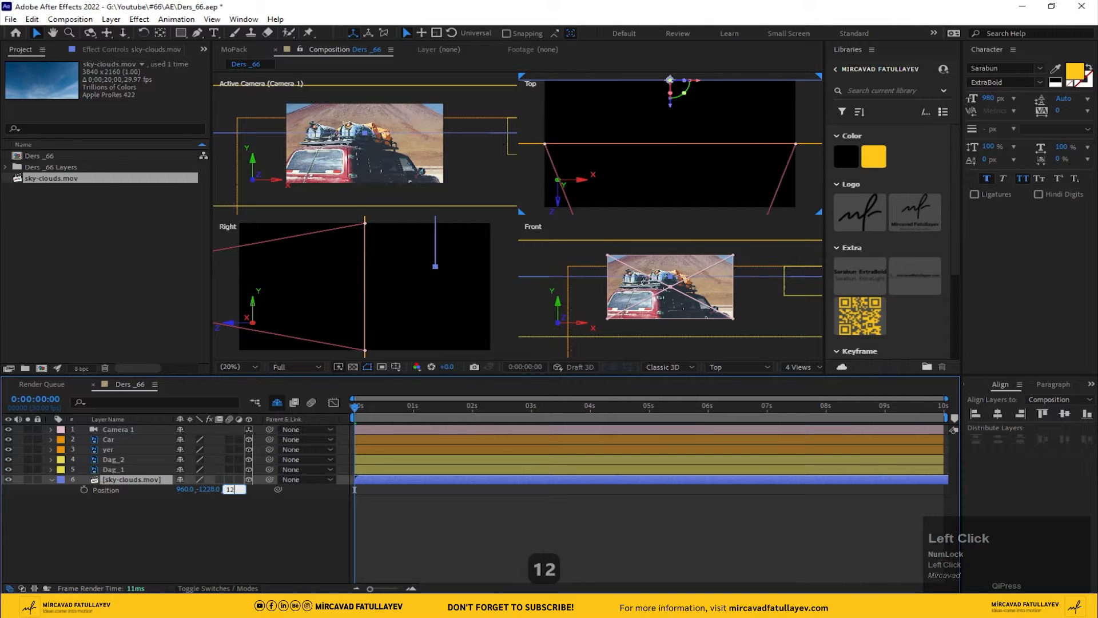
{"action": "type", "text": "1200"}
{"action": "key", "text": "Return"}
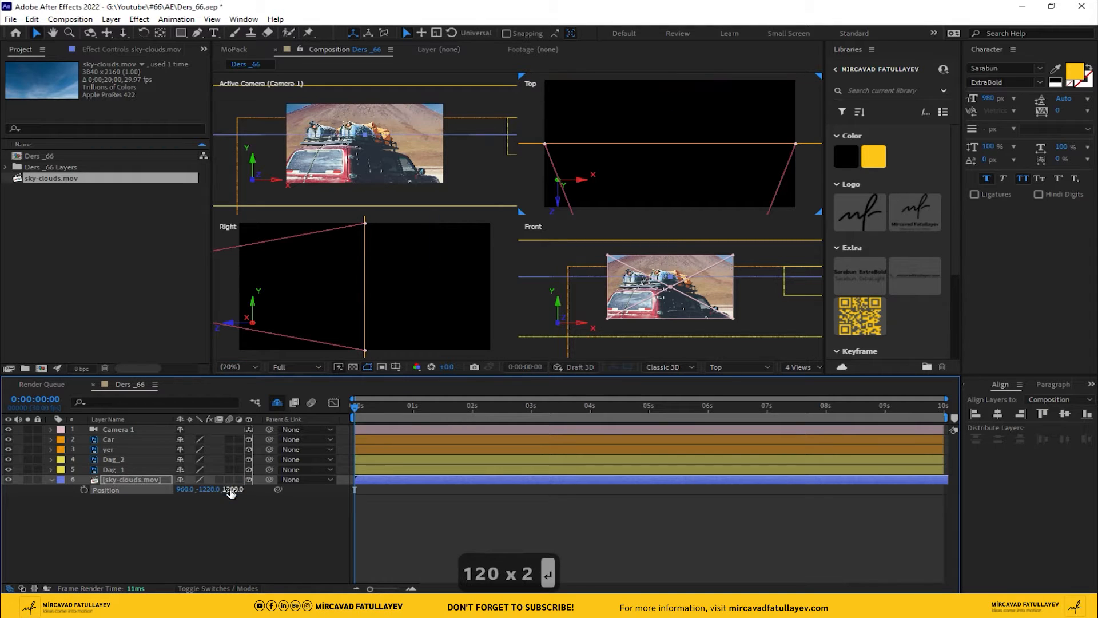
Set the Z position of the Dag_1 layer to 800.
{"action": "left_click", "coordinate": [113, 468]}
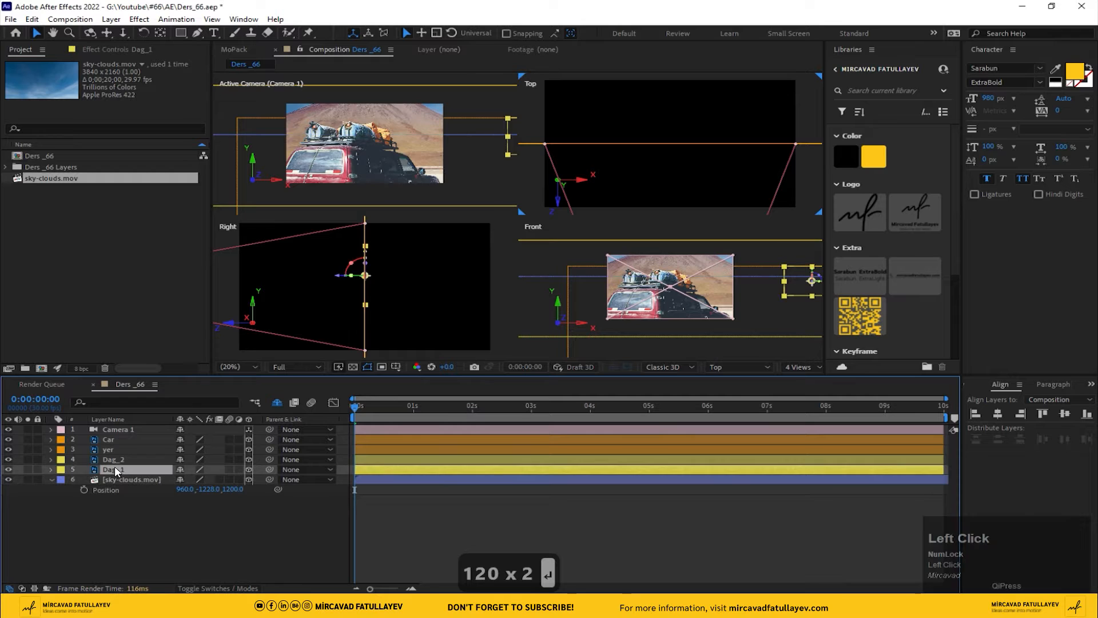
{"action": "left_click", "coordinate": [114, 459], "text": "shift"}
{"action": "left_click", "coordinate": [127, 529]}
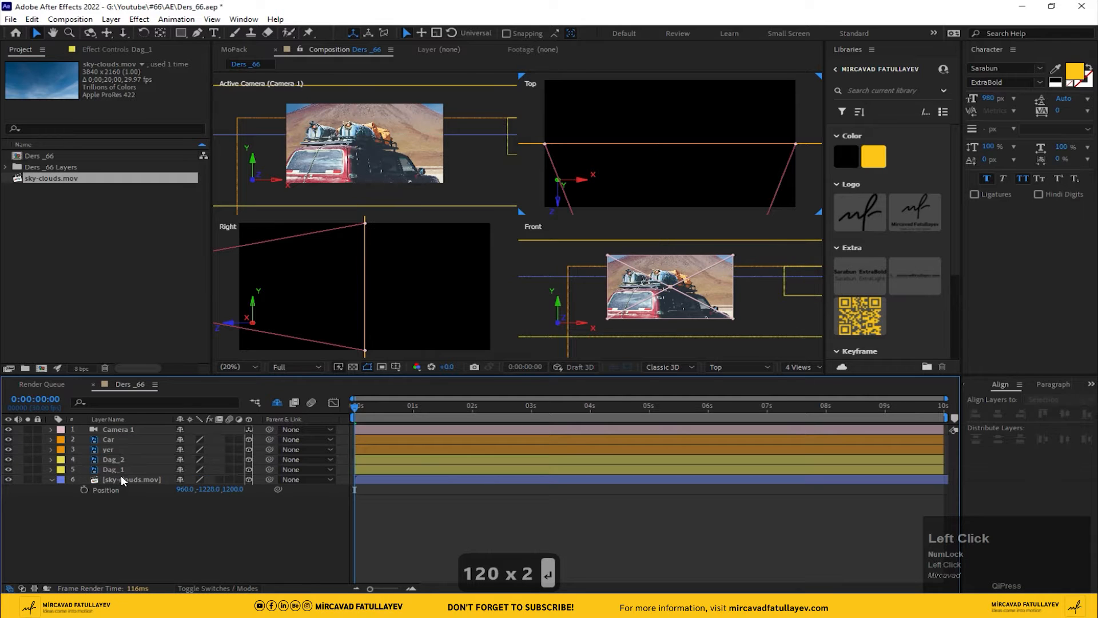
{"action": "left_click", "coordinate": [121, 470]}
{"action": "key", "text": "p"}
{"action": "left_click", "coordinate": [223, 479]}
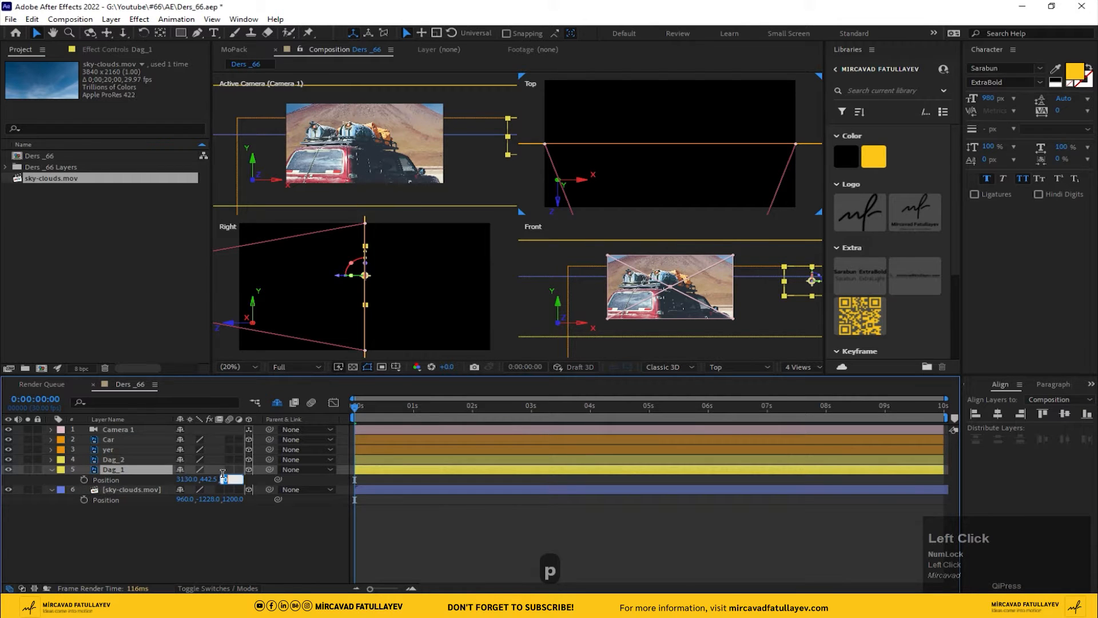
{"action": "type", "text": "800"}
{"action": "key", "text": "Return"}
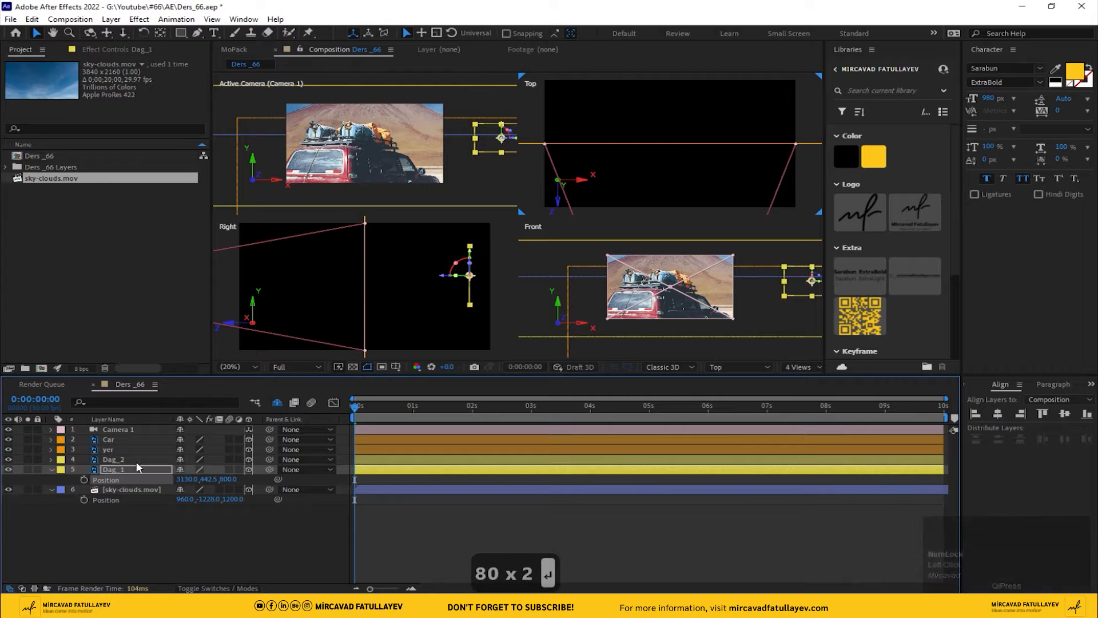
Set the Z position of the Dag_2 layer to 600.
{"action": "left_click", "coordinate": [136, 462]}
{"action": "key", "text": "p"}
{"action": "left_click", "coordinate": [219, 470]}
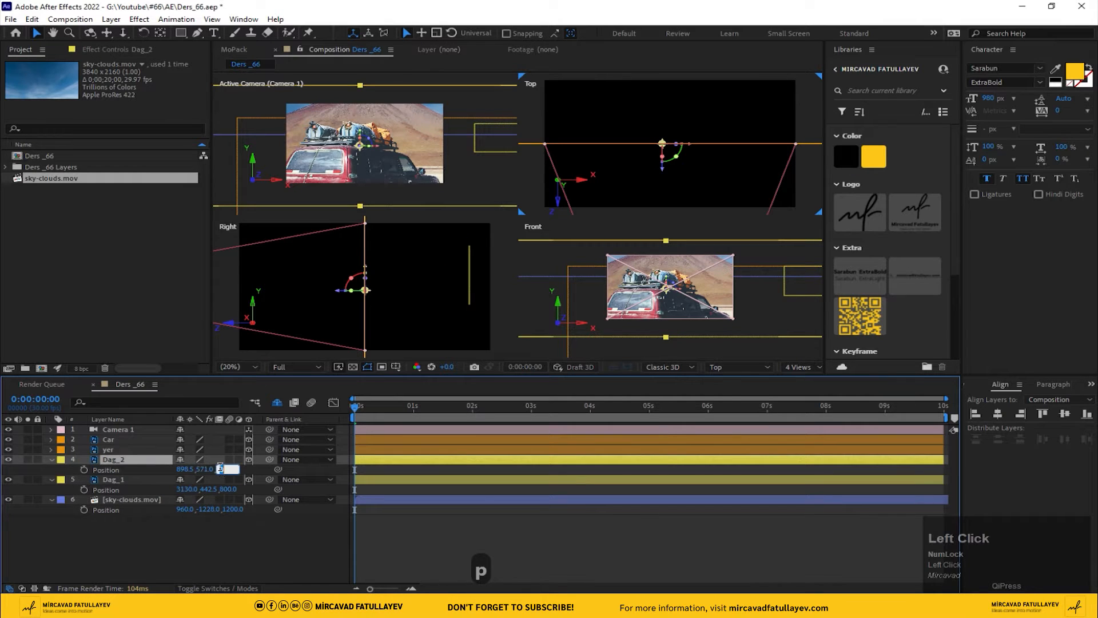
{"action": "type", "text": "600"}
{"action": "key", "text": "Return"}
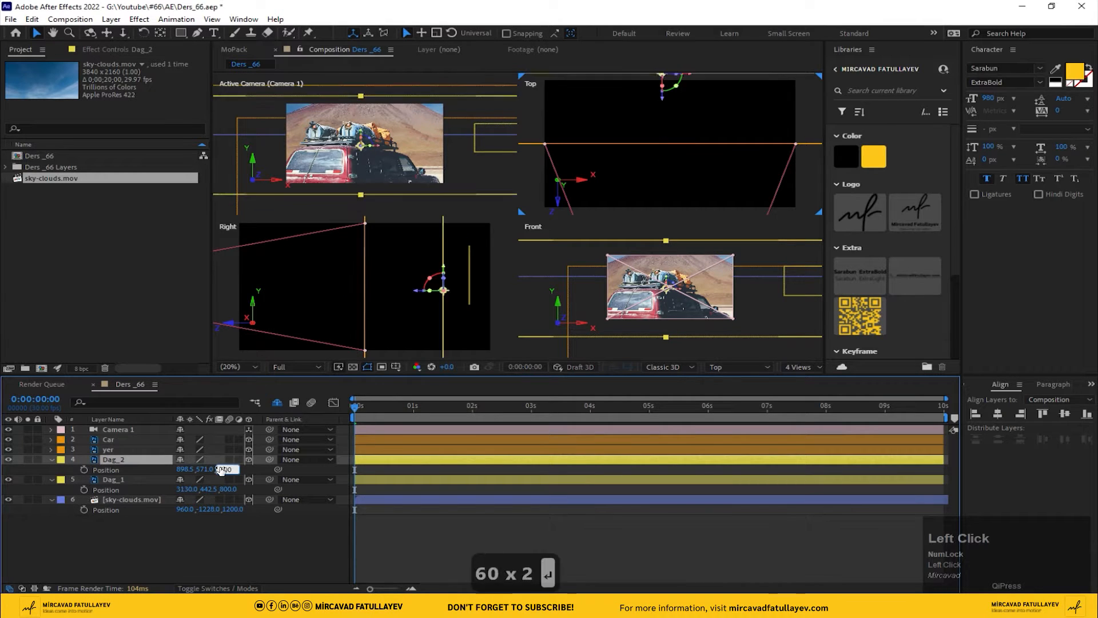
{"action": "left_click", "coordinate": [207, 571]}
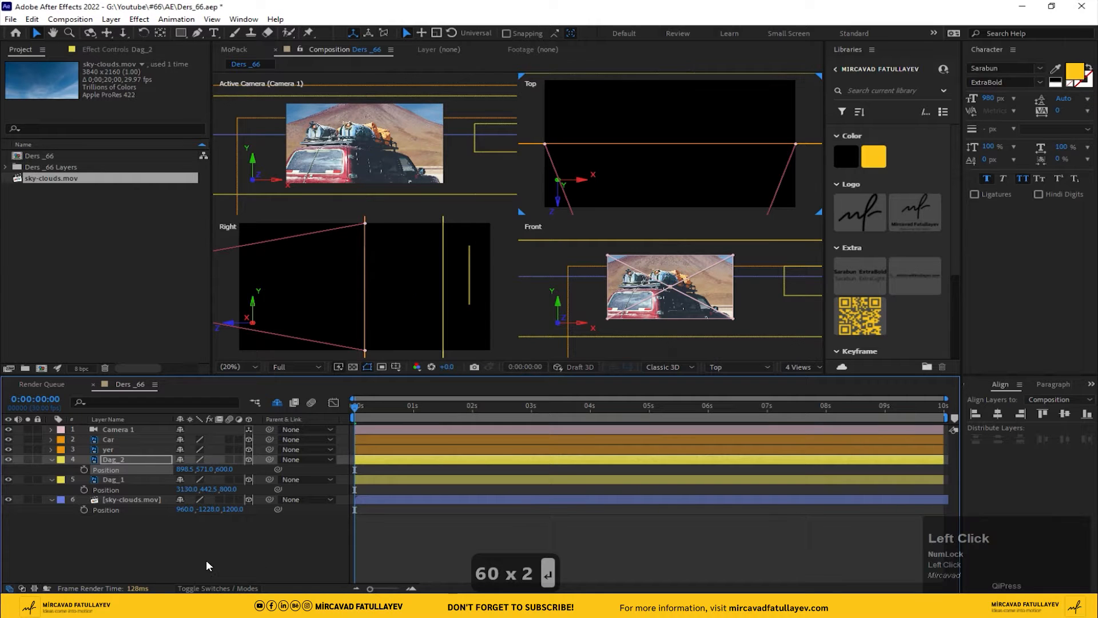
Set the Z position of the Dag_2 layer to 400 and of the yer layer to 200.
{"action": "left_click", "coordinate": [110, 450]}
{"action": "key", "text": "p"}
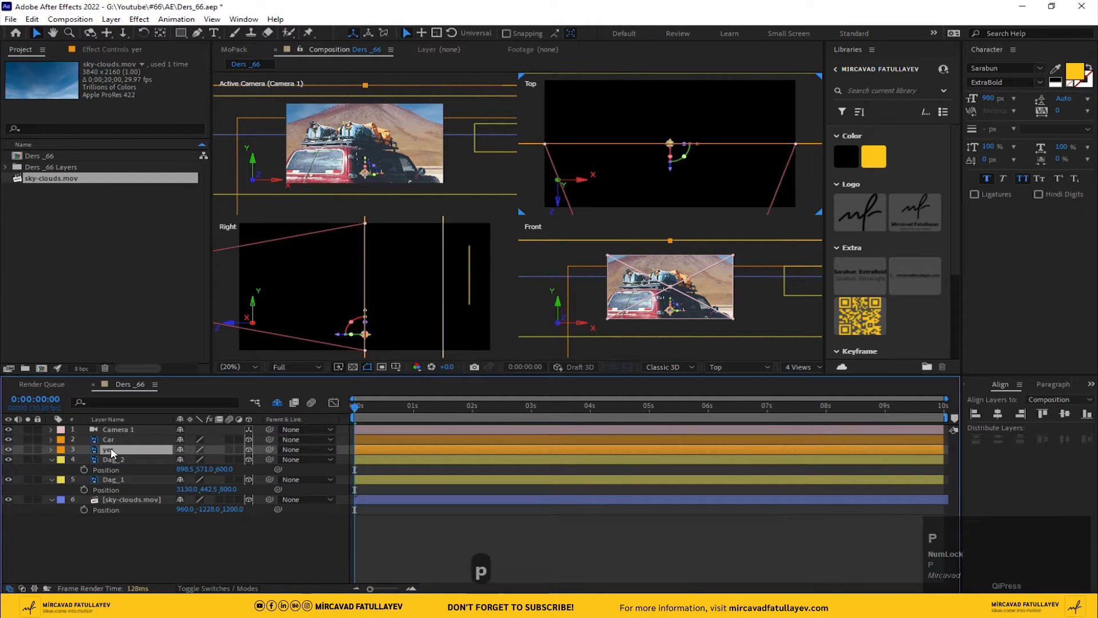
{"action": "left_click", "coordinate": [219, 459]}
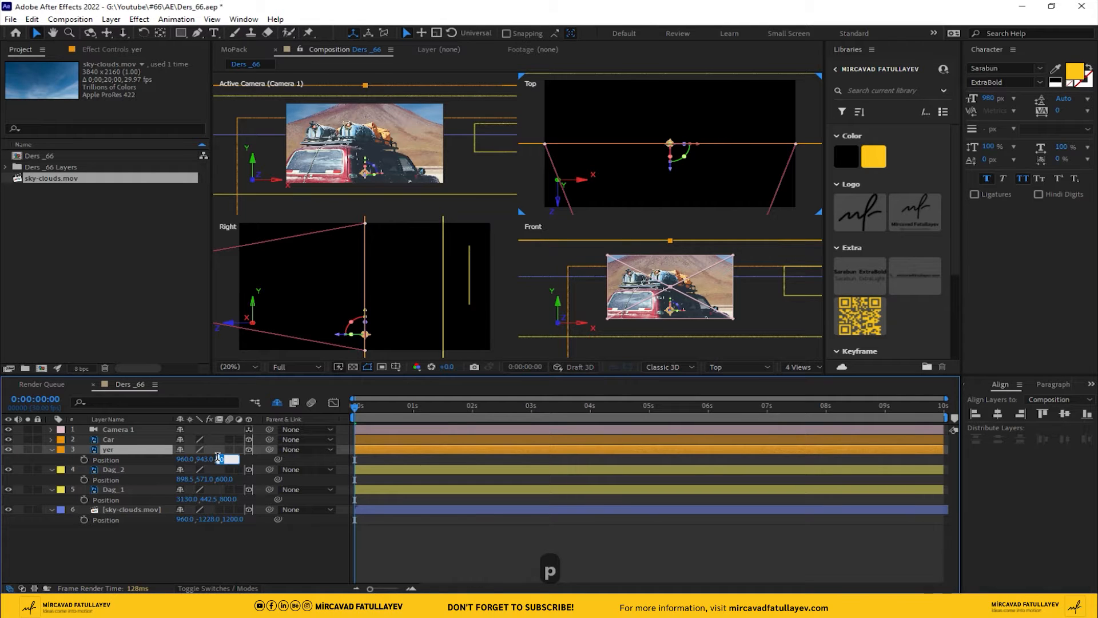
{"action": "left_click", "coordinate": [222, 480]}
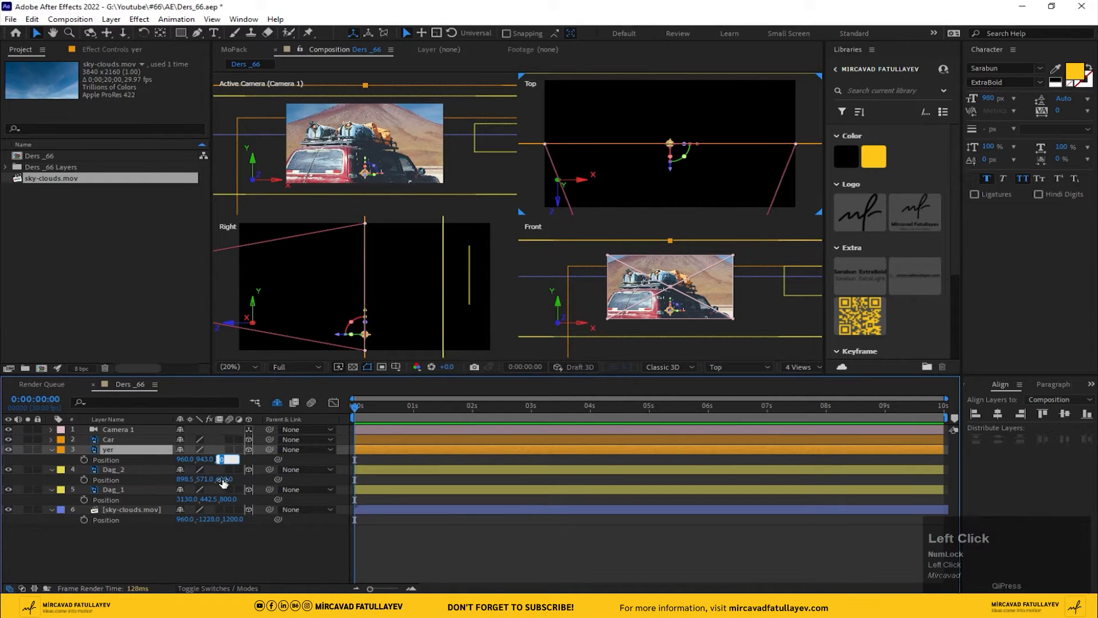
{"action": "type", "text": "400"}
{"action": "key", "text": "Return"}
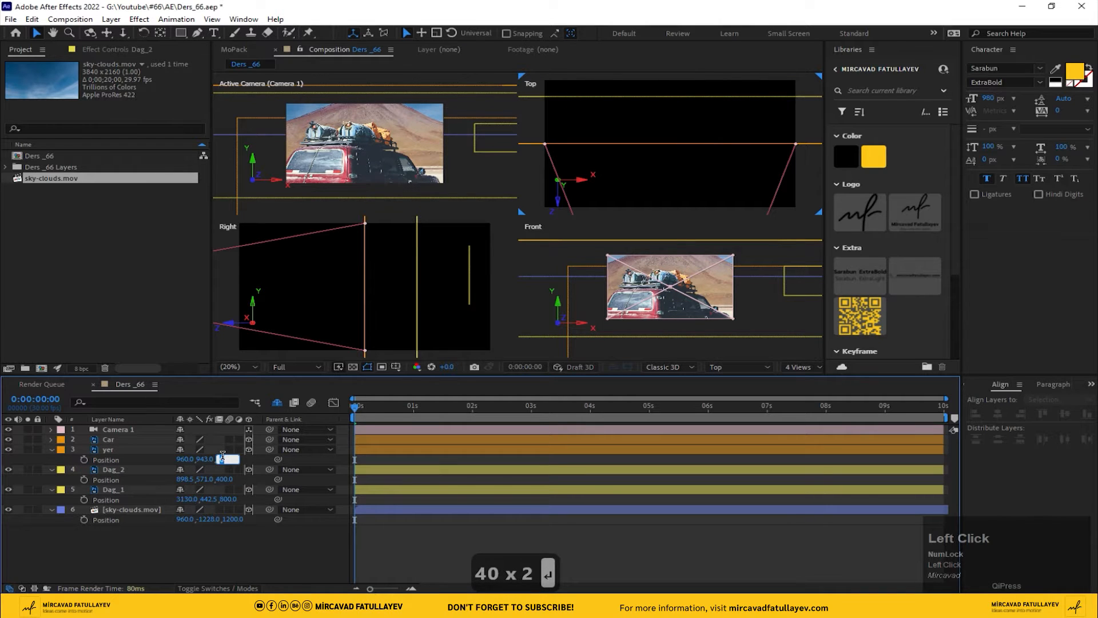
{"action": "type", "text": "200"}
{"action": "key", "text": "Return"}
Set the Z position of the Car layer to 150.
{"action": "left_click", "coordinate": [132, 441]}
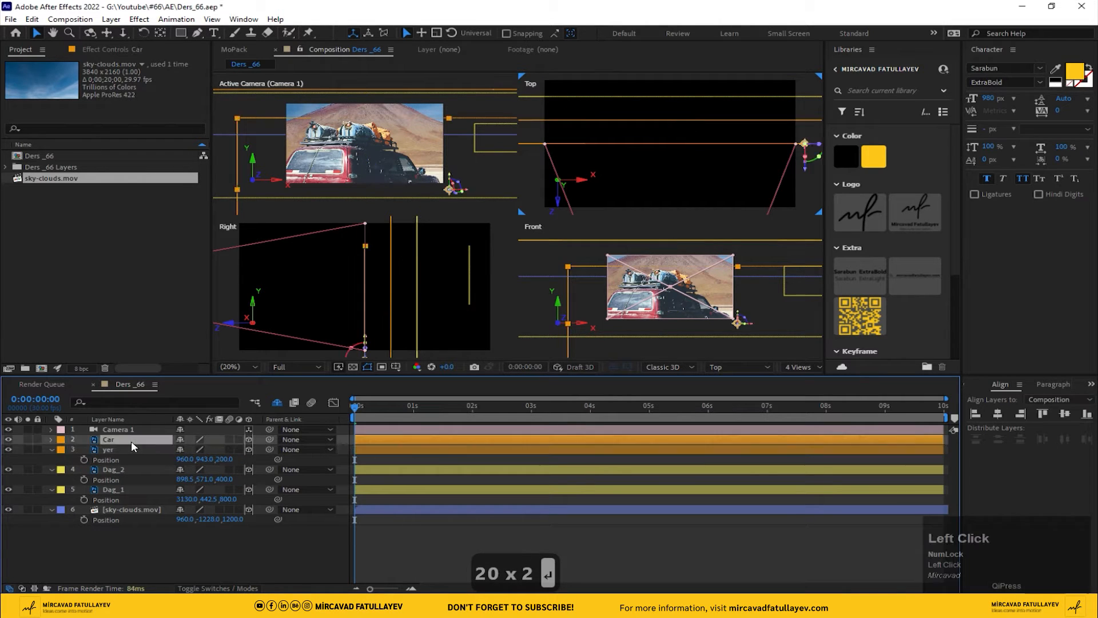
{"action": "key", "text": "p"}
{"action": "left_click", "coordinate": [226, 450]}
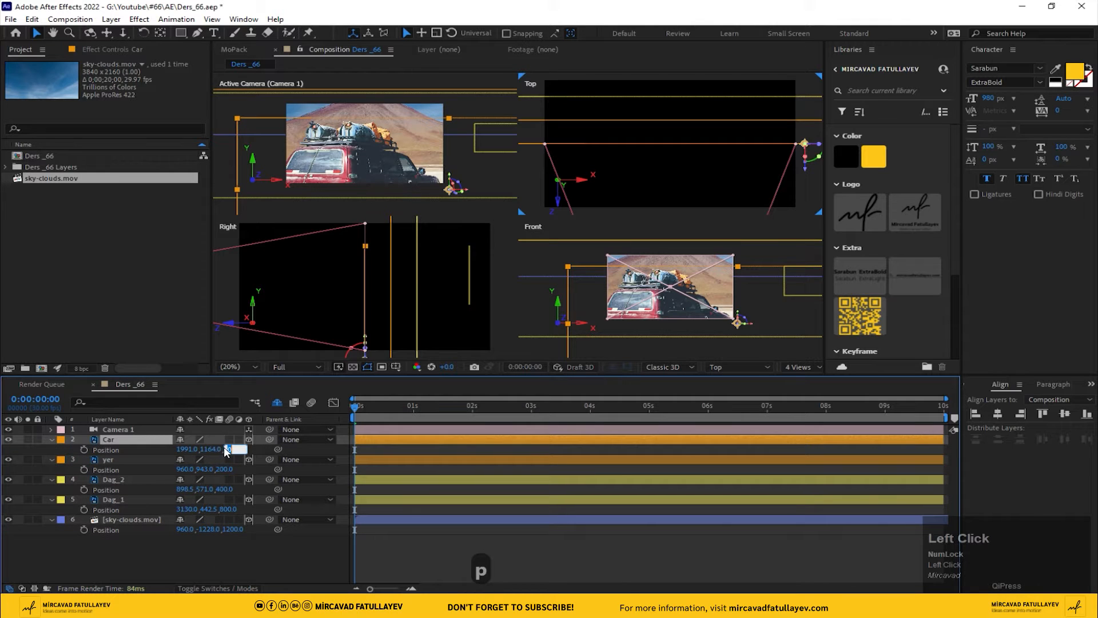
{"action": "type", "text": "150"}
{"action": "key", "text": "Return"}
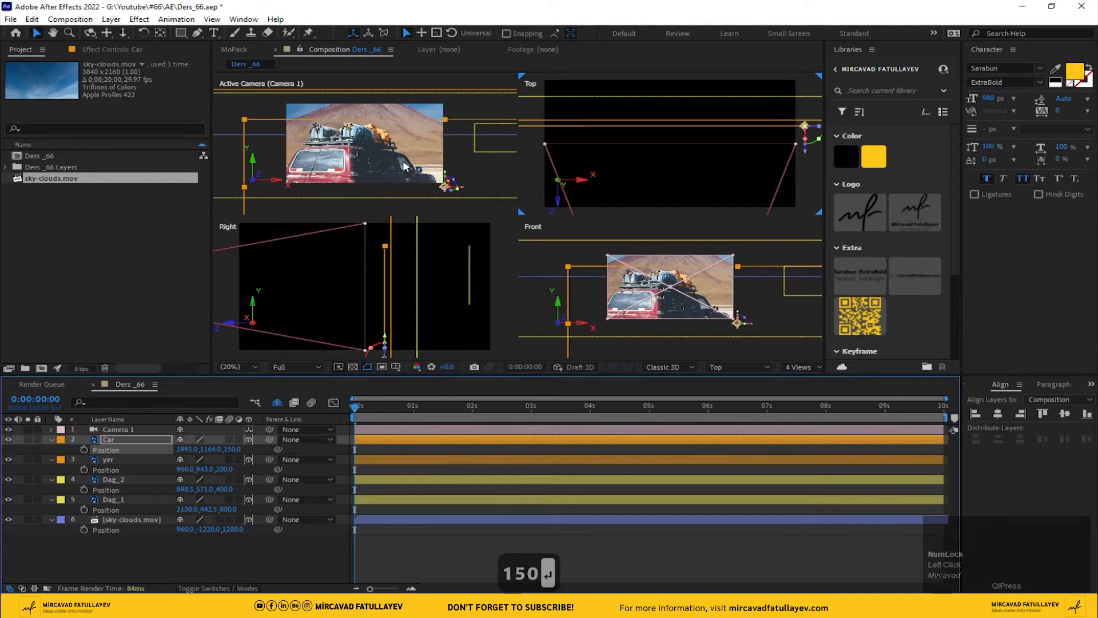
Switch the composition viewer to a two-view layout and fit the Active Camera view to its pane.
{"action": "left_click", "coordinate": [804, 367]}
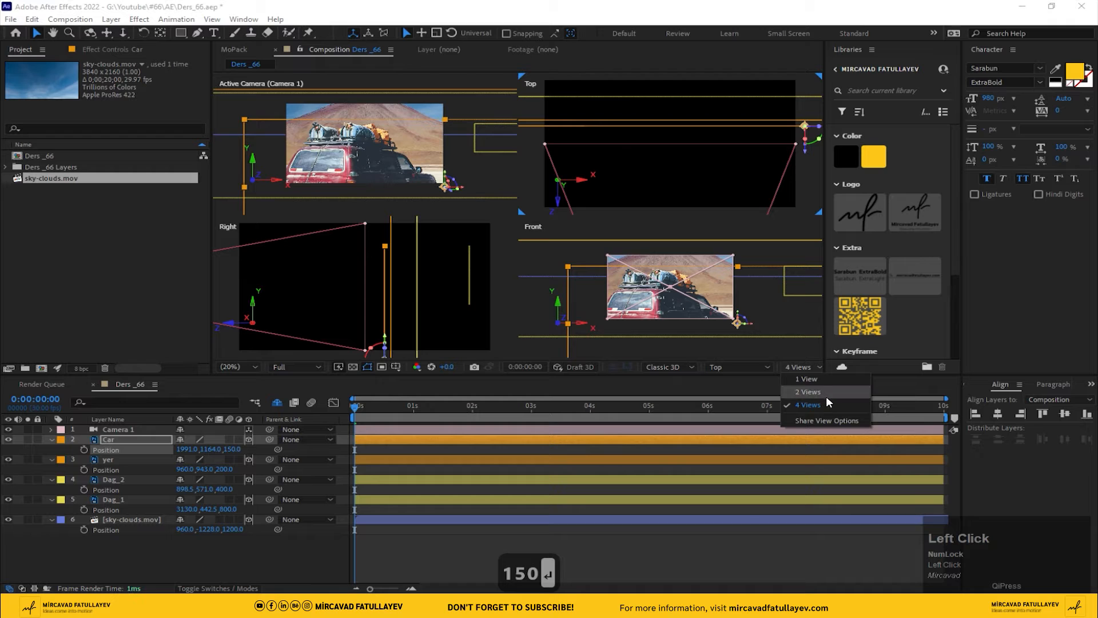
{"action": "left_click", "coordinate": [828, 393]}
{"action": "scroll", "coordinate": [662, 229], "scroll_direction": "up", "scroll_amount": 4}
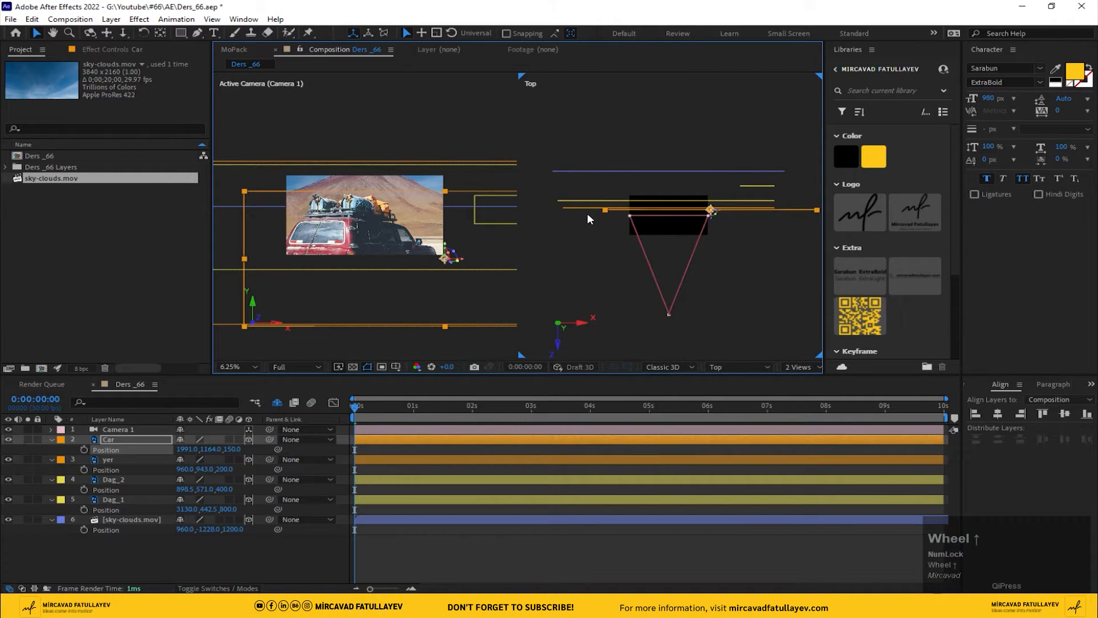
{"action": "scroll", "coordinate": [588, 215], "scroll_direction": "up", "scroll_amount": 1}
{"action": "left_click_drag", "start_coordinate": [588, 216], "coordinate": [653, 211]}
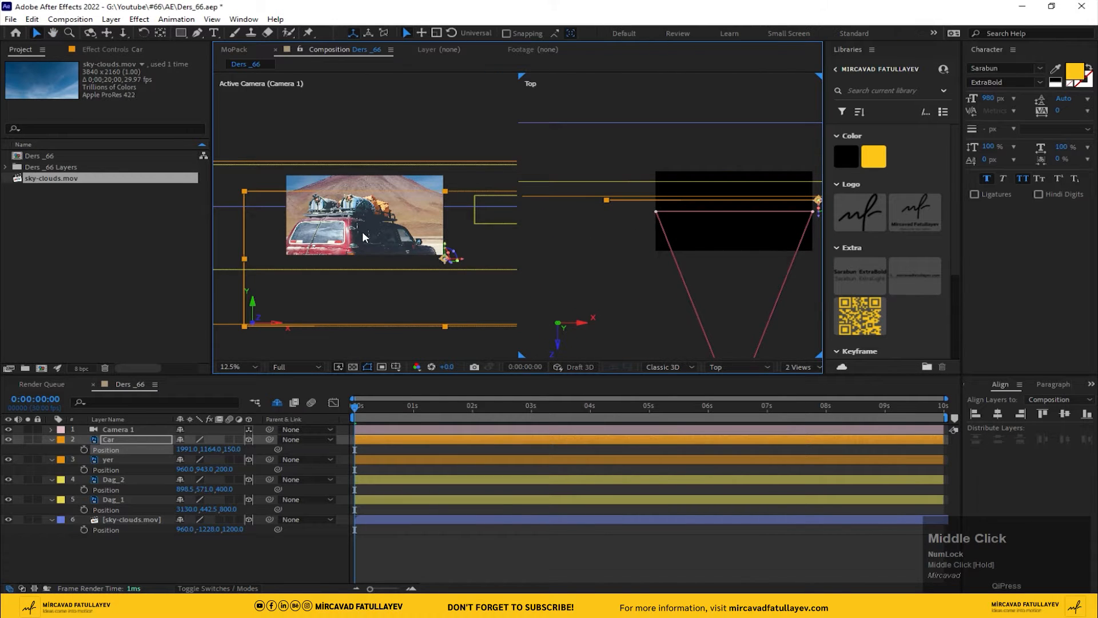
{"action": "scroll", "coordinate": [364, 237], "scroll_direction": "up", "scroll_amount": 2}
{"action": "left_click_drag", "start_coordinate": [364, 237], "coordinate": [364, 206]}
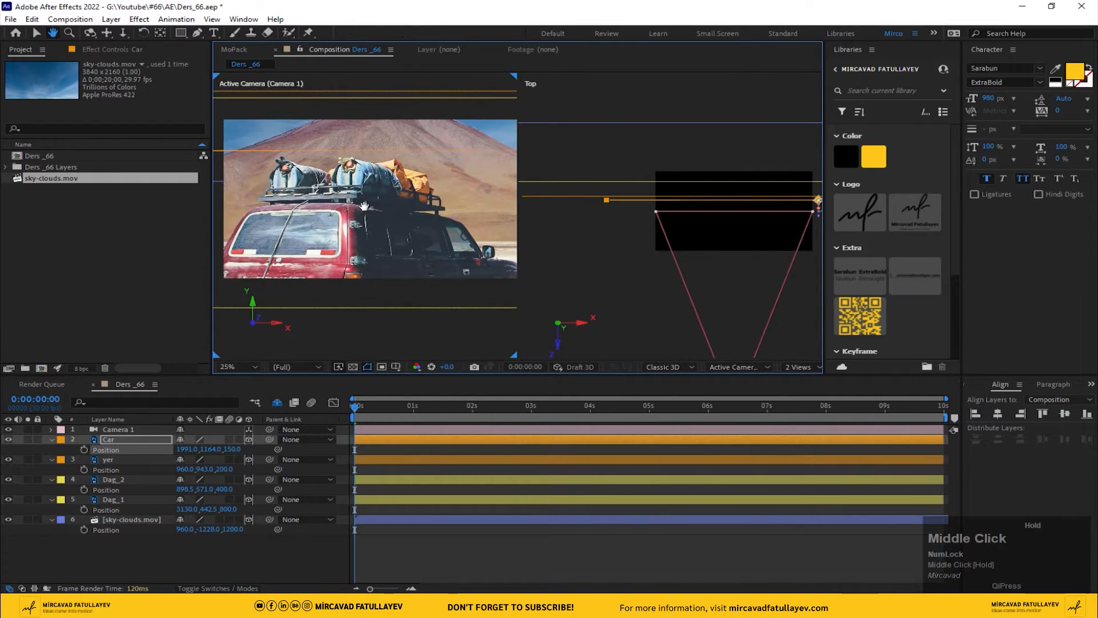
{"action": "left_click", "coordinate": [229, 367]}
{"action": "left_click", "coordinate": [251, 386]}
Pull Camera 1 back along its Z axis, away from the layers, in the Top view.
{"action": "scroll", "coordinate": [718, 233], "scroll_direction": "down", "scroll_amount": 1}
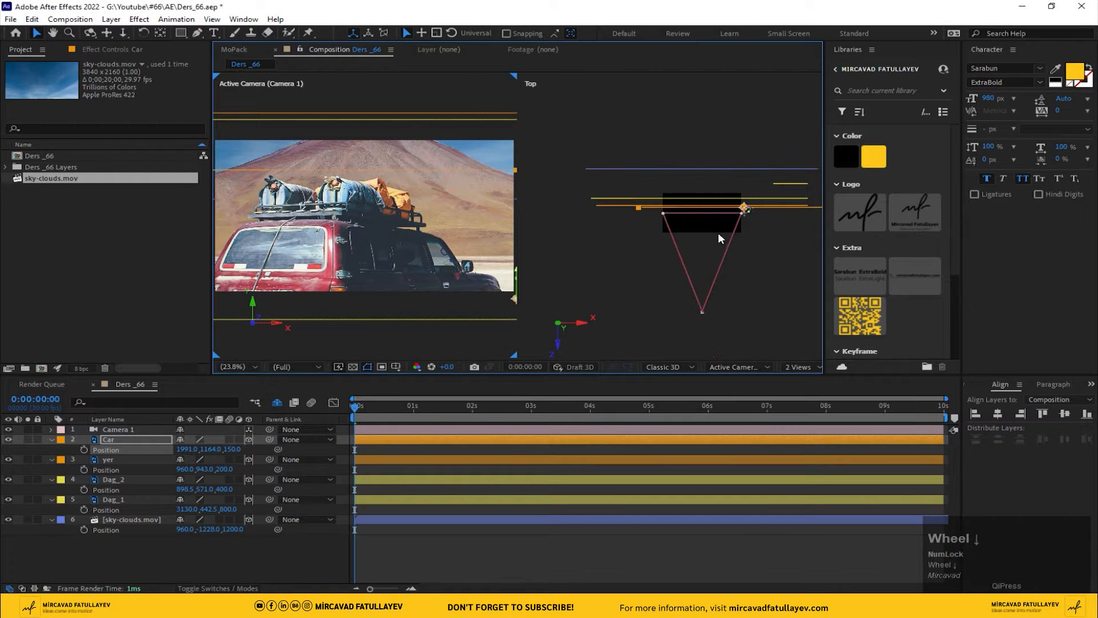
{"action": "scroll", "coordinate": [716, 234], "scroll_direction": "down", "scroll_amount": 1}
{"action": "left_click", "coordinate": [137, 430]}
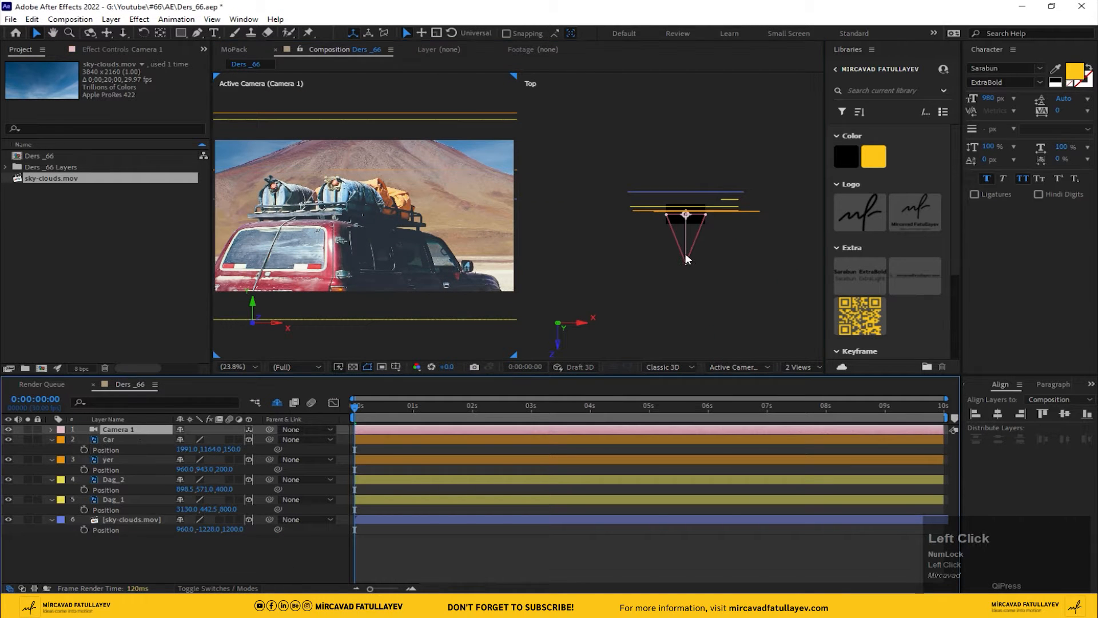
{"action": "left_click_drag", "start_coordinate": [686, 261], "coordinate": [688, 343]}
Return the composition viewer to a single view and fit the Active Camera image to it.
{"action": "left_click", "coordinate": [795, 368]}
{"action": "left_click", "coordinate": [798, 378]}
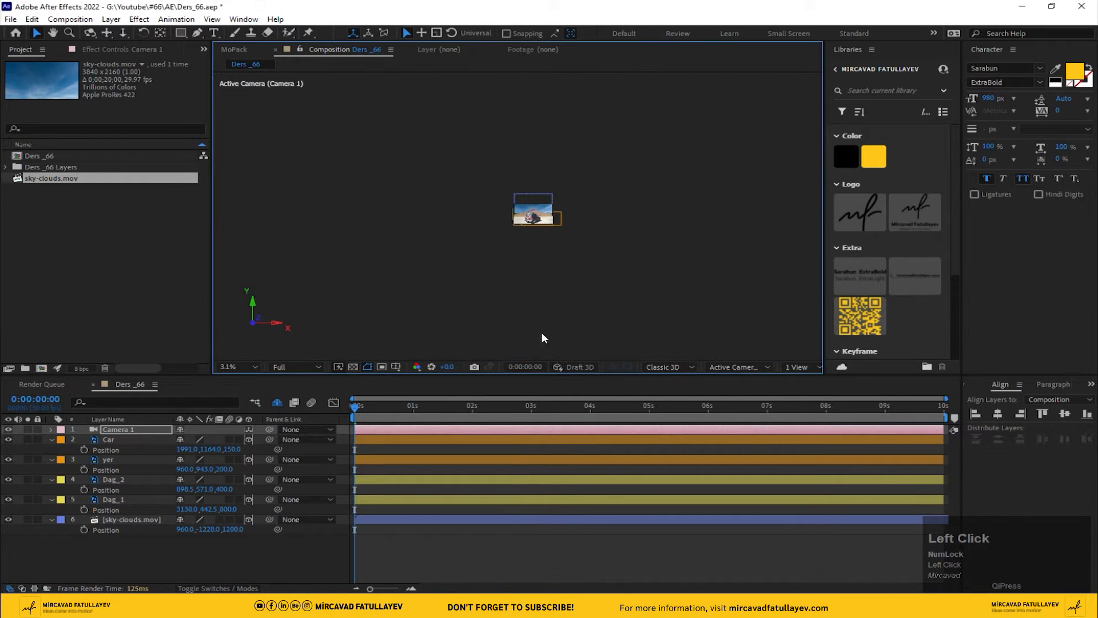
{"action": "left_click", "coordinate": [248, 366]}
{"action": "left_click", "coordinate": [259, 392]}
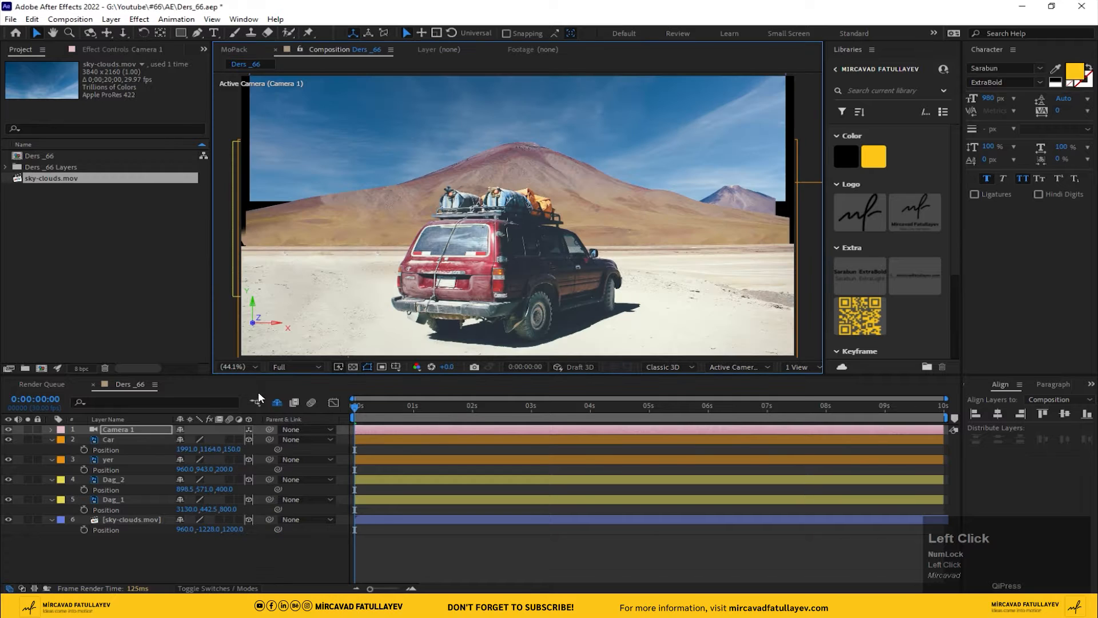
Dolly Camera 1 farther back until the black margins around the layers are exposed, and leave it deselected.
{"action": "left_click", "coordinate": [123, 33]}
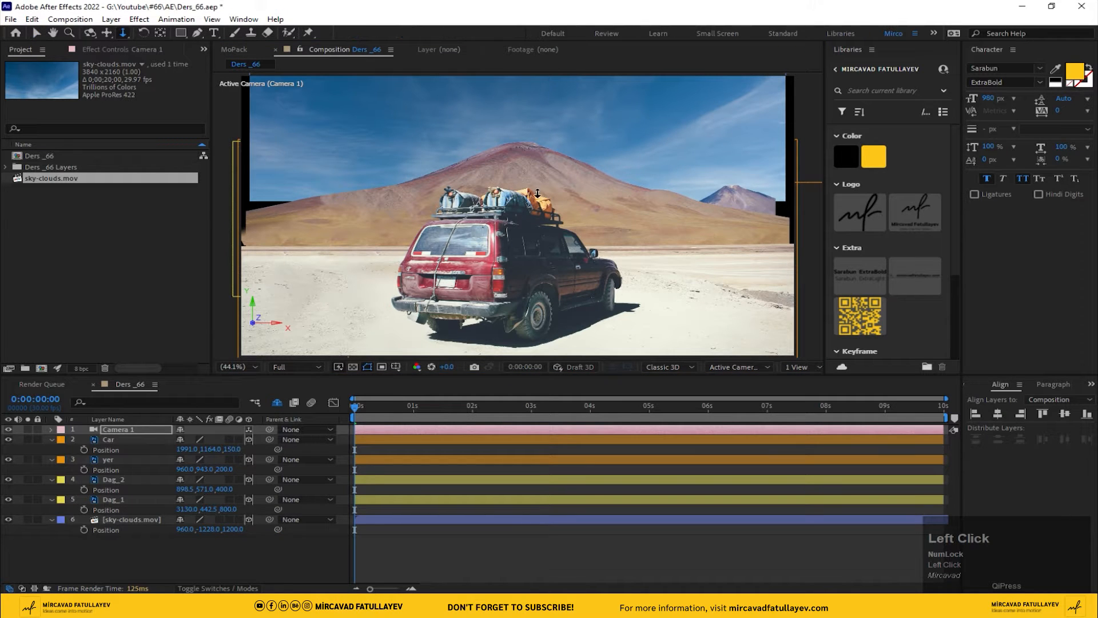
{"action": "left_click_drag", "start_coordinate": [532, 191], "coordinate": [523, 473]}
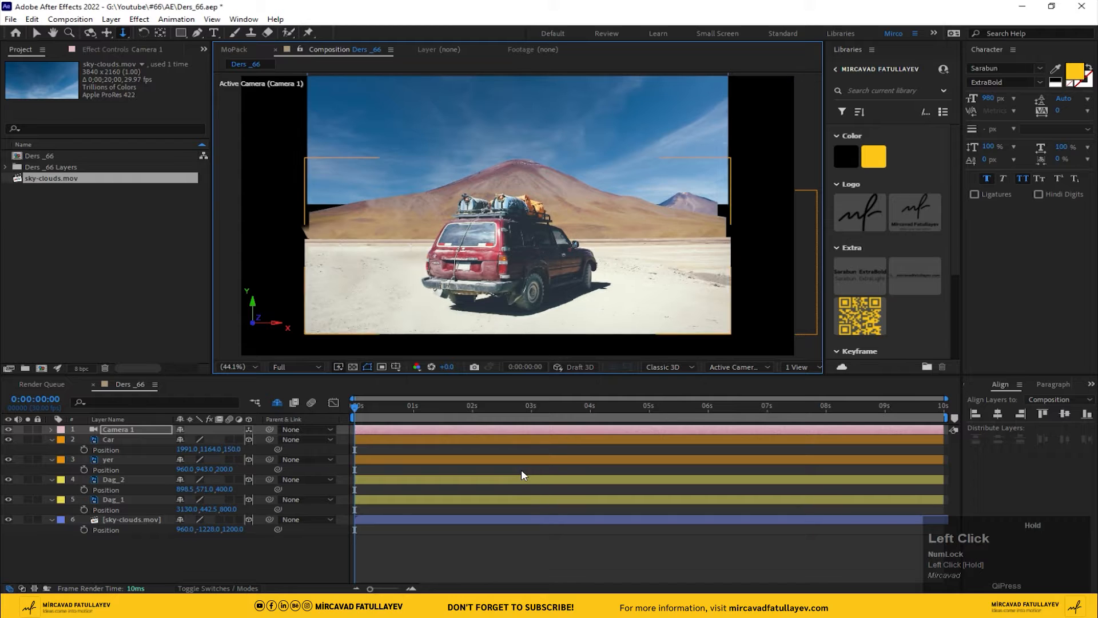
{"action": "left_click", "coordinate": [137, 543]}
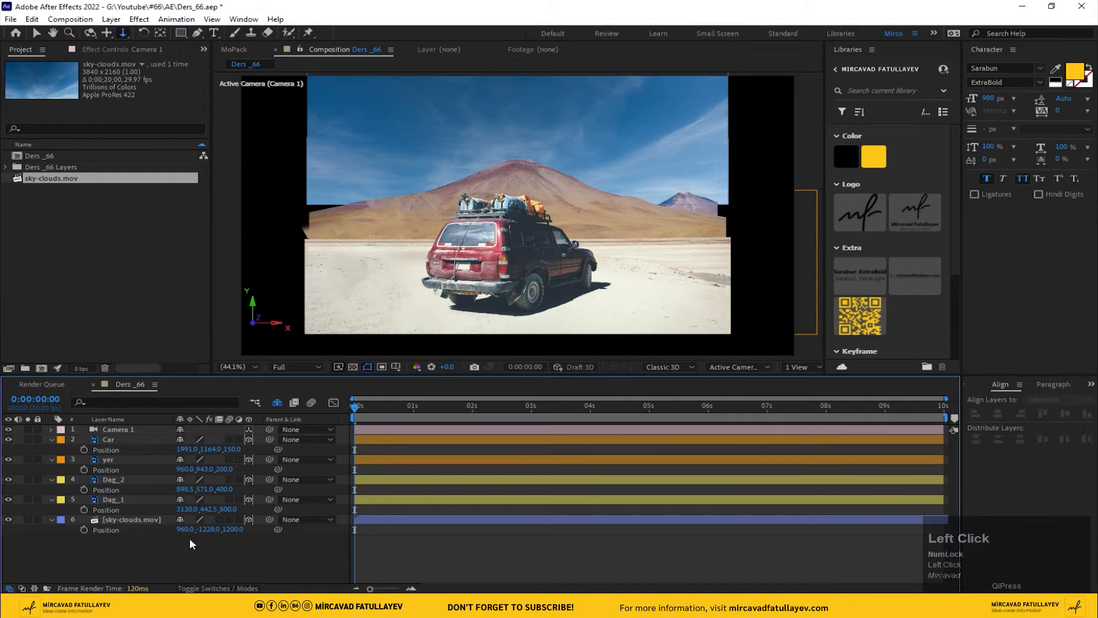
Scale the sky-clouds.mov layer to about 200.7% and raise it slightly along its Y axis.
{"action": "left_click", "coordinate": [146, 519]}
{"action": "key", "text": "s"}
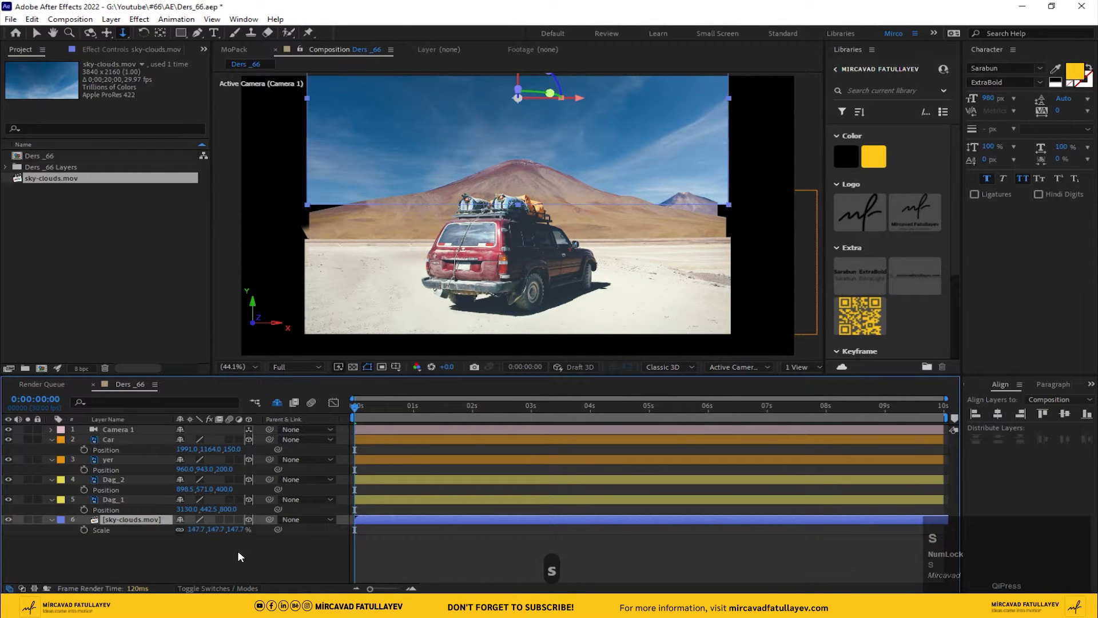
{"action": "left_click_drag", "start_coordinate": [217, 535], "coordinate": [247, 529]}
{"action": "scroll", "coordinate": [543, 125], "scroll_direction": "down", "scroll_amount": 2}
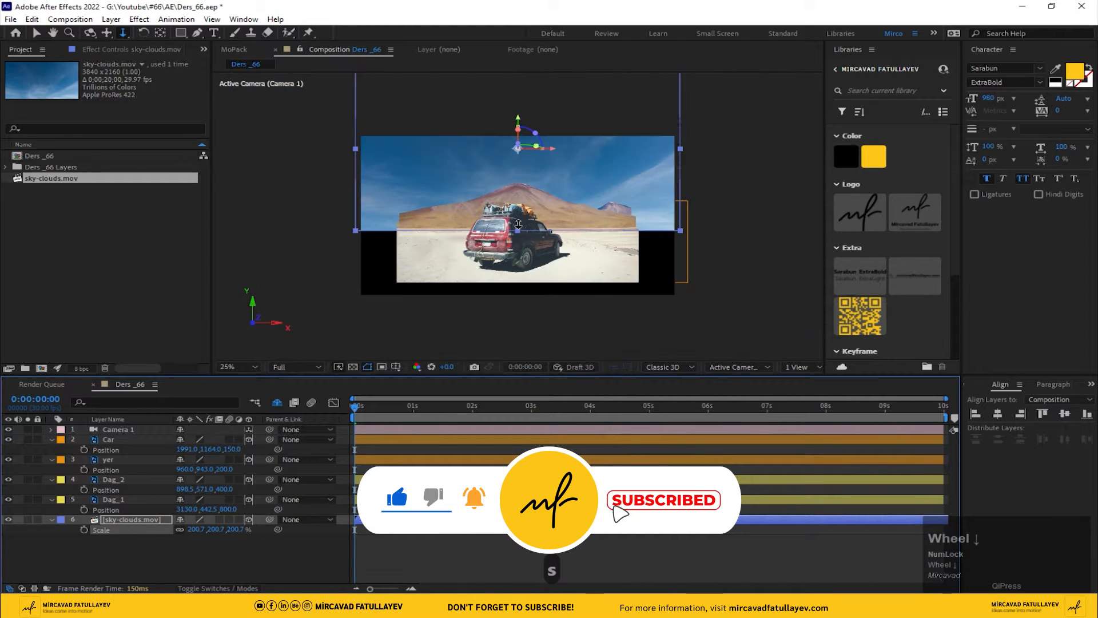
{"action": "key", "text": "v"}
{"action": "left_click_drag", "start_coordinate": [519, 118], "coordinate": [521, 105]}
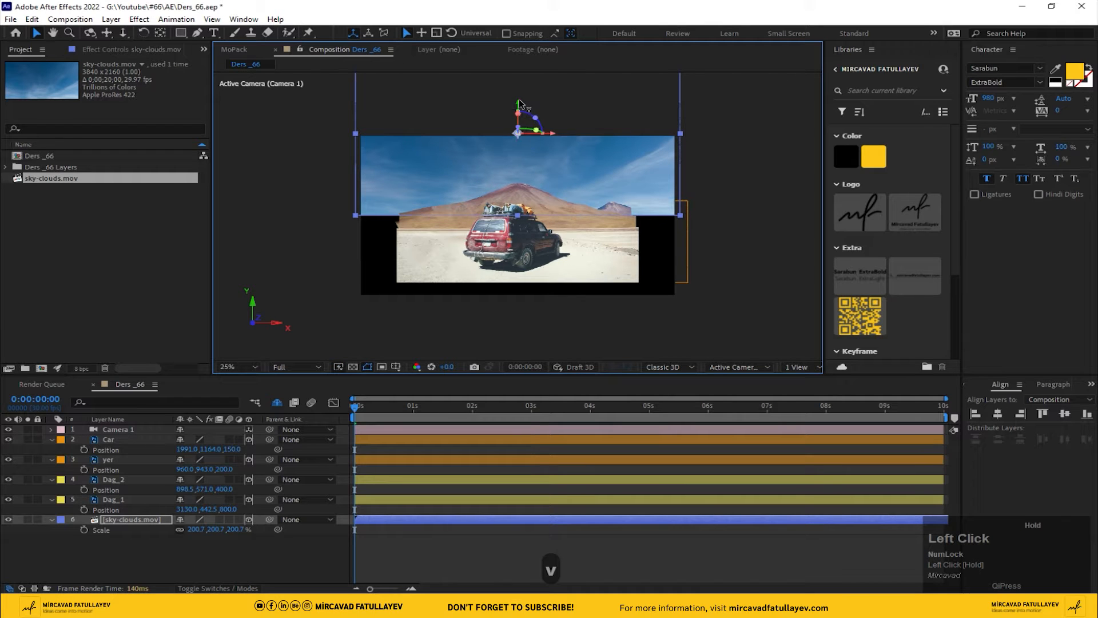
Apply the CC RepeTile effect to the sky-clouds.mov layer.
{"action": "left_click", "coordinate": [145, 519]}
{"action": "key", "text": "ctrl+space"}
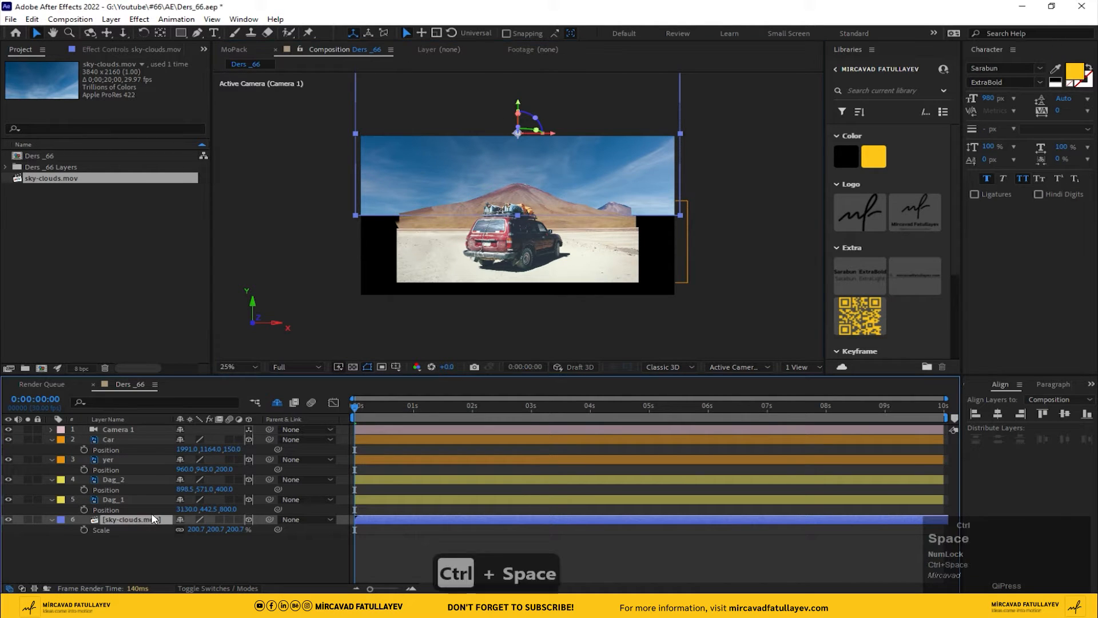
{"action": "type", "text": "ccre"}
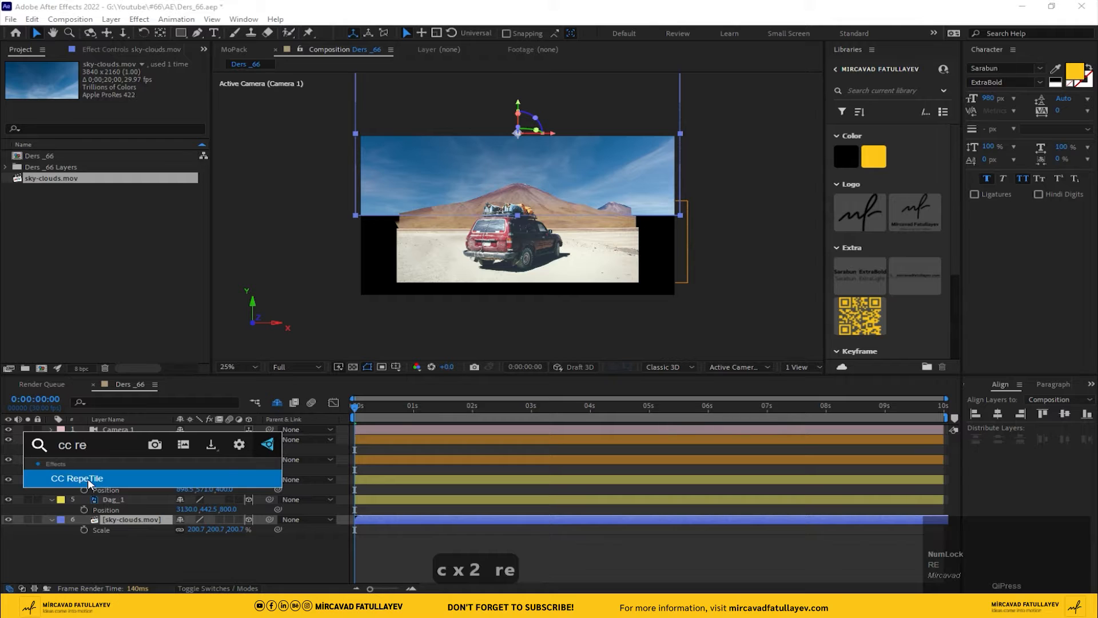
{"action": "left_click", "coordinate": [80, 479]}
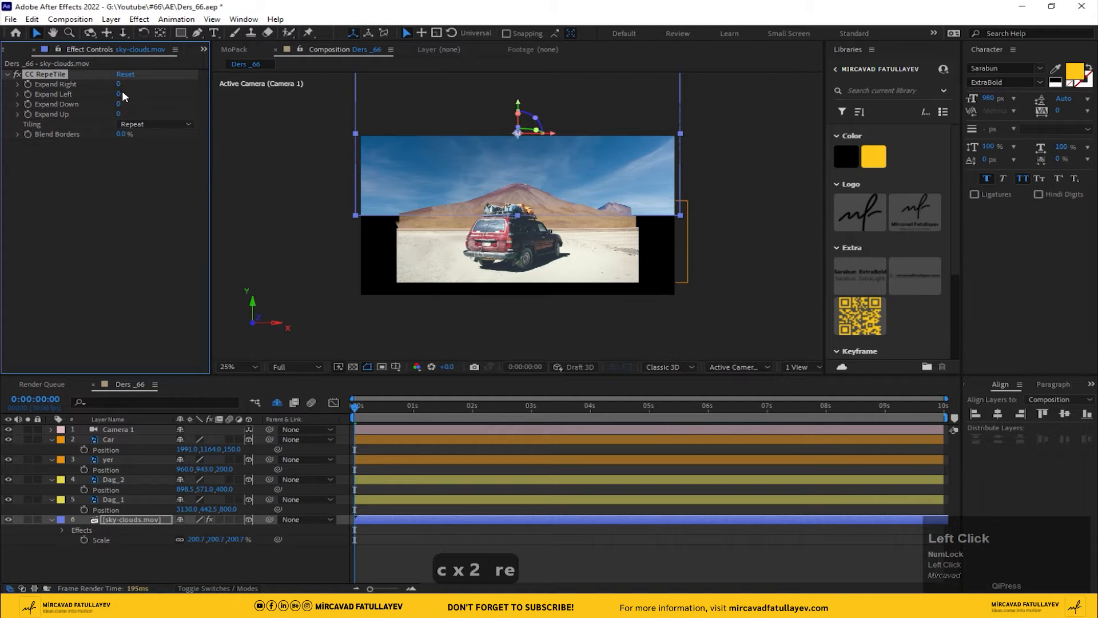
{"action": "left_click_drag", "start_coordinate": [121, 113], "coordinate": [784, 145]}
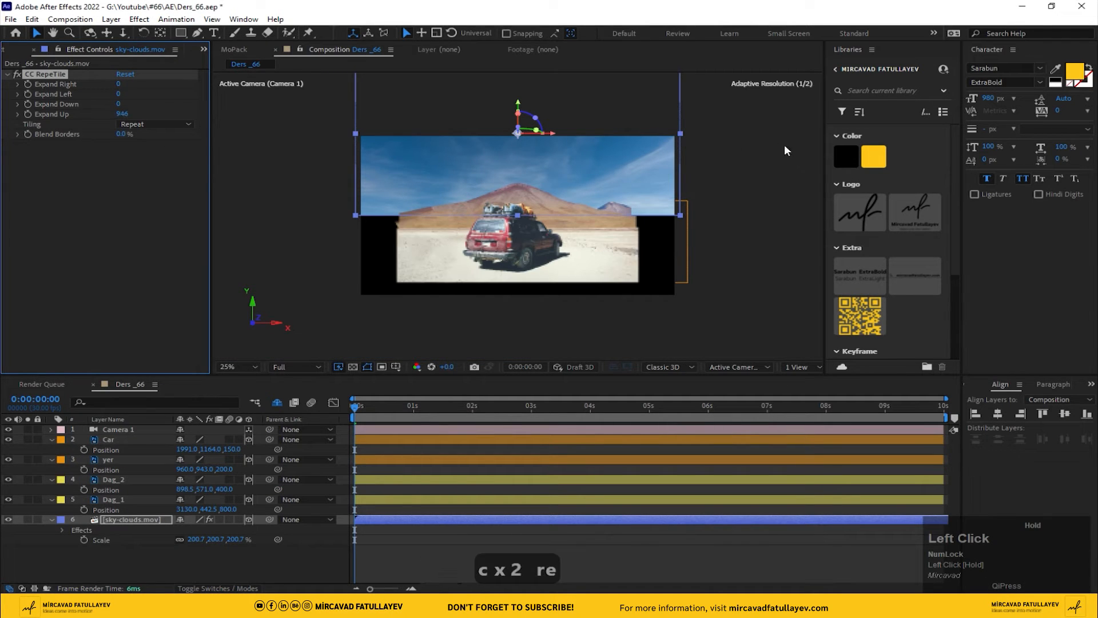
{"action": "type", "text": "0"}
{"action": "key", "text": "Return"}
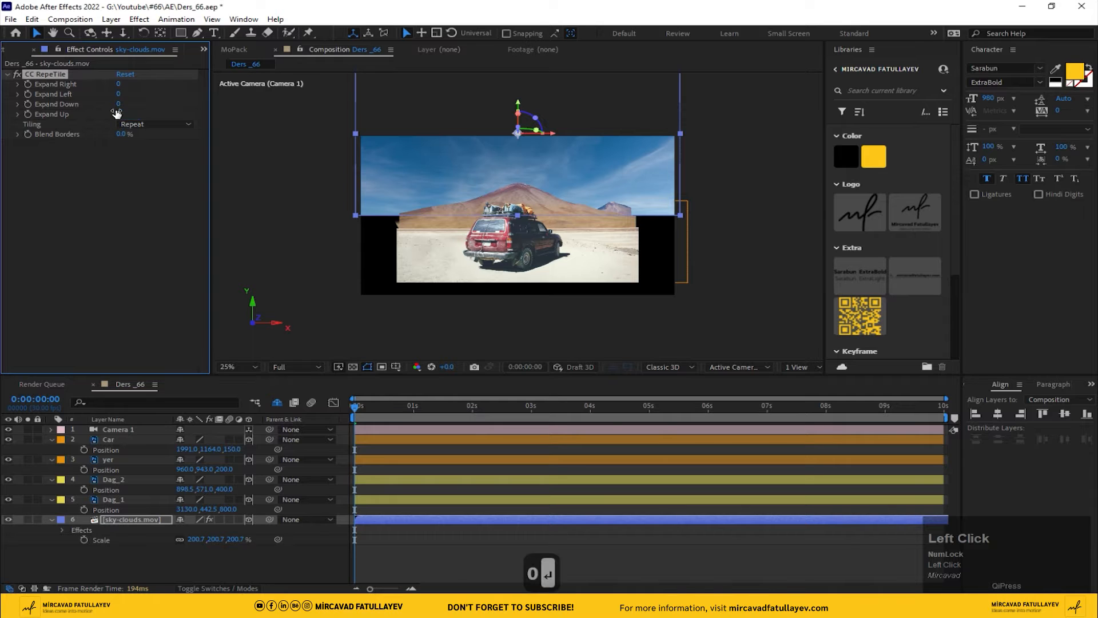
Extend the sky downward by setting CC RepeTile's Expand Down to about 2698.
{"action": "left_click_drag", "start_coordinate": [118, 106], "coordinate": [383, 114]}
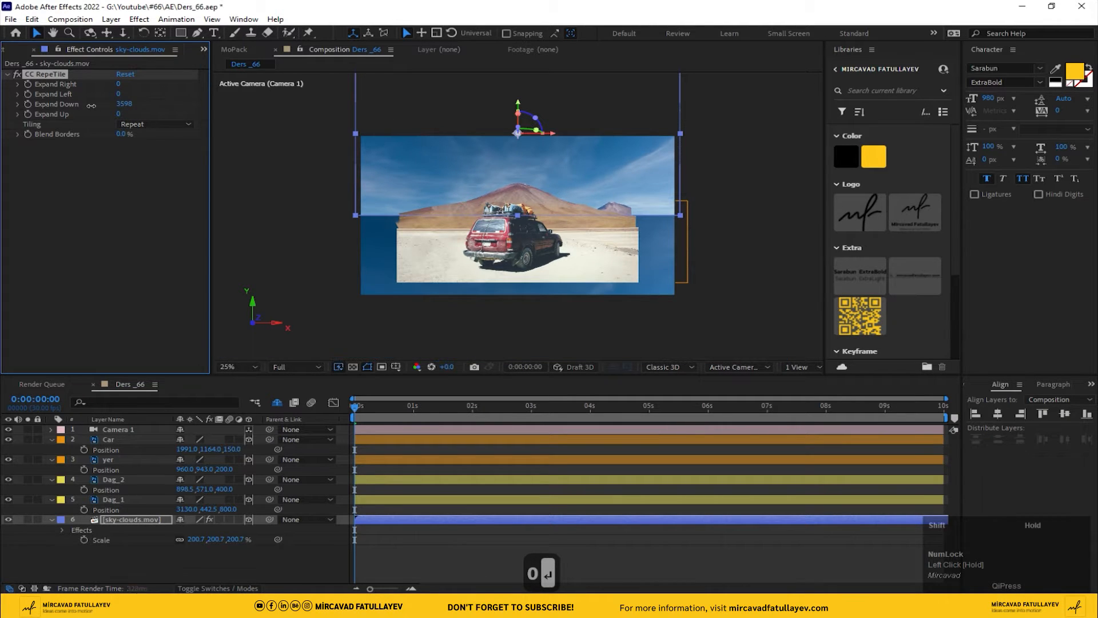
{"action": "left_click_drag", "start_coordinate": [127, 106], "coordinate": [61, 107]}
{"action": "left_click", "coordinate": [121, 92]}
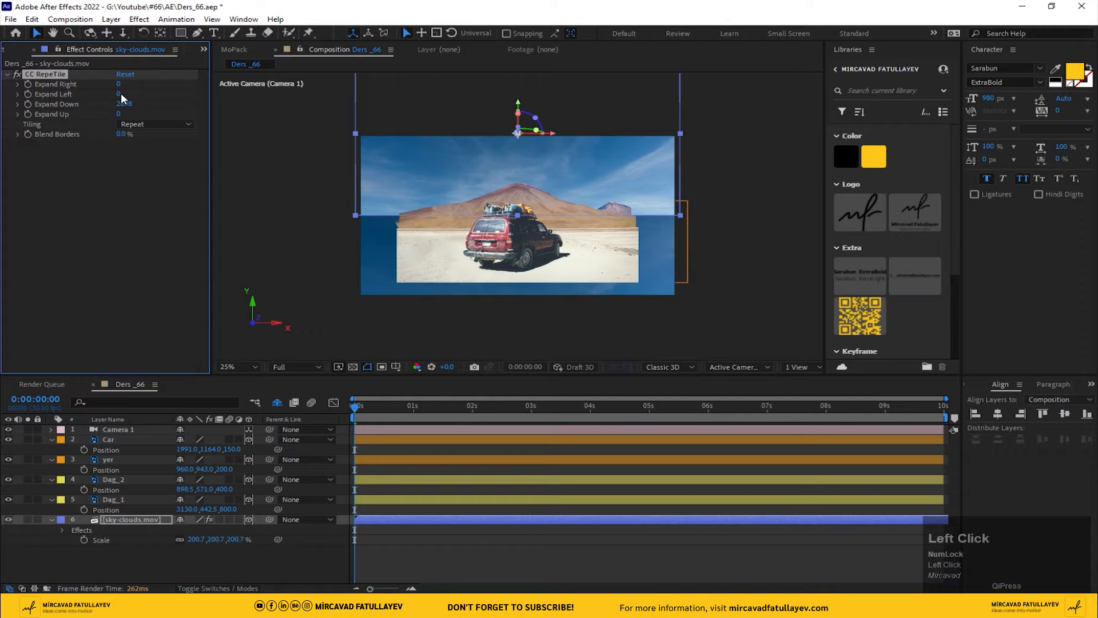
Set CC RepeTile's Expand Left and Expand Right to 1000 each.
{"action": "left_click", "coordinate": [117, 94]}
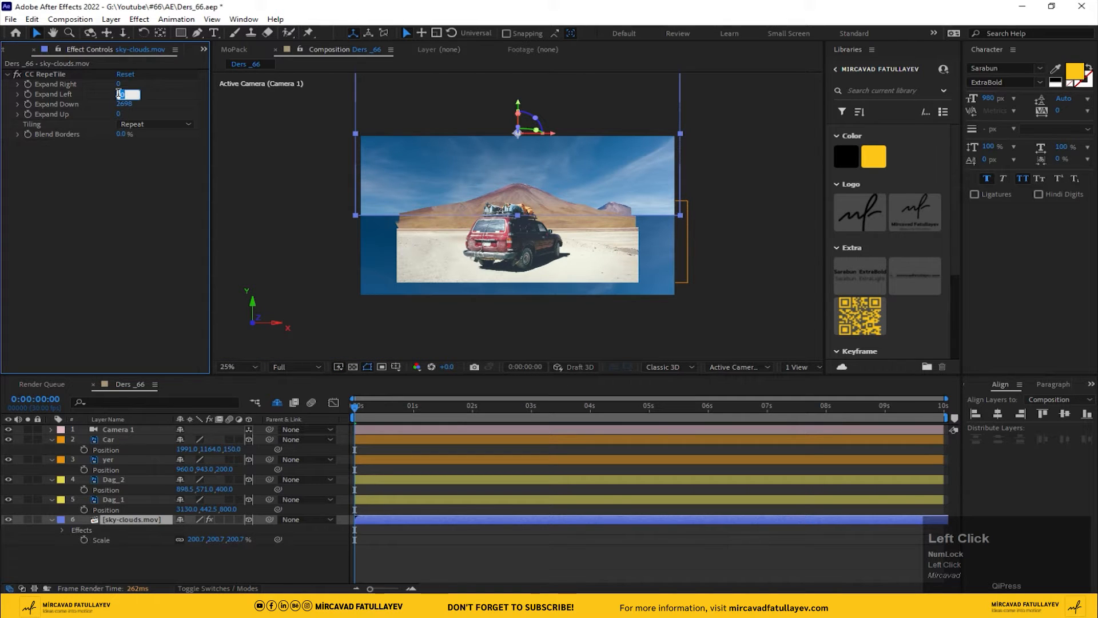
{"action": "type", "text": "1000"}
{"action": "key", "text": "Return"}
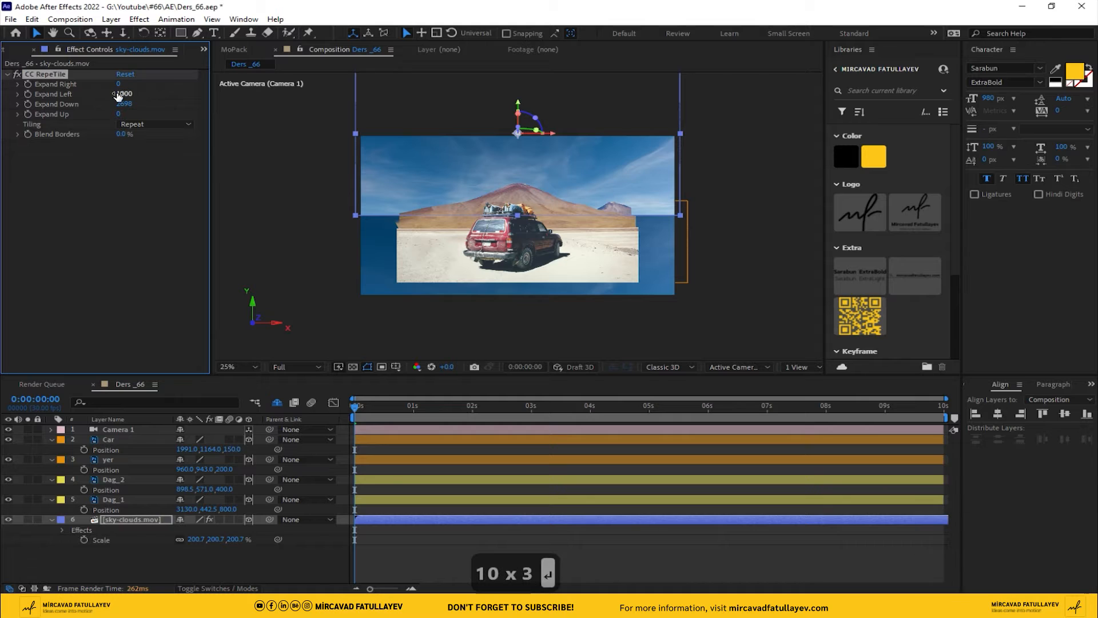
{"action": "left_click", "coordinate": [119, 84]}
{"action": "type", "text": "100"}
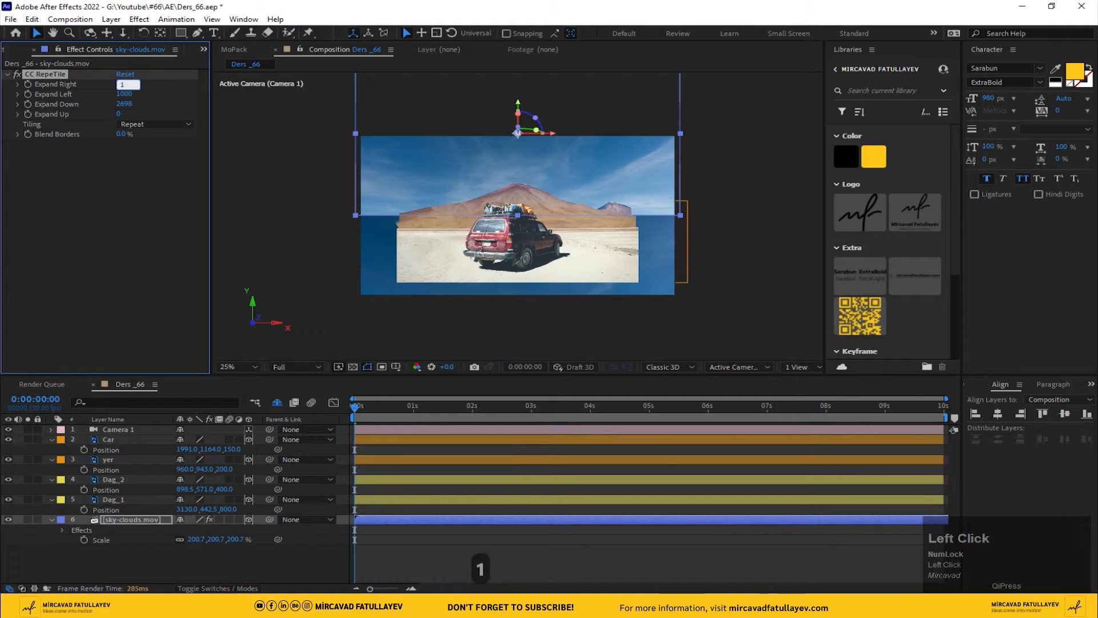
{"action": "key", "text": "Return"}
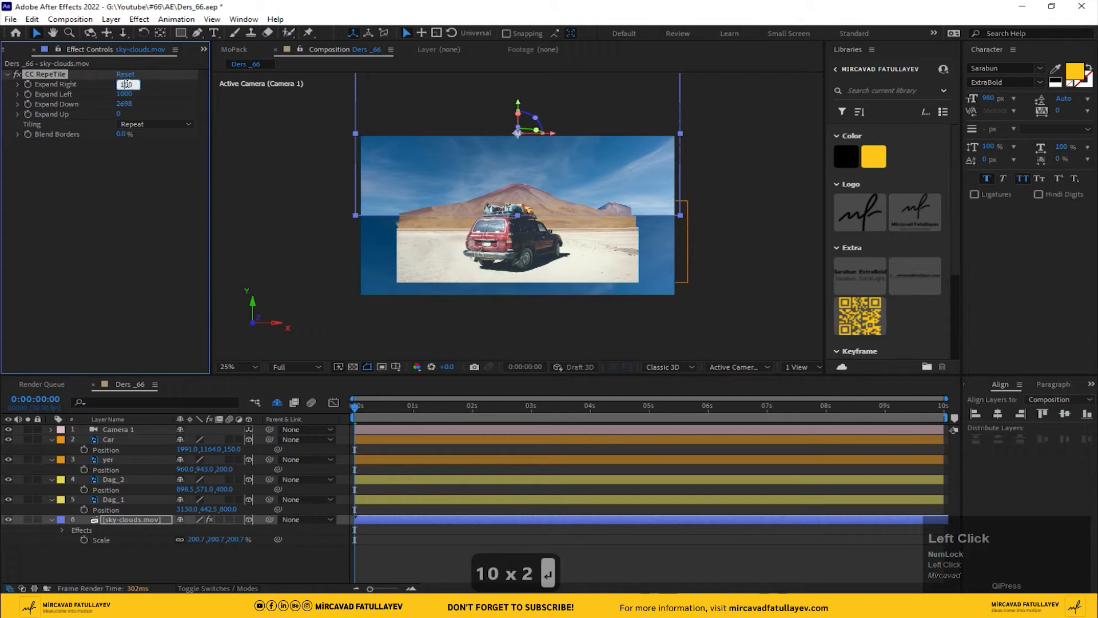
{"action": "type", "text": "0"}
Soften the seams of the tiled sky by setting CC RepeTile's Blend Borders to 100%.
{"action": "scroll", "coordinate": [257, 142], "scroll_direction": "up", "scroll_amount": 1}
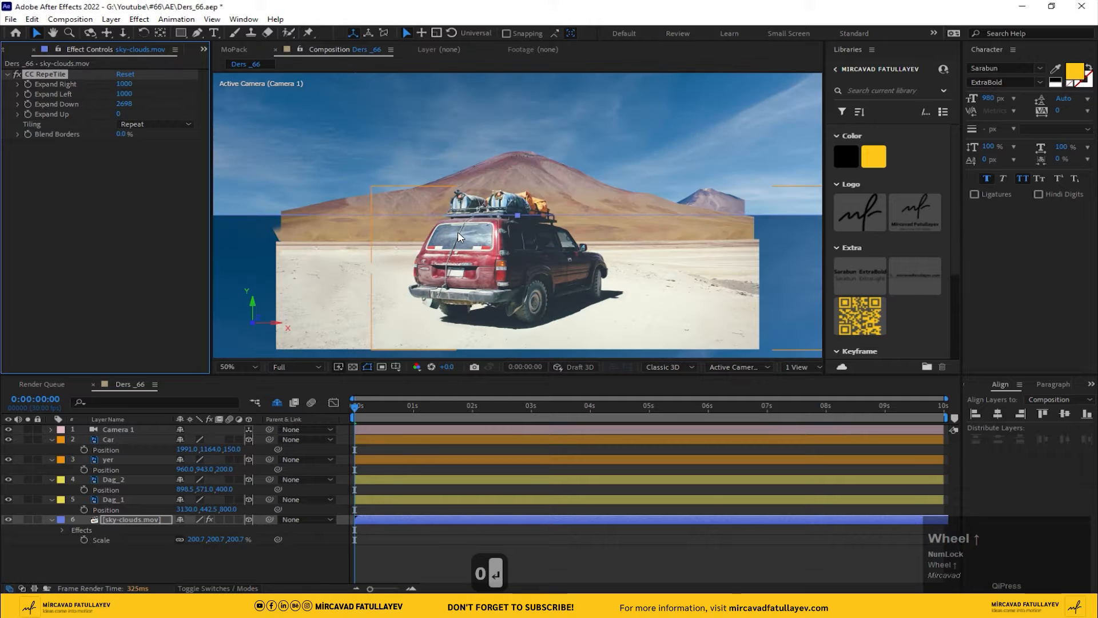
{"action": "left_click_drag", "start_coordinate": [256, 142], "coordinate": [559, 192]}
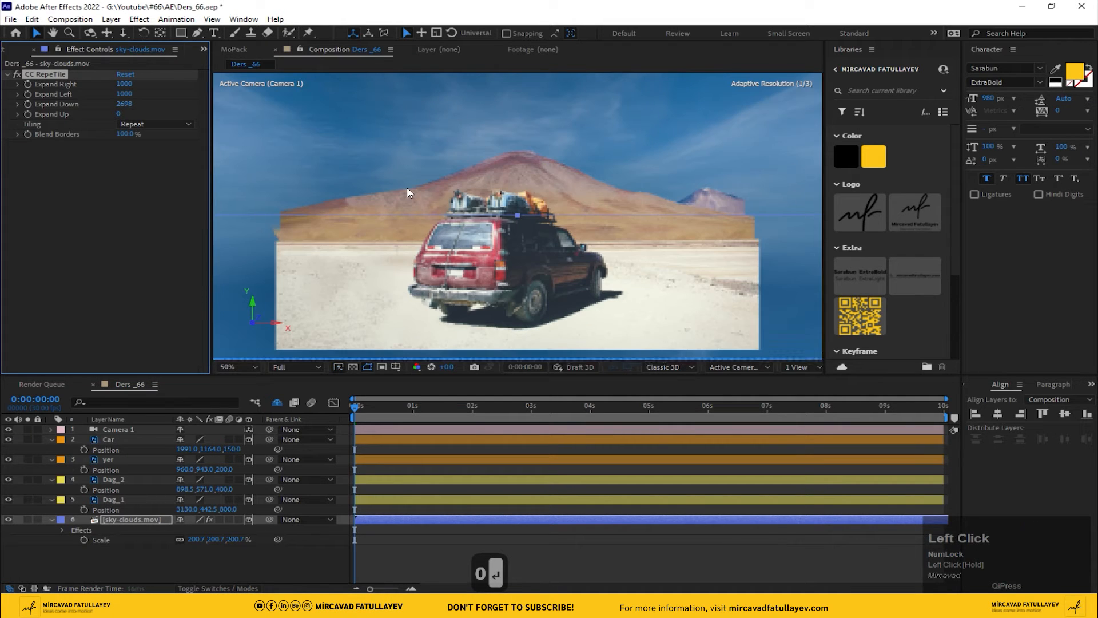
{"action": "scroll", "coordinate": [407, 186], "scroll_direction": "down", "scroll_amount": 1}
{"action": "middle_click", "coordinate": [472, 187]}
{"action": "middle_click", "coordinate": [472, 180]}
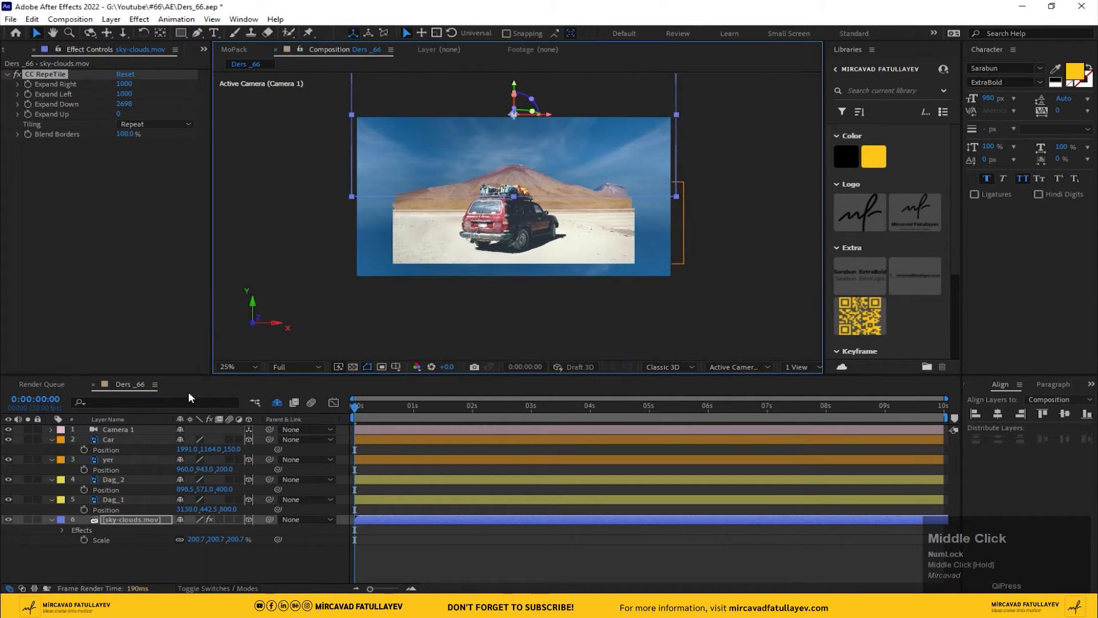
Scale the Dag_1 mountain layer to 207% and move it to the right along the horizon.
{"action": "left_click", "coordinate": [115, 501]}
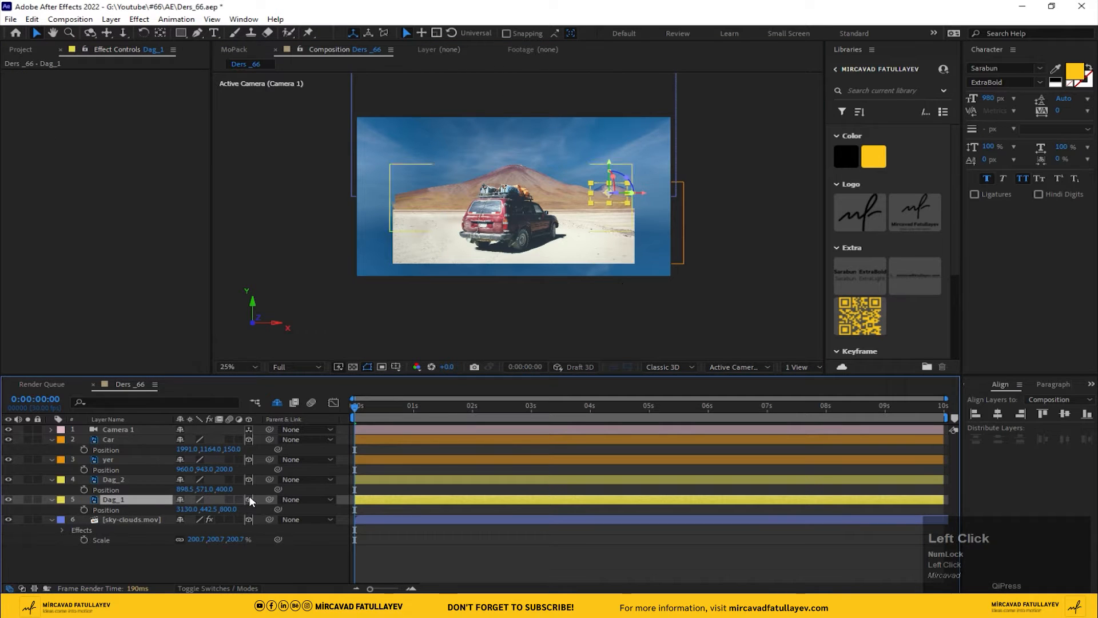
{"action": "key", "text": "s"}
{"action": "left_click_drag", "start_coordinate": [214, 509], "coordinate": [280, 509]}
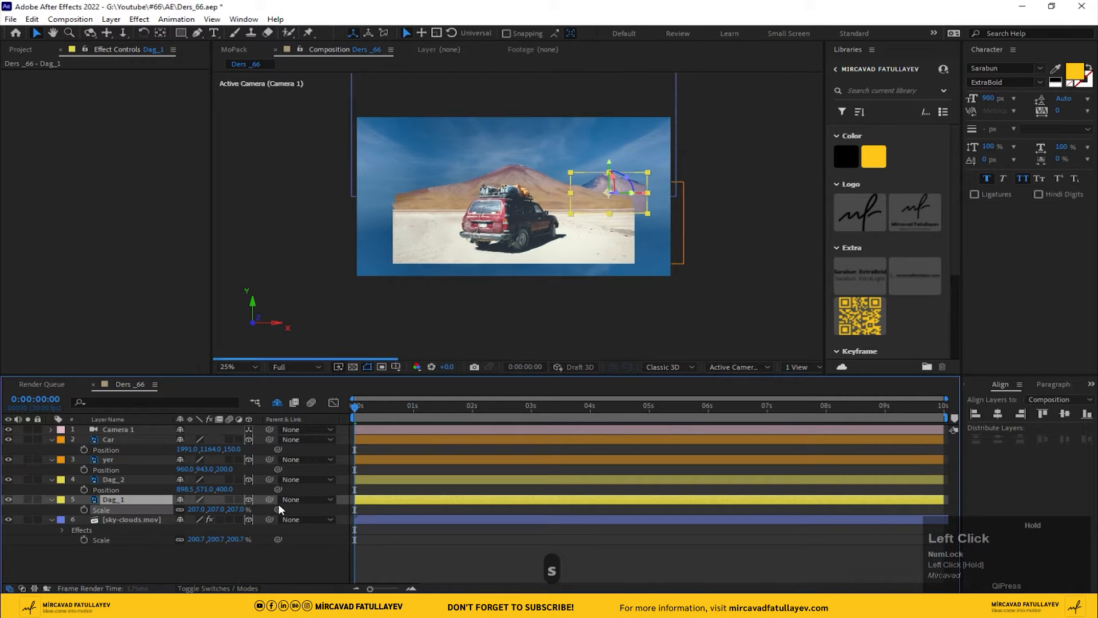
{"action": "left_click_drag", "start_coordinate": [641, 199], "coordinate": [674, 198]}
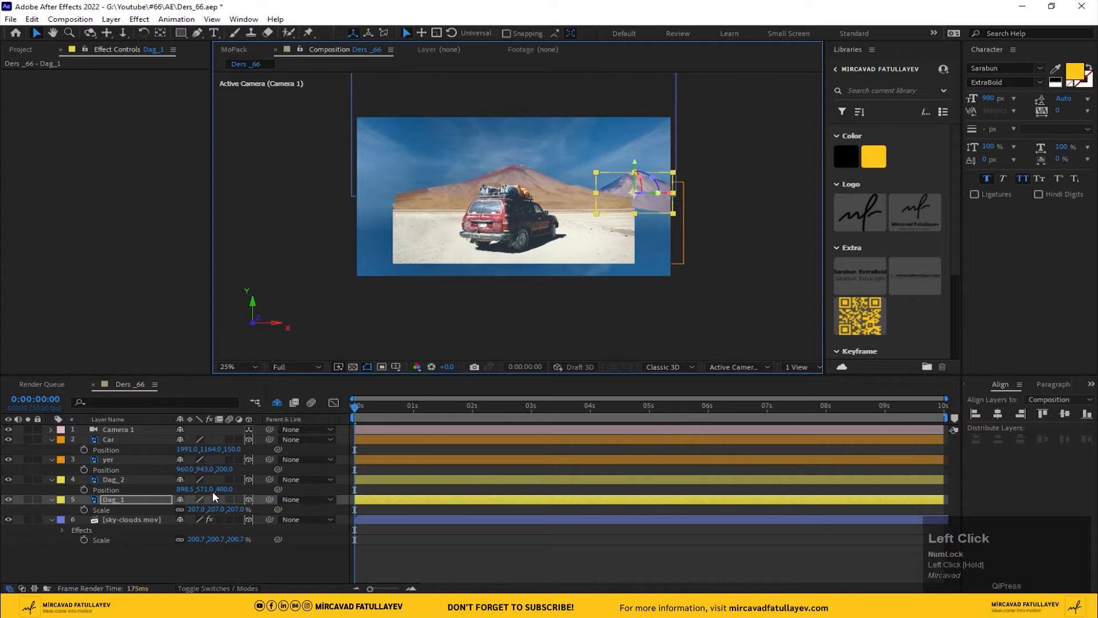
Scale the Dag_2 mountain layer to 146% so it spans the full frame width.
{"action": "left_click", "coordinate": [125, 481]}
{"action": "key", "text": "s"}
{"action": "left_click_drag", "start_coordinate": [212, 491], "coordinate": [239, 492]}
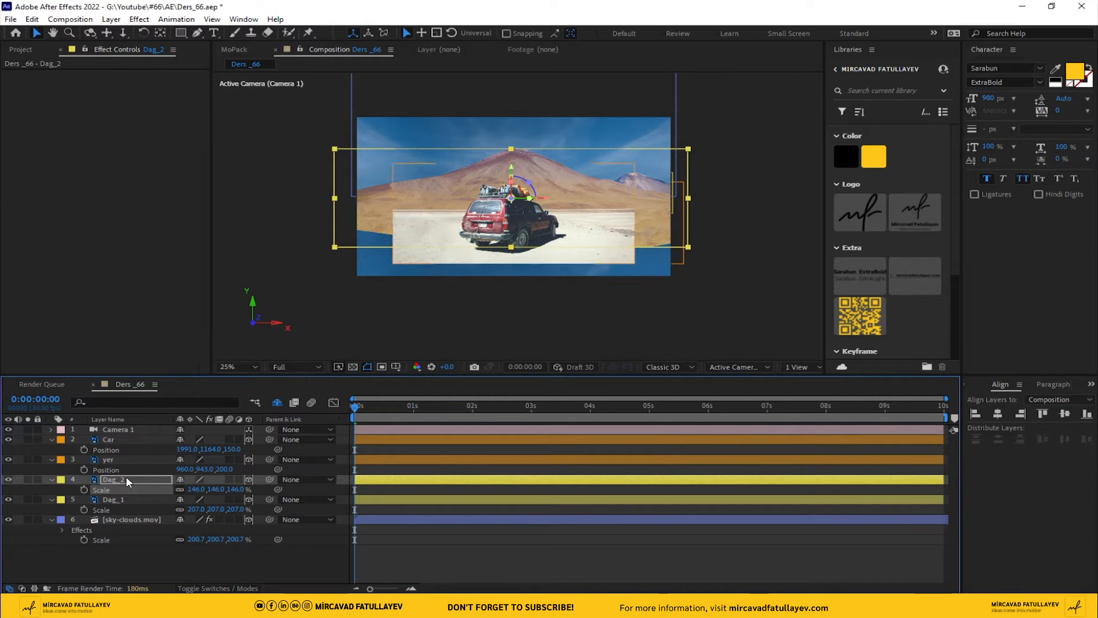
Scale the Dag_1 layer to 213% and raise it slightly above the slope of the large mountain.
{"action": "left_click", "coordinate": [118, 500]}
{"action": "left_click_drag", "start_coordinate": [214, 509], "coordinate": [218, 510]}
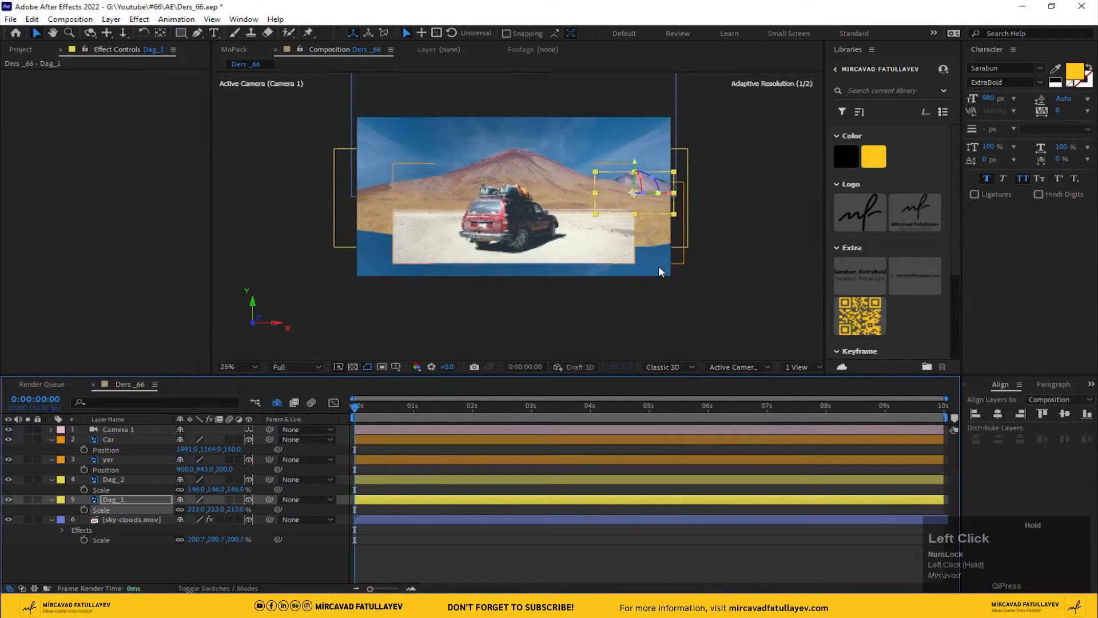
{"action": "left_click_drag", "start_coordinate": [635, 166], "coordinate": [635, 159]}
{"action": "scroll", "coordinate": [694, 211], "scroll_direction": "up", "scroll_amount": 1}
{"action": "mouse_move", "coordinate": [715, 206]}
{"action": "left_mouse_down"}
{"action": "mouse_move", "coordinate": [621, 230]}
{"action": "mouse_move", "coordinate": [706, 221]}
{"action": "left_mouse_up"}
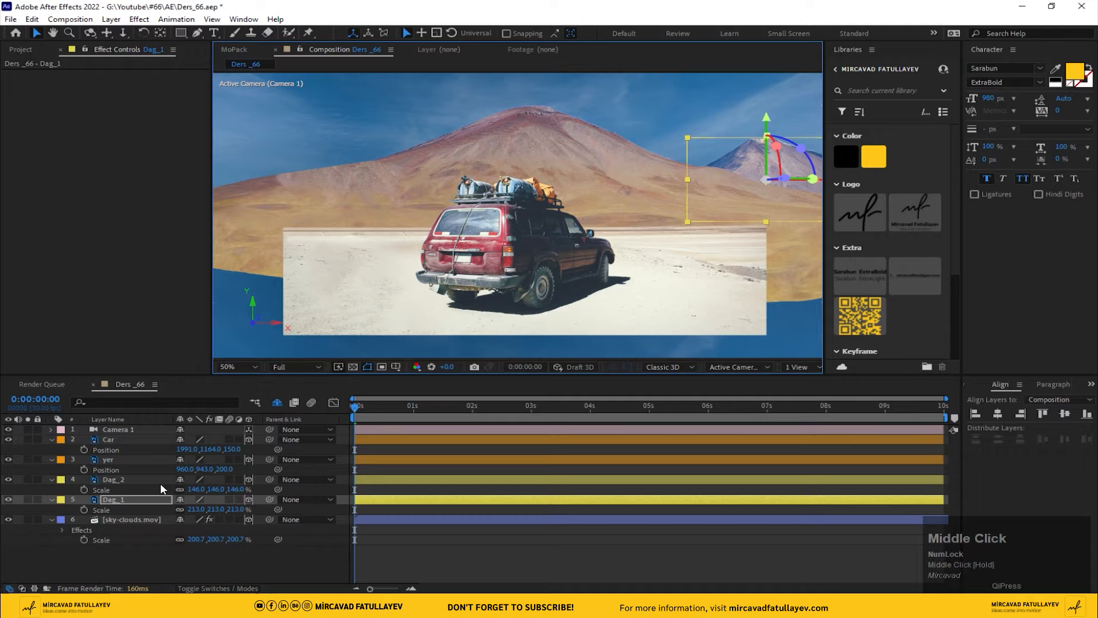
Apply the CC RepeTile effect to the yer ground layer.
{"action": "left_click", "coordinate": [122, 480]}
{"action": "left_click", "coordinate": [116, 459]}
{"action": "scroll", "coordinate": [438, 272], "scroll_direction": "down", "scroll_amount": 1}
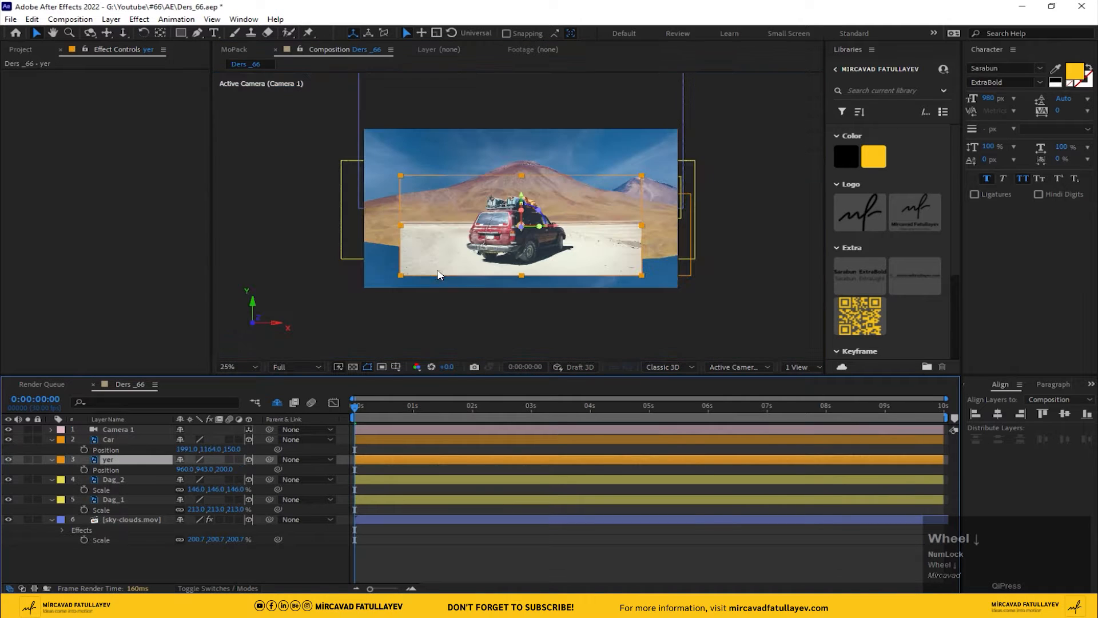
{"action": "key", "text": "ctrl+space"}
{"action": "type", "text": "cc re"}
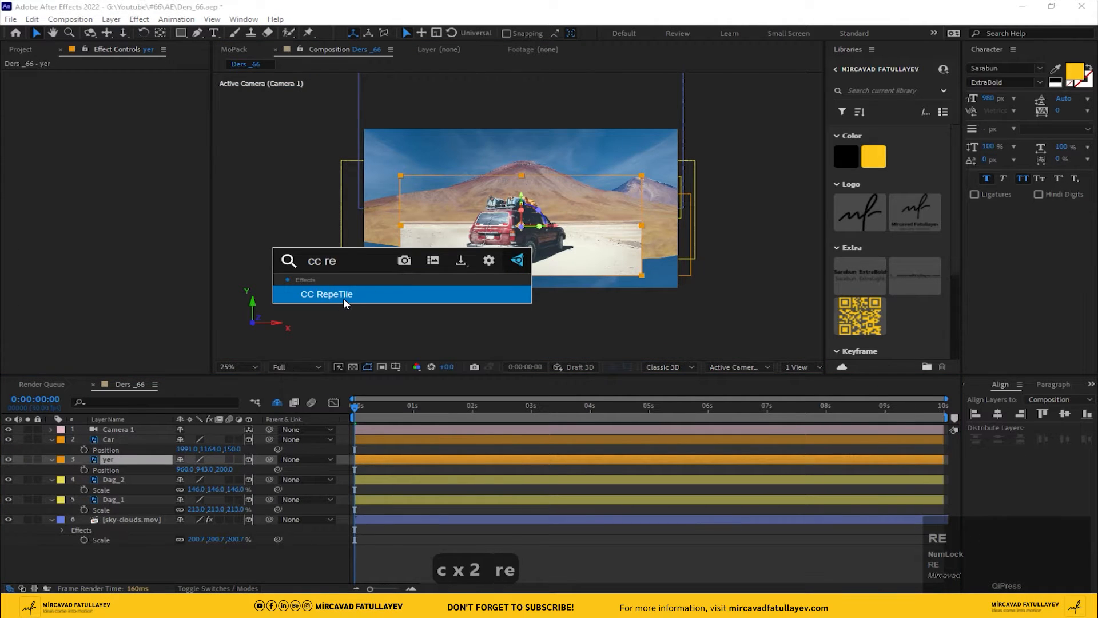
{"action": "left_click", "coordinate": [346, 294]}
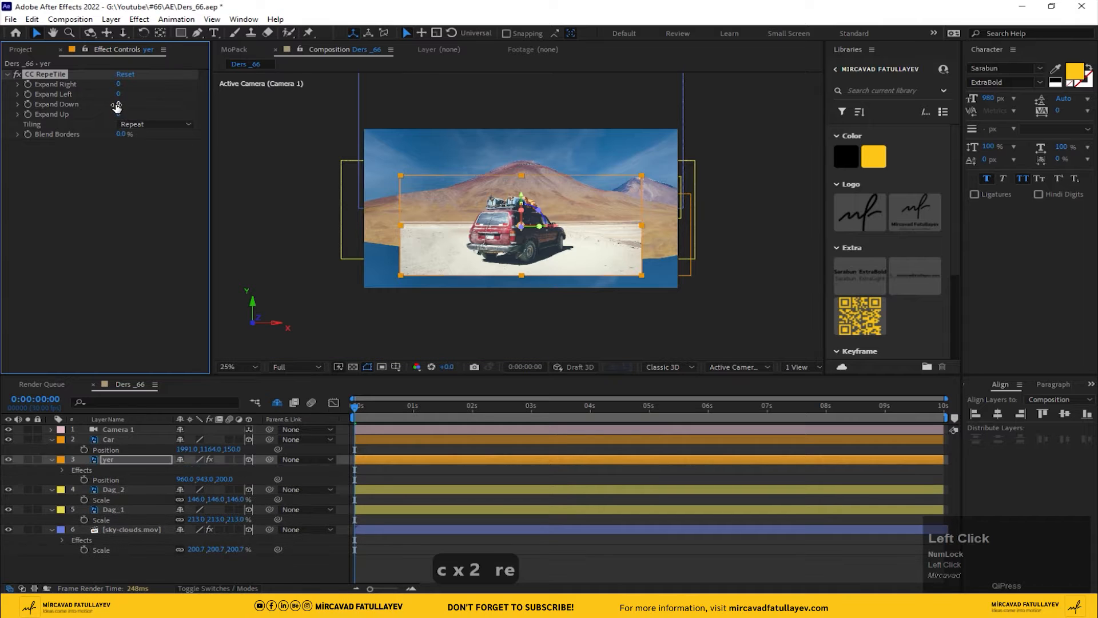
Extend the ground with CC RepeTile by setting Expand Left to about 1806, Expand Right to 1653 and Expand Down to 1369.
{"action": "left_click_drag", "start_coordinate": [118, 95], "coordinate": [469, 95]}
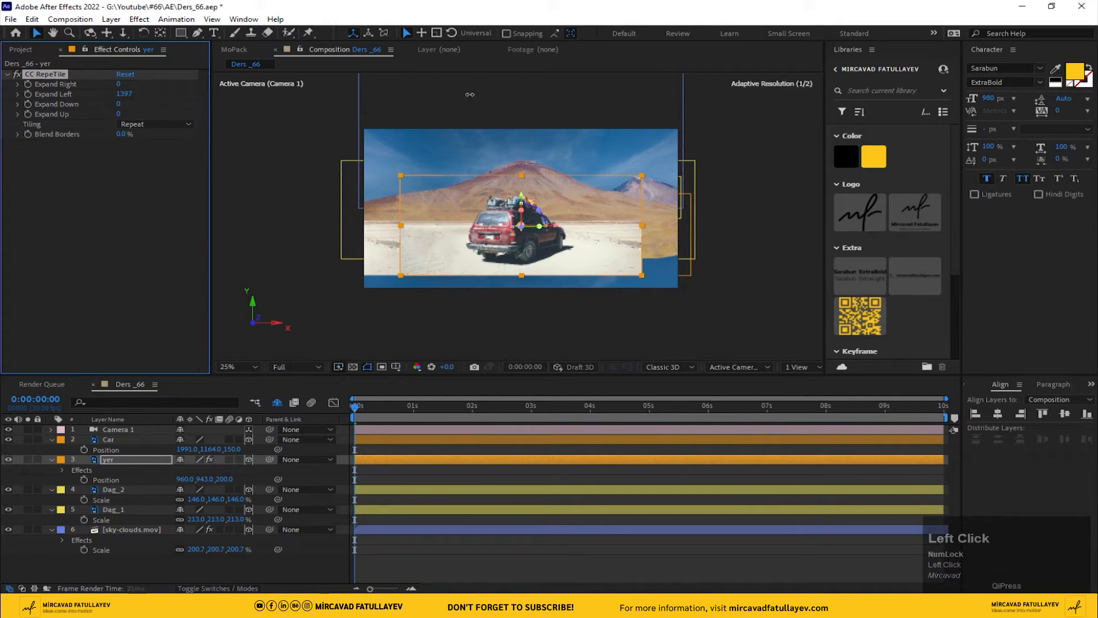
{"action": "left_click_drag", "start_coordinate": [118, 86], "coordinate": [1022, 137]}
{"action": "left_click_drag", "start_coordinate": [124, 84], "coordinate": [156, 104]}
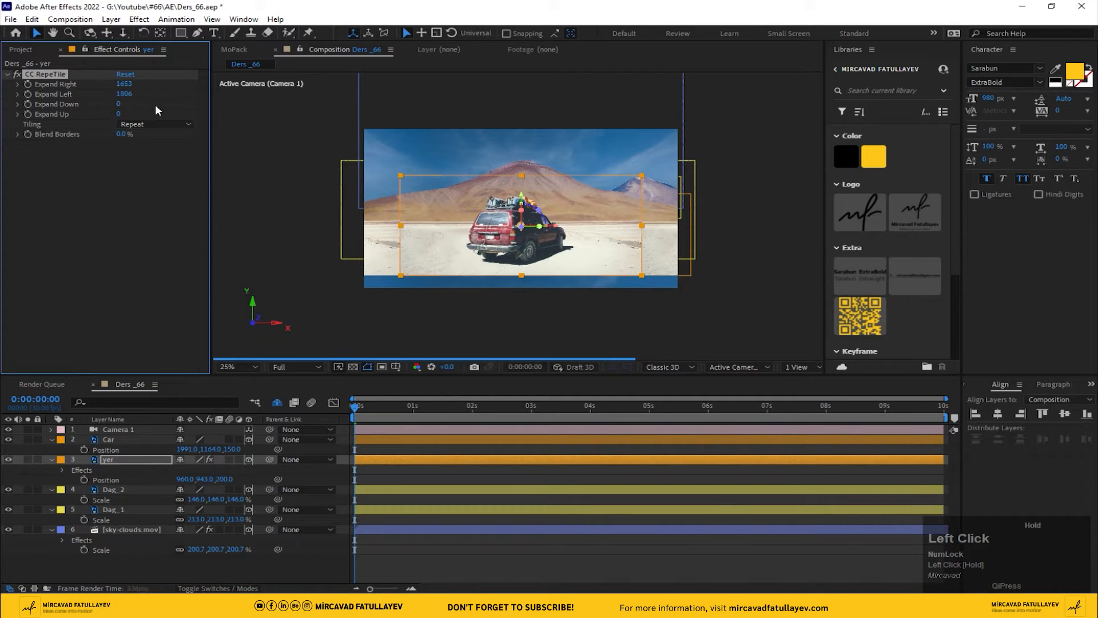
{"action": "left_click_drag", "start_coordinate": [1044, 131], "coordinate": [1053, 131]}
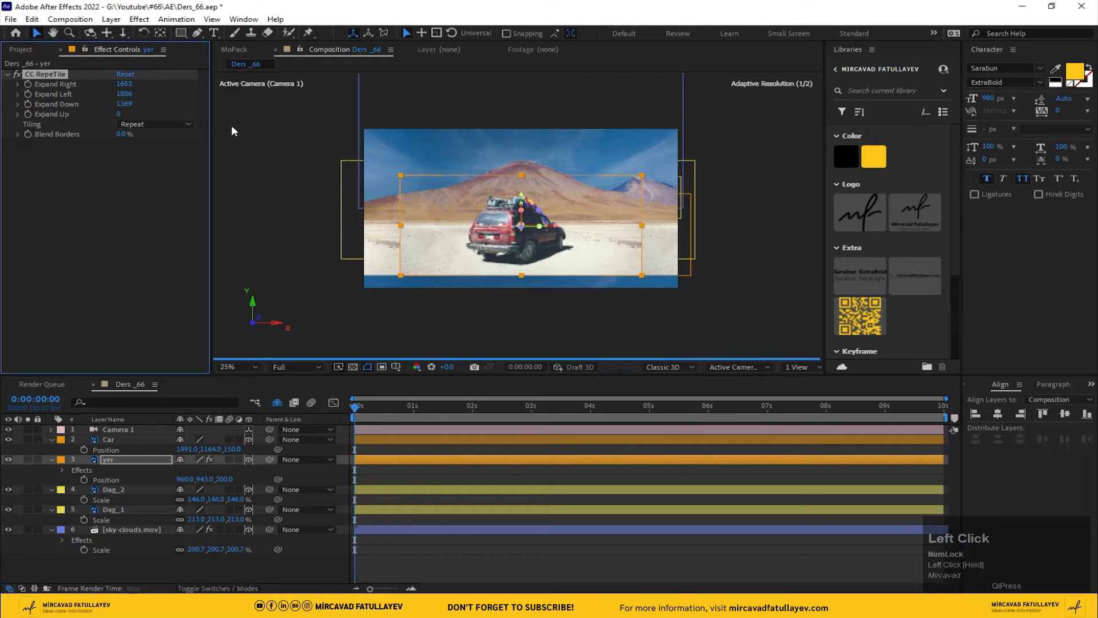
Set the ground layer's CC RepeTile tiling mode to Unfold.
{"action": "left_click", "coordinate": [167, 123]}
{"action": "left_click", "coordinate": [175, 174]}
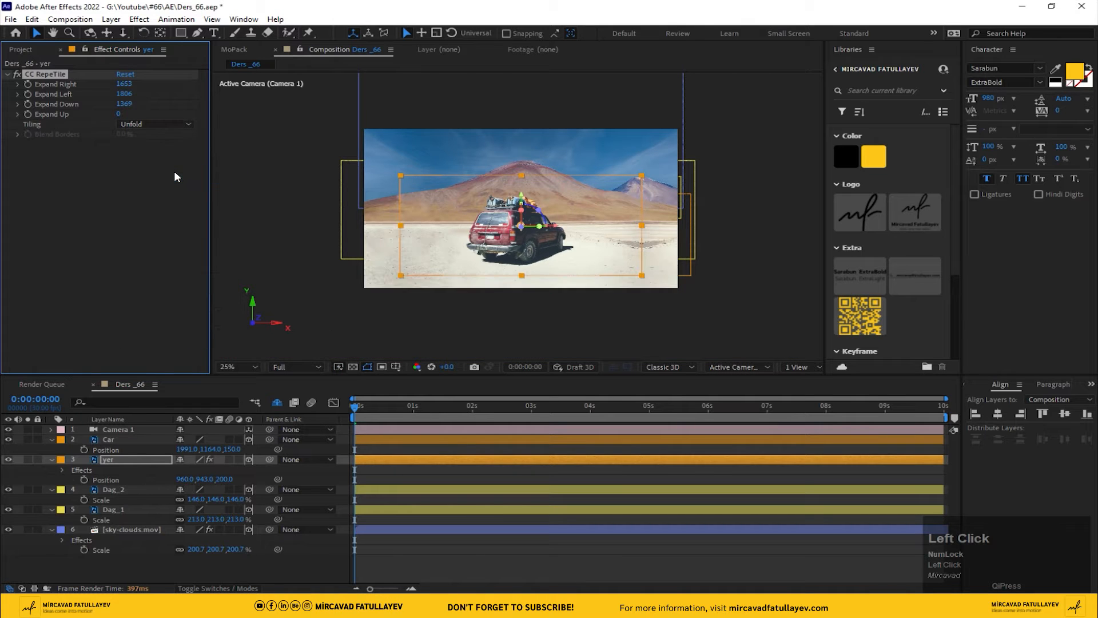
{"action": "scroll", "coordinate": [544, 298], "scroll_direction": "up", "scroll_amount": 2}
{"action": "middle_click", "coordinate": [516, 275]}
{"action": "left_click_drag", "start_coordinate": [516, 276], "coordinate": [552, 268]}
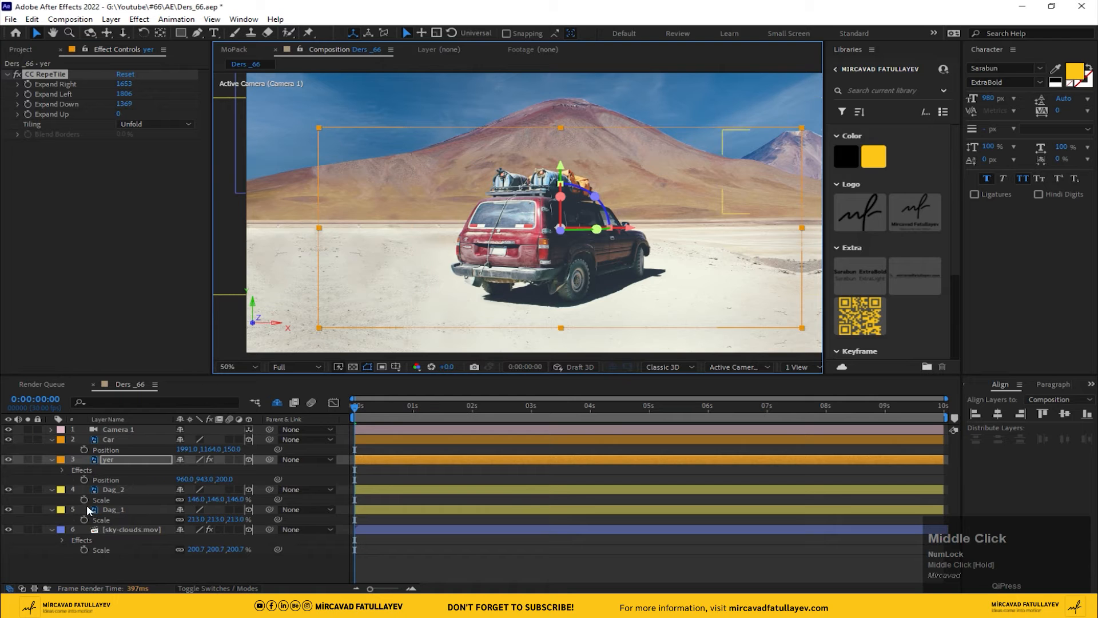
{"action": "left_click", "coordinate": [119, 442]}
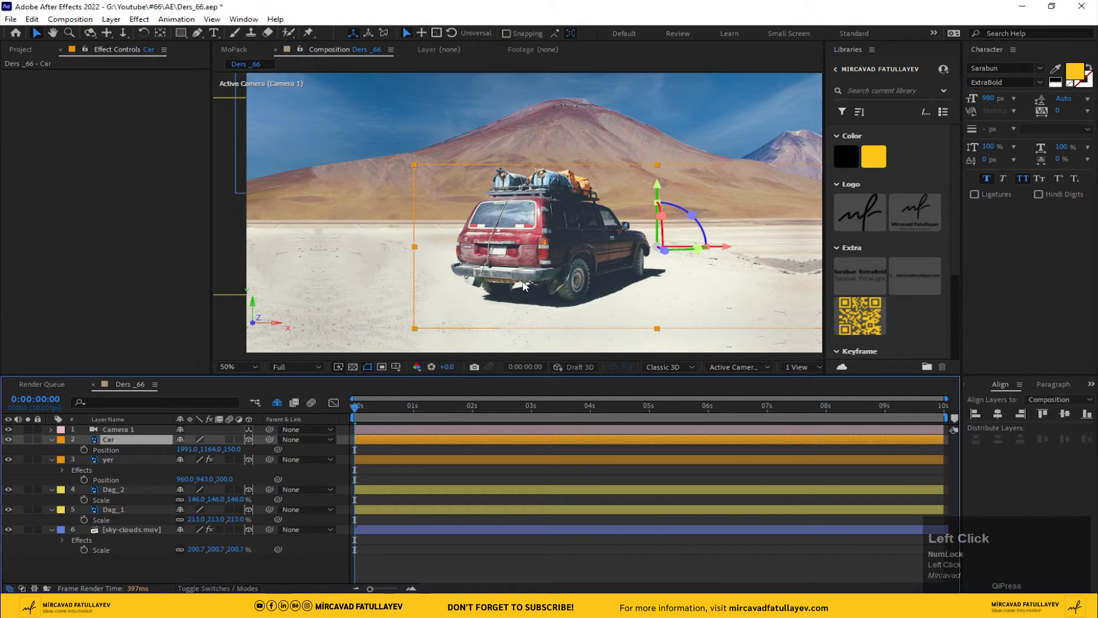
{"action": "left_click_drag", "start_coordinate": [658, 186], "coordinate": [658, 183]}
{"action": "key", "text": "ctrl+z"}
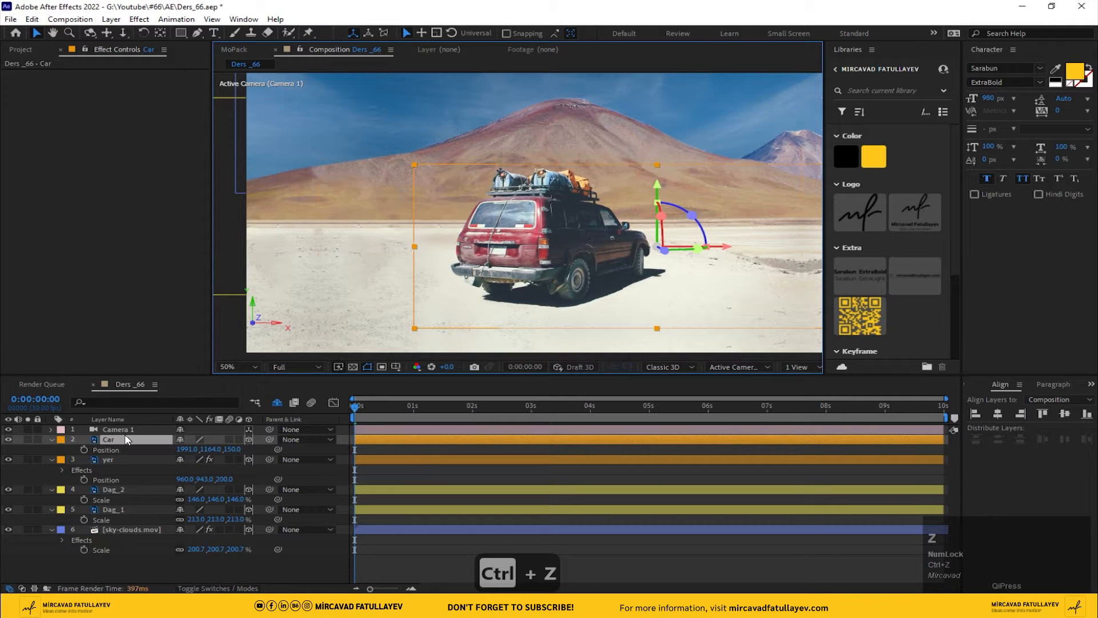
Apply the Matte Feather Sharp effect to the Dag_2 layer to clean up the mountain's edge.
{"action": "left_click", "coordinate": [52, 440]}
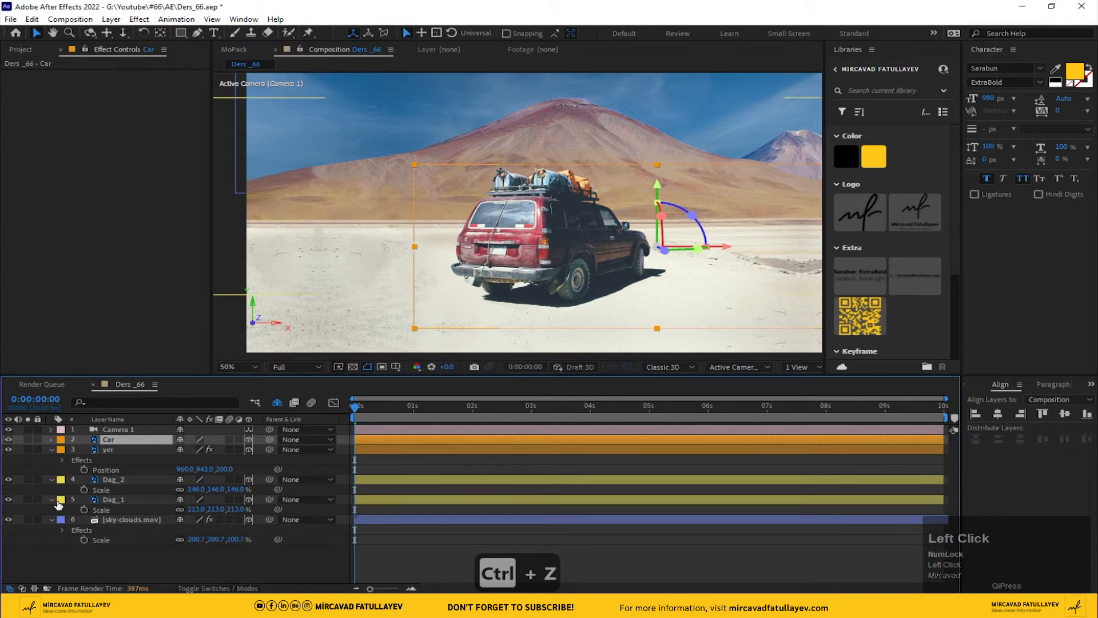
{"action": "left_click", "coordinate": [119, 521]}
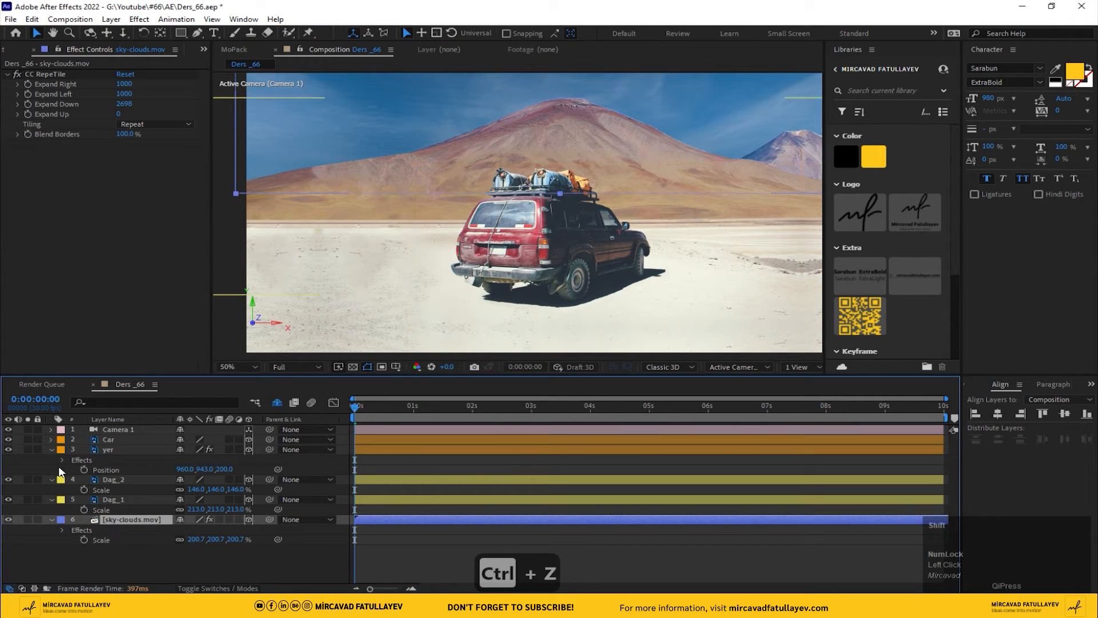
{"action": "left_click", "coordinate": [116, 480]}
{"action": "middle_click", "coordinate": [553, 211]}
{"action": "scroll", "coordinate": [525, 206], "scroll_direction": "up", "scroll_amount": 2}
{"action": "scroll", "coordinate": [526, 206], "scroll_direction": "up", "scroll_amount": 1}
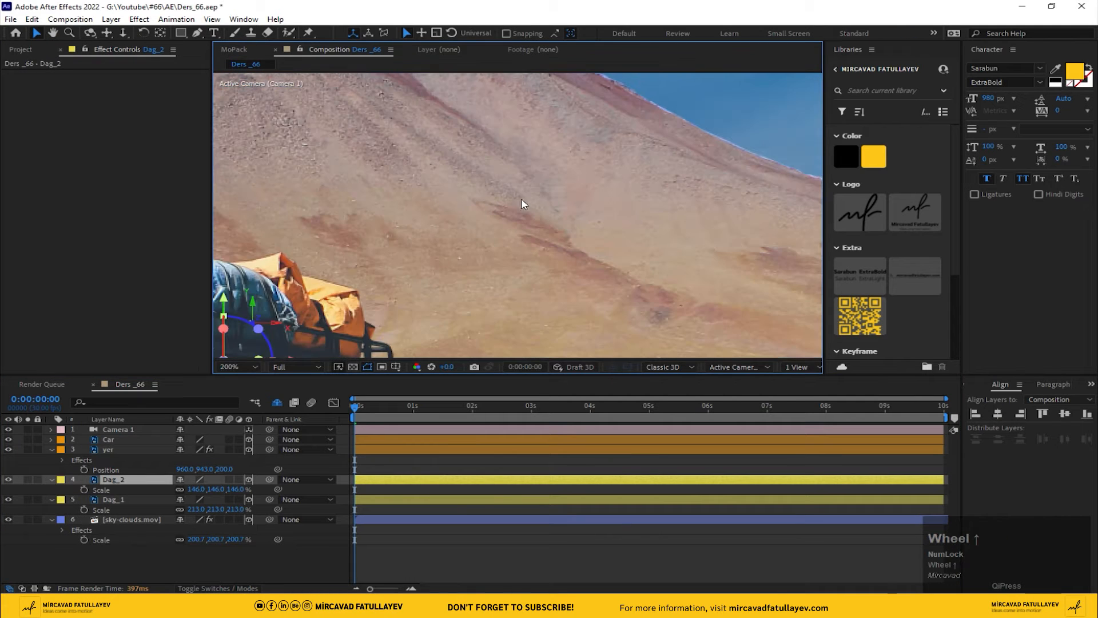
{"action": "middle_click", "coordinate": [523, 206]}
{"action": "left_click", "coordinate": [116, 480]}
{"action": "key", "text": "ctrl+space"}
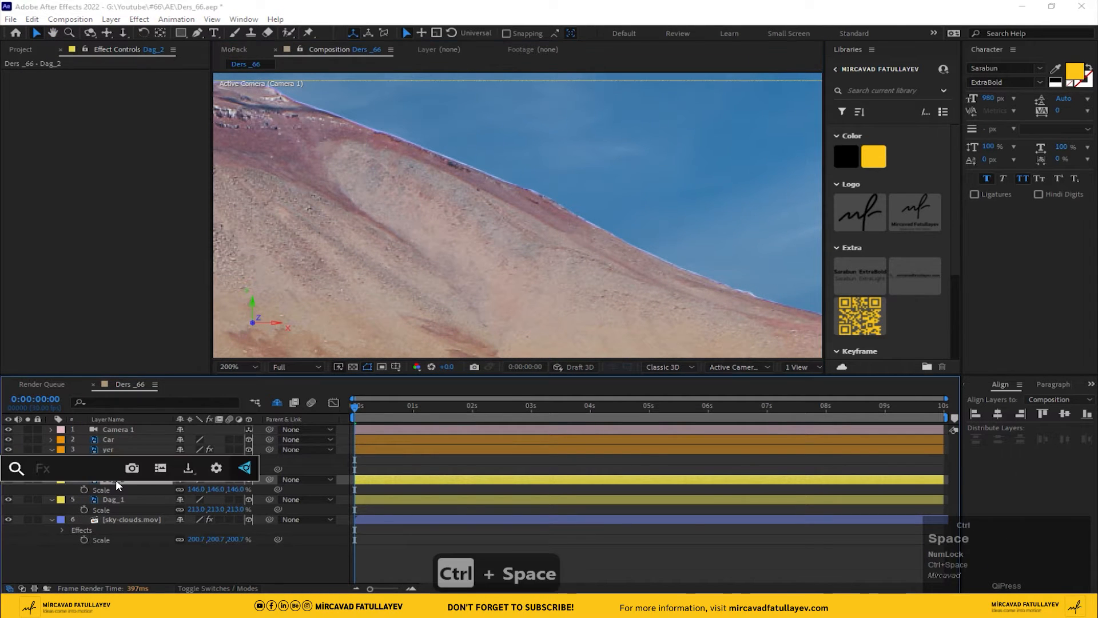
{"action": "type", "text": "fea"}
{"action": "left_click", "coordinate": [98, 496]}
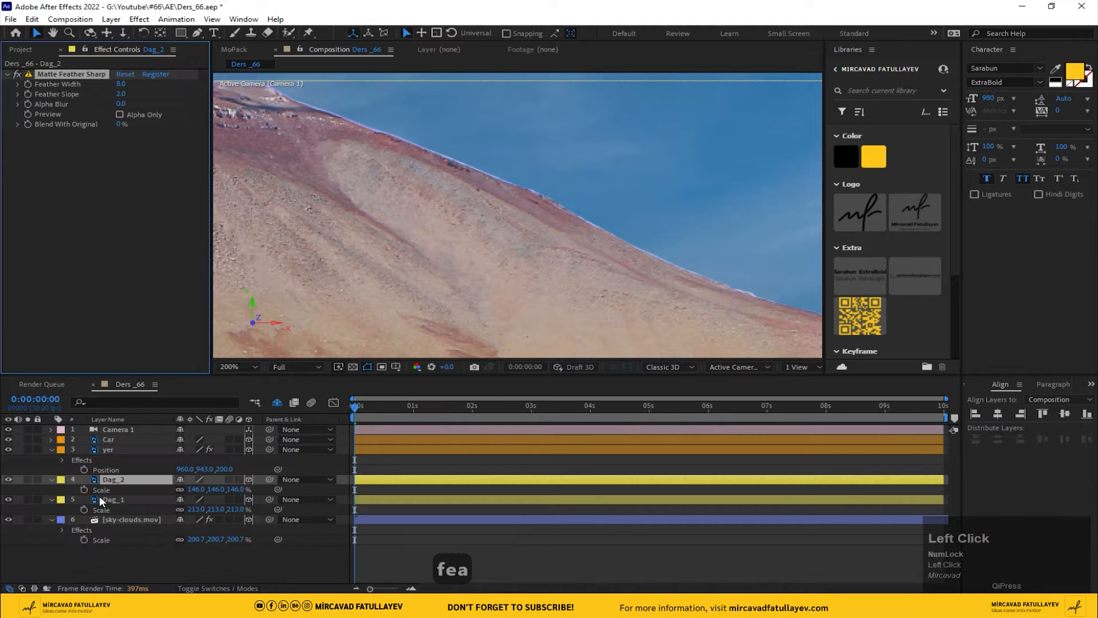
Apply the Matte Feather Sharp effect to the Dag_1 layer.
{"action": "scroll", "coordinate": [514, 270], "scroll_direction": "down", "scroll_amount": 1}
{"action": "middle_click", "coordinate": [514, 271]}
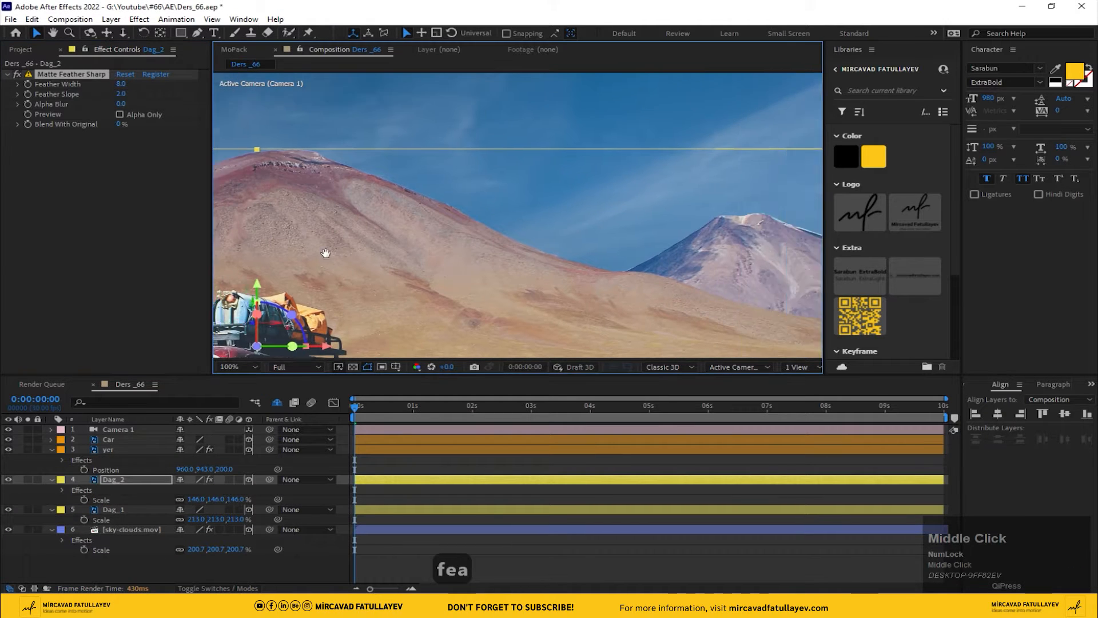
{"action": "left_click", "coordinate": [117, 511]}
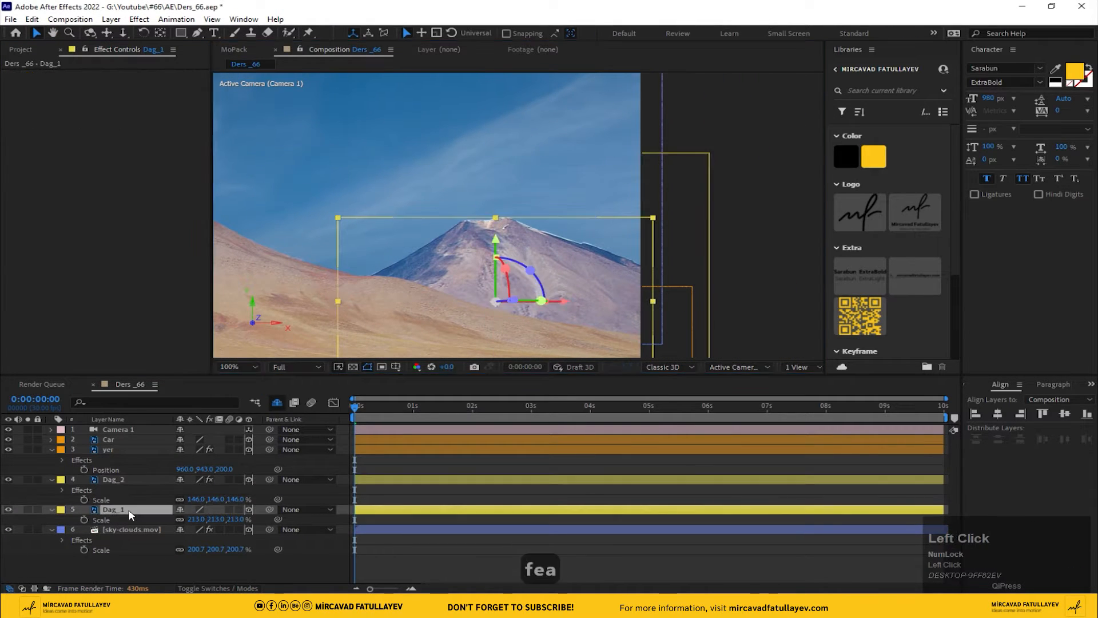
{"action": "key", "text": "ctrl+space"}
{"action": "type", "text": "fea"}
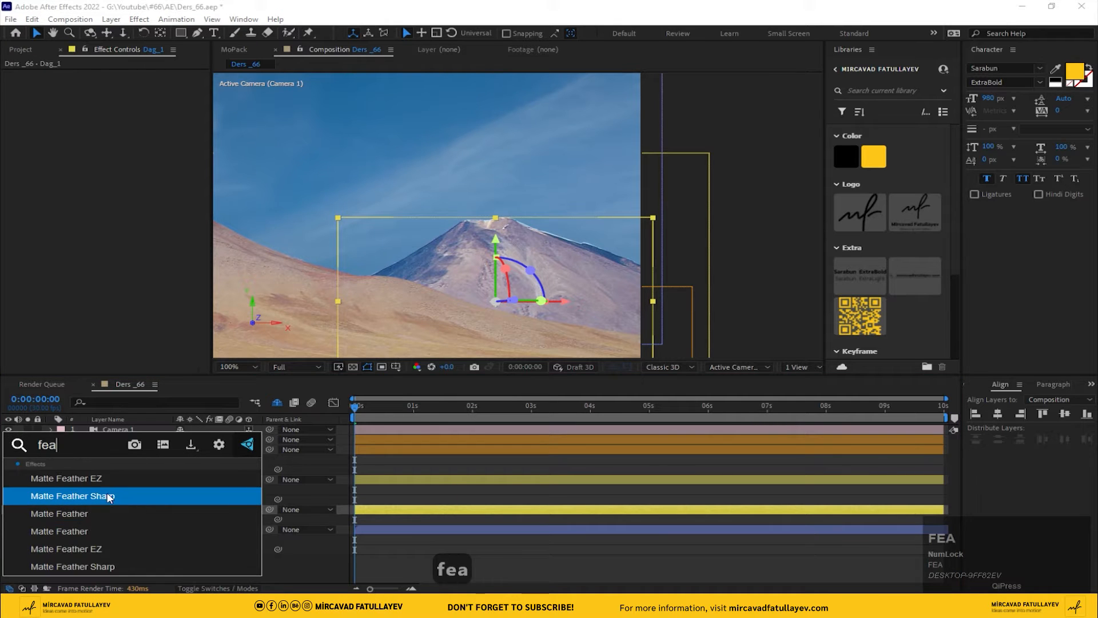
{"action": "left_click", "coordinate": [103, 491]}
Set Dag_1's Matte Feather Sharp Feather Width to 10 and fit the whole composition in the viewer.
{"action": "scroll", "coordinate": [625, 276], "scroll_direction": "up", "scroll_amount": 2}
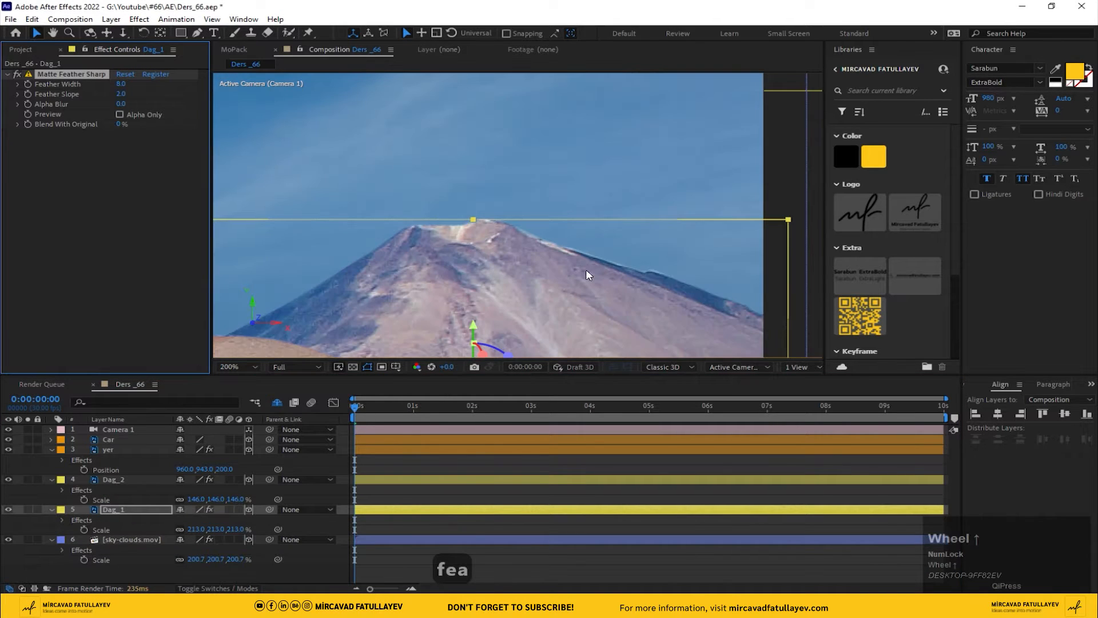
{"action": "type", "text": "10"}
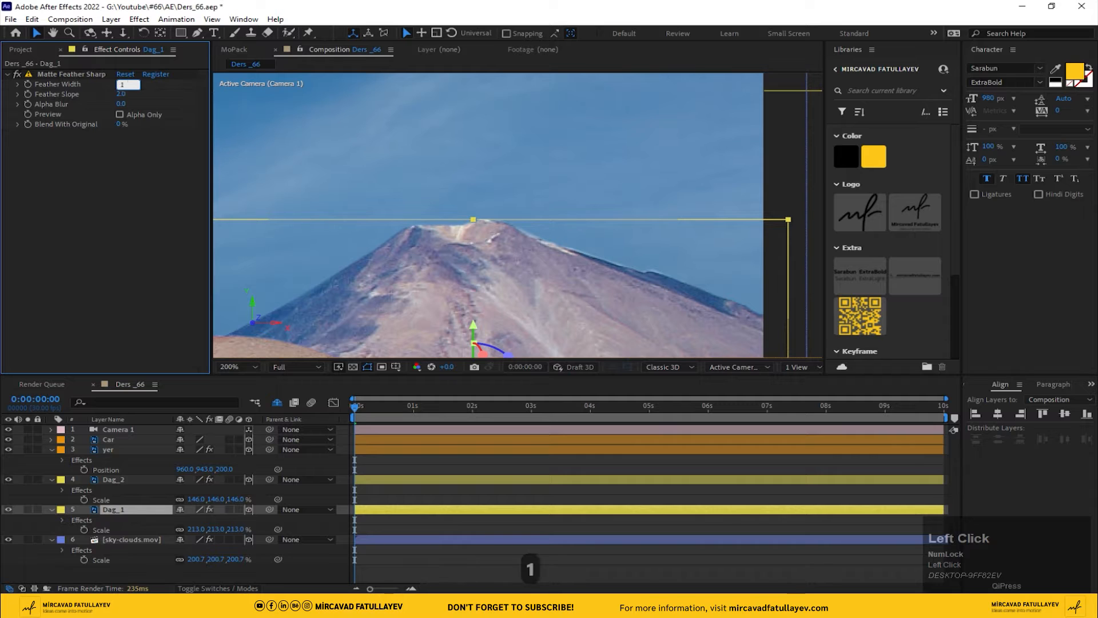
{"action": "key", "text": "Return"}
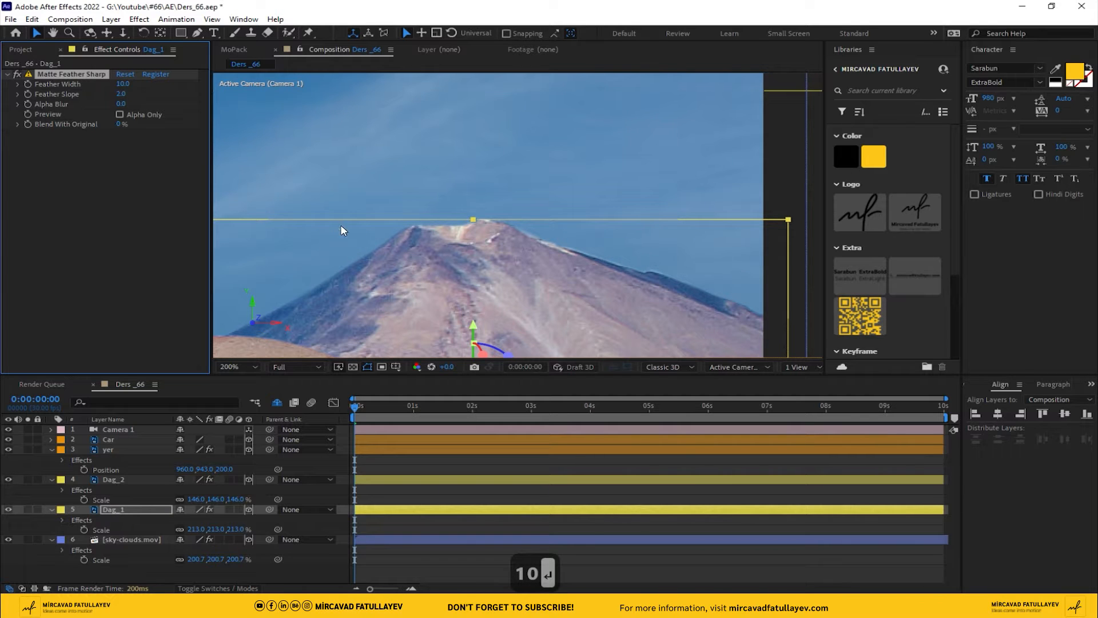
{"action": "scroll", "coordinate": [465, 245], "scroll_direction": "down", "scroll_amount": 4}
{"action": "middle_click", "coordinate": [579, 237]}
{"action": "left_click_drag", "start_coordinate": [579, 236], "coordinate": [613, 237]}
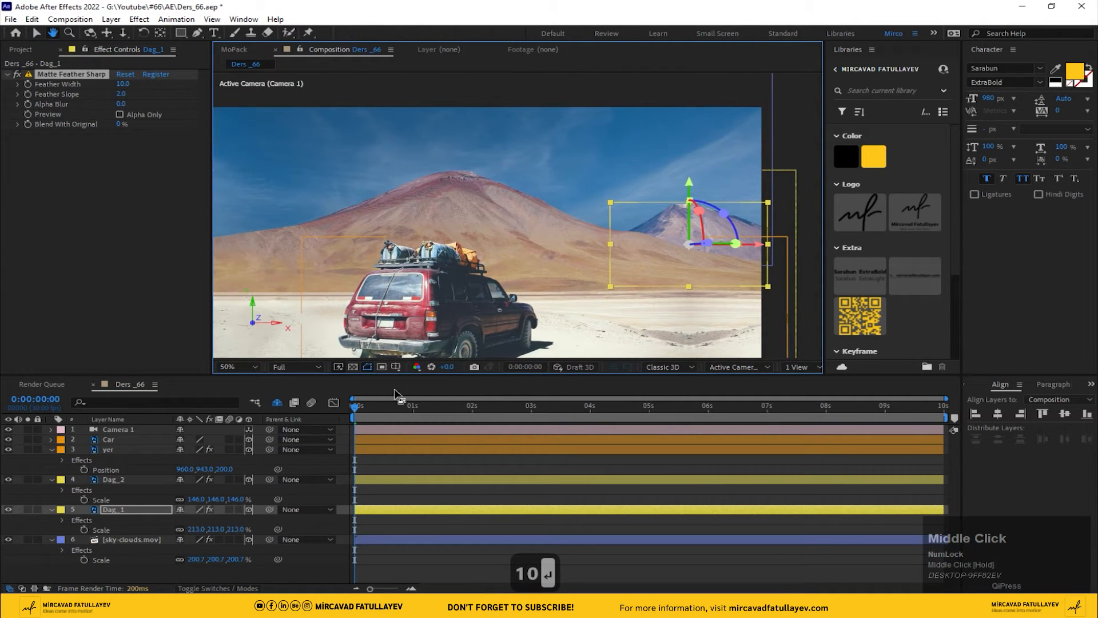
{"action": "left_click", "coordinate": [237, 366]}
{"action": "left_click", "coordinate": [255, 390]}
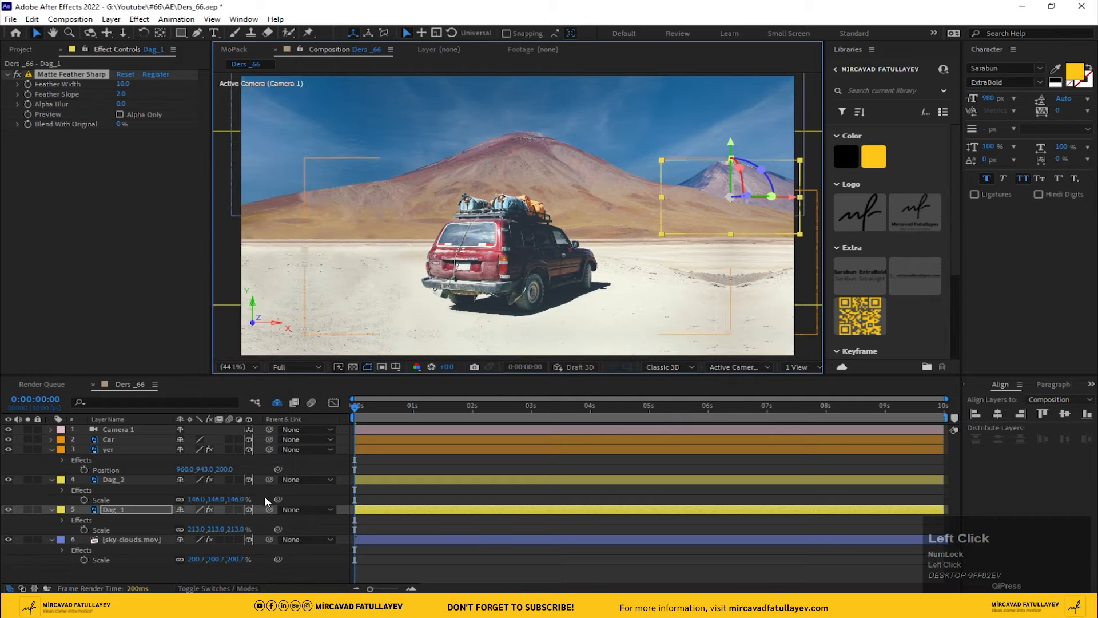
Collapse the expanded properties of the yer, Dag_2, Dag_1 and sky-clouds.mov layers.
{"action": "left_click", "coordinate": [51, 449]}
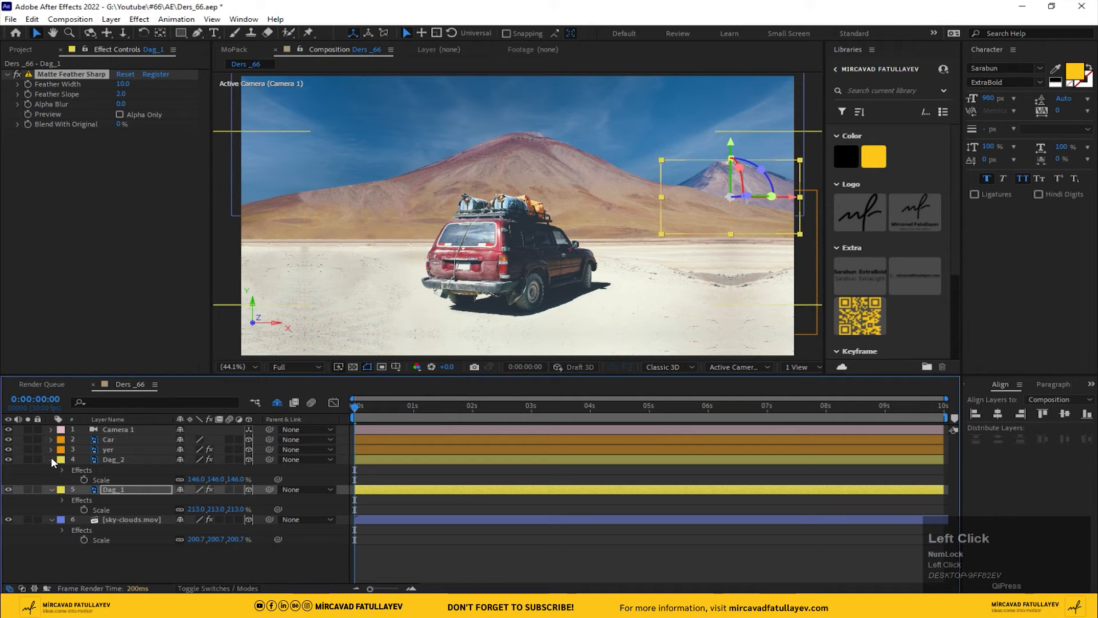
{"action": "left_click", "coordinate": [50, 460]}
{"action": "left_click", "coordinate": [49, 469]}
{"action": "left_click", "coordinate": [50, 479]}
Add keyframes for Camera 1's Point of Interest and Position at the 3-second mark.
{"action": "left_click", "coordinate": [113, 429]}
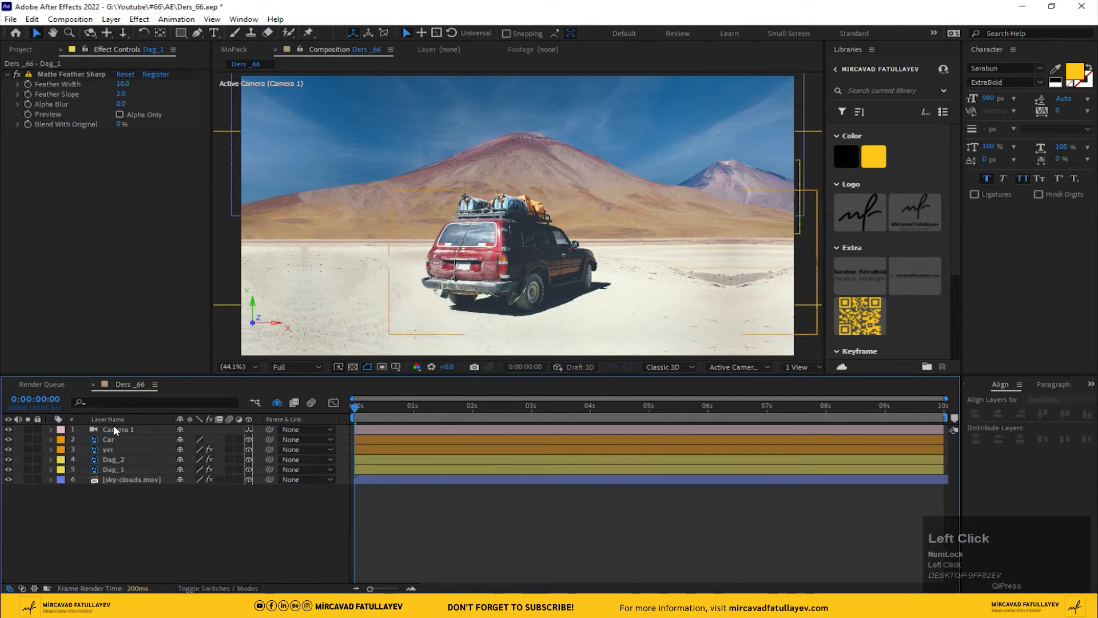
{"action": "left_click", "coordinate": [51, 429]}
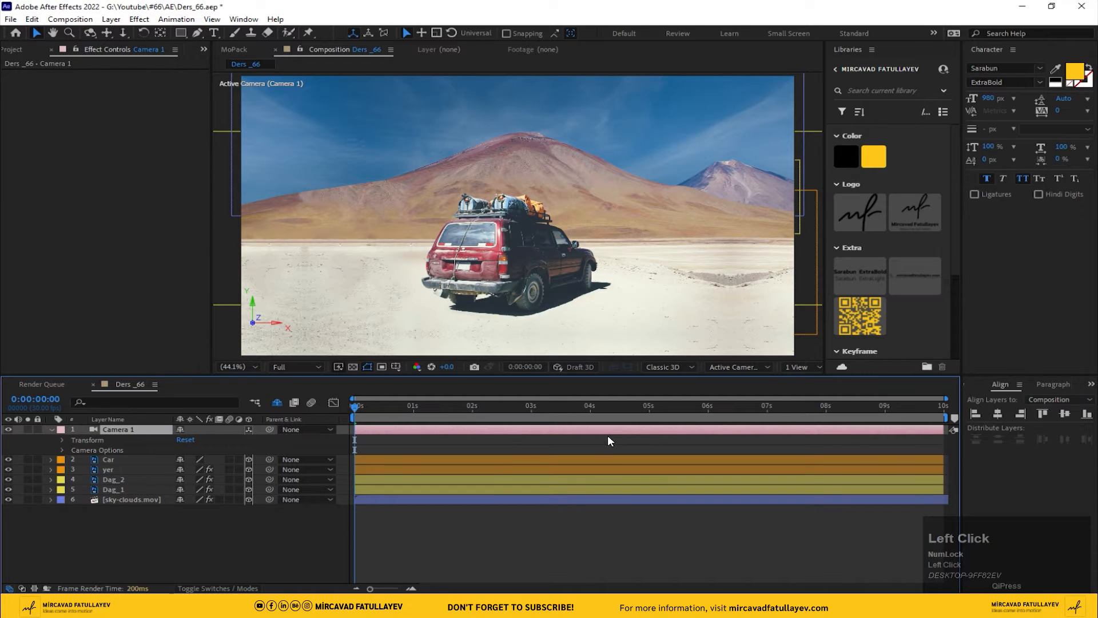
{"action": "left_click", "coordinate": [531, 407]}
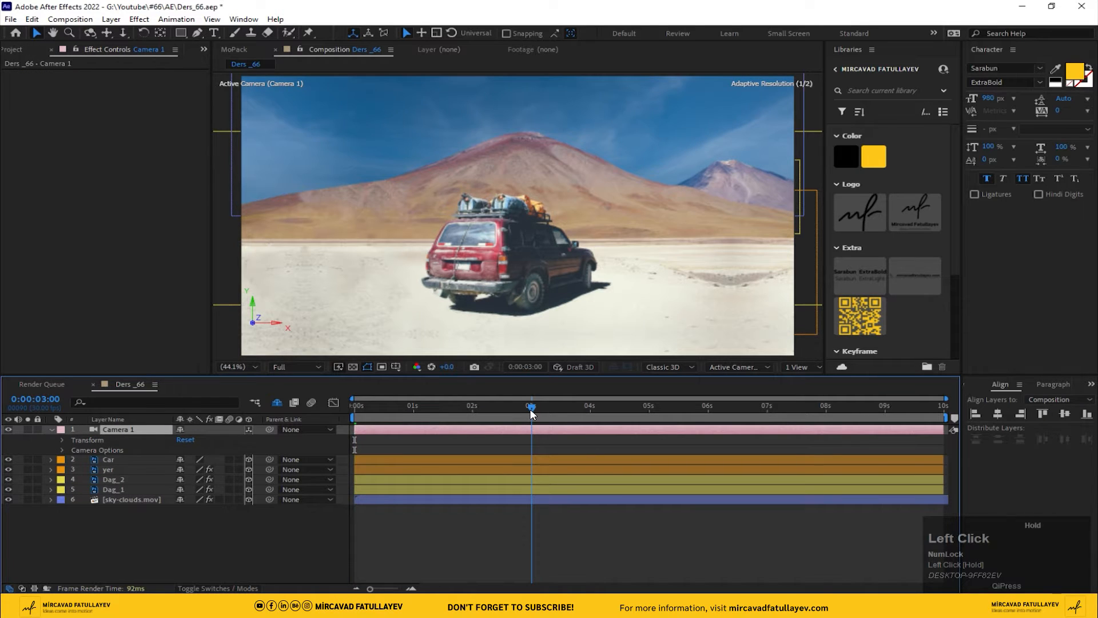
{"action": "left_click", "coordinate": [62, 440]}
{"action": "left_click", "coordinate": [84, 450]}
{"action": "left_click", "coordinate": [84, 460]}
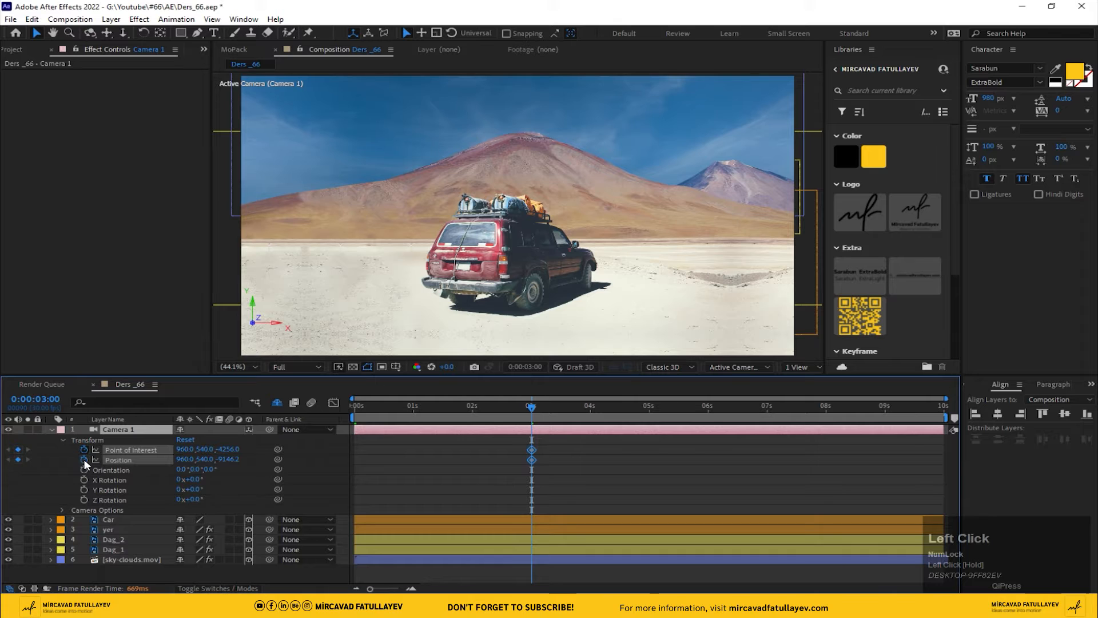
At 5 seconds, dolly Camera 1 in toward the car and pan it to about X 1611, Y 852, with Position Z about -6567.
{"action": "left_click_drag", "start_coordinate": [589, 409], "coordinate": [650, 413]}
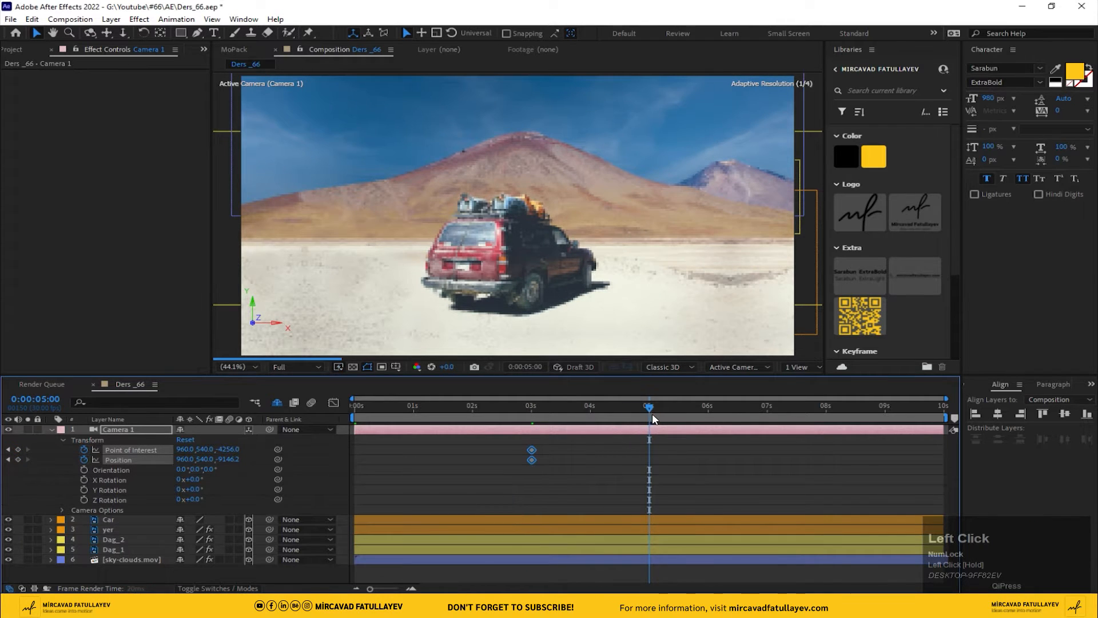
{"action": "key", "text": "c"}
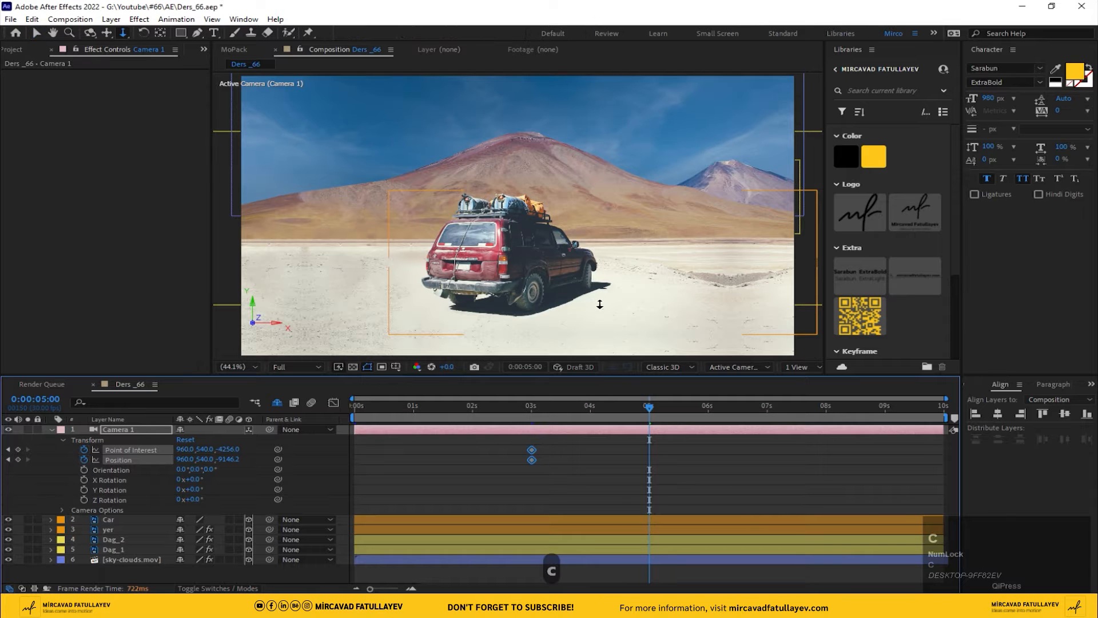
{"action": "left_click_drag", "start_coordinate": [596, 304], "coordinate": [656, 174]}
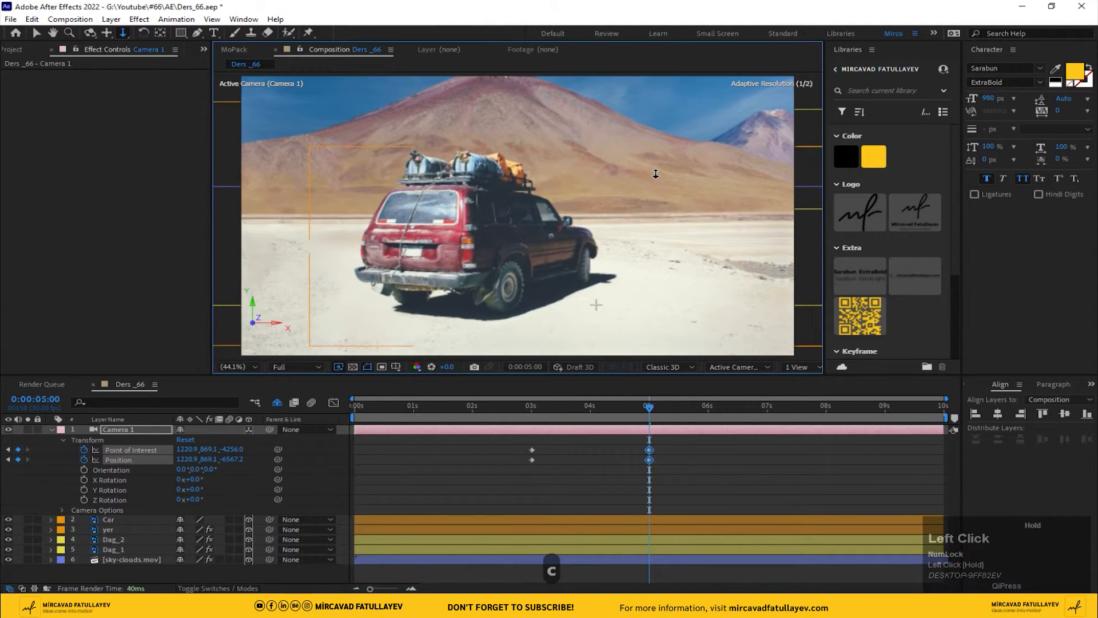
{"action": "left_click", "coordinate": [106, 32]}
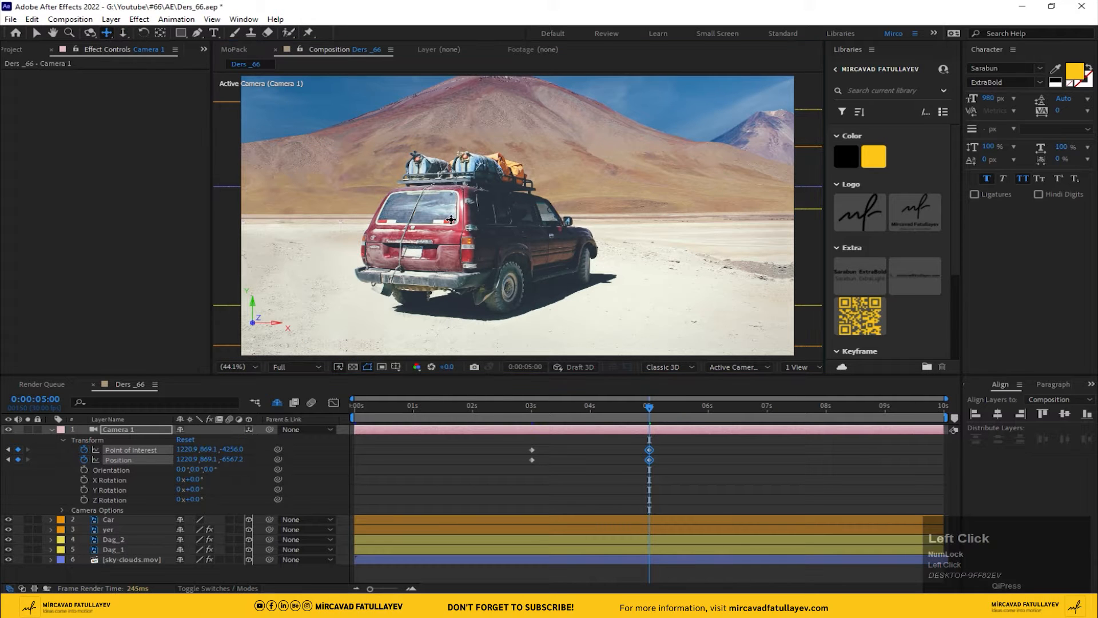
{"action": "left_click_drag", "start_coordinate": [451, 220], "coordinate": [407, 221]}
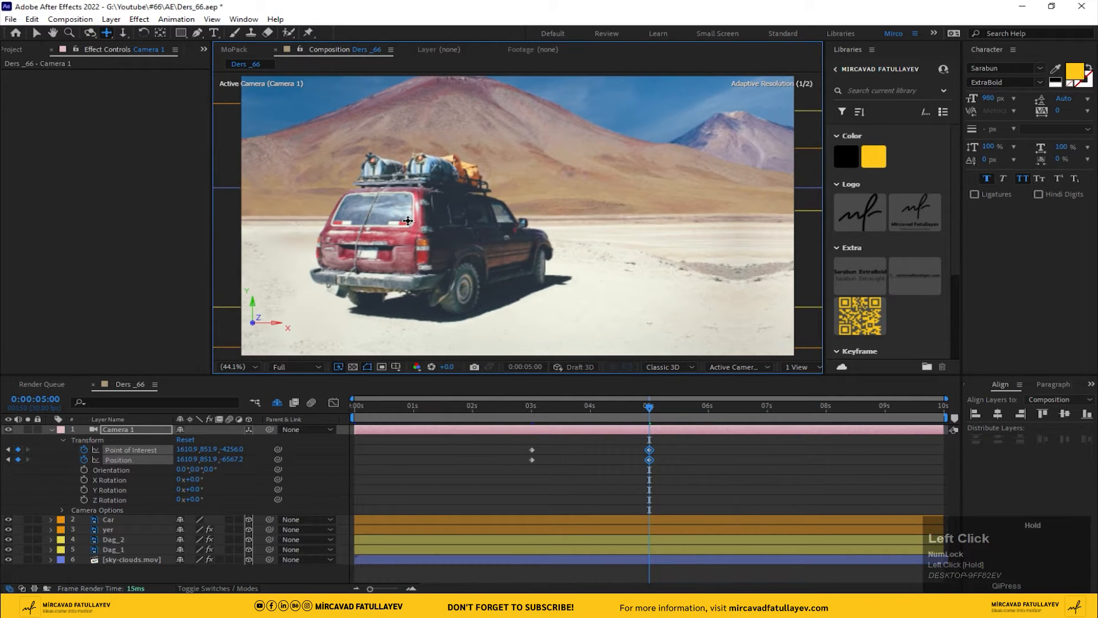
Orbit and reframe Camera 1 at 5 seconds to Position about 3203, 1658, -5233 and Point of Interest about 2900, 1437, -4018.
{"action": "scroll", "coordinate": [444, 217], "scroll_direction": "down", "scroll_amount": 2}
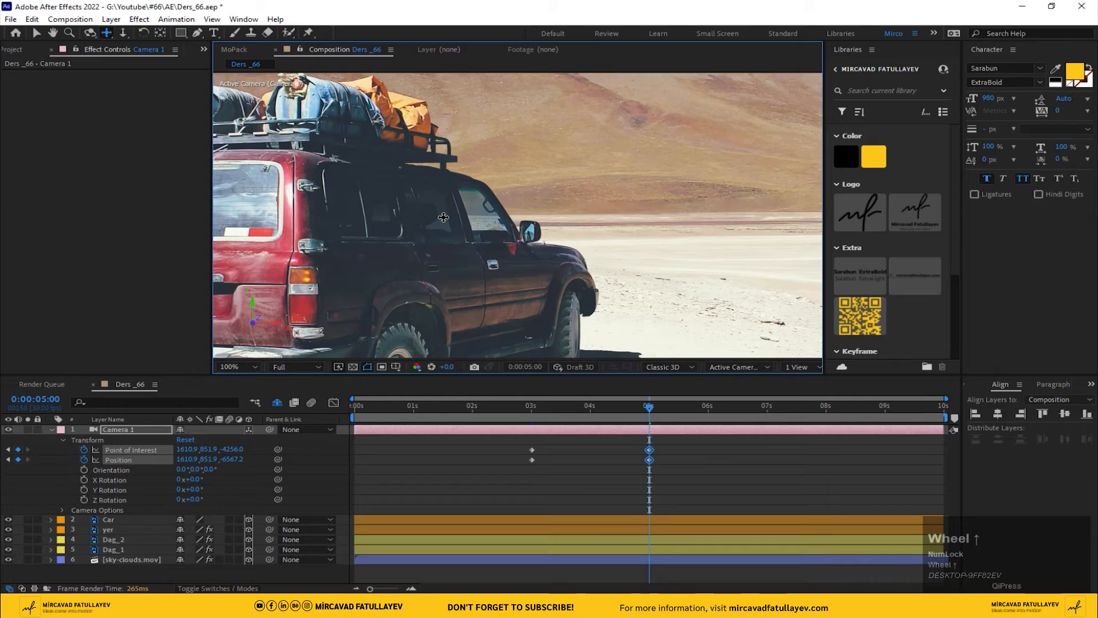
{"action": "scroll", "coordinate": [443, 217], "scroll_direction": "down", "scroll_amount": 1}
{"action": "left_click_drag", "start_coordinate": [444, 218], "coordinate": [520, 218]}
{"action": "key", "text": "c"}
{"action": "key", "text": "c"}
{"action": "key", "text": "c"}
{"action": "key", "text": "c"}
{"action": "key", "text": "c"}
{"action": "key", "text": "c"}
{"action": "key", "text": "c"}
{"action": "key", "text": "c"}
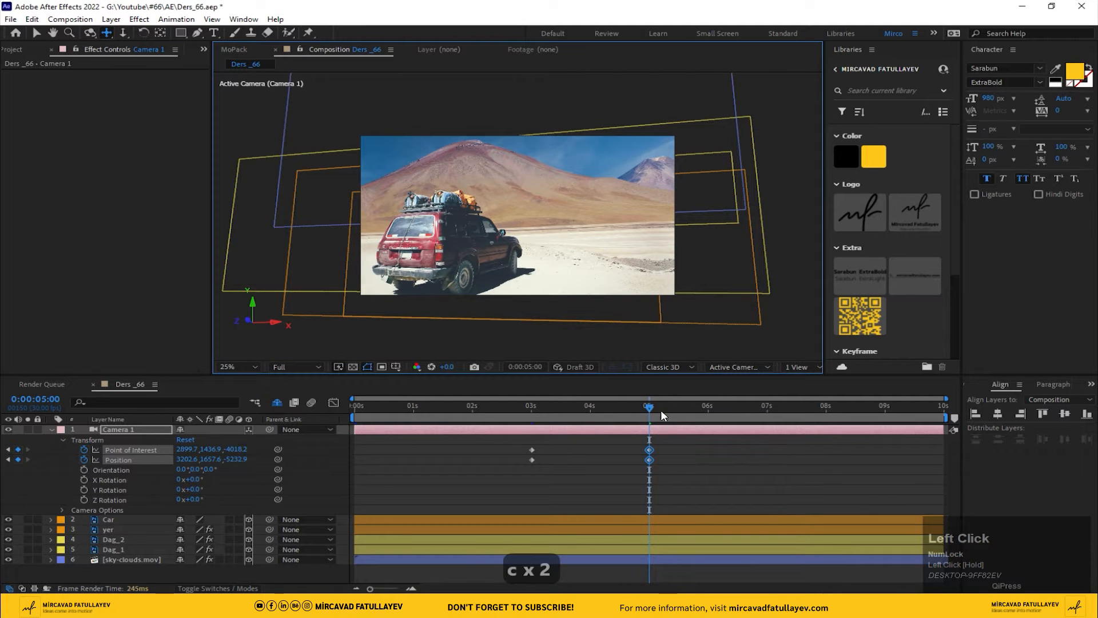
{"action": "left_click_drag", "start_coordinate": [649, 408], "coordinate": [692, 420]}
{"action": "left_click_drag", "start_coordinate": [775, 425], "coordinate": [962, 435]}
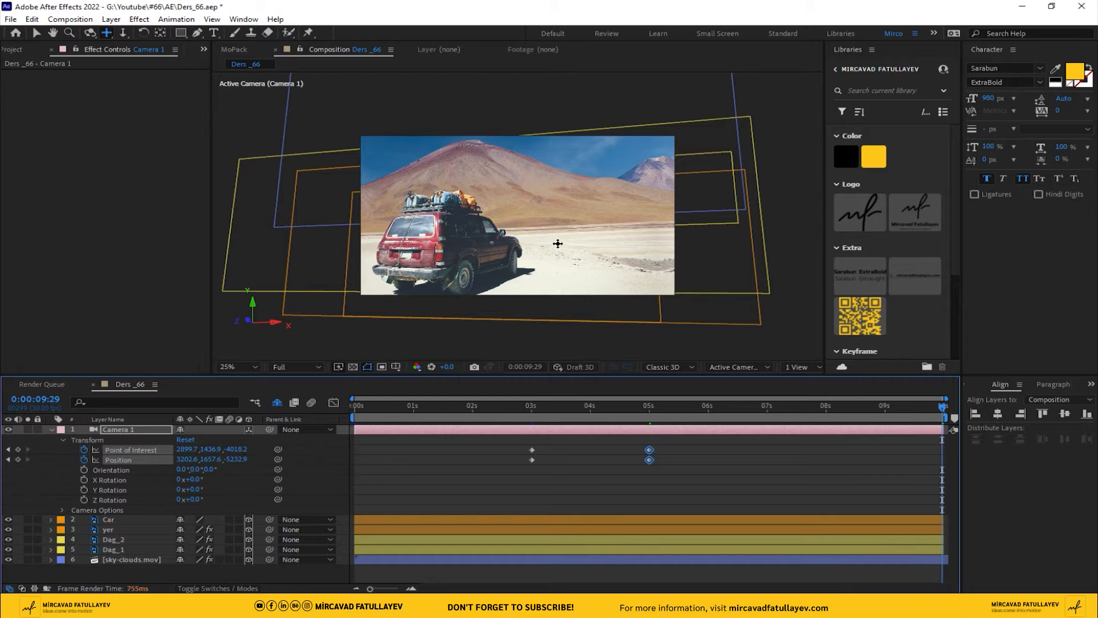
{"action": "key", "text": "c"}
{"action": "left_click_drag", "start_coordinate": [558, 244], "coordinate": [577, 208]}
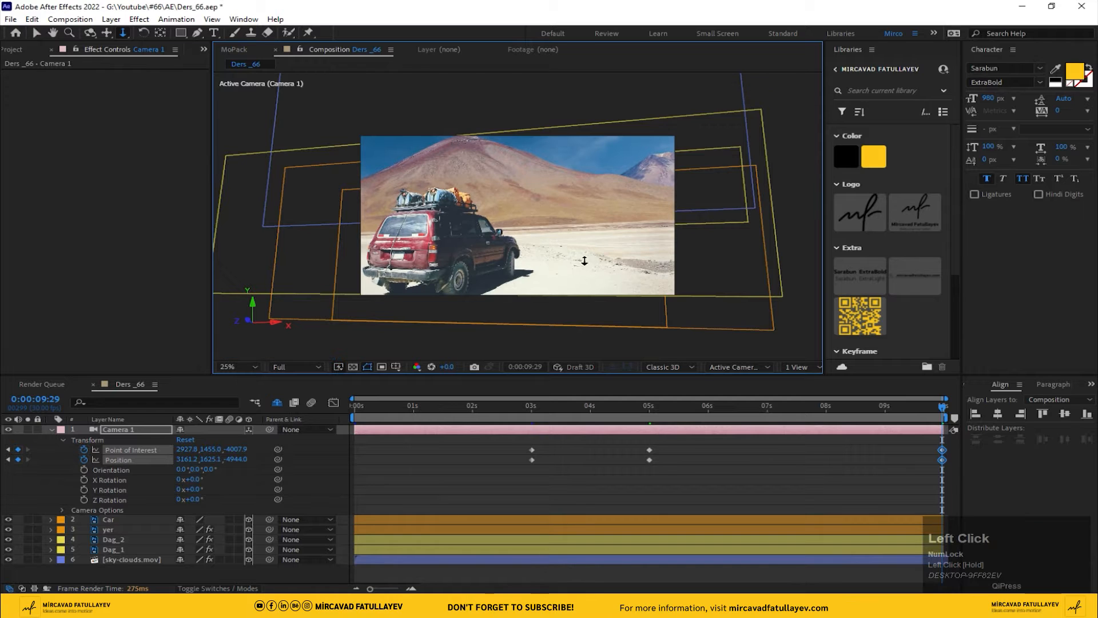
{"action": "left_click_drag", "start_coordinate": [642, 407], "coordinate": [779, 408]}
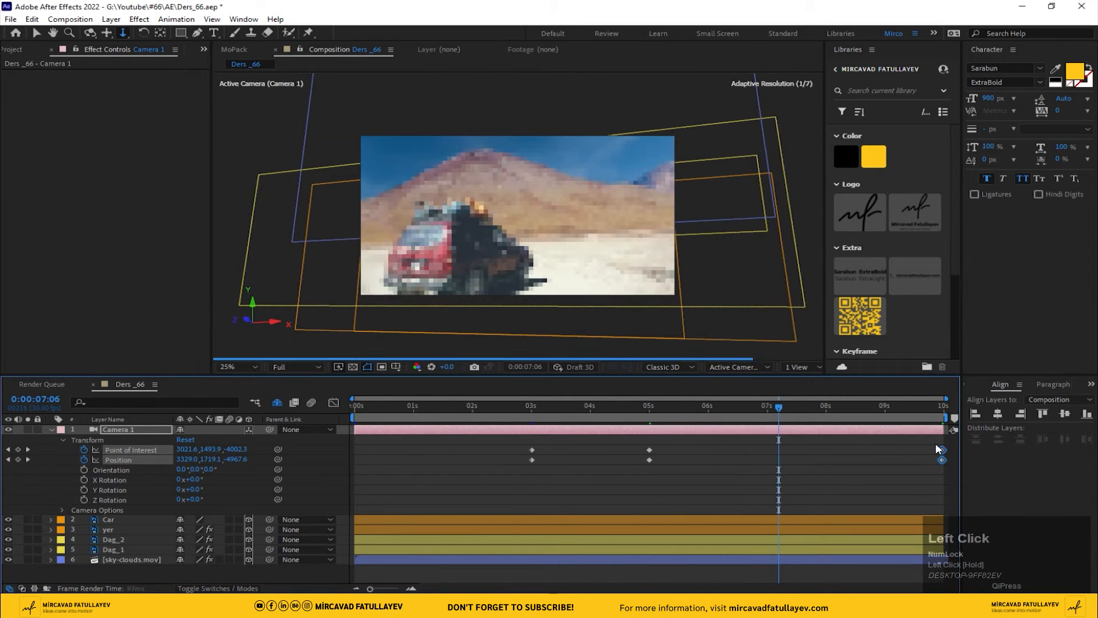
{"action": "key", "text": "Delete"}
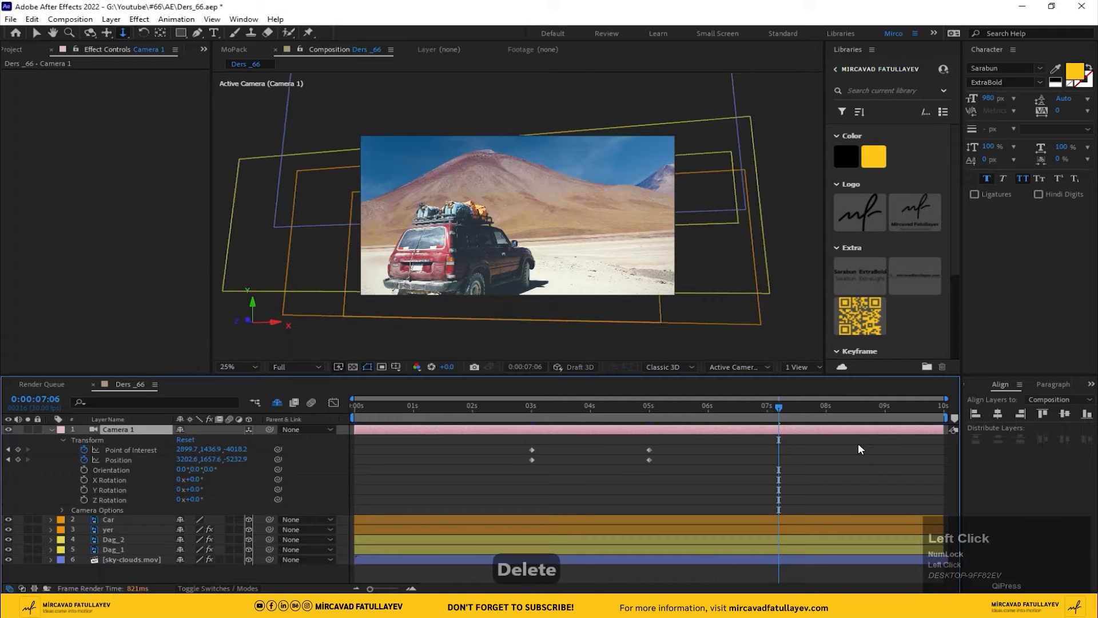
Add a null object as a 3D layer and parent Camera 1 to it.
{"action": "left_click", "coordinate": [315, 450]}
{"action": "right_click", "coordinate": [318, 450]}
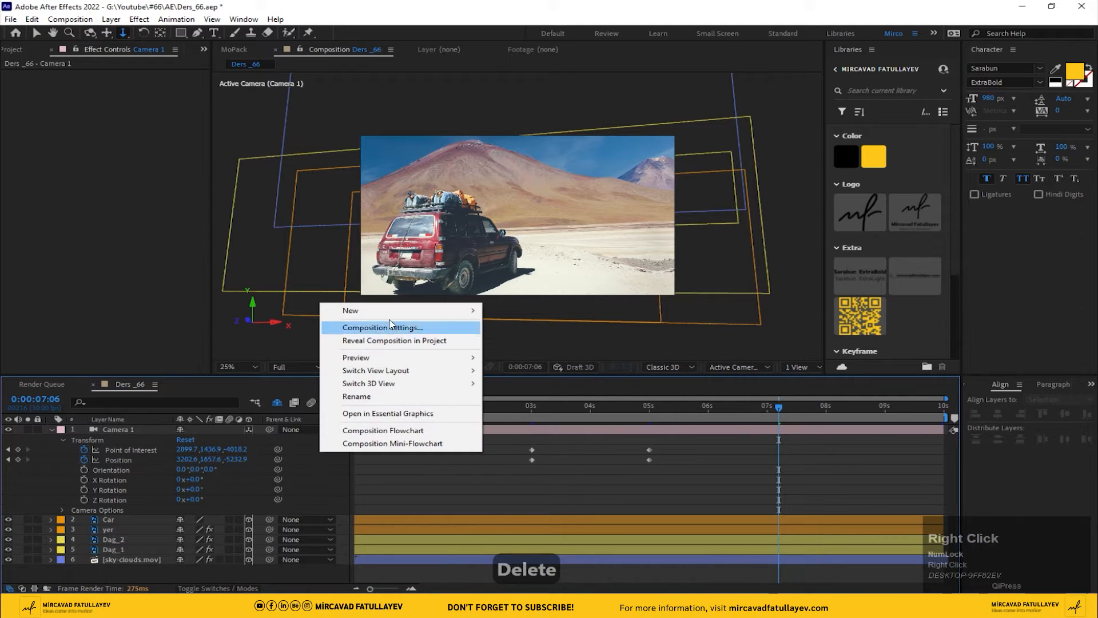
{"action": "mouse_move", "coordinate": [343, 307]}
{"action": "left_click", "coordinate": [515, 380]}
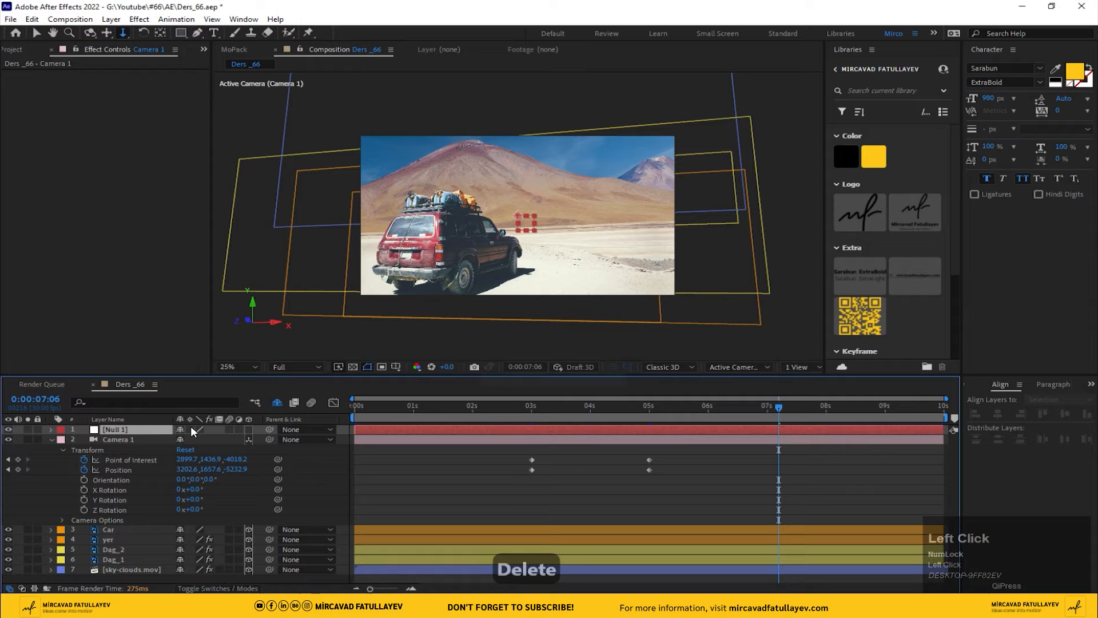
{"action": "left_click", "coordinate": [250, 430]}
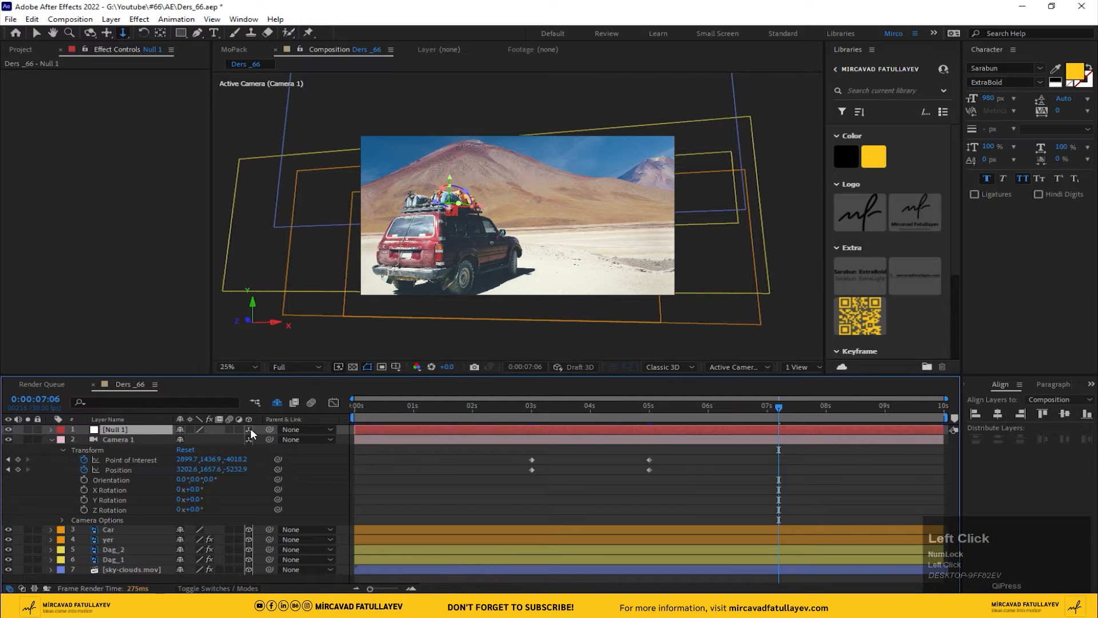
{"action": "left_click", "coordinate": [250, 429]}
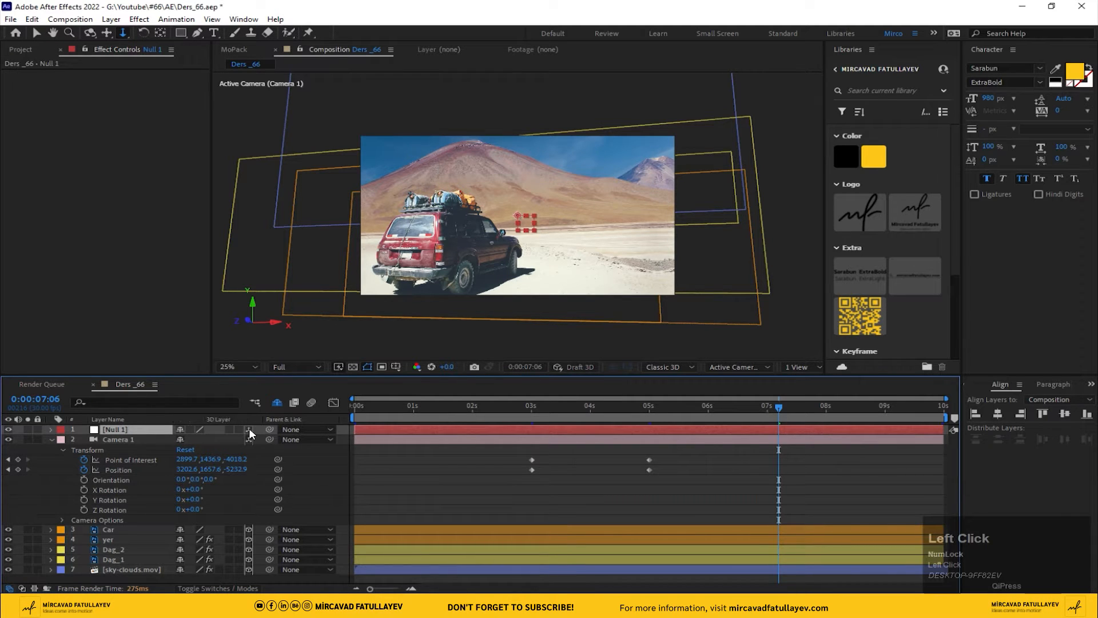
{"action": "left_click", "coordinate": [250, 429]}
{"action": "left_click", "coordinate": [109, 438]}
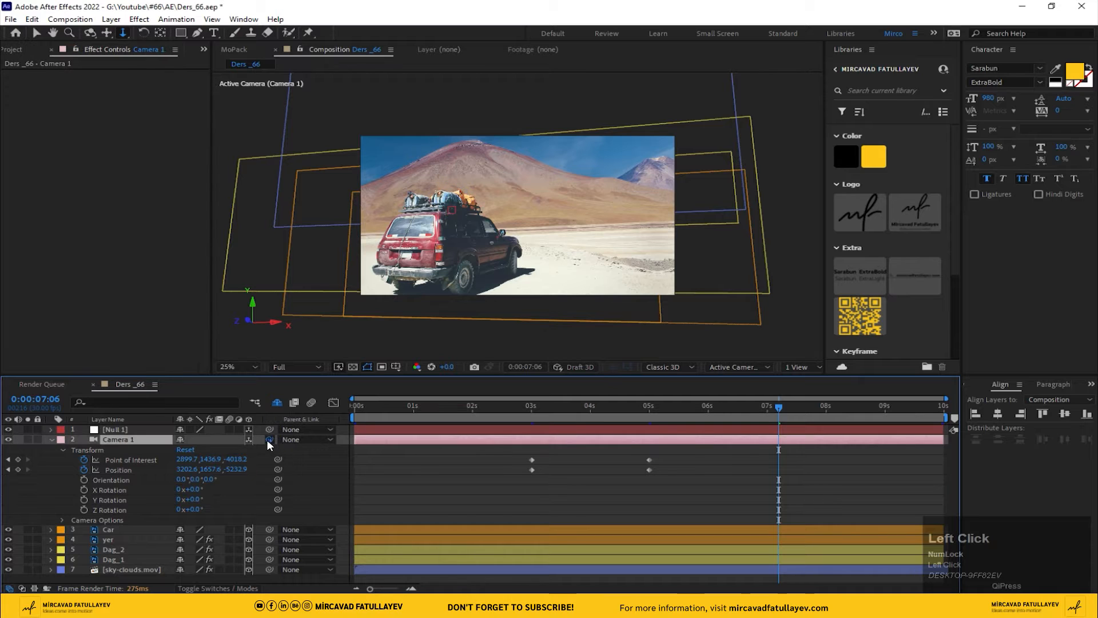
{"action": "left_click_drag", "start_coordinate": [269, 440], "coordinate": [130, 433]}
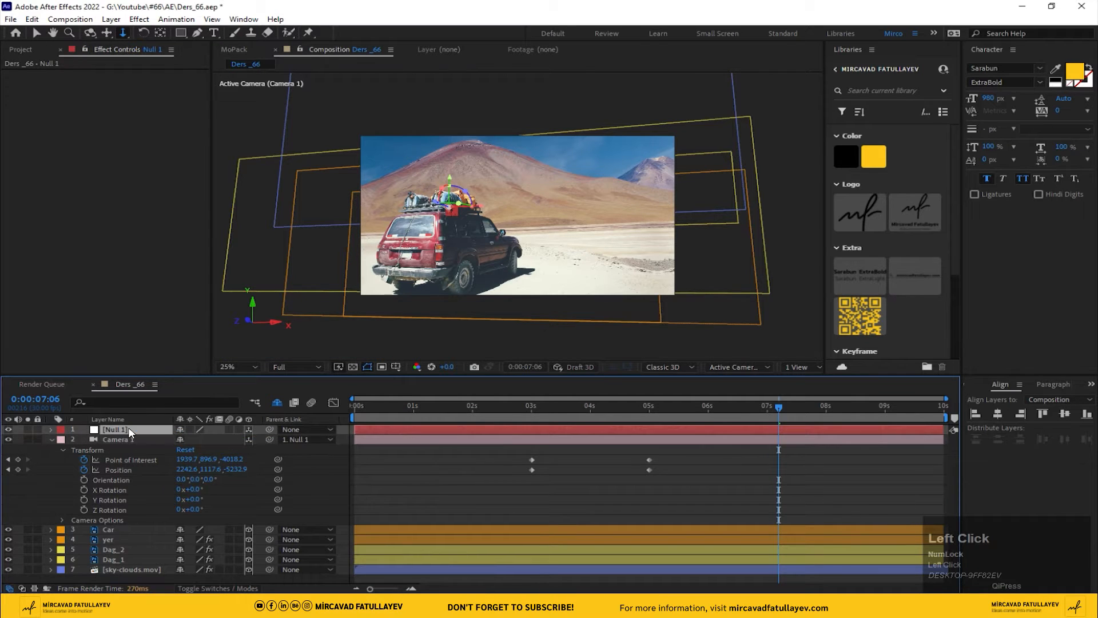
Keyframe Null 1's Position at 3 seconds and again at 0:00:09:29 with an increased Z value for a slow push-in.
{"action": "key", "text": "p"}
{"action": "left_click_drag", "start_coordinate": [220, 440], "coordinate": [286, 439]}
{"action": "key", "text": "ctrl+z"}
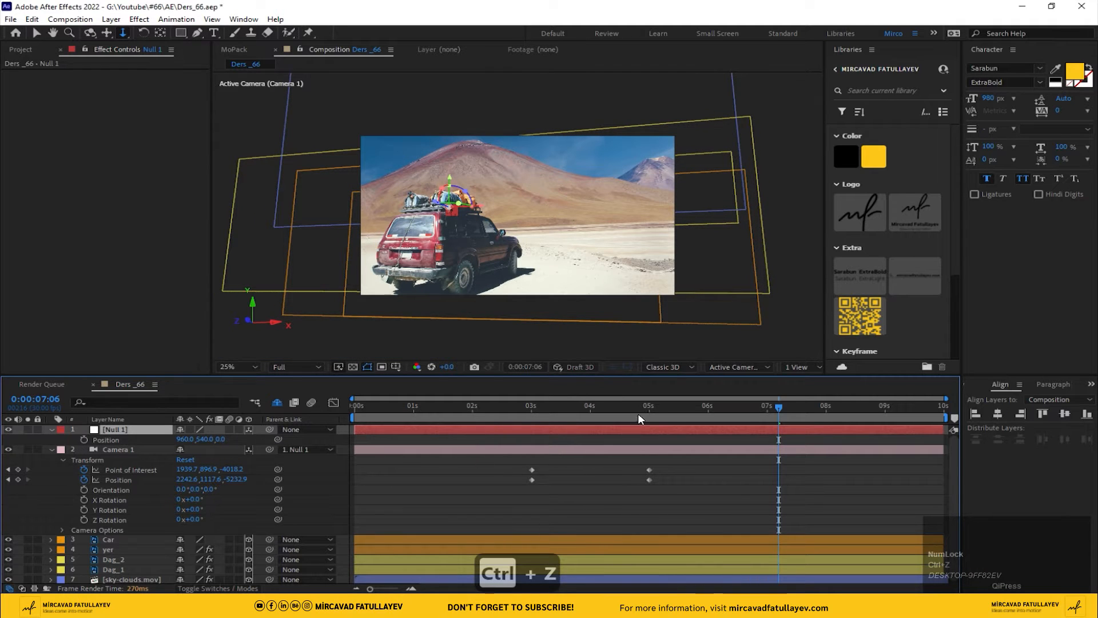
{"action": "left_click_drag", "start_coordinate": [646, 409], "coordinate": [1001, 425]}
{"action": "left_click", "coordinate": [85, 439]}
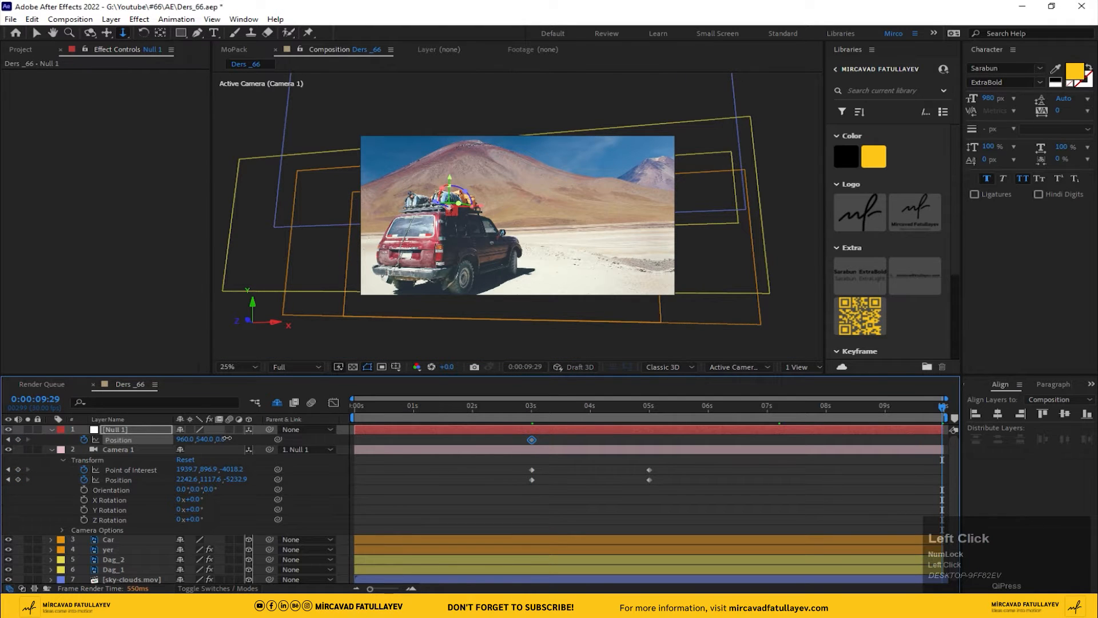
{"action": "left_click_drag", "start_coordinate": [227, 438], "coordinate": [388, 425]}
Apply Easy Ease to Camera 1's Point of Interest and Position keyframes at 3 and 5 seconds.
{"action": "left_click_drag", "start_coordinate": [667, 415], "coordinate": [540, 416]}
{"action": "left_click_drag", "start_coordinate": [686, 463], "coordinate": [513, 484]}
{"action": "right_click", "coordinate": [531, 480]}
{"action": "mouse_move", "coordinate": [629, 469]}
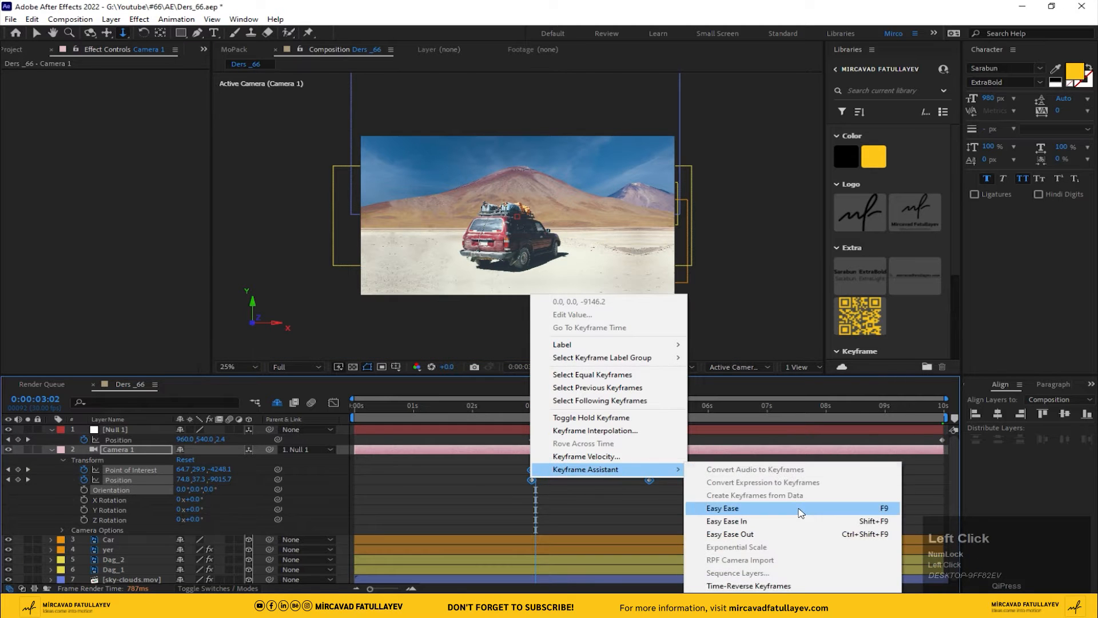
{"action": "left_click", "coordinate": [801, 508]}
Apply Easy Ease to both Position keyframes of Null 1.
{"action": "left_click", "coordinate": [149, 438]}
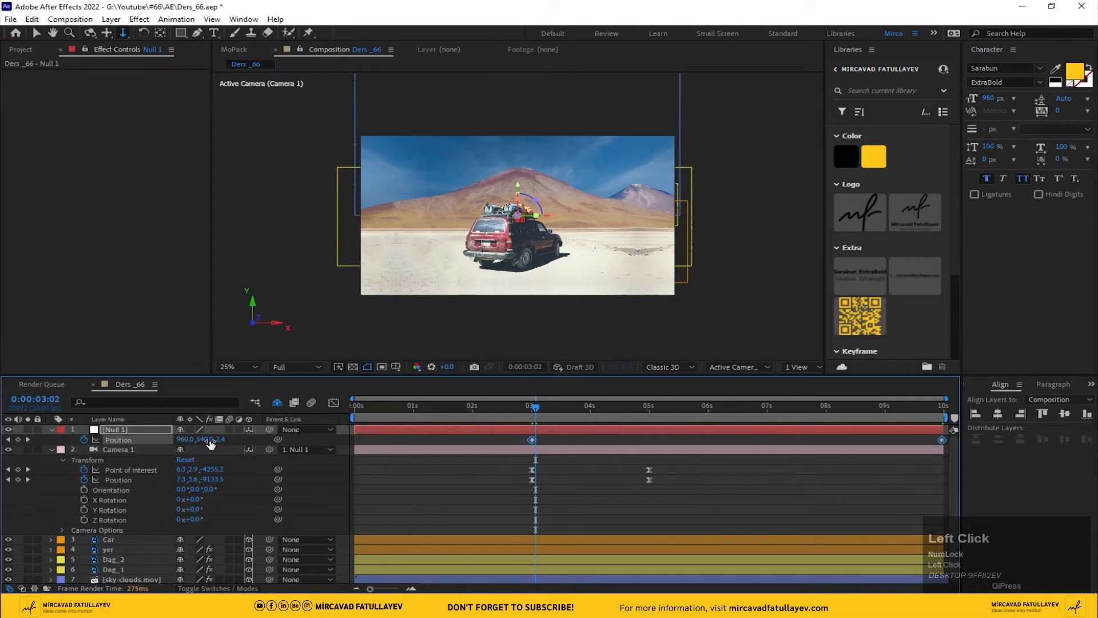
{"action": "right_click", "coordinate": [528, 442]}
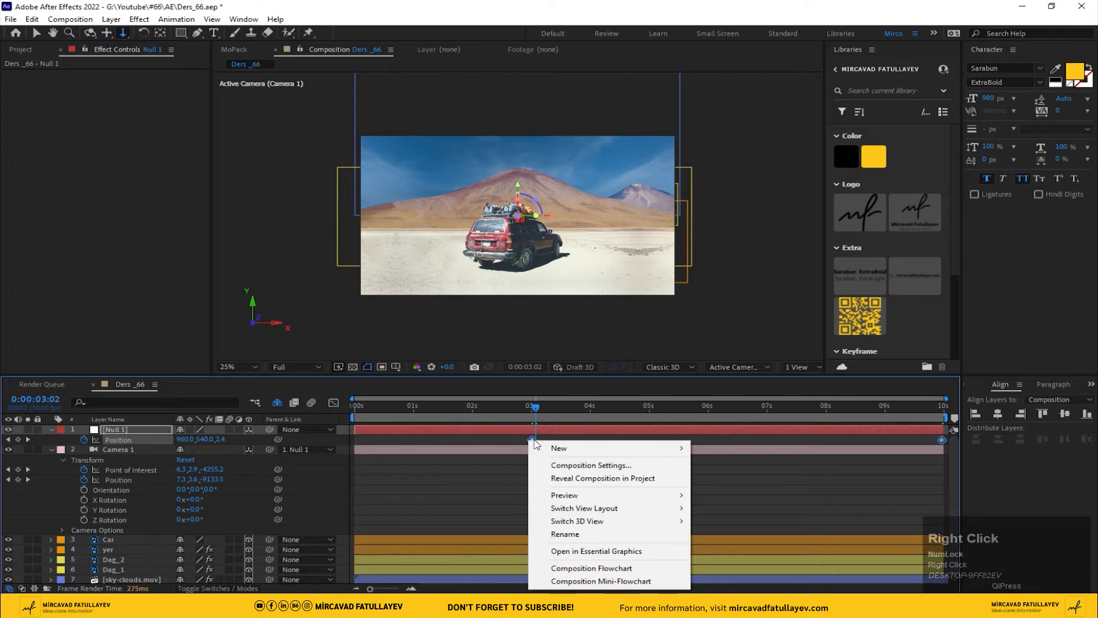
{"action": "left_click", "coordinate": [530, 440]}
{"action": "right_click", "coordinate": [532, 439]}
{"action": "mouse_move", "coordinate": [589, 429]}
{"action": "left_click", "coordinate": [781, 467]}
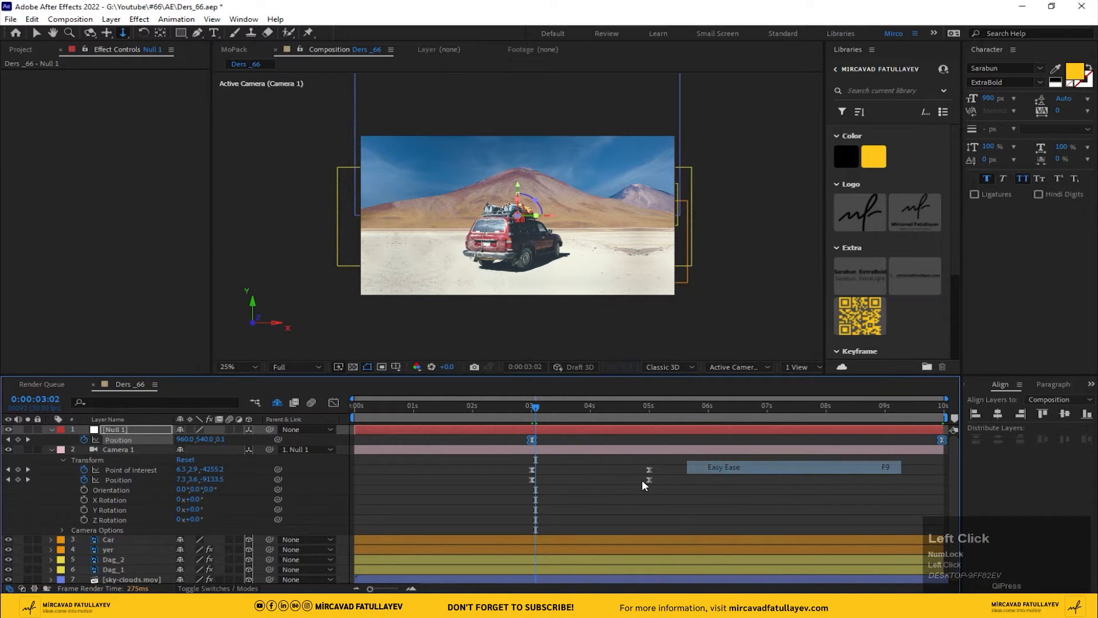
Set the incoming velocity influence of Camera 1's four Point of Interest and Position keyframes to 80%.
{"action": "left_click_drag", "start_coordinate": [674, 461], "coordinate": [513, 482]}
{"action": "right_click", "coordinate": [534, 479]}
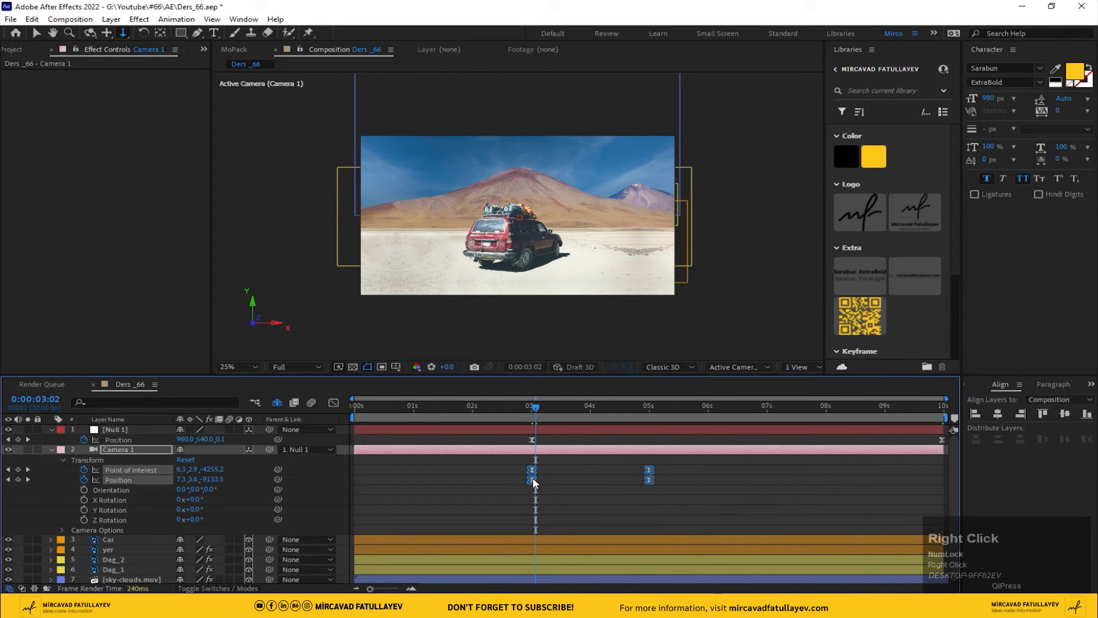
{"action": "left_click", "coordinate": [618, 456]}
{"action": "double_click", "coordinate": [299, 282]}
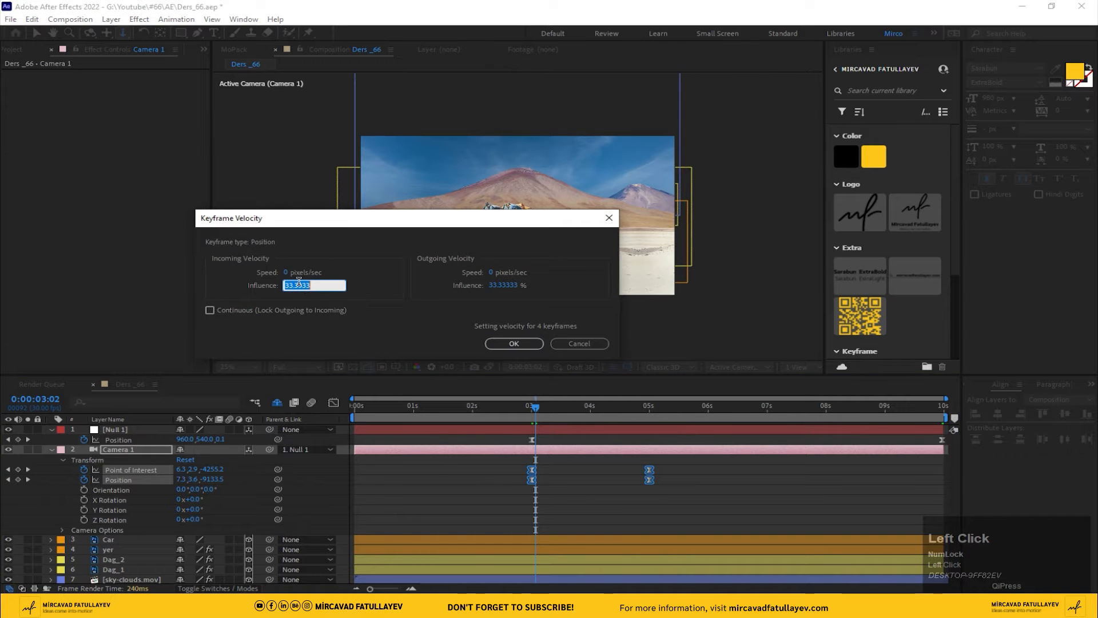
{"action": "type", "text": "80"}
{"action": "key", "text": "Return"}
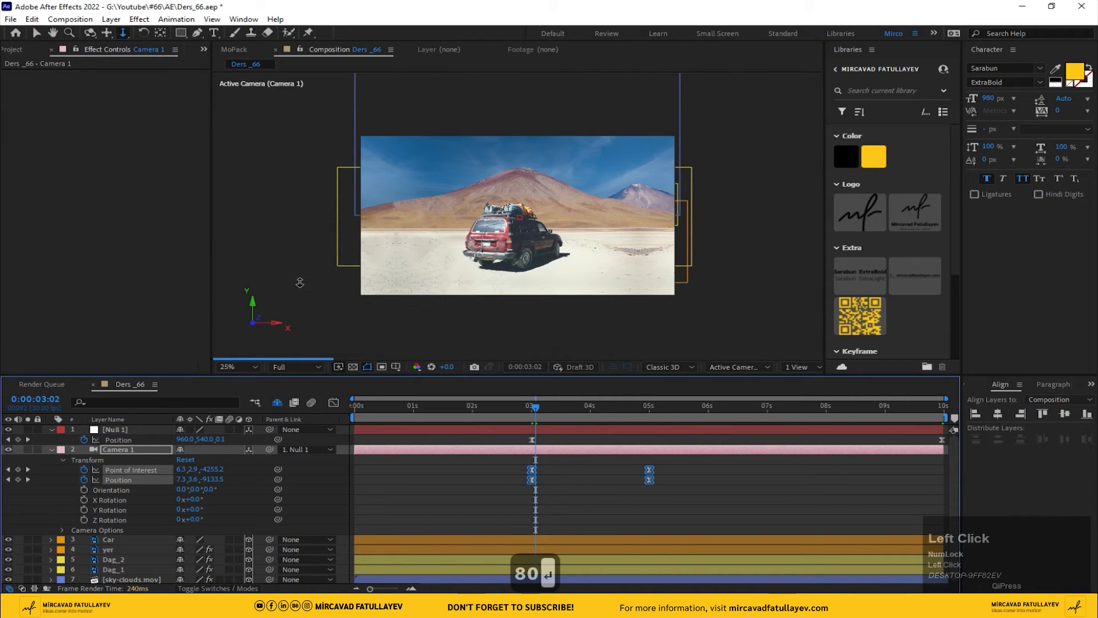
Set the outgoing velocity influence of Camera 1's selected keyframes to 20%.
{"action": "right_click", "coordinate": [650, 474]}
{"action": "left_click", "coordinate": [715, 445]}
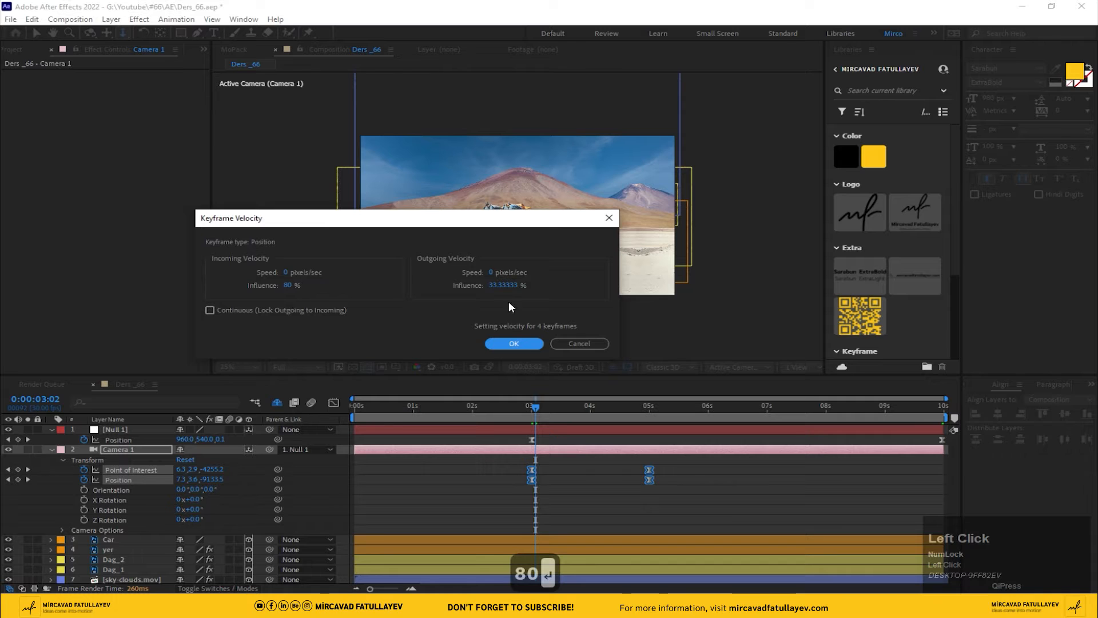
{"action": "double_click", "coordinate": [504, 285]}
{"action": "type", "text": "20"}
{"action": "key", "text": "Return"}
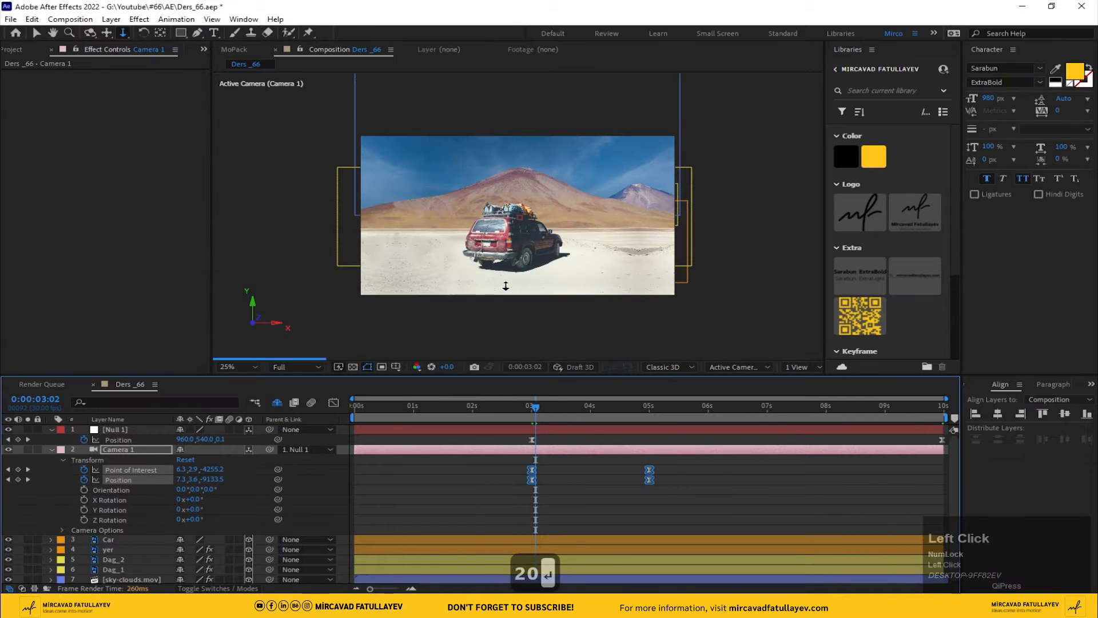
Preview the camera move and compare the speed graphs of Camera 1's Point of Interest and Position.
{"action": "left_click", "coordinate": [526, 405]}
{"action": "key", "text": "space"}
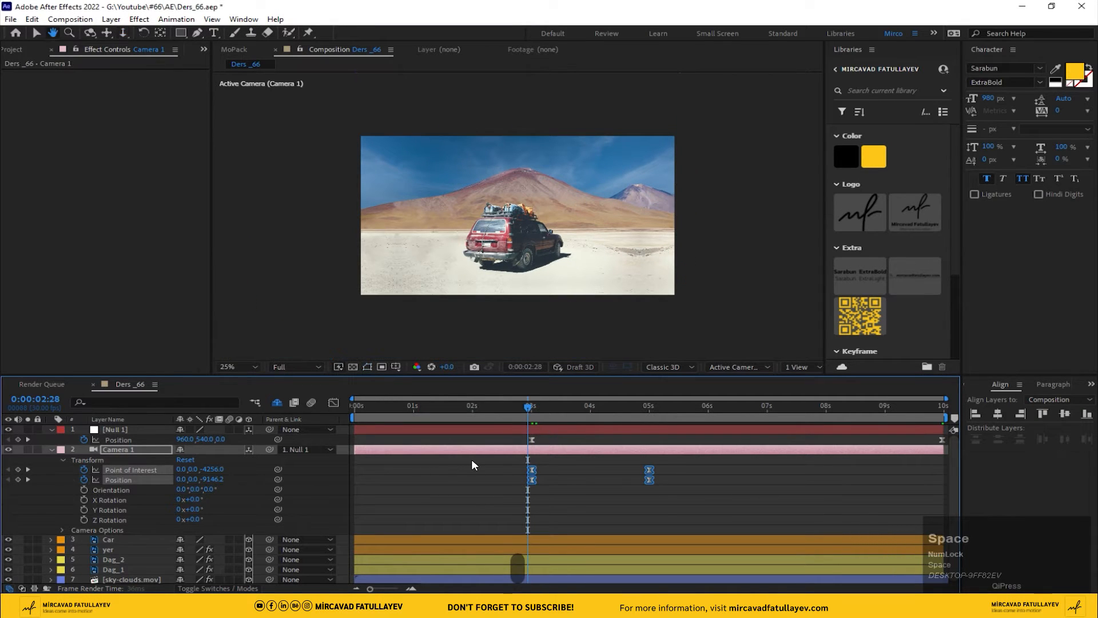
{"action": "left_click", "coordinate": [333, 403]}
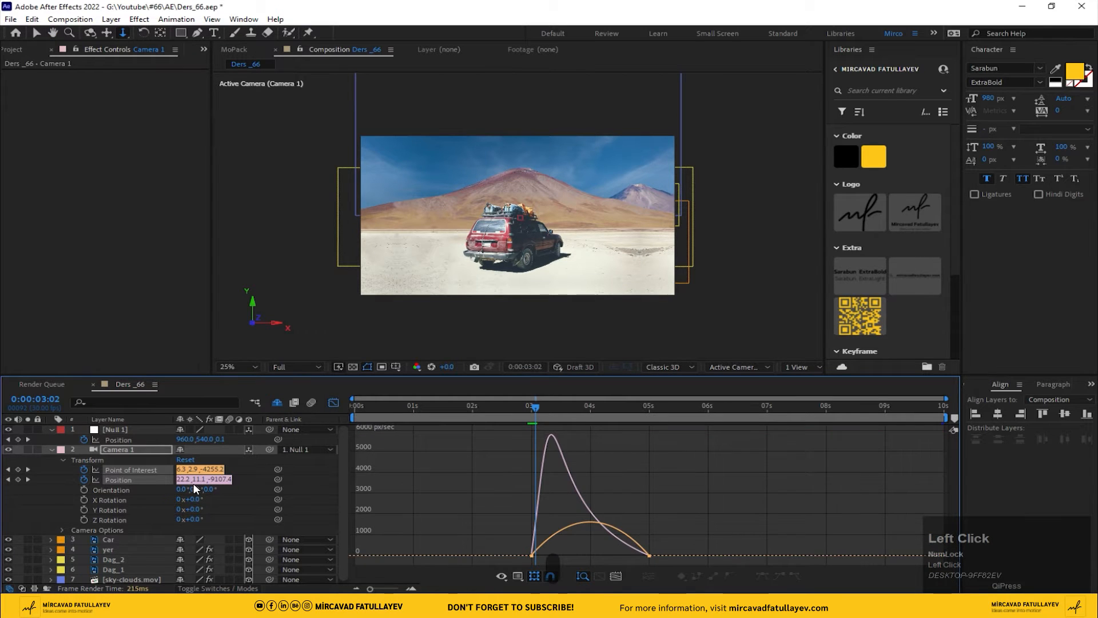
{"action": "left_click", "coordinate": [254, 473]}
{"action": "left_click", "coordinate": [131, 476]}
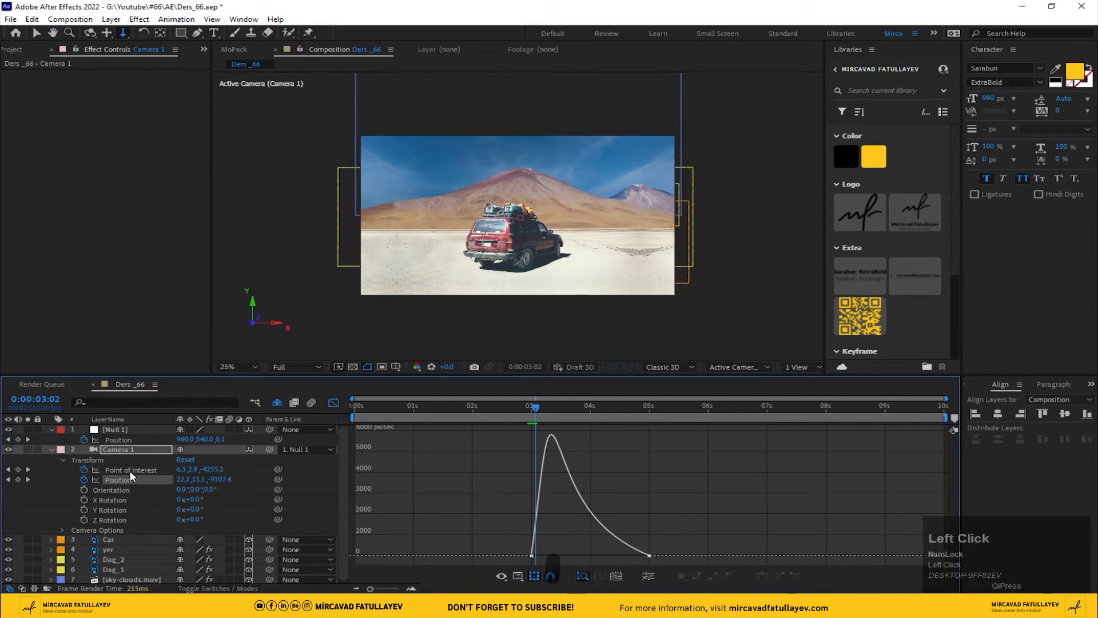
{"action": "left_click", "coordinate": [130, 470]}
{"action": "left_click", "coordinate": [333, 403]}
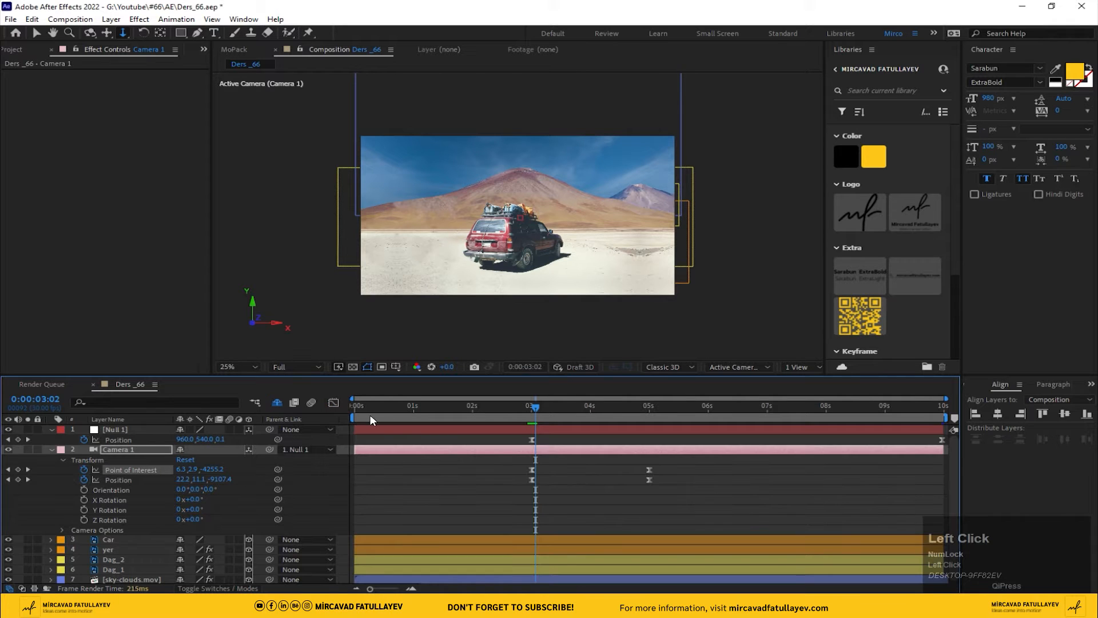
Set the keyframe velocity of Camera 1's Point of Interest keyframes to 80% incoming and 20% outgoing influence.
{"action": "right_click", "coordinate": [531, 471]}
{"action": "left_click", "coordinate": [589, 445]}
{"action": "left_click", "coordinate": [302, 285]}
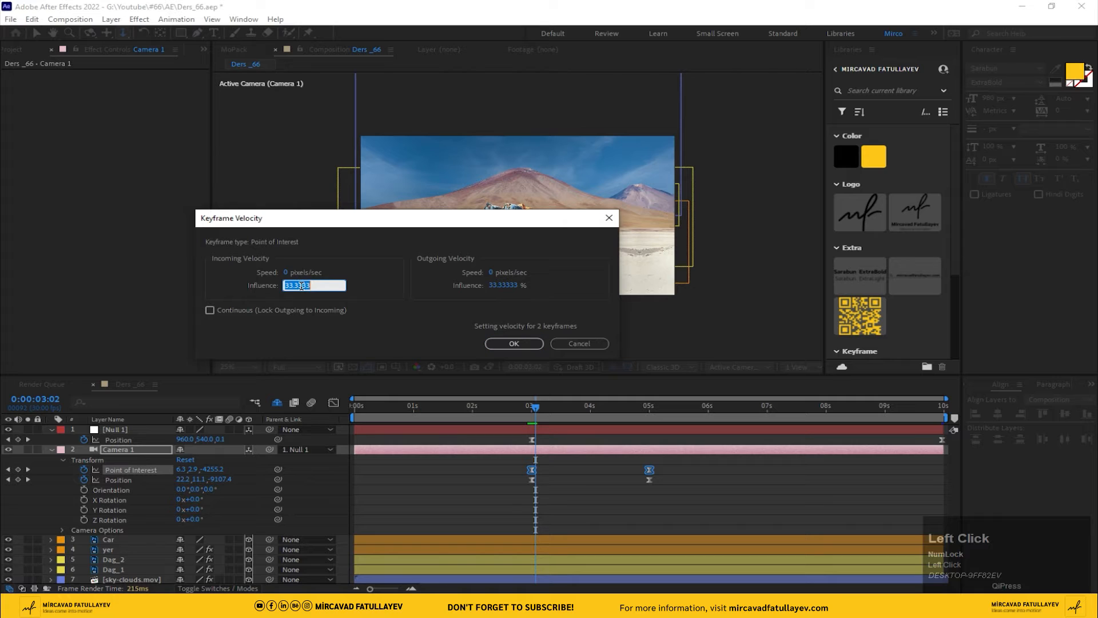
{"action": "type", "text": "80"}
{"action": "left_click", "coordinate": [509, 284]}
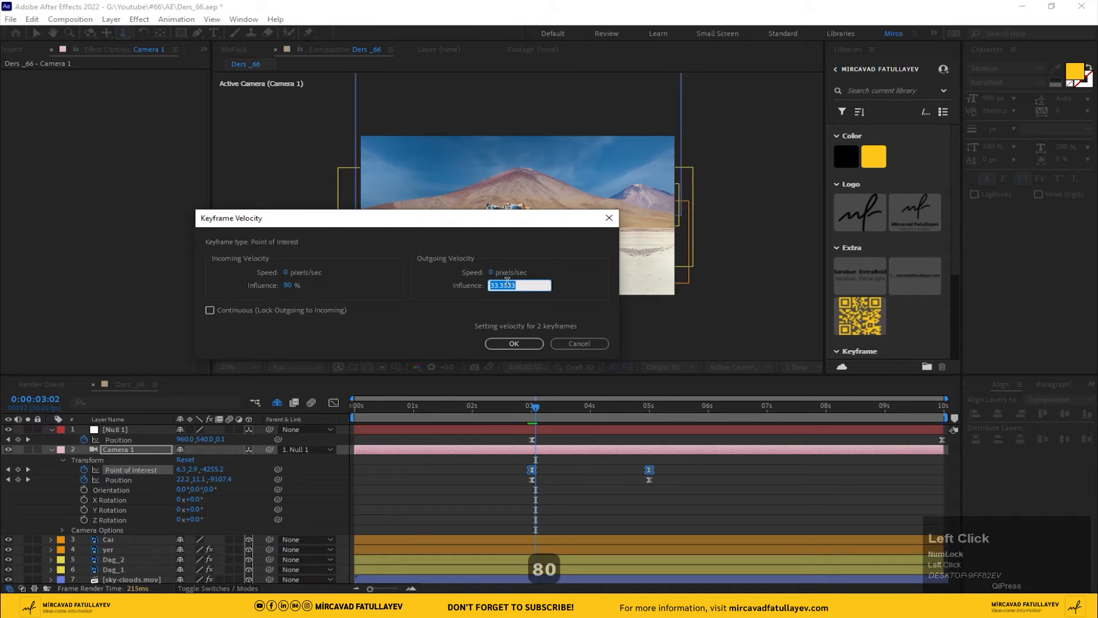
{"action": "left_click", "coordinate": [538, 345]}
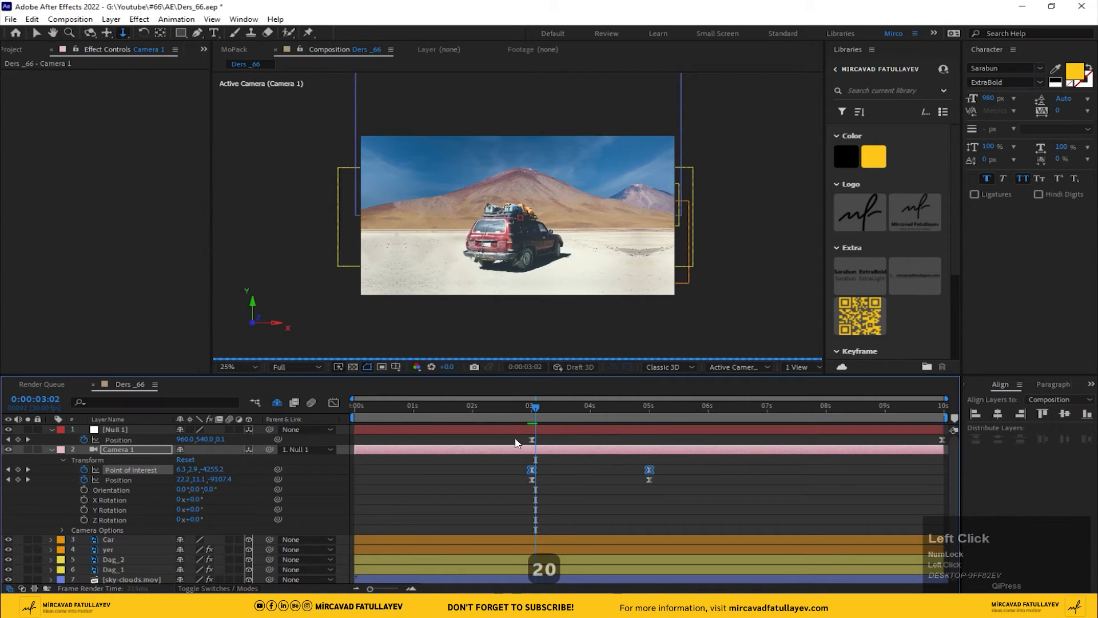
Check the speed graph of Camera 1's Point of Interest and Position keyframes.
{"action": "left_click", "coordinate": [334, 402]}
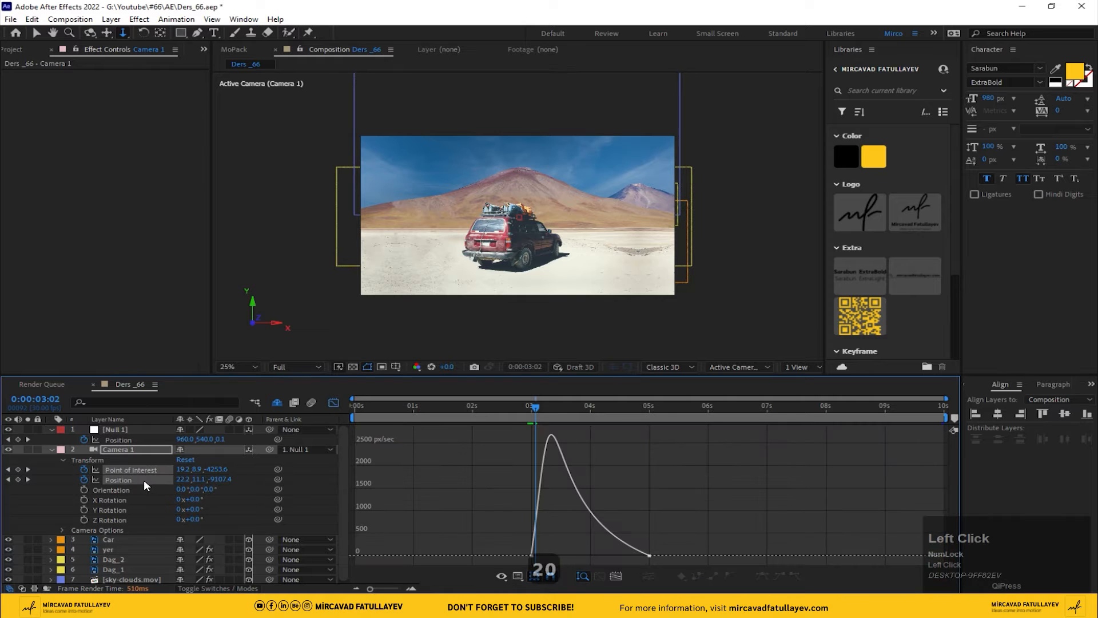
{"action": "left_click", "coordinate": [334, 403]}
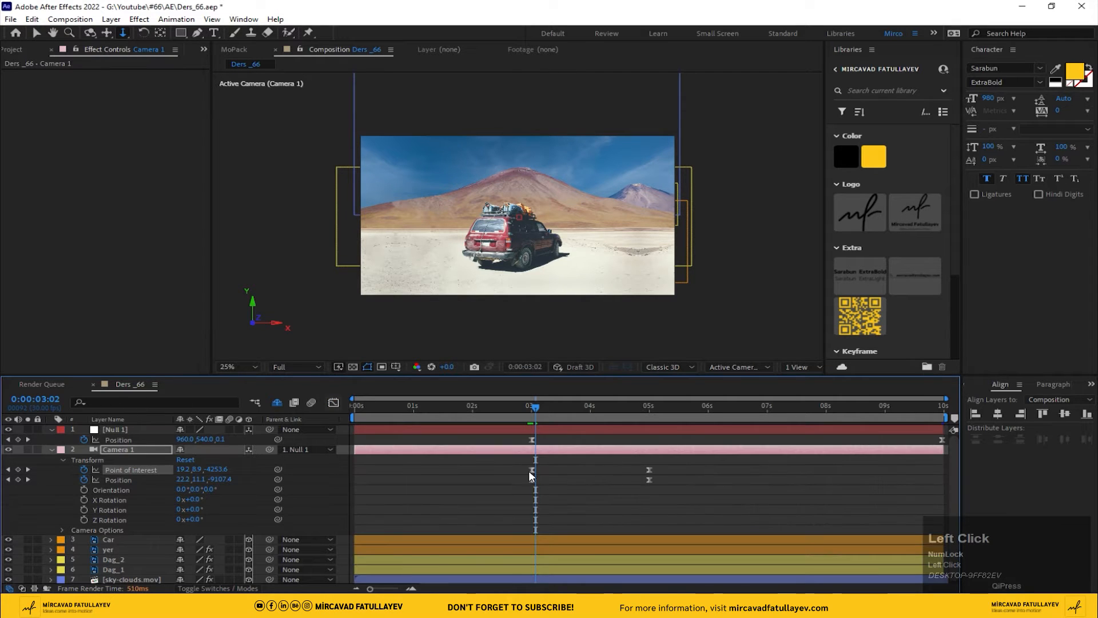
{"action": "left_click", "coordinate": [520, 413]}
Set the composition preview to Quarter resolution and fit the image to the viewer.
{"action": "left_click", "coordinate": [296, 367]}
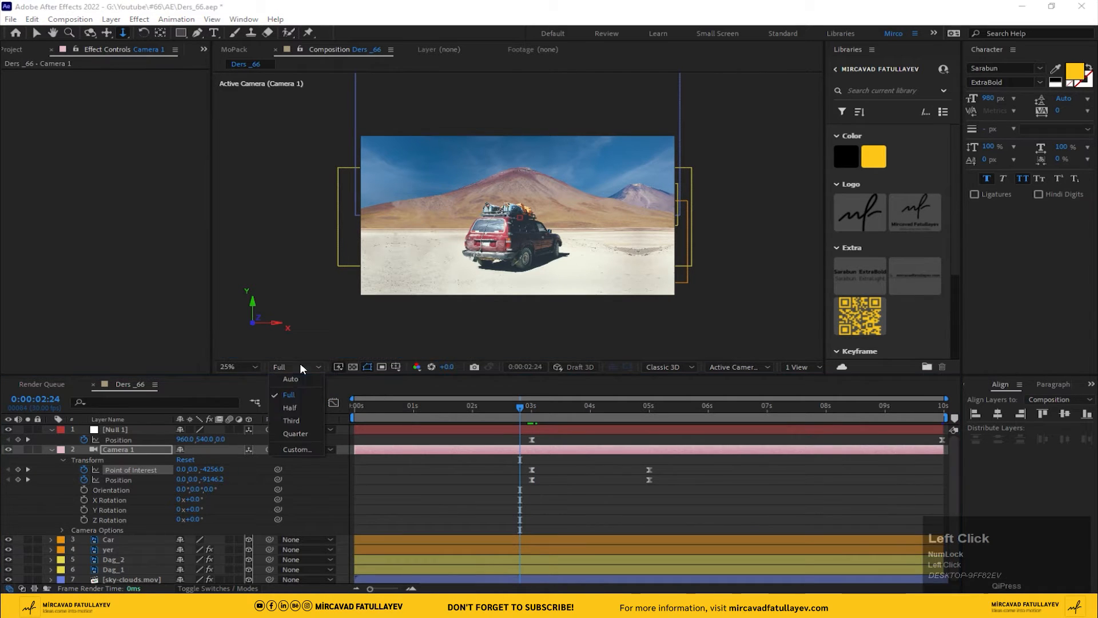
{"action": "left_click", "coordinate": [305, 430]}
{"action": "left_click", "coordinate": [254, 367]}
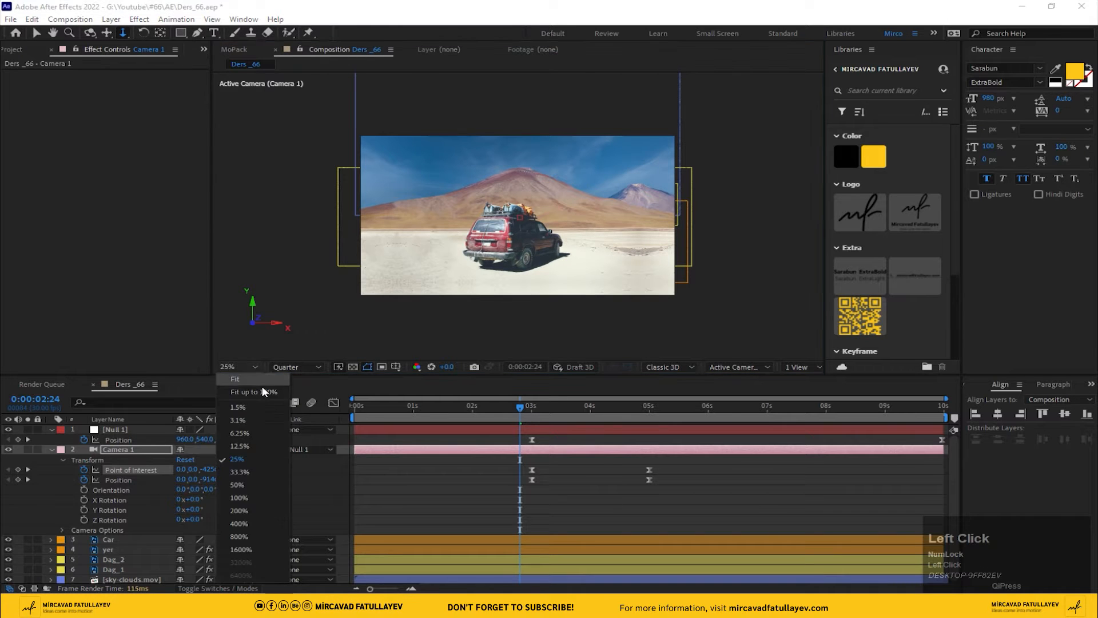
{"action": "left_click", "coordinate": [264, 387]}
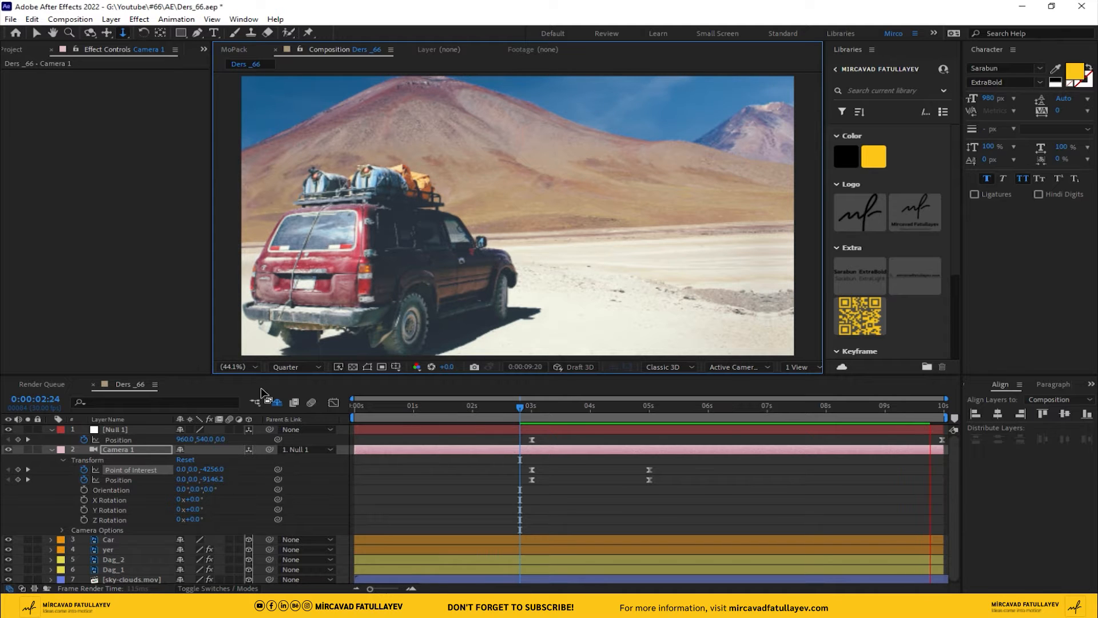
Preview the camera animation from about 0:00:02:27.
{"action": "left_click", "coordinate": [528, 423]}
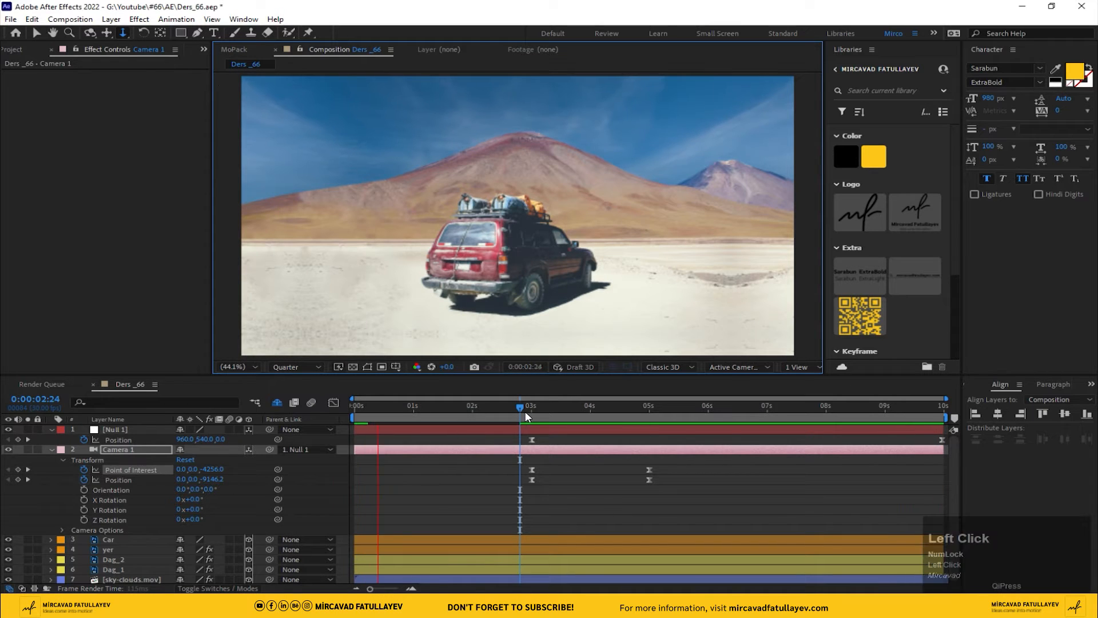
{"action": "key", "text": "space"}
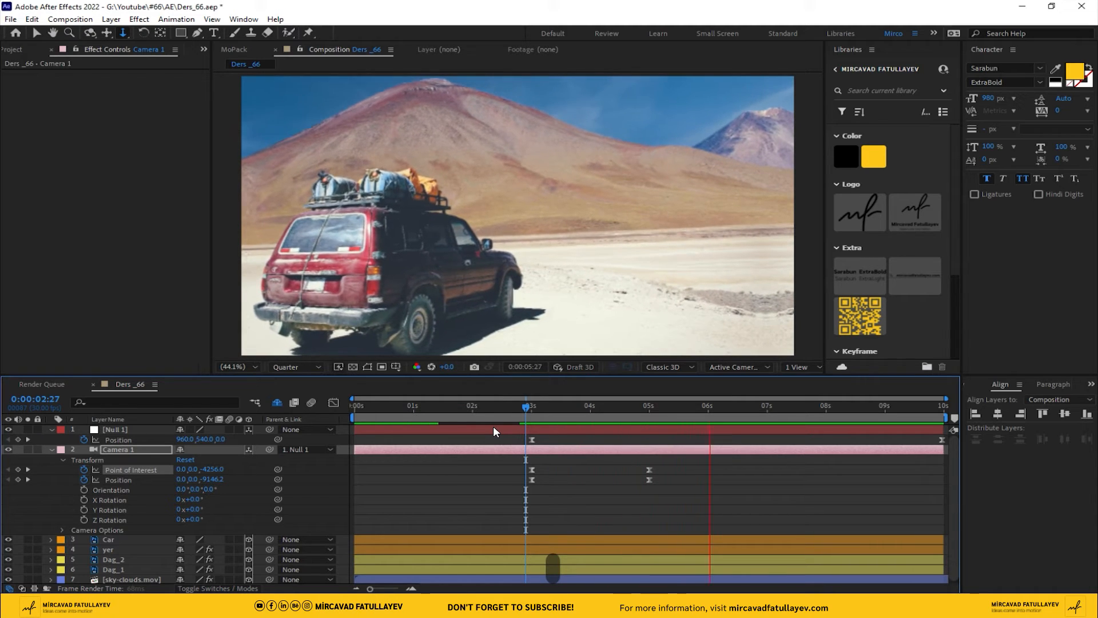
{"action": "left_click", "coordinate": [493, 426]}
Set the temporal and spatial interpolation of both Null 1 Position keyframes to Linear.
{"action": "left_click_drag", "start_coordinate": [645, 451], "coordinate": [952, 436]}
{"action": "right_click", "coordinate": [945, 439]}
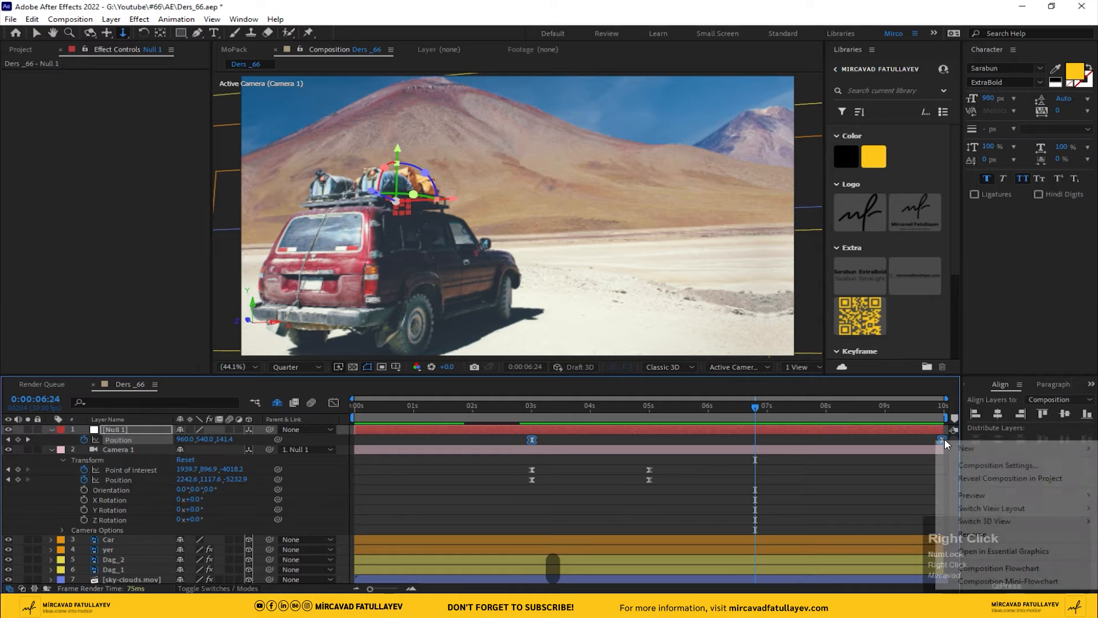
{"action": "right_click", "coordinate": [532, 440]}
{"action": "left_click", "coordinate": [627, 398]}
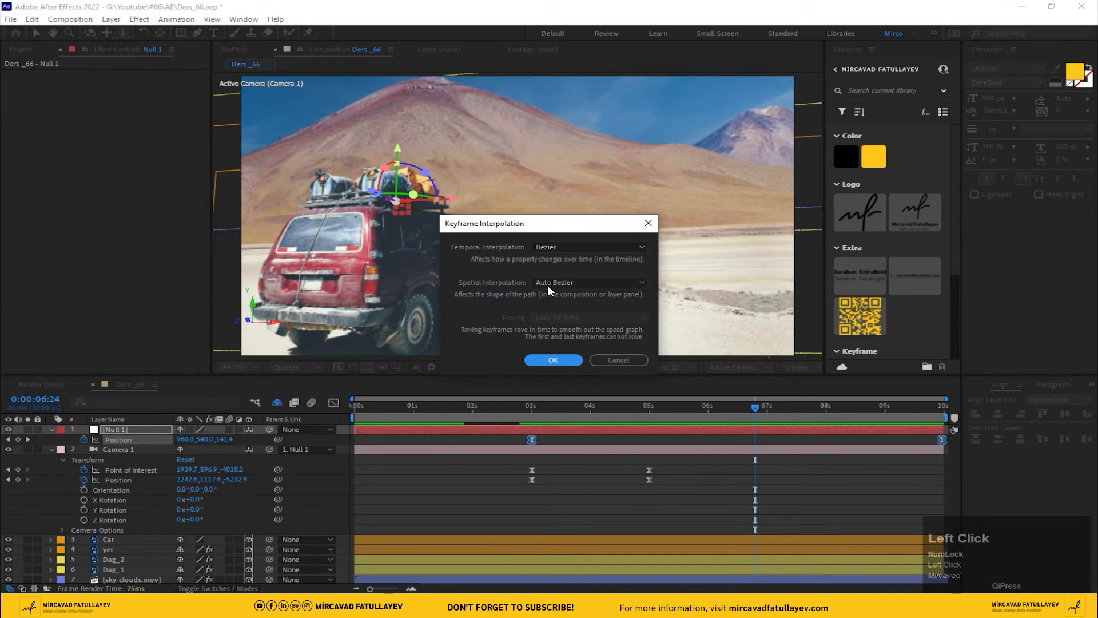
{"action": "left_click", "coordinate": [571, 246]}
{"action": "left_click", "coordinate": [578, 275]}
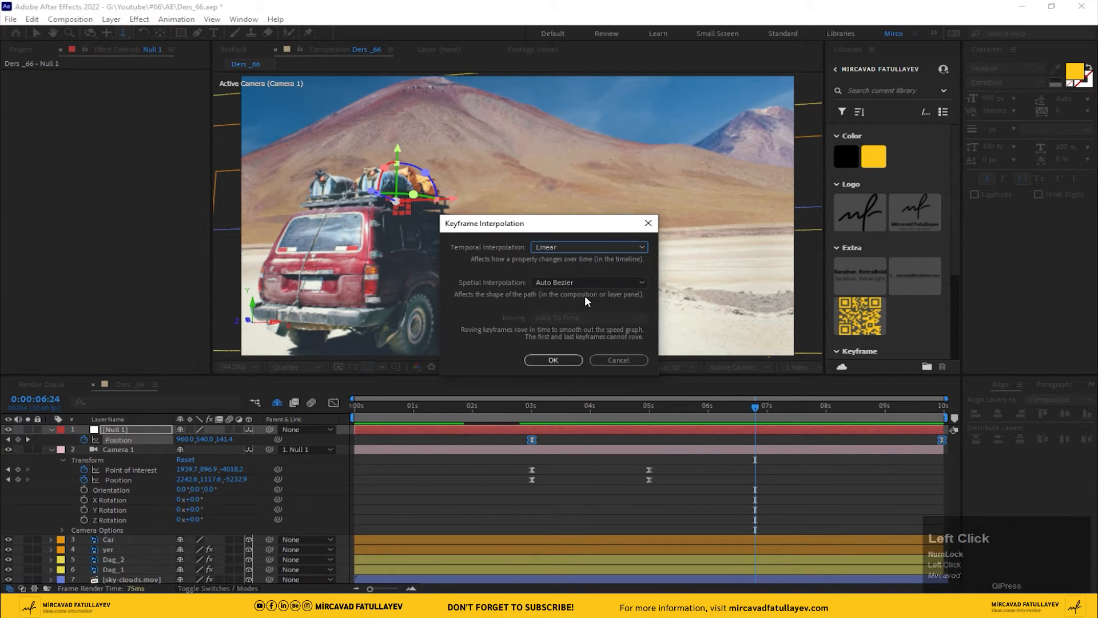
{"action": "left_click", "coordinate": [587, 282]}
{"action": "left_click", "coordinate": [572, 311]}
{"action": "left_click", "coordinate": [563, 355]}
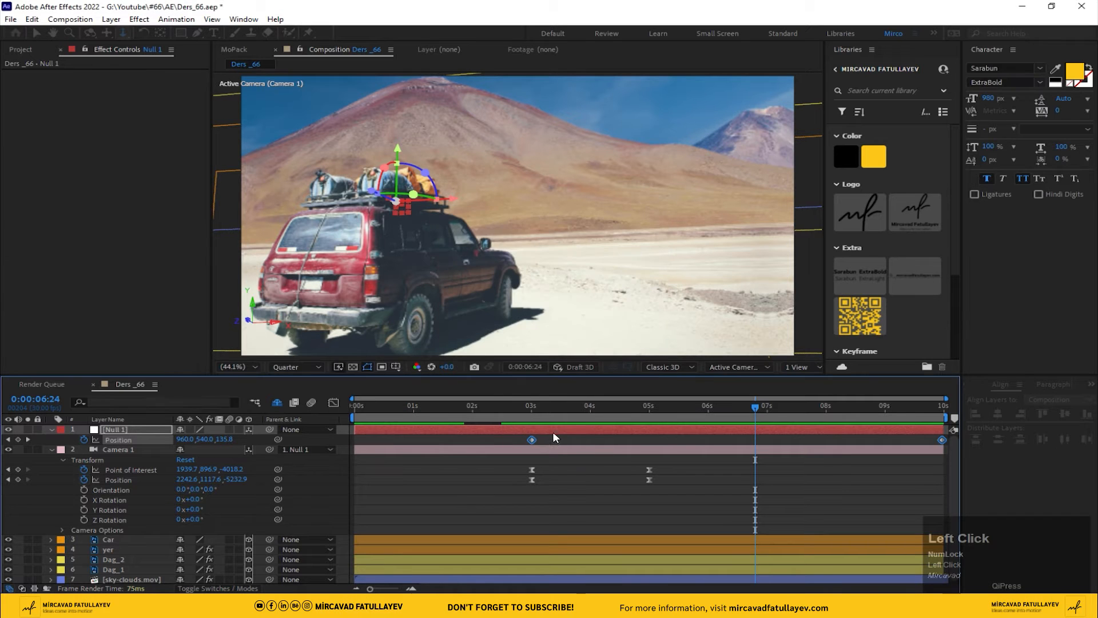
Preview the camera move together with the null's slow push-in from just before the 3-second keyframes.
{"action": "left_click", "coordinate": [525, 405]}
{"action": "key", "text": "space"}
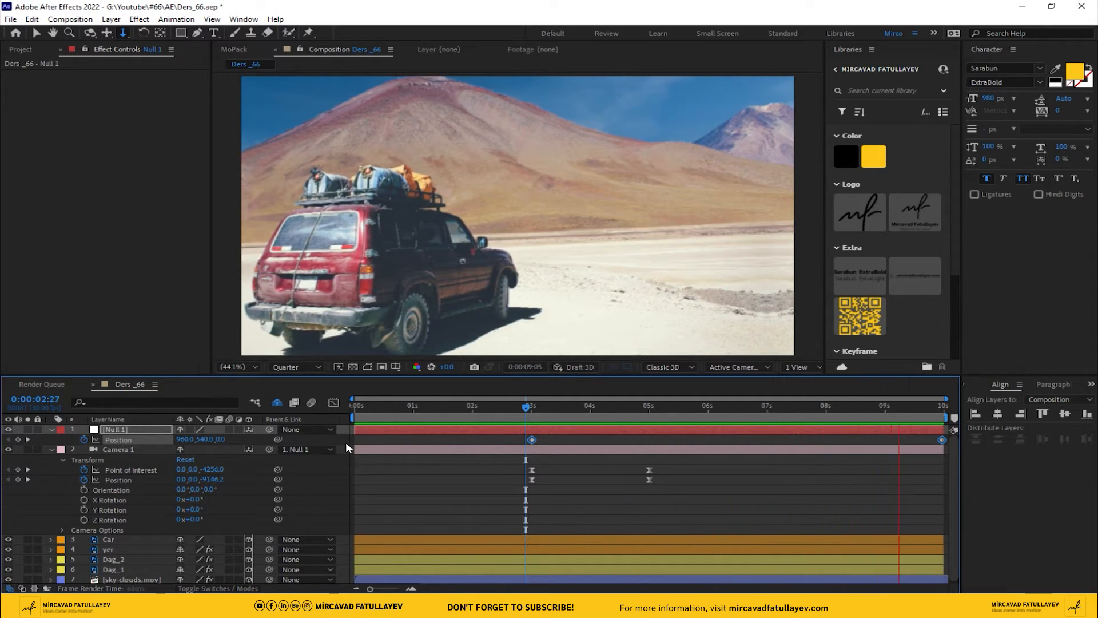
{"action": "left_click", "coordinate": [677, 418]}
Inspect the scene in two-view and four-view layouts and return to a single fitted Active Camera view.
{"action": "left_click", "coordinate": [798, 366]}
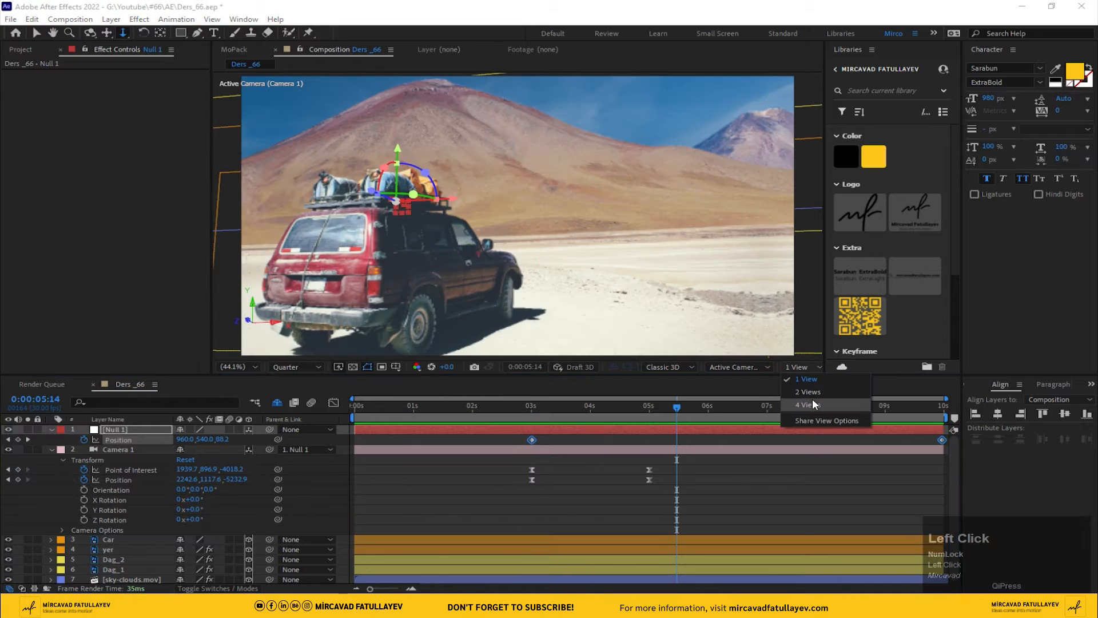
{"action": "left_click", "coordinate": [819, 393]}
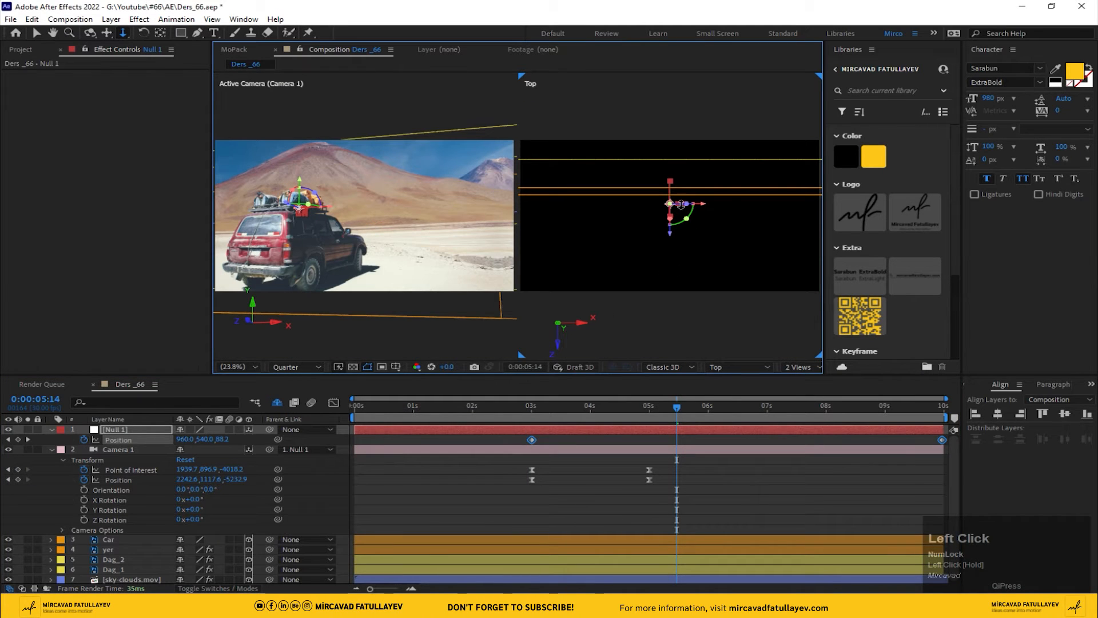
{"action": "left_click", "coordinate": [808, 366]}
{"action": "left_click", "coordinate": [819, 400]}
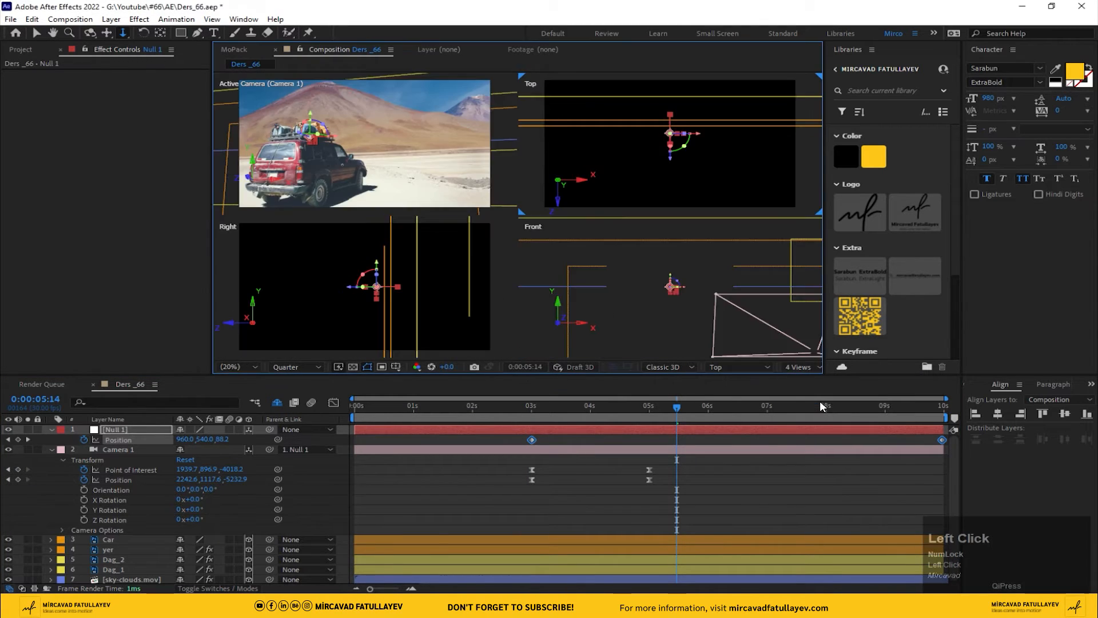
{"action": "left_click", "coordinate": [808, 367]}
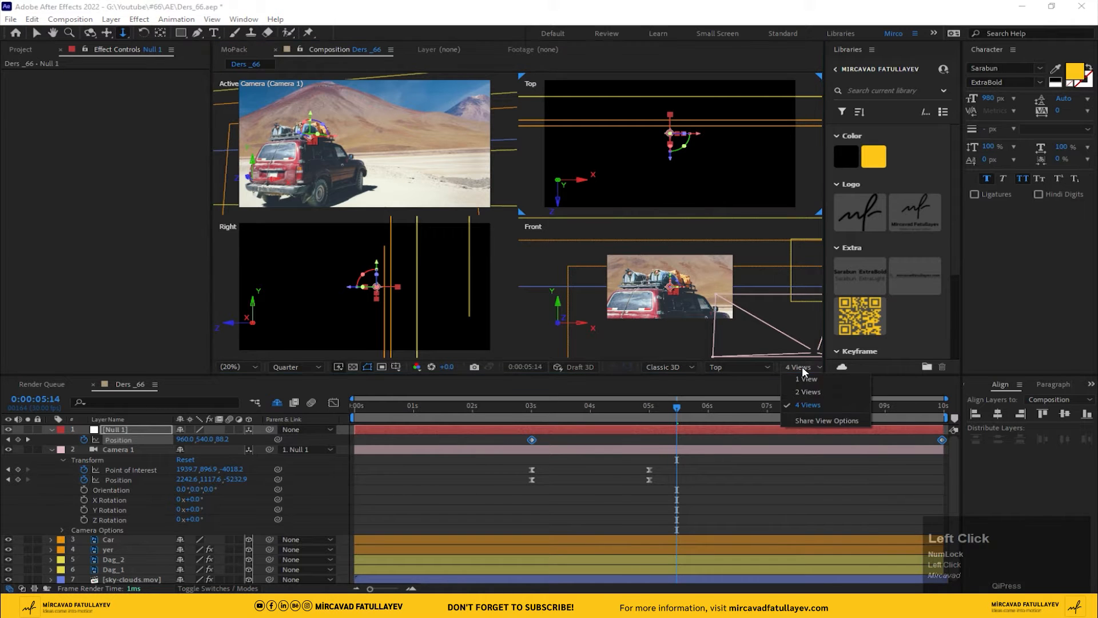
{"action": "left_click", "coordinate": [812, 380]}
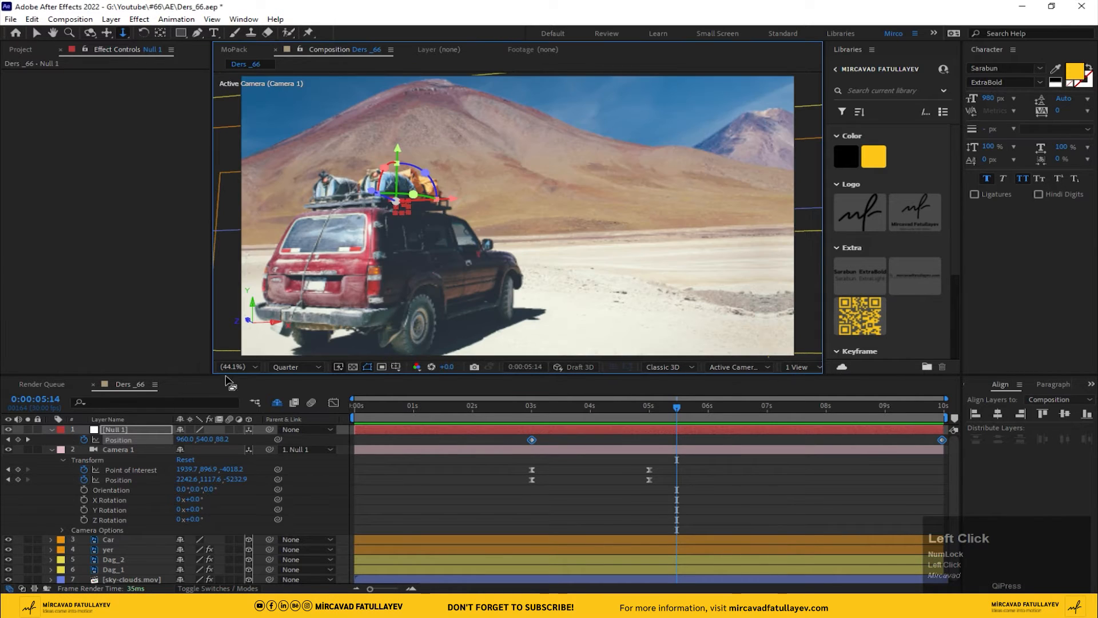
{"action": "left_click", "coordinate": [238, 370]}
{"action": "left_click", "coordinate": [252, 380]}
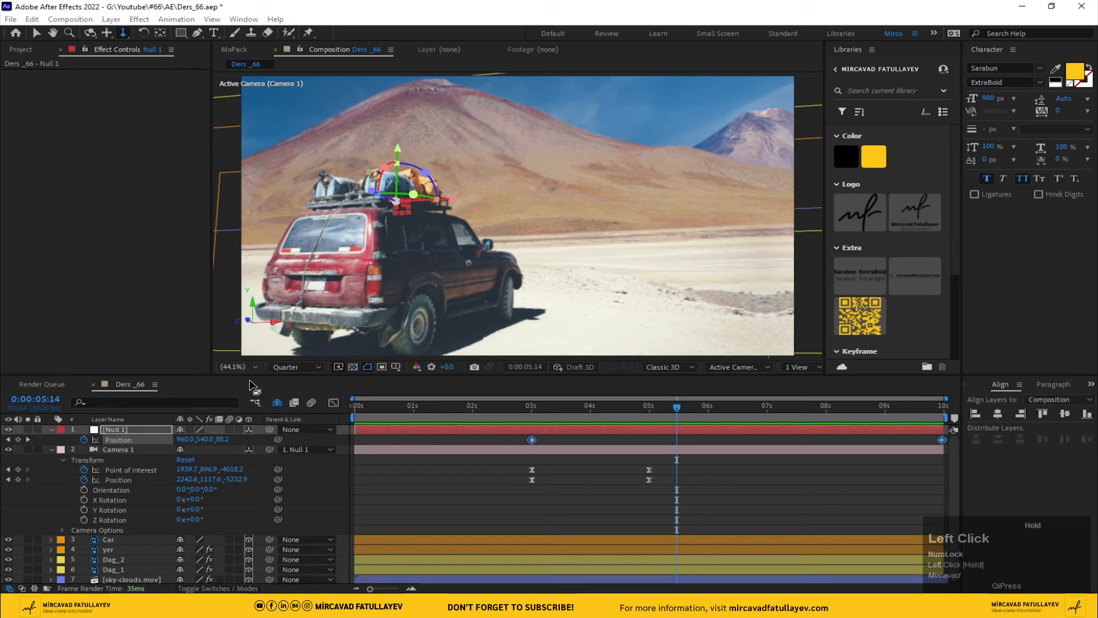
Set the current time to 0:00:02:00 and parent the Car layer to the yer layer.
{"action": "left_click", "coordinate": [581, 507]}
{"action": "left_click_drag", "start_coordinate": [534, 405], "coordinate": [471, 428]}
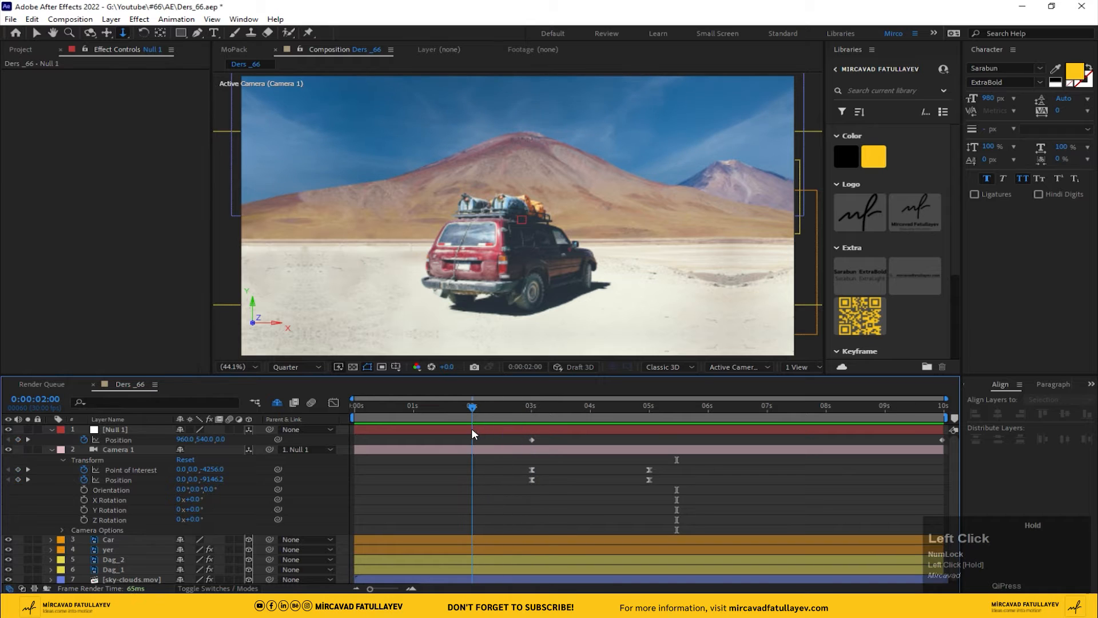
{"action": "left_click", "coordinate": [113, 540]}
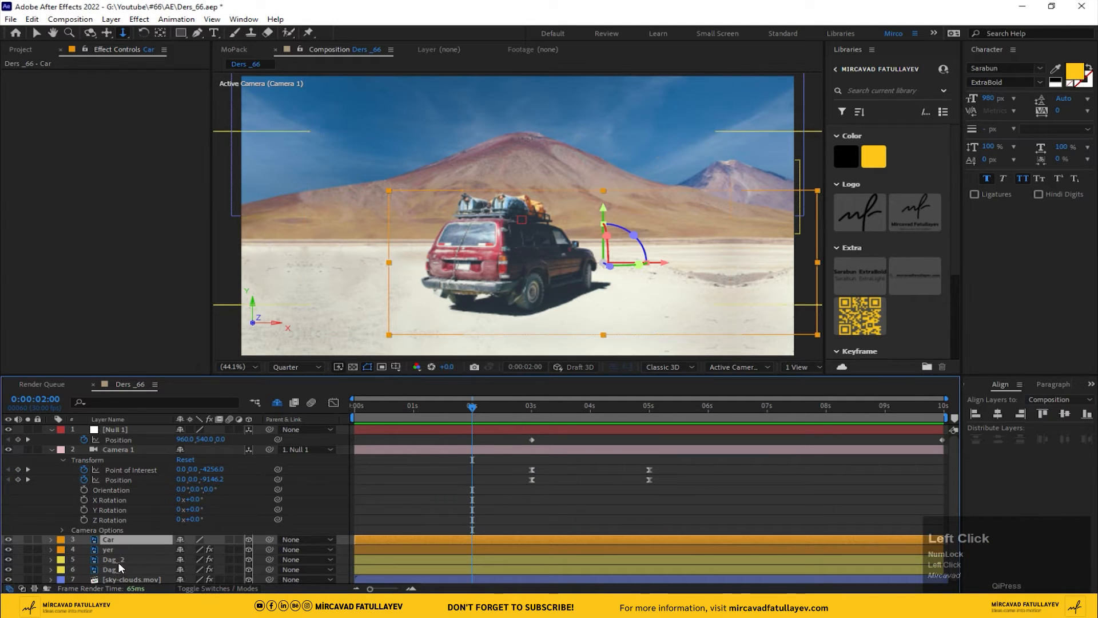
{"action": "left_click_drag", "start_coordinate": [269, 540], "coordinate": [119, 547]}
Add Position keyframes at 0:00:02:00 to the yer, Dag_2 and Dag_1 layers.
{"action": "left_click", "coordinate": [119, 549]}
{"action": "left_click", "coordinate": [119, 569], "text": "shift"}
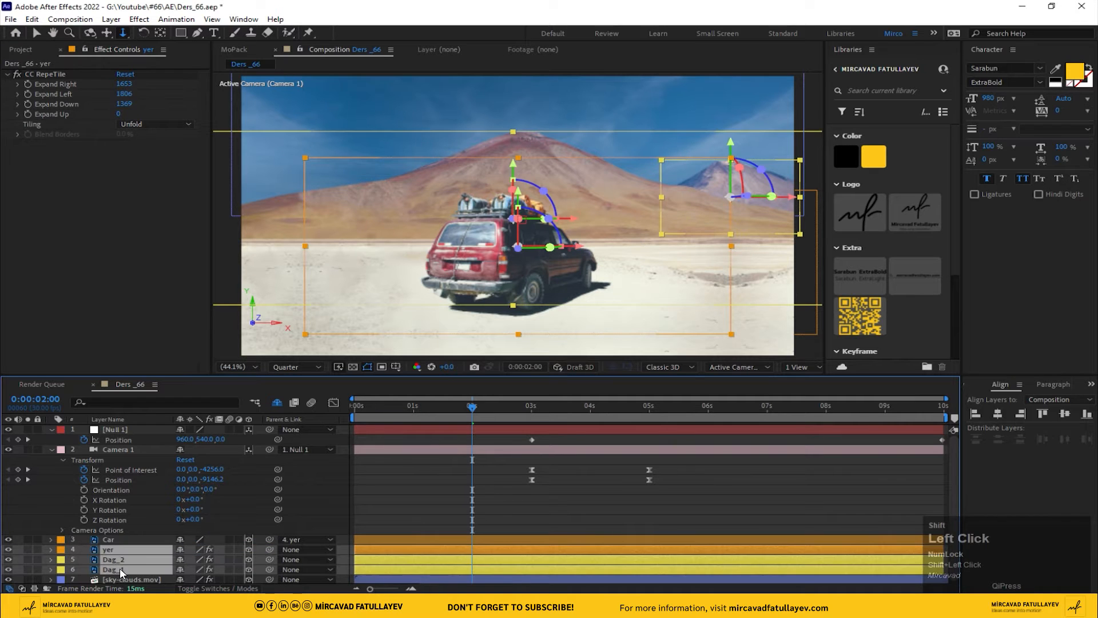
{"action": "key", "text": "p"}
{"action": "scroll", "coordinate": [178, 547], "scroll_direction": "down", "scroll_amount": 2}
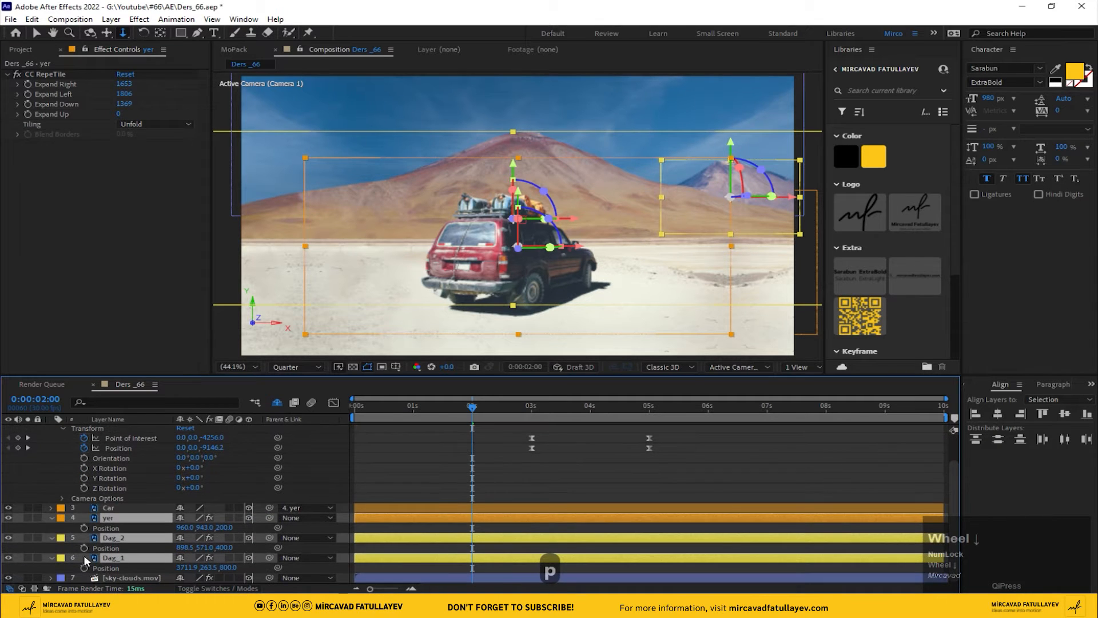
{"action": "left_click_drag", "start_coordinate": [84, 529], "coordinate": [84, 564]}
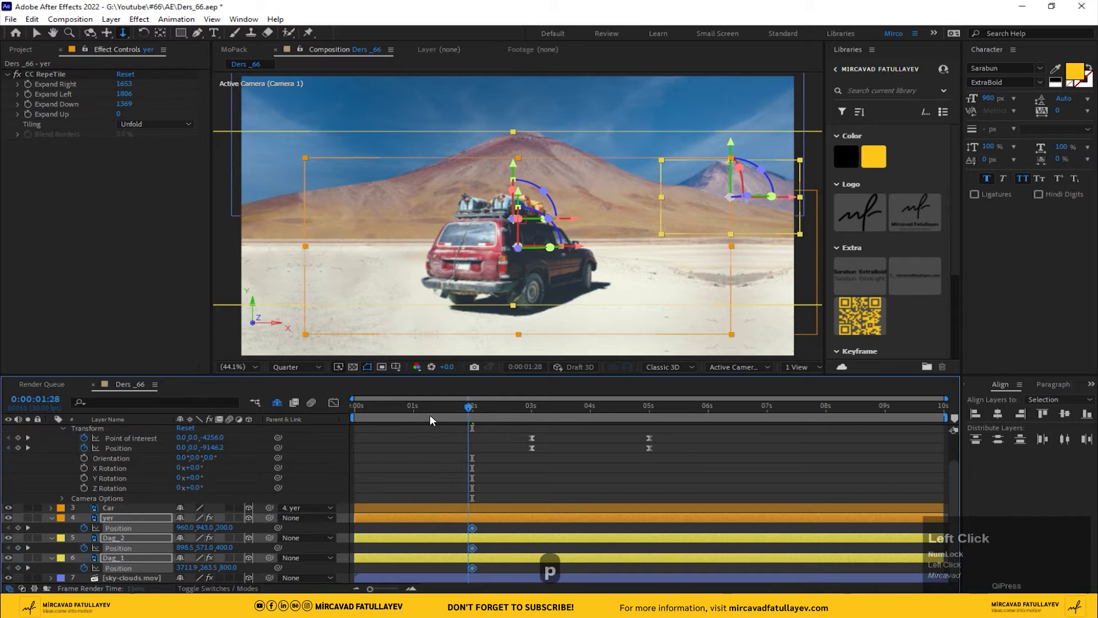
At 0:00:00:00, lower yer, Dag_2 and Dag_1 out of frame, to Y positions of about 4144, 3772 and 3464.5.
{"action": "key", "text": "Home"}
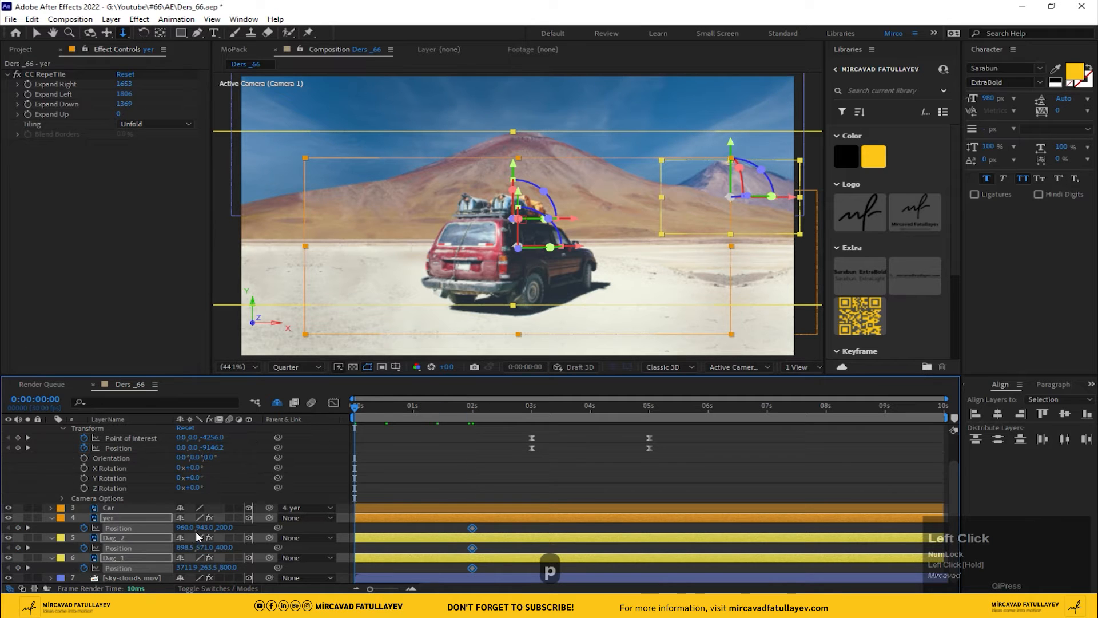
{"action": "left_click_drag", "start_coordinate": [204, 528], "coordinate": [750, 574]}
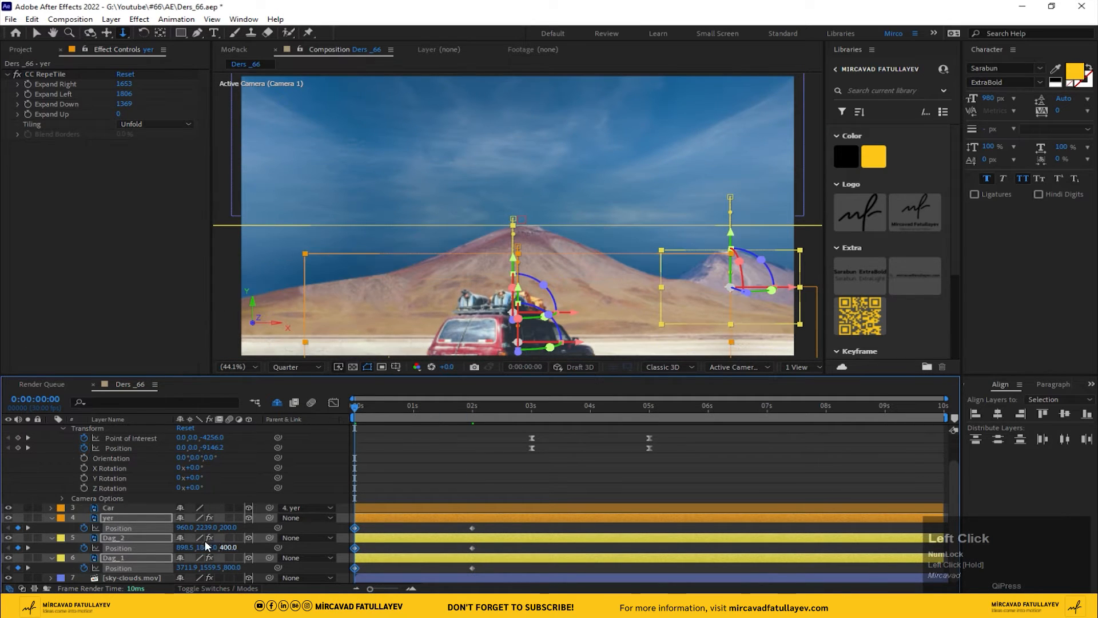
{"action": "left_click_drag", "start_coordinate": [204, 530], "coordinate": [974, 556]}
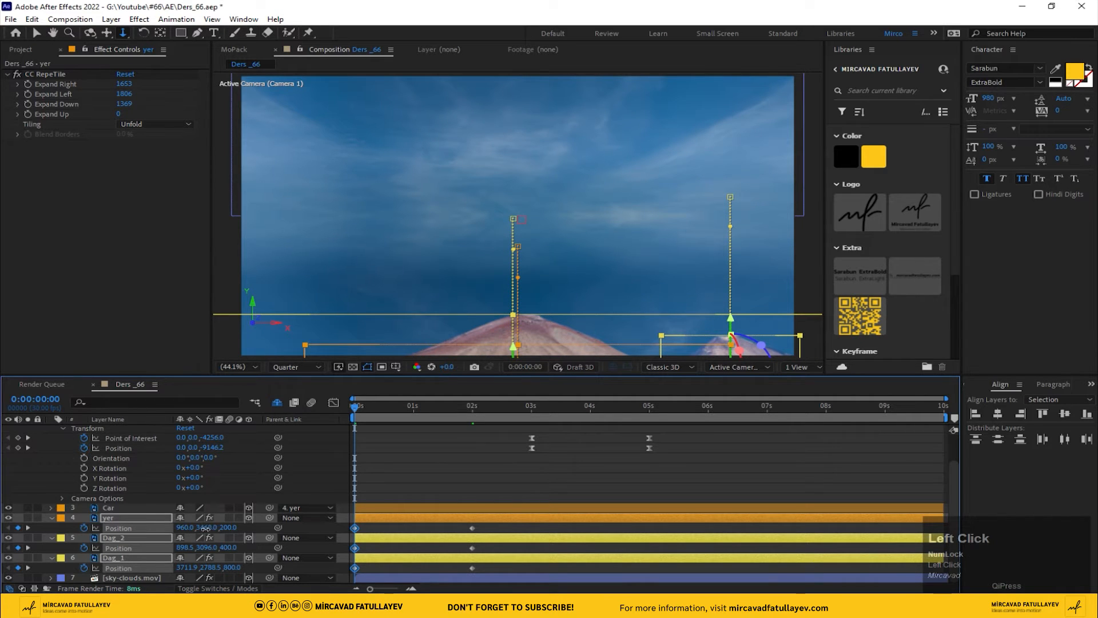
{"action": "left_click_drag", "start_coordinate": [205, 529], "coordinate": [623, 551]}
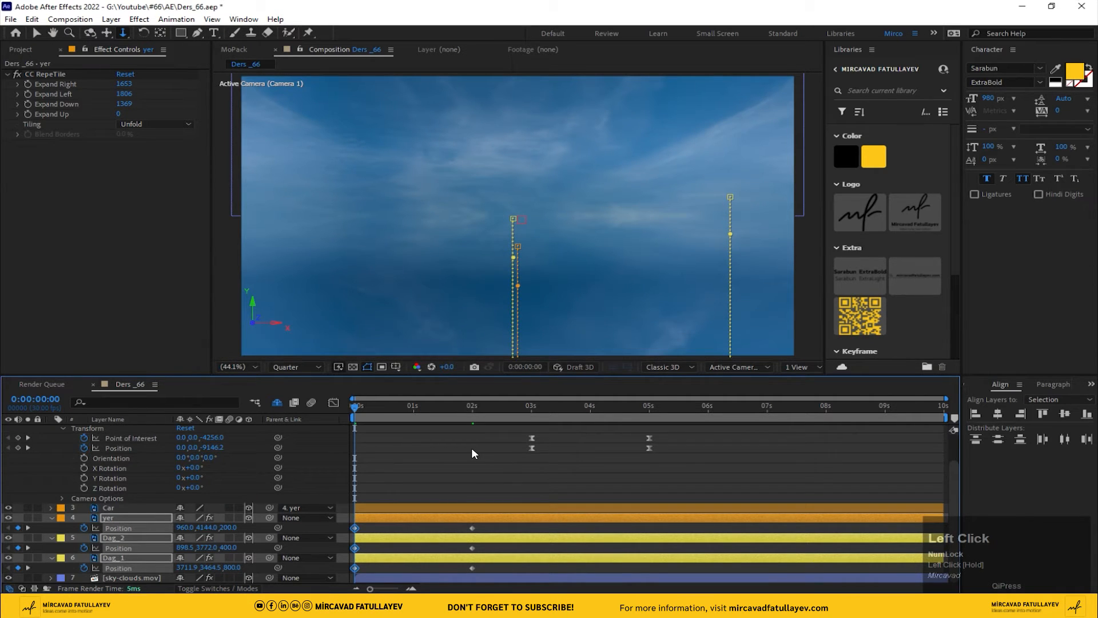
Move the ending Position keyframes of yer, Dag_2 and Dag_1 to 0:00:01:00.
{"action": "left_click", "coordinate": [413, 409]}
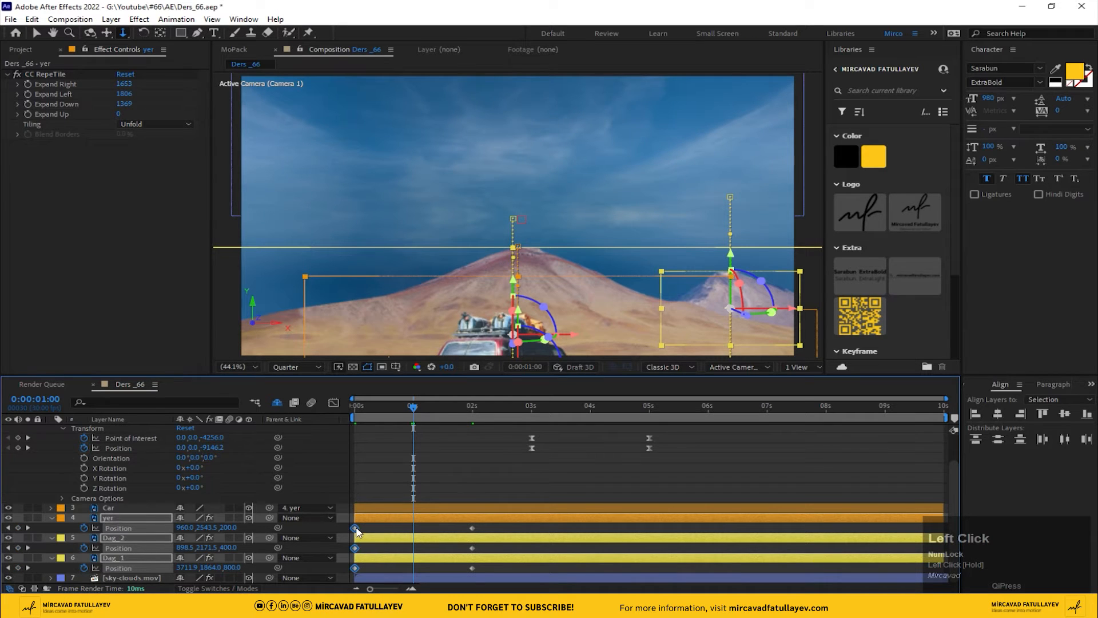
{"action": "left_click_drag", "start_coordinate": [414, 533], "coordinate": [351, 533]}
{"action": "left_click_drag", "start_coordinate": [489, 533], "coordinate": [417, 569]}
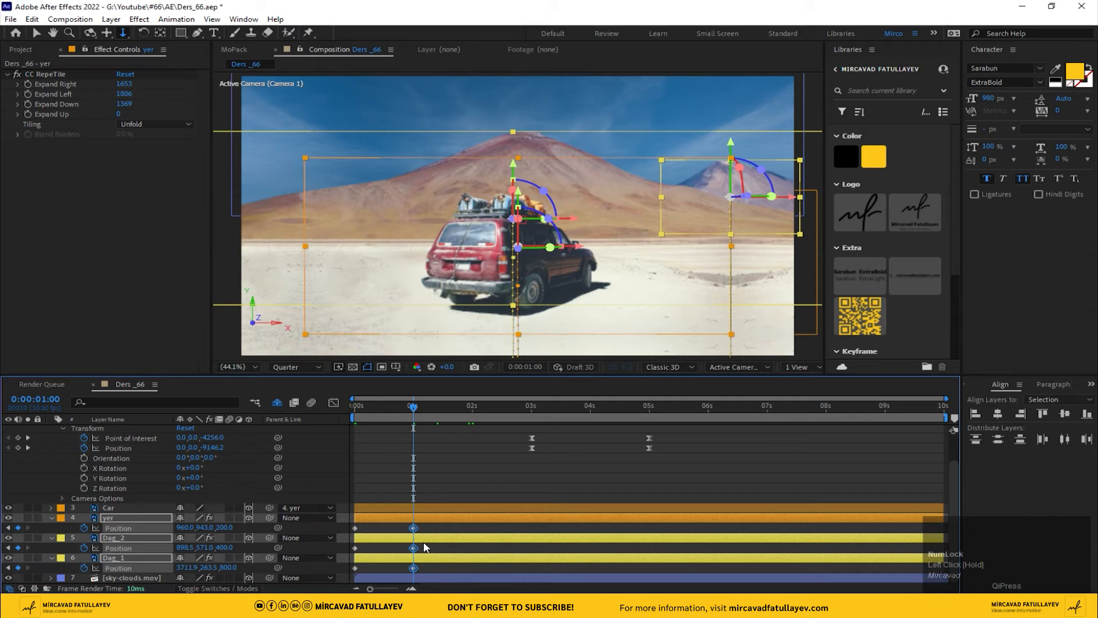
Apply Easy Ease to all six Position keyframes of yer, Dag_2 and Dag_1.
{"action": "left_click_drag", "start_coordinate": [429, 522], "coordinate": [343, 571]}
{"action": "right_click", "coordinate": [354, 568]}
{"action": "left_click", "coordinate": [376, 560]}
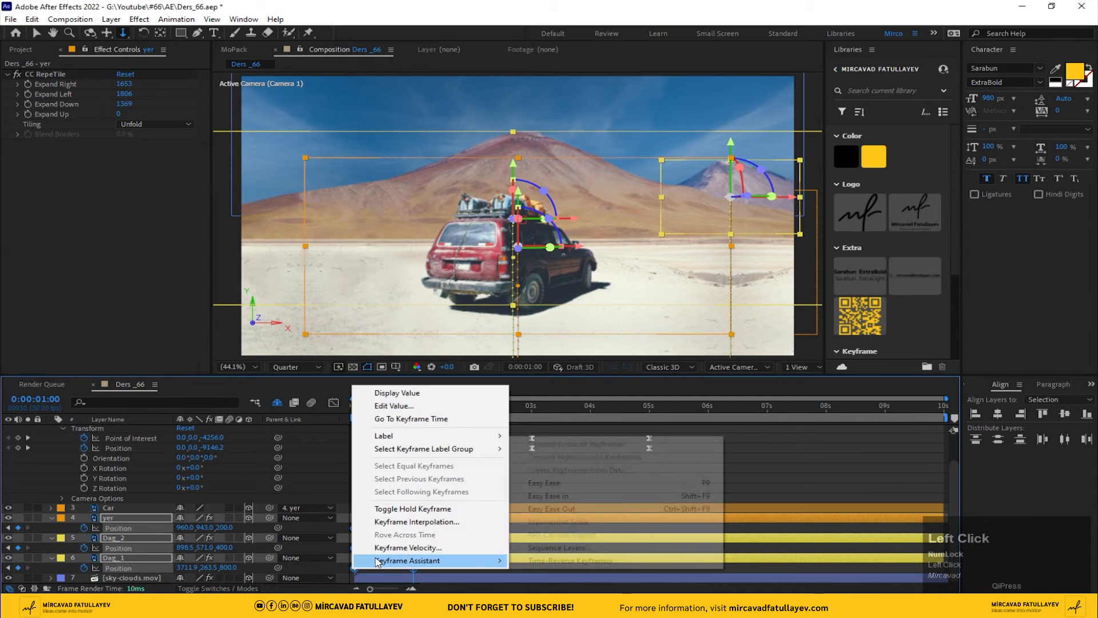
{"action": "left_click", "coordinate": [543, 482]}
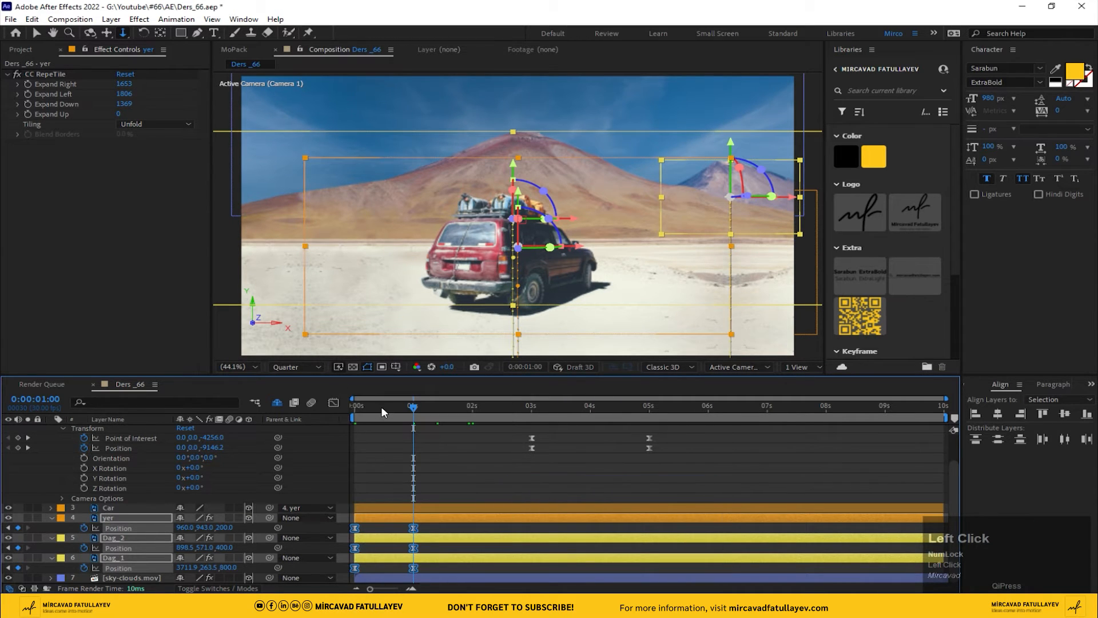
Return to 0:00:00:00, clear the keyframe selection and enlarge the timeline area to show all layers.
{"action": "left_click_drag", "start_coordinate": [381, 406], "coordinate": [270, 427]}
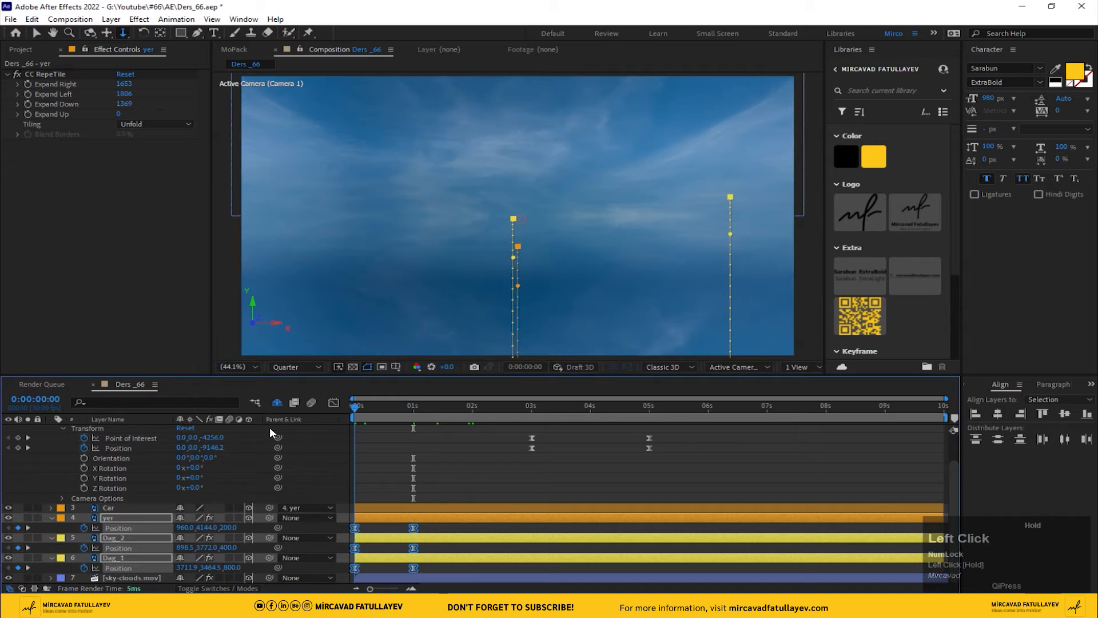
{"action": "left_click", "coordinate": [260, 524]}
{"action": "left_click", "coordinate": [119, 517]}
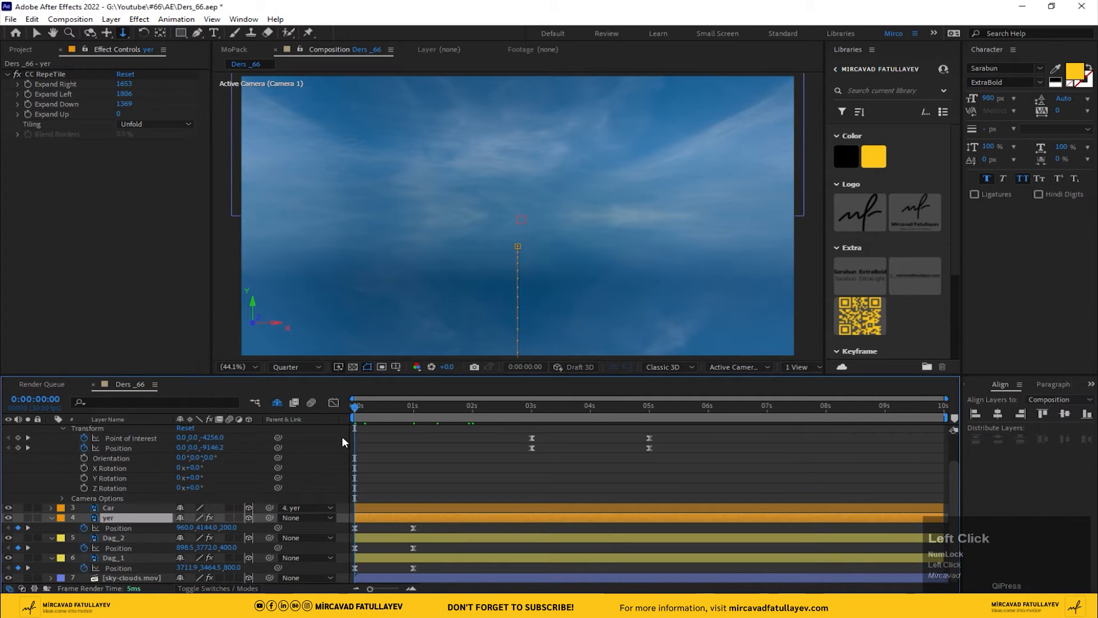
{"action": "left_click_drag", "start_coordinate": [375, 376], "coordinate": [381, 322]}
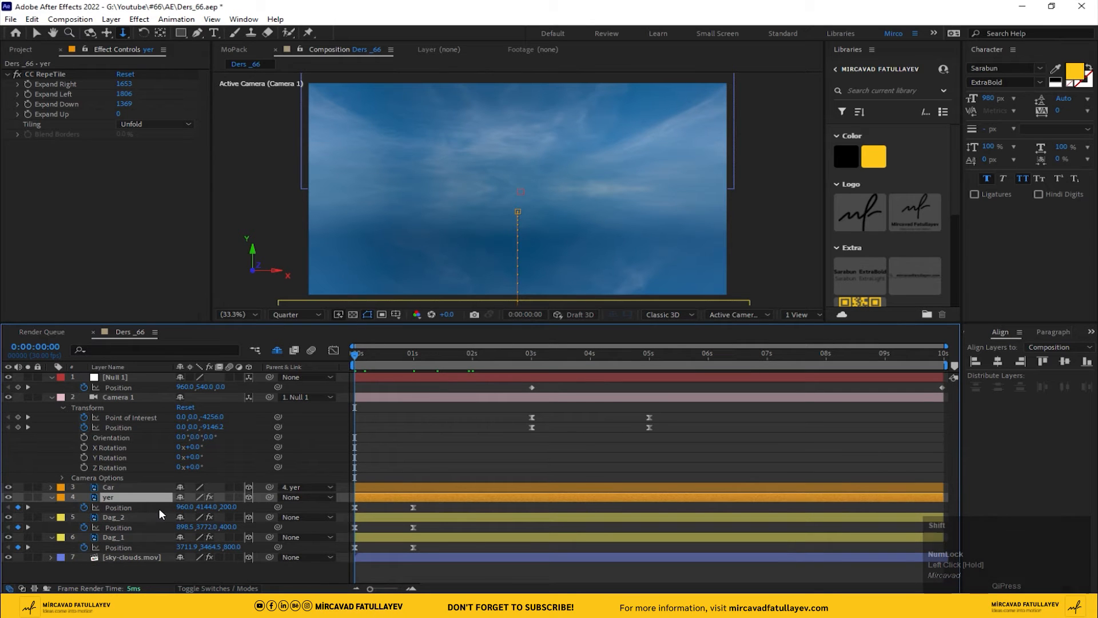
Shift the Dag_2 layer to start at 0:00:00:10.
{"action": "key", "text": "shift+Page_Down"}
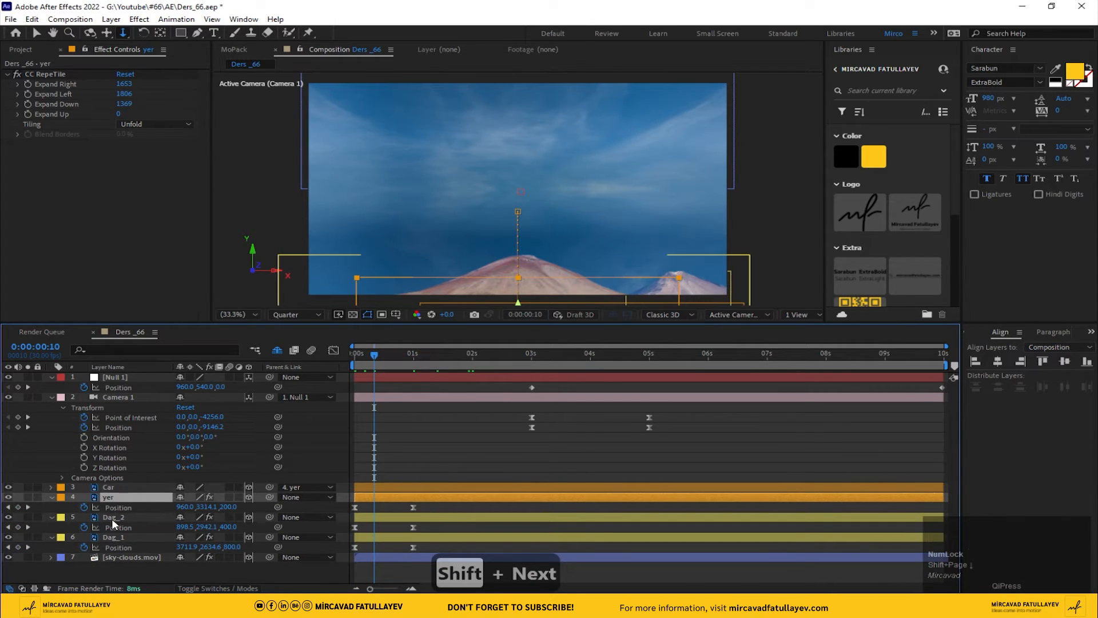
{"action": "left_click", "coordinate": [111, 517]}
{"action": "left_click_drag", "start_coordinate": [386, 518], "coordinate": [402, 518]}
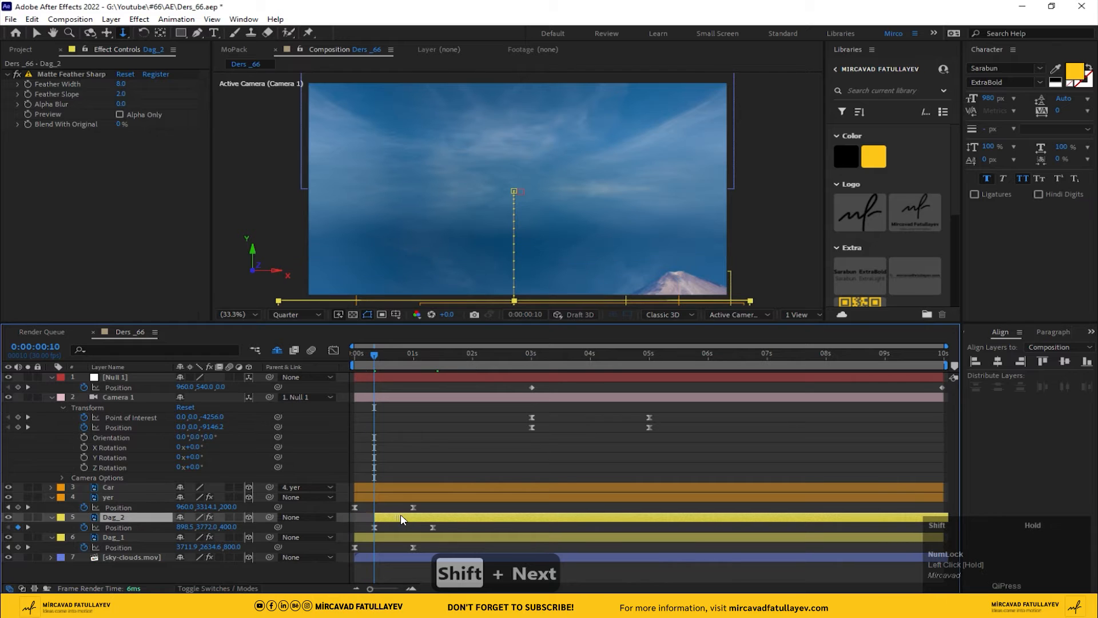
Shift the Dag_1 layer to start at 0:00:00:20.
{"action": "left_click", "coordinate": [53, 347]}
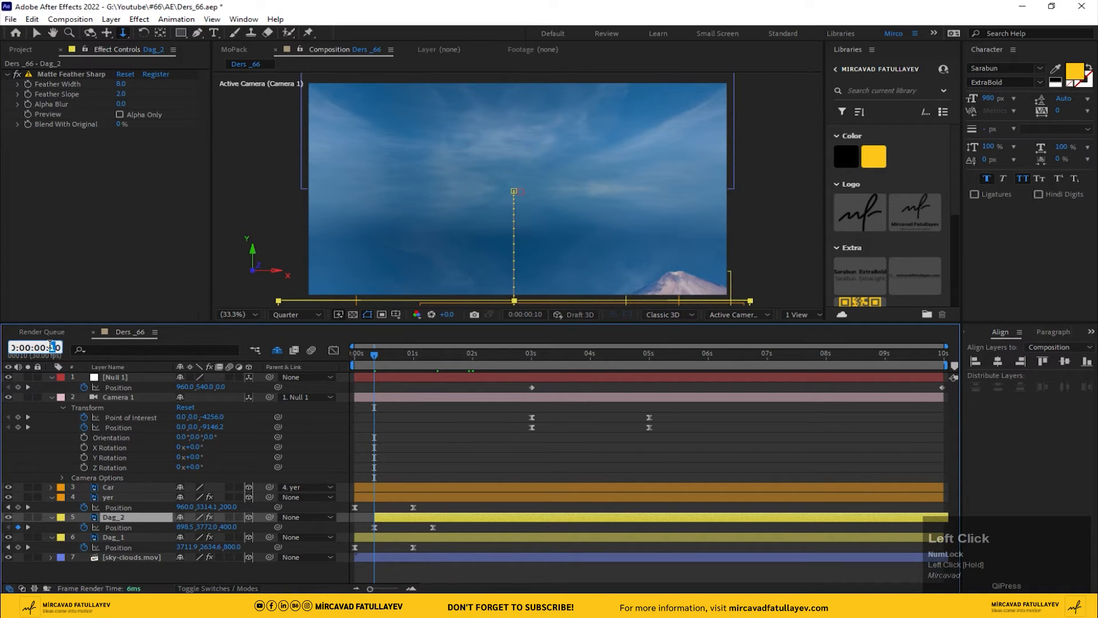
{"action": "type", "text": "2"}
{"action": "key", "text": "Return"}
{"action": "left_click", "coordinate": [118, 528]}
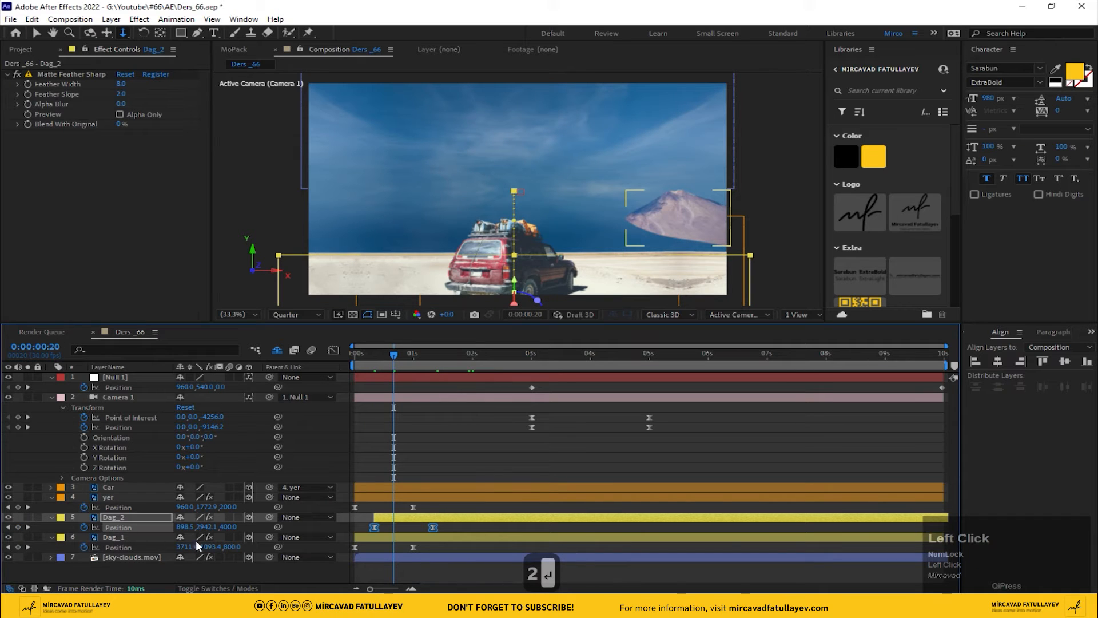
{"action": "left_click", "coordinate": [164, 540]}
{"action": "left_click_drag", "start_coordinate": [377, 544], "coordinate": [416, 541]}
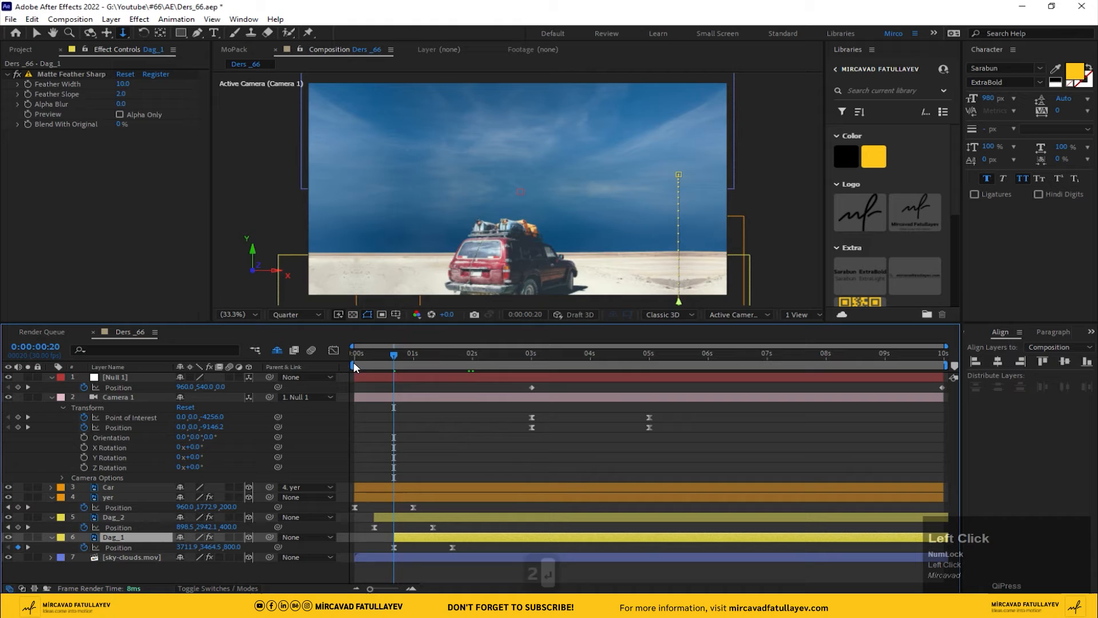
Preview the staggered entrance of the layers from the beginning.
{"action": "key", "text": "space"}
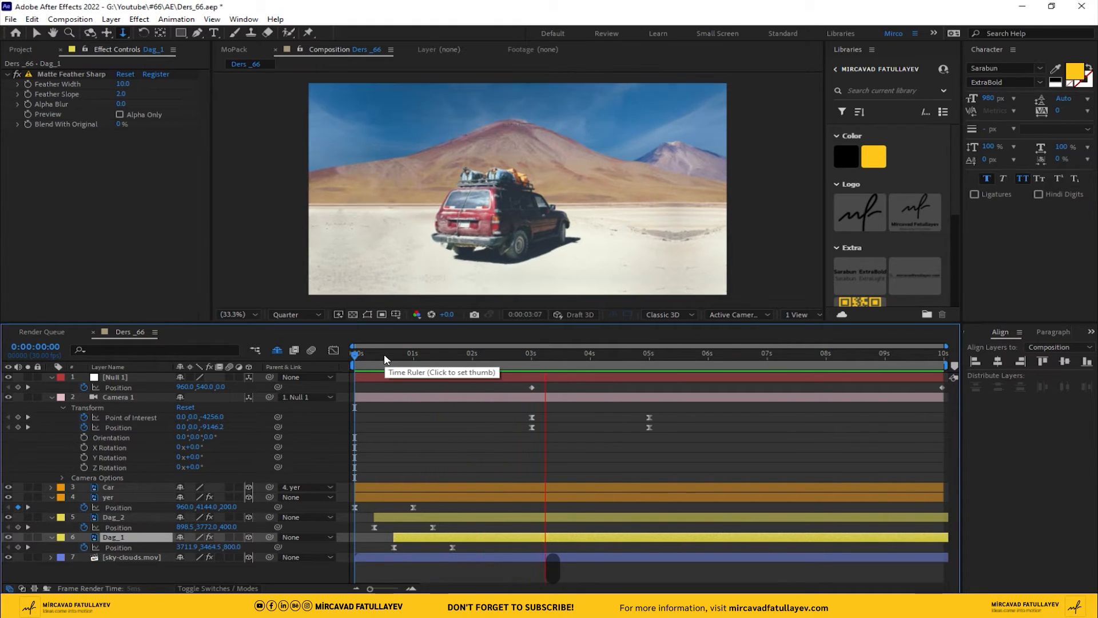
{"action": "left_click_drag", "start_coordinate": [377, 352], "coordinate": [301, 369]}
{"action": "key", "text": "space"}
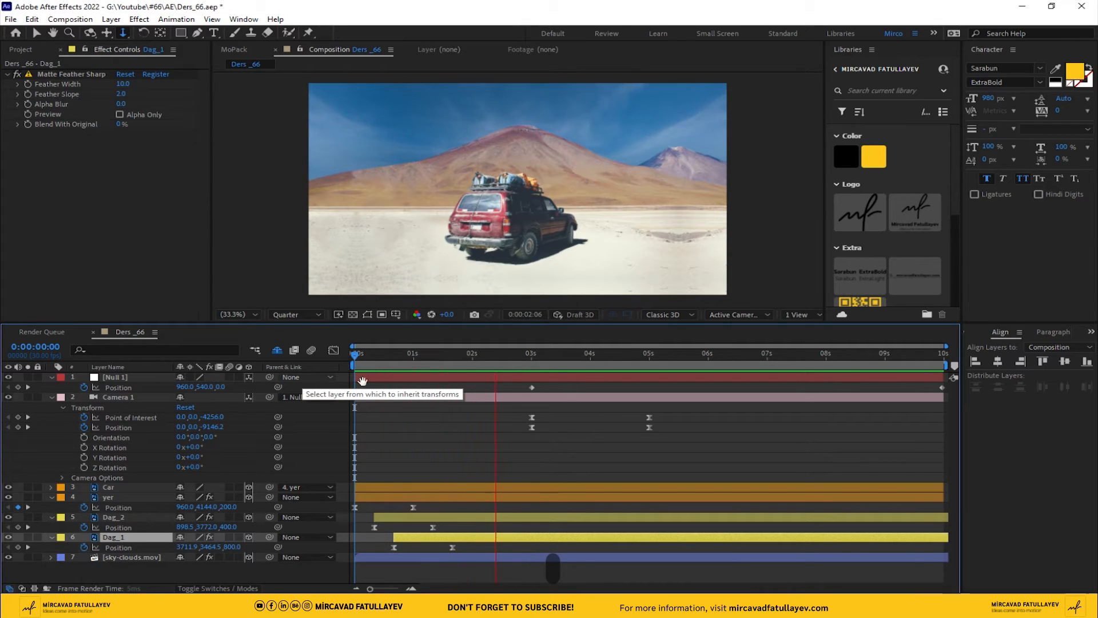
Tighten the stagger by starting Dag_2 at 0:00:00:05 and Dag_1 at 0:00:00:10, and preview it.
{"action": "left_click_drag", "start_coordinate": [383, 359], "coordinate": [363, 364]}
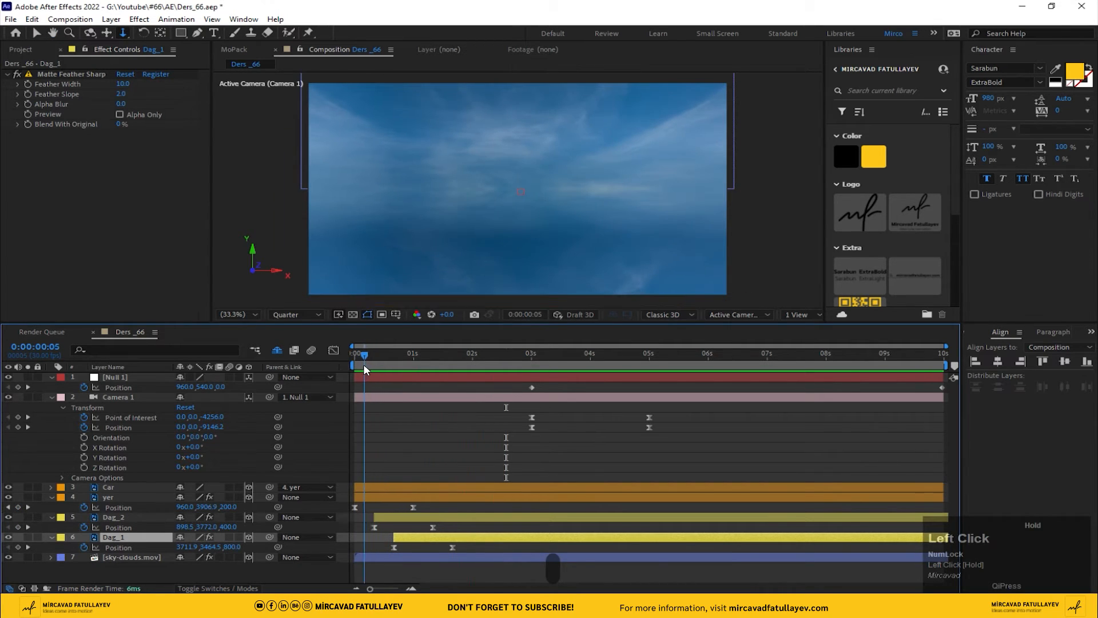
{"action": "left_click_drag", "start_coordinate": [383, 516], "coordinate": [378, 522]}
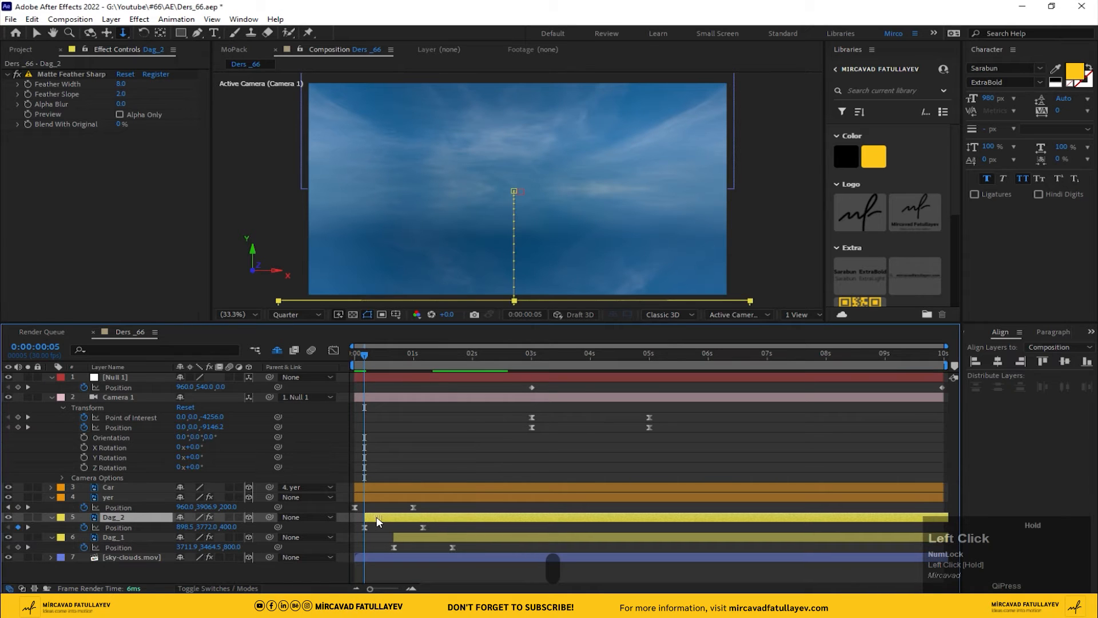
{"action": "left_click_drag", "start_coordinate": [365, 359], "coordinate": [376, 362]}
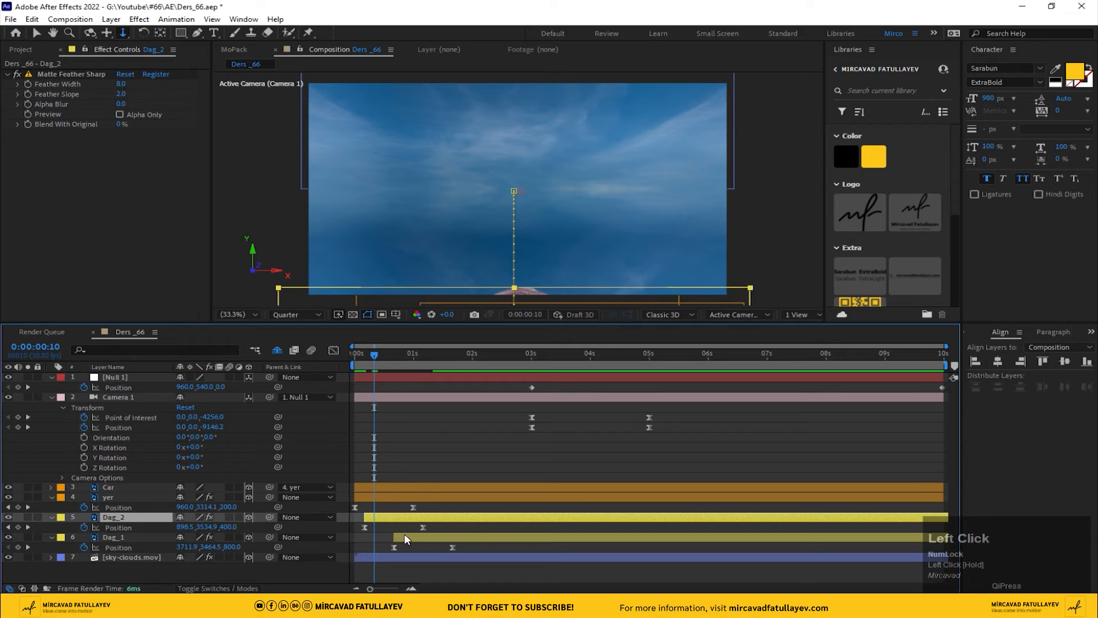
{"action": "left_click_drag", "start_coordinate": [405, 538], "coordinate": [391, 541]}
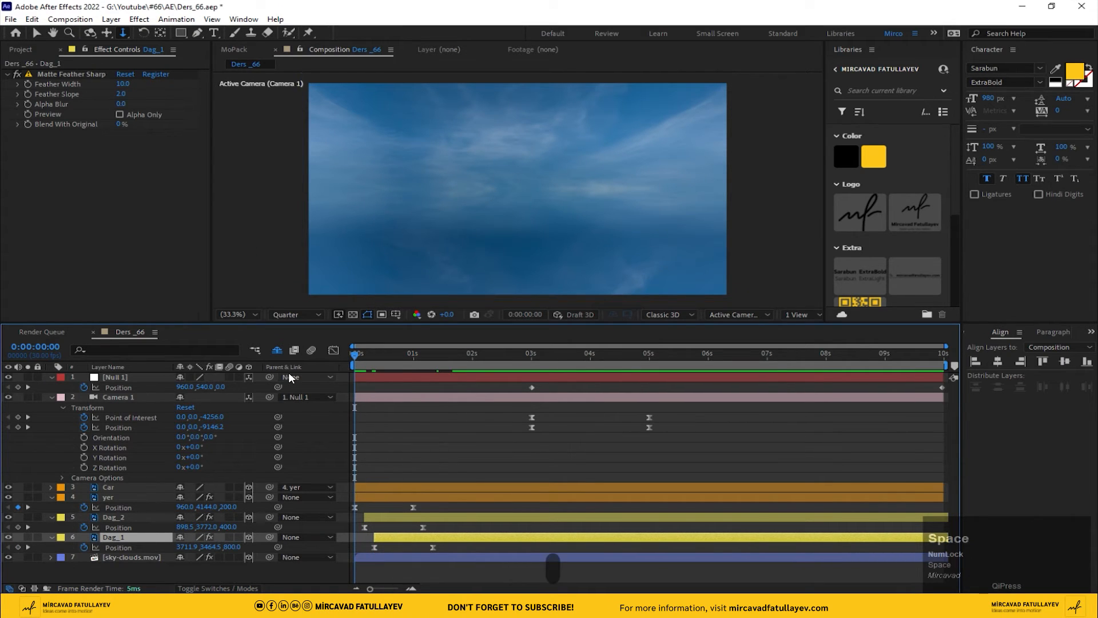
{"action": "key", "text": "space"}
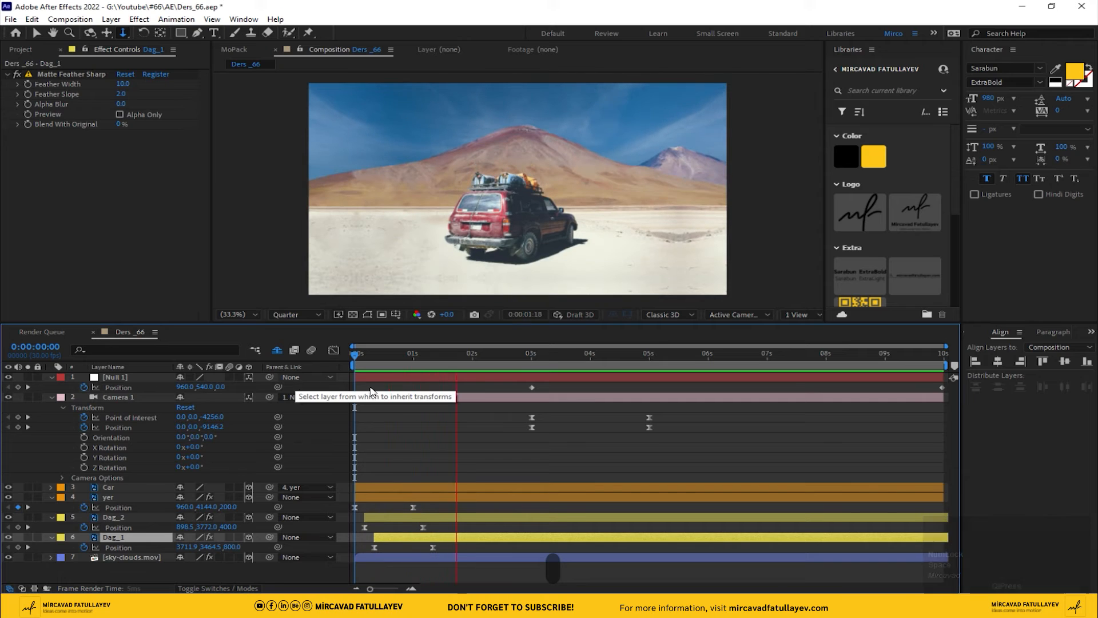
Widen the stagger by starting Dag_2 at 0:00:00:10 and Dag_1 at about 0:00:00:21, and preview it.
{"action": "left_click_drag", "start_coordinate": [363, 356], "coordinate": [383, 359]}
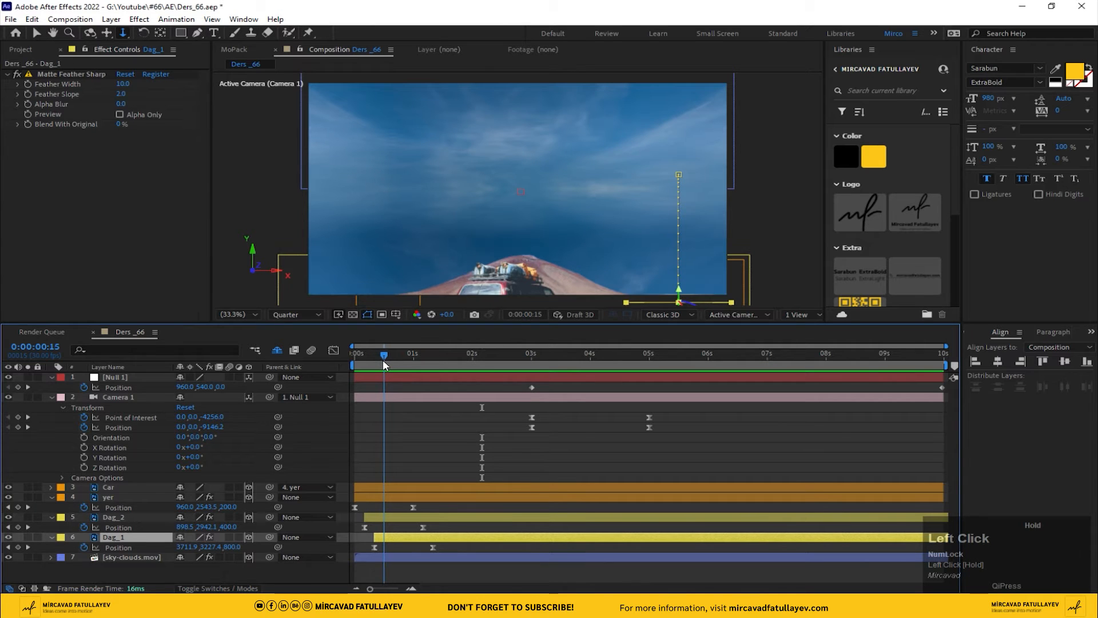
{"action": "left_click_drag", "start_coordinate": [388, 518], "coordinate": [392, 518]}
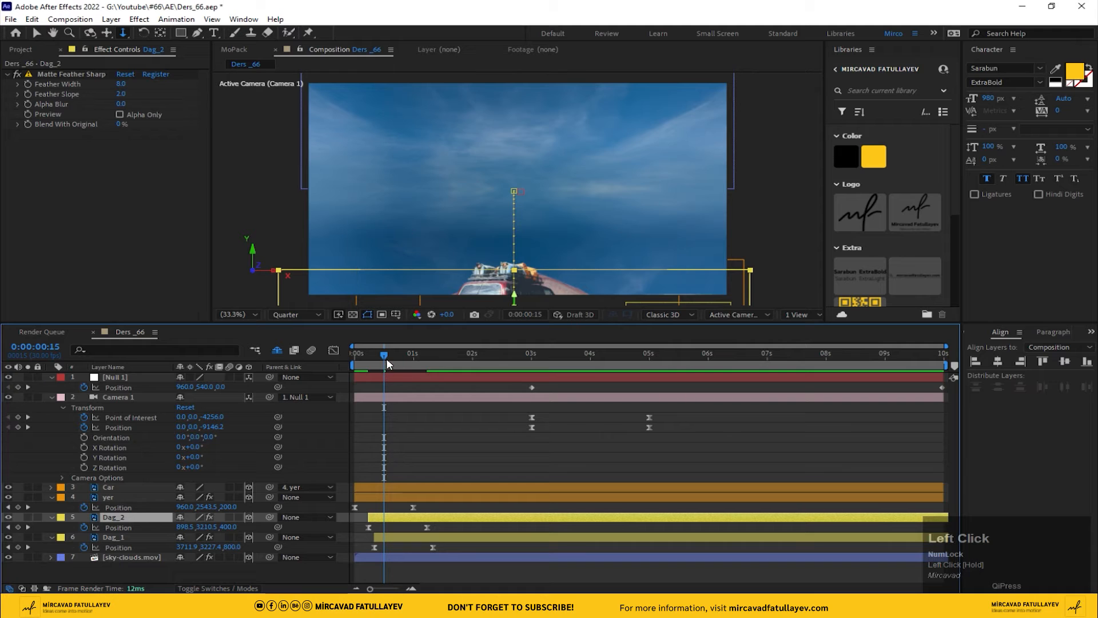
{"action": "left_click_drag", "start_coordinate": [386, 358], "coordinate": [373, 361]}
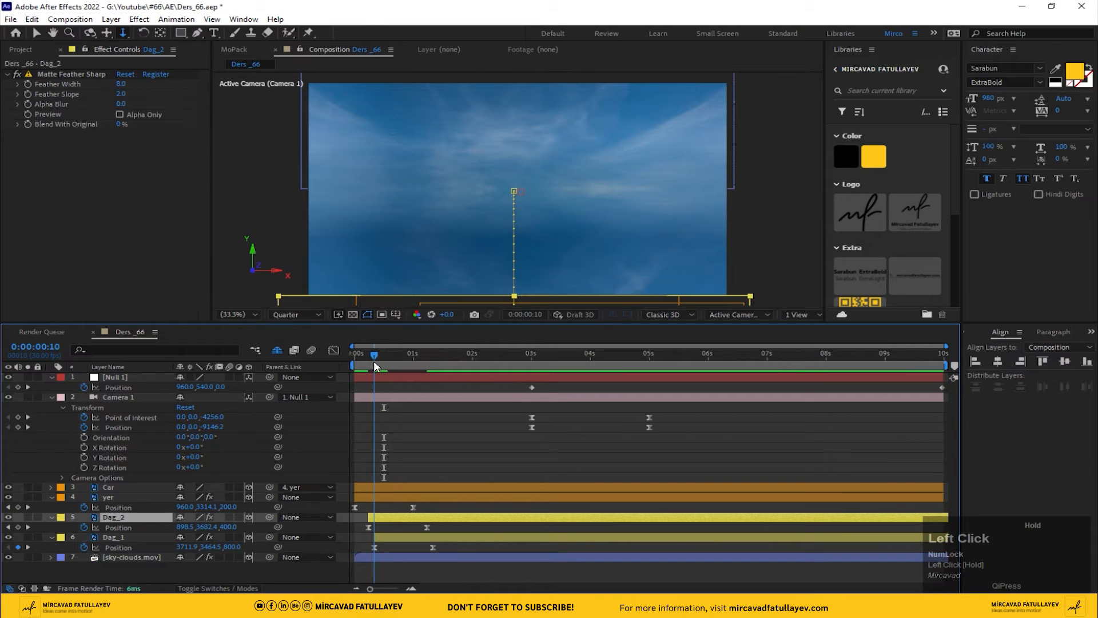
{"action": "left_click_drag", "start_coordinate": [383, 520], "coordinate": [432, 540]}
{"action": "left_click", "coordinate": [412, 540]}
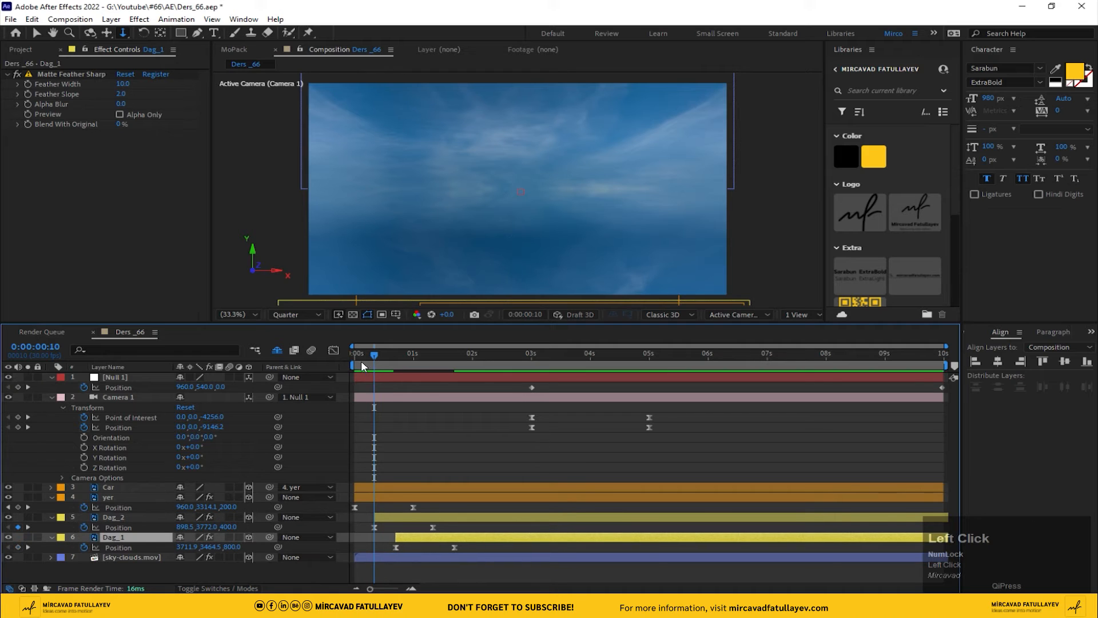
{"action": "key", "text": "space"}
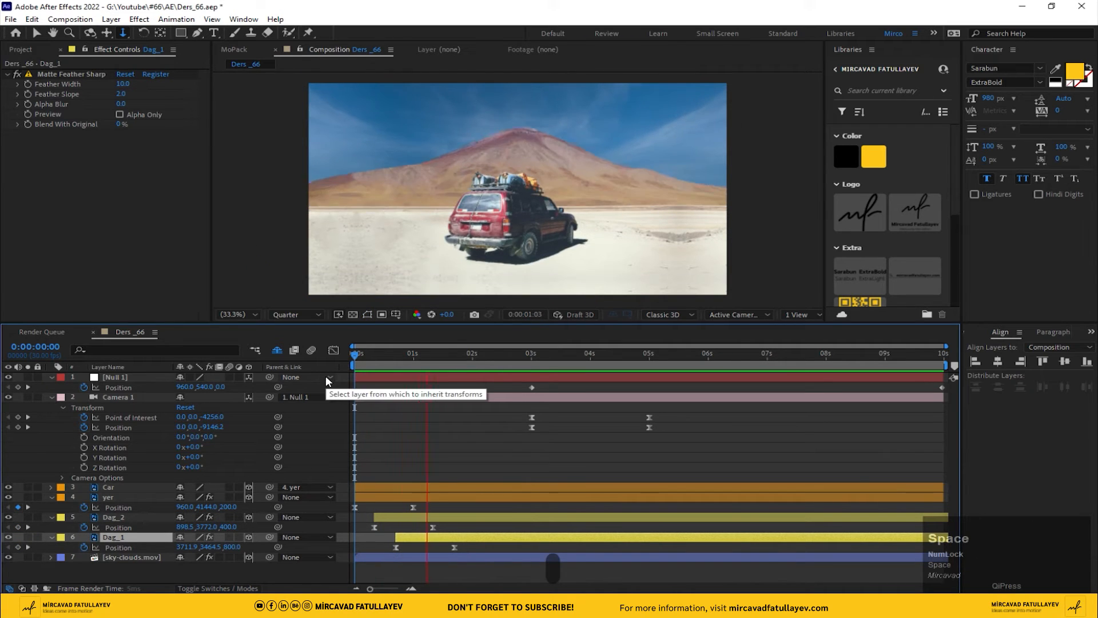
Pull both mountain layers earlier, to about frame 4 for Dag_2 and frame 7 for Dag_1, and preview it.
{"action": "left_click", "coordinate": [363, 355]}
{"action": "left_click_drag", "start_coordinate": [363, 354], "coordinate": [386, 357]}
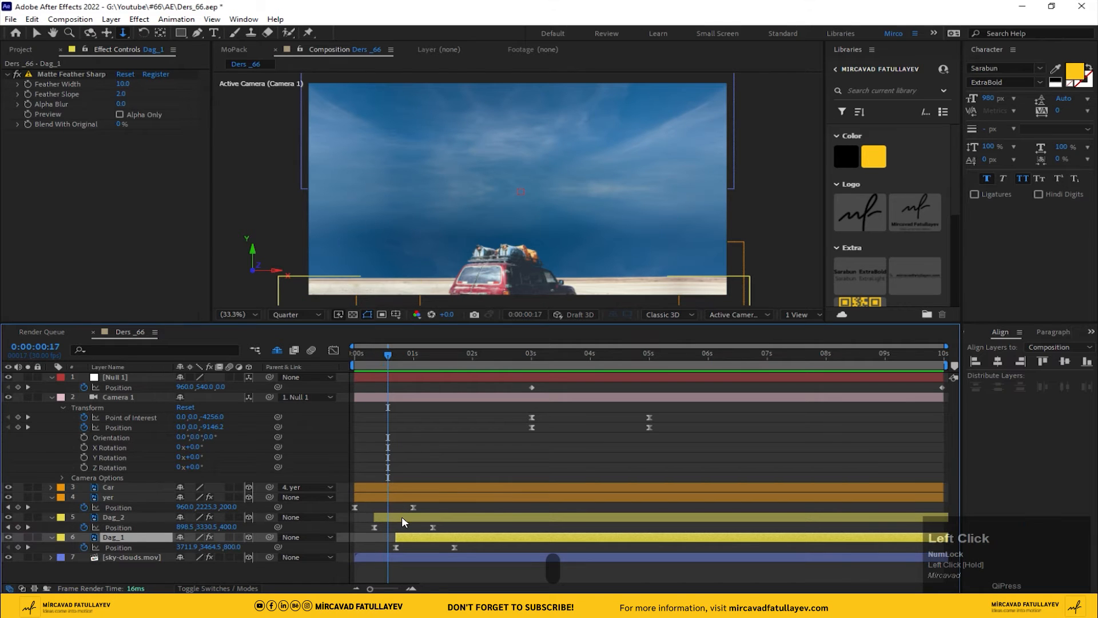
{"action": "left_click_drag", "start_coordinate": [403, 517], "coordinate": [399, 541]}
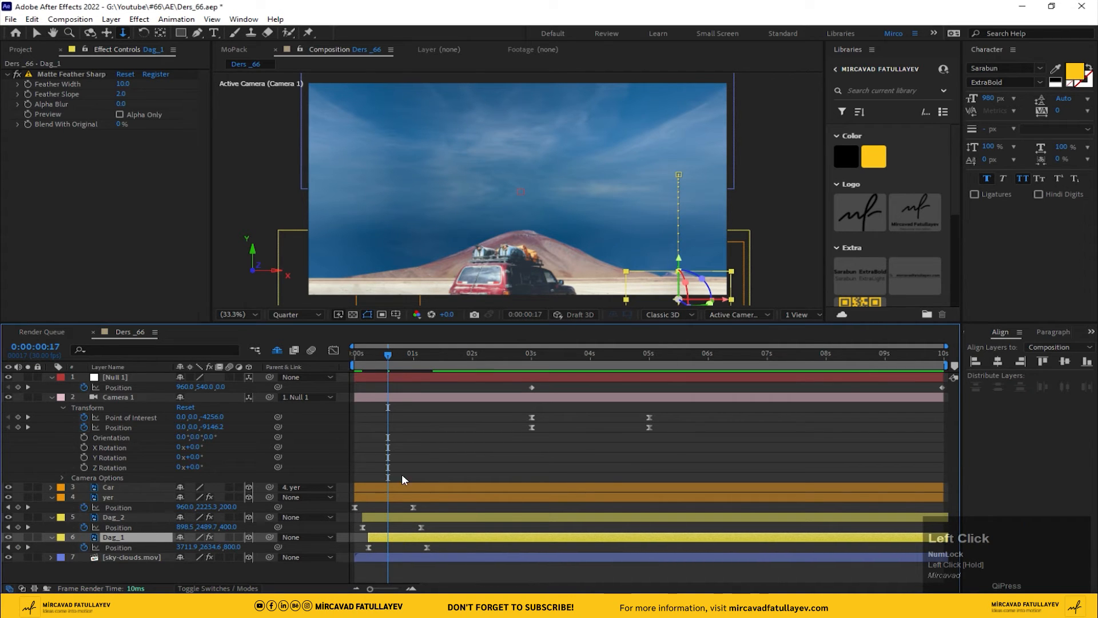
{"action": "left_click_drag", "start_coordinate": [391, 362], "coordinate": [286, 376]}
{"action": "key", "text": "space"}
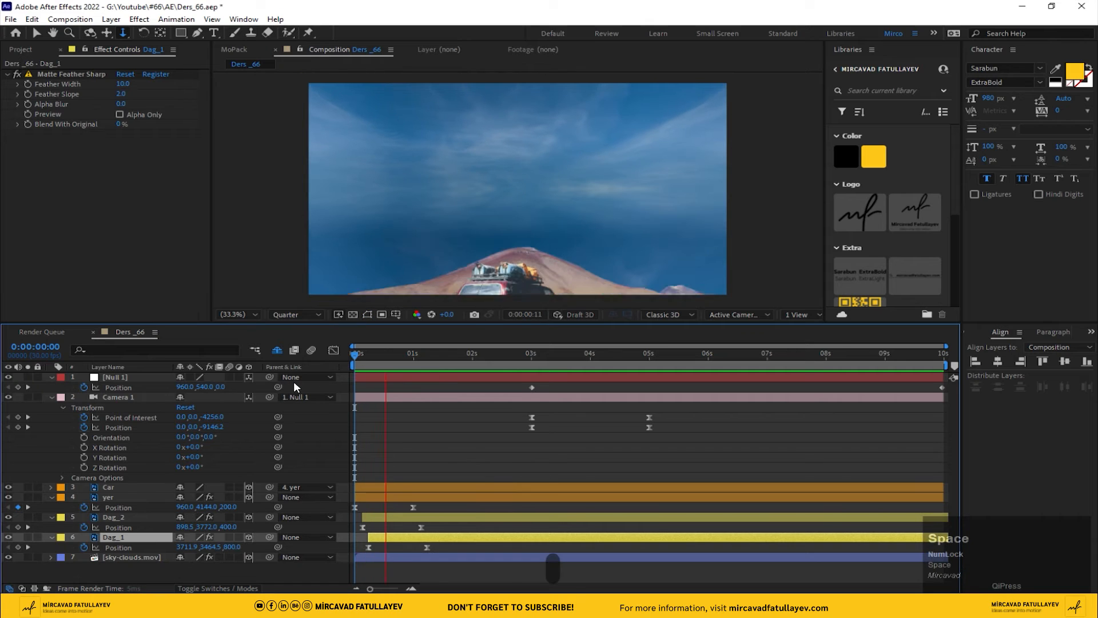
Start Dag_2 at 0:00:00:06 and Dag_1 at 0:00:00:12, and preview the staggered entrance.
{"action": "left_click_drag", "start_coordinate": [378, 354], "coordinate": [366, 376]}
{"action": "left_click_drag", "start_coordinate": [368, 517], "coordinate": [372, 517]}
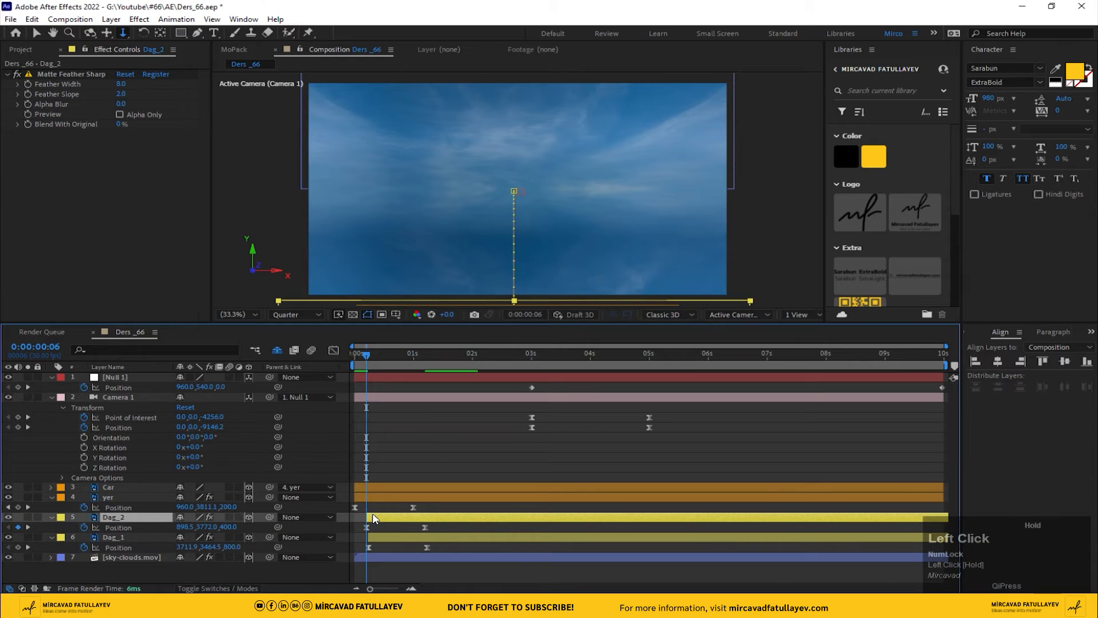
{"action": "left_click", "coordinate": [48, 348]}
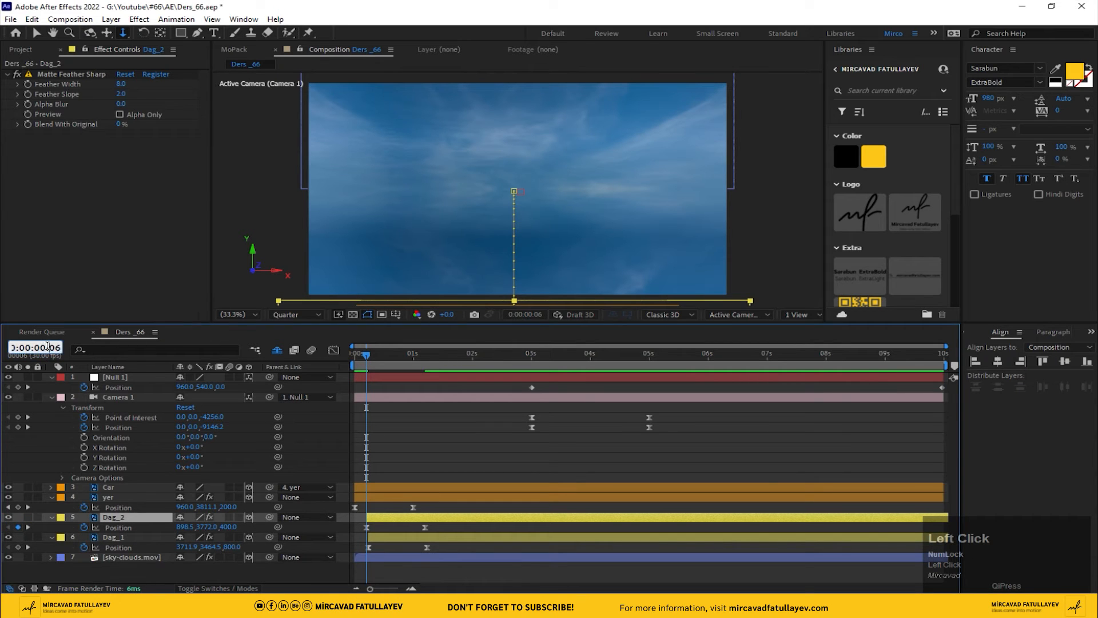
{"action": "type", "text": "12"}
{"action": "key", "text": "Return"}
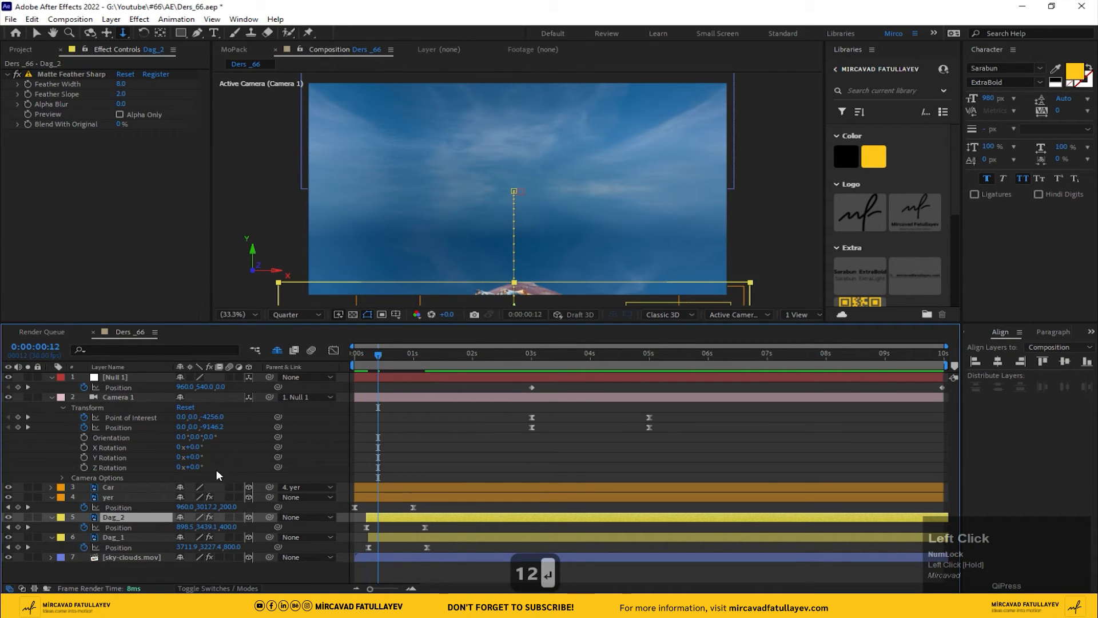
{"action": "left_click_drag", "start_coordinate": [383, 540], "coordinate": [391, 540]}
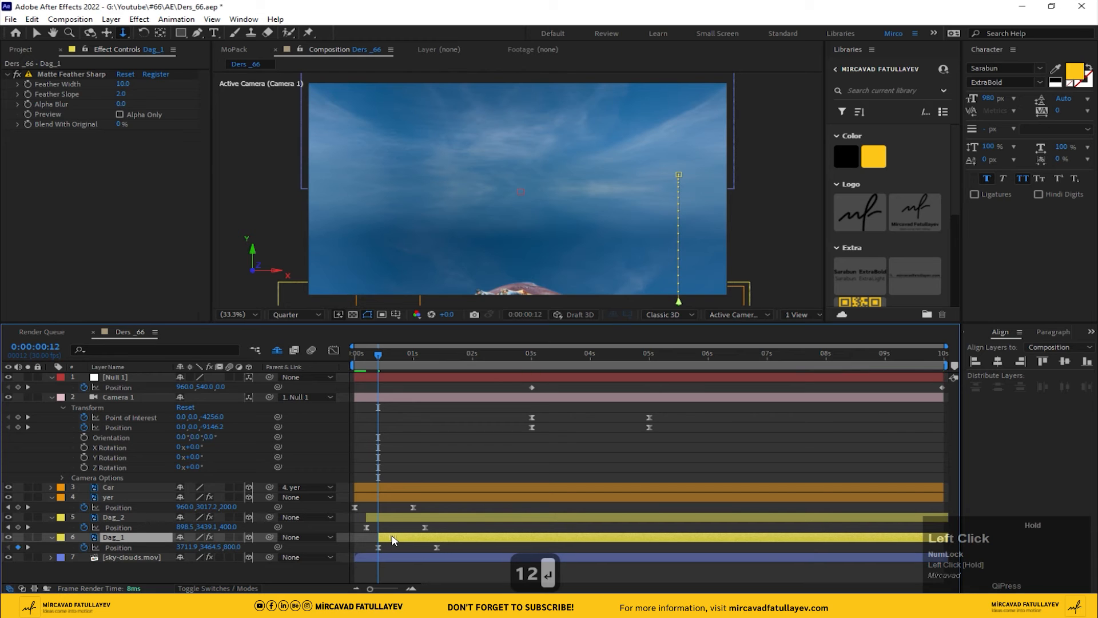
{"action": "key", "text": "space"}
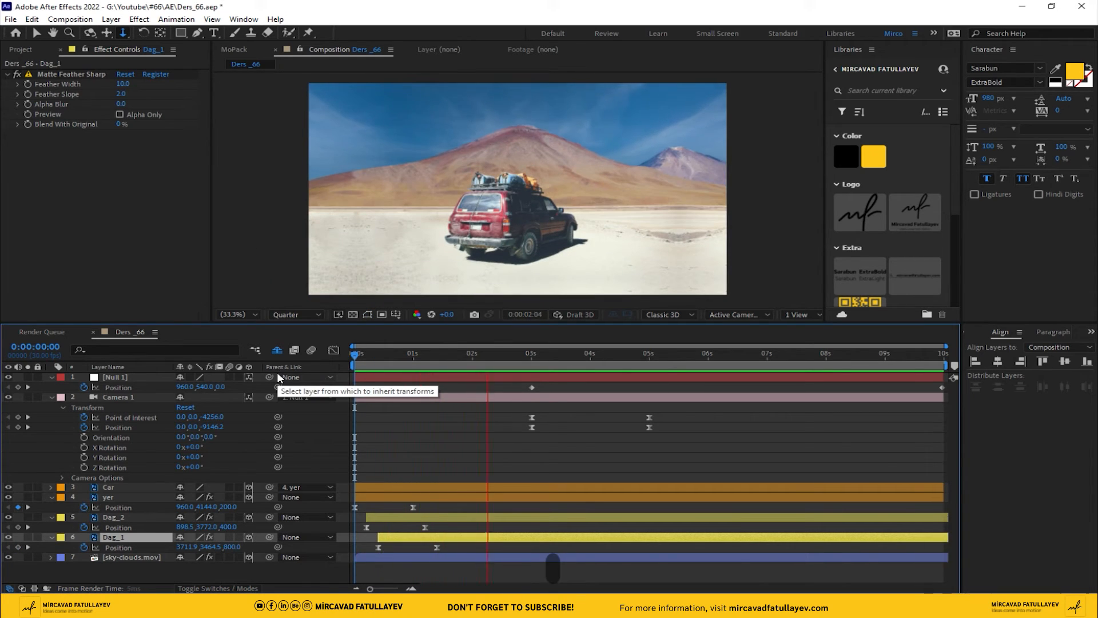
Move the current time to Dag_1's ending keyframe at 0:00:01:12, deselect all layers and save the project.
{"action": "left_click", "coordinate": [465, 359]}
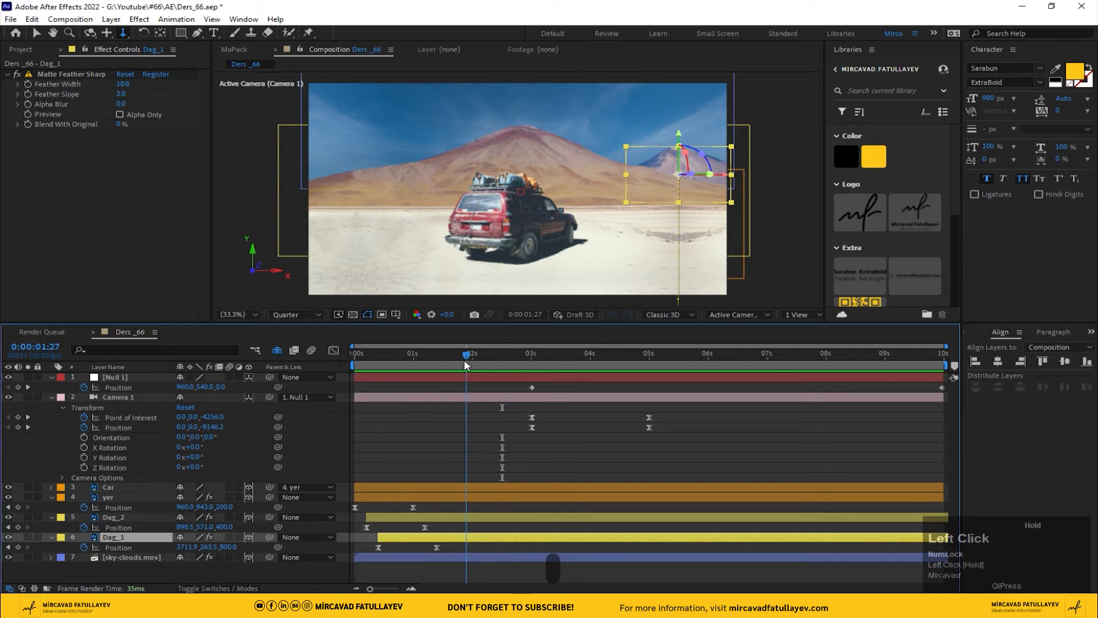
{"action": "left_click_drag", "start_coordinate": [465, 360], "coordinate": [436, 375]}
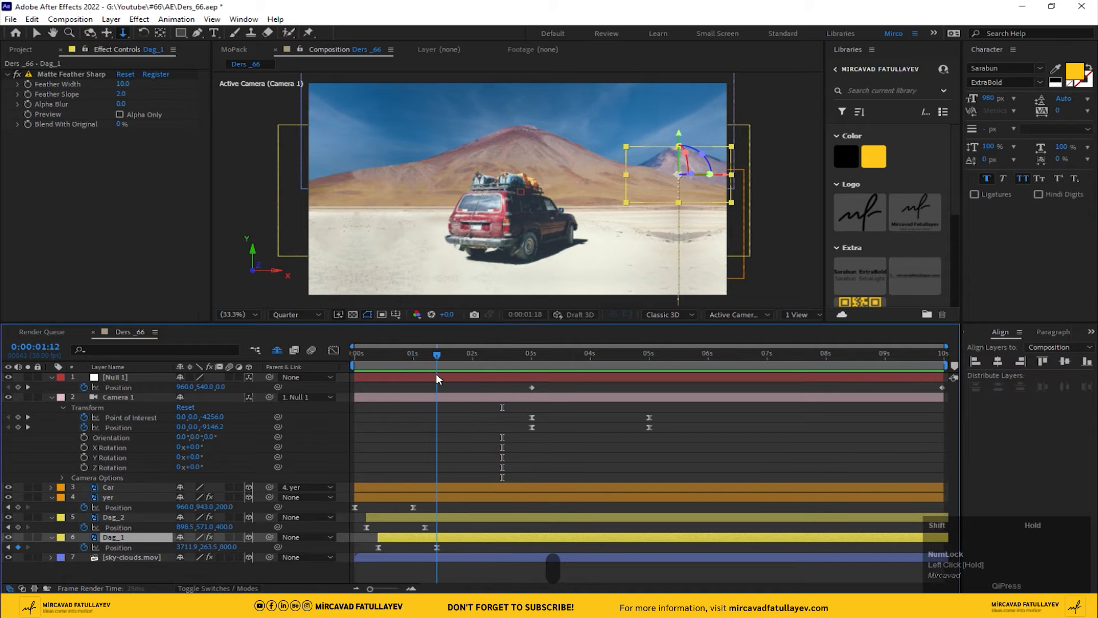
{"action": "left_click", "coordinate": [494, 458]}
{"action": "key", "text": "ctrl+s"}
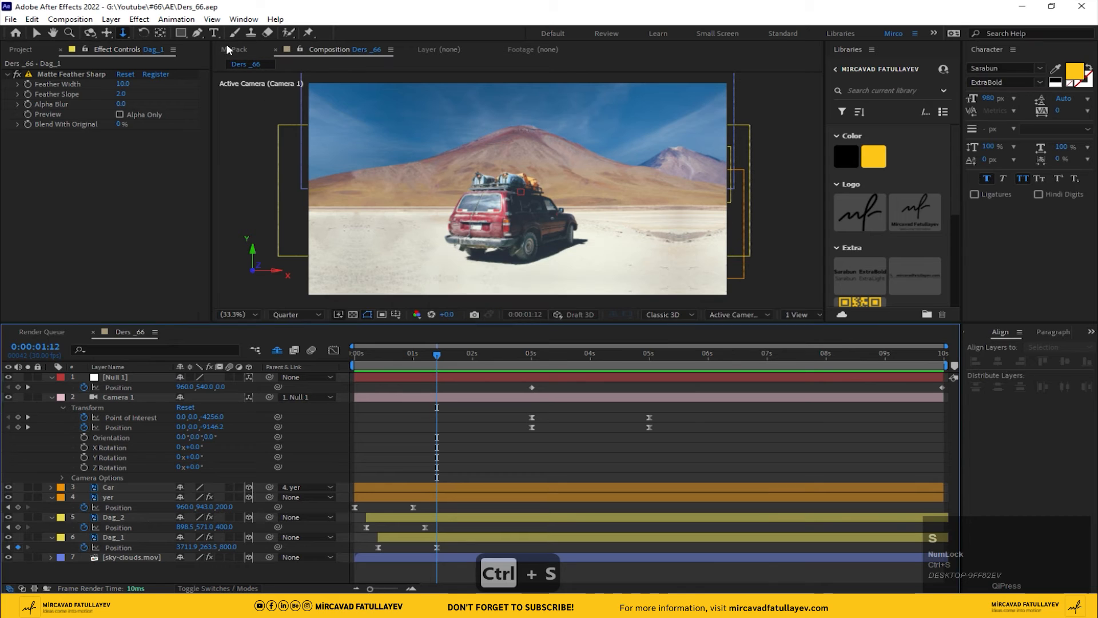
Add the text TR in the sky above the car and set its font size to 250 px.
{"action": "left_click", "coordinate": [216, 35]}
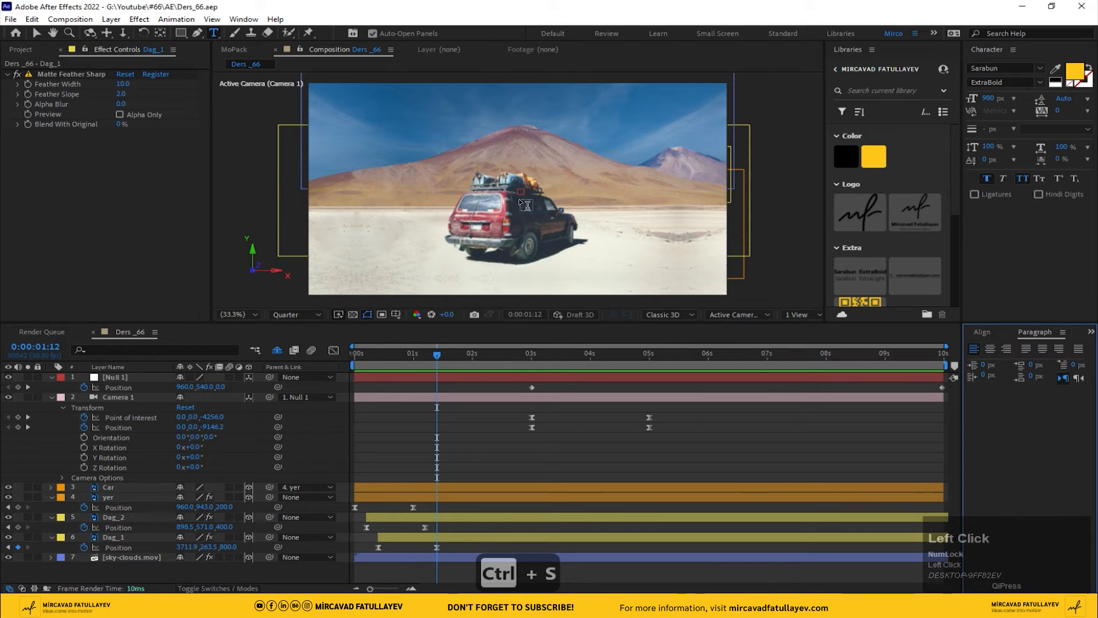
{"action": "left_click", "coordinate": [458, 142]}
{"action": "type", "text": "T"}
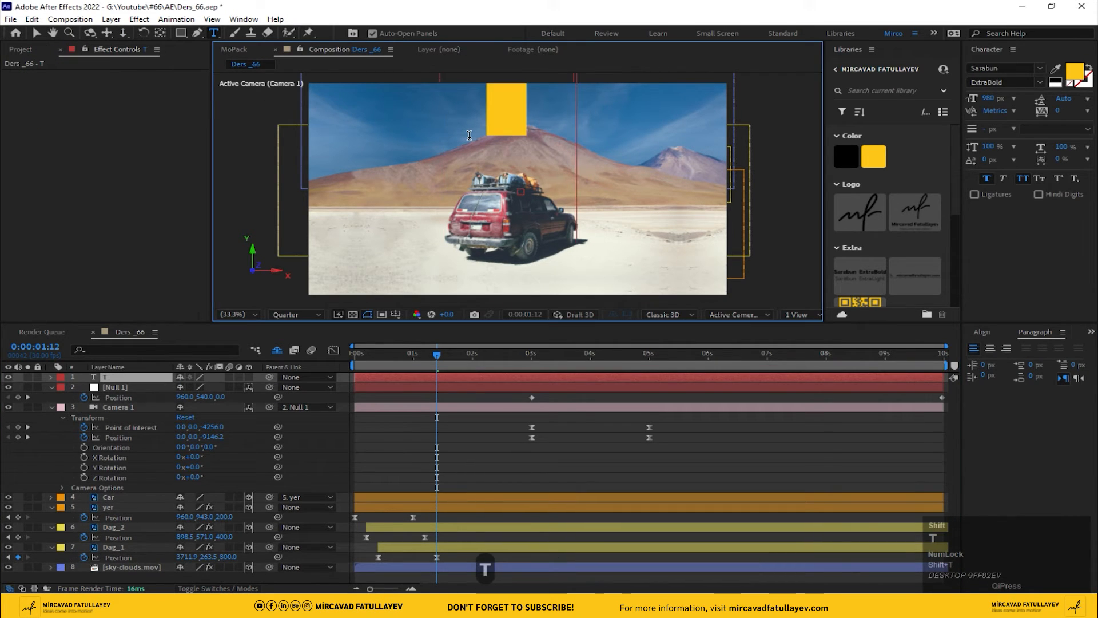
{"action": "type", "text": "R"}
{"action": "key", "text": "ctrl+a"}
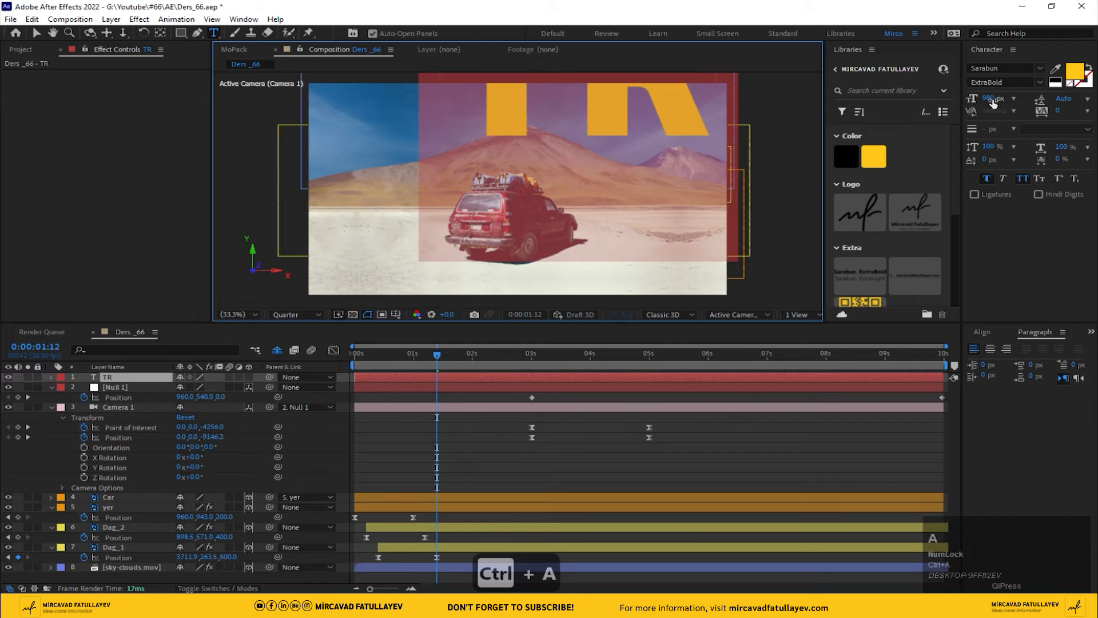
{"action": "left_click", "coordinate": [995, 98]}
{"action": "type", "text": "250"}
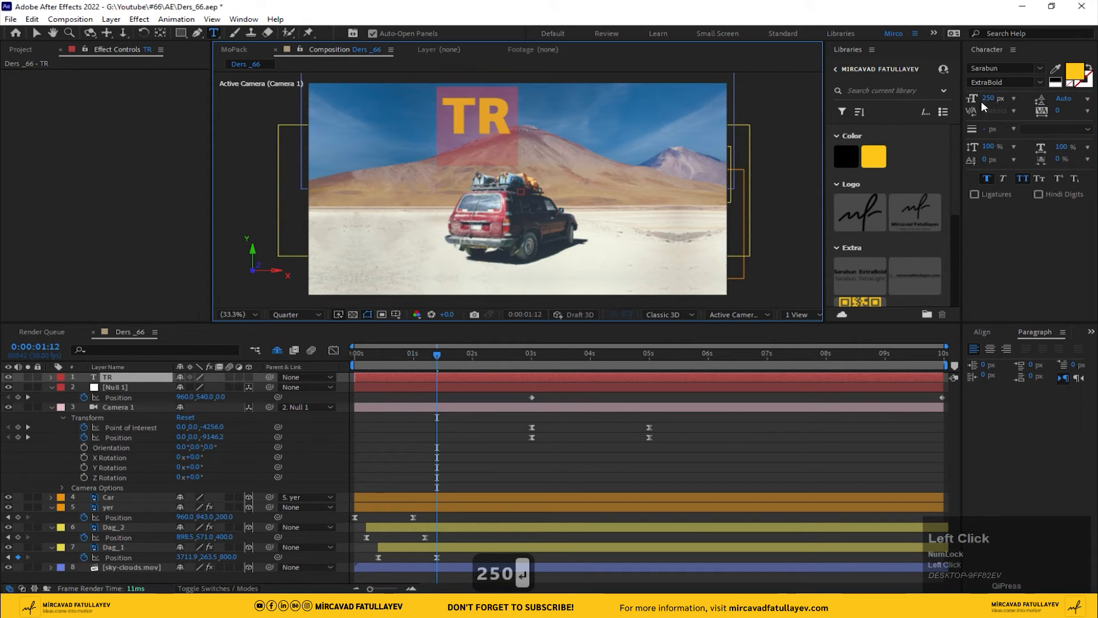
Complete the sky title so that it reads TRAVEL and leave text editing.
{"action": "left_click", "coordinate": [519, 117]}
{"action": "key", "text": "Right"}
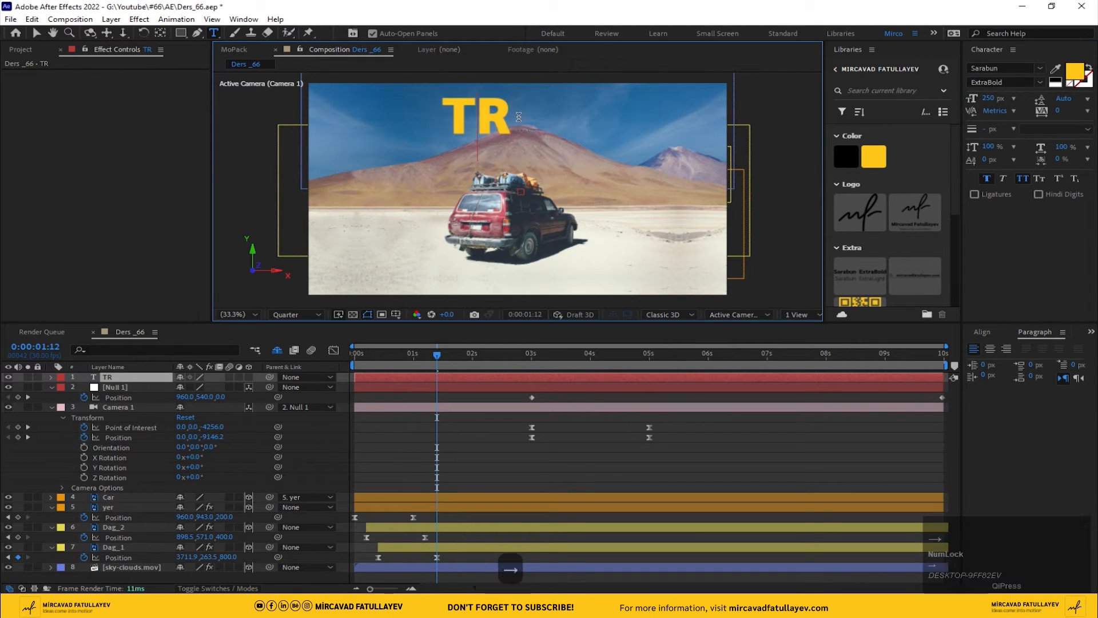
{"action": "type", "text": "A"}
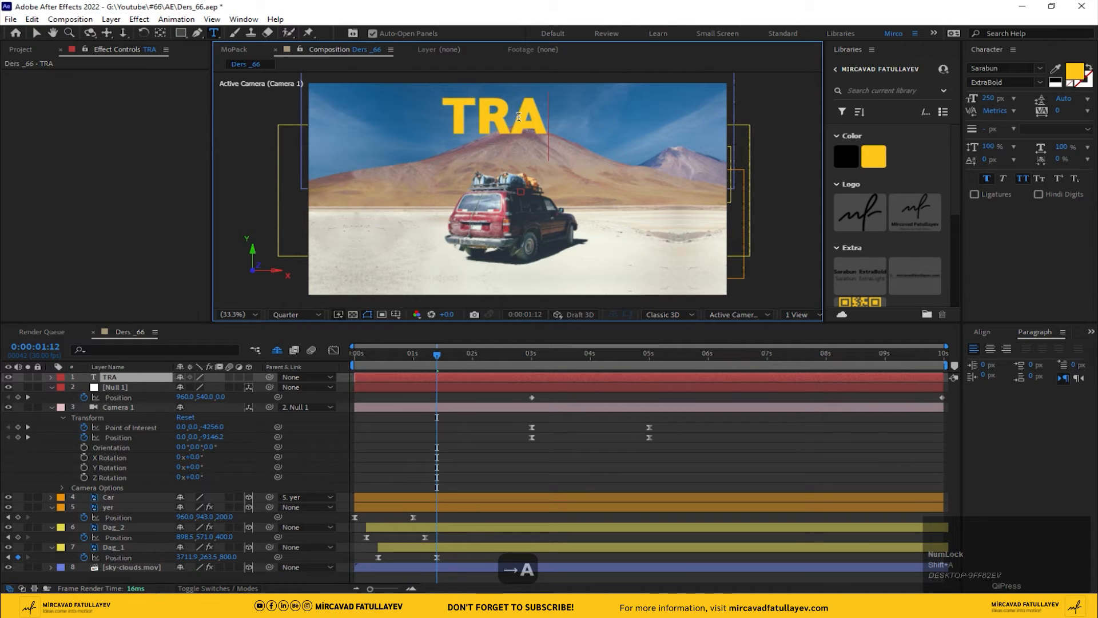
{"action": "type", "text": "ve"}
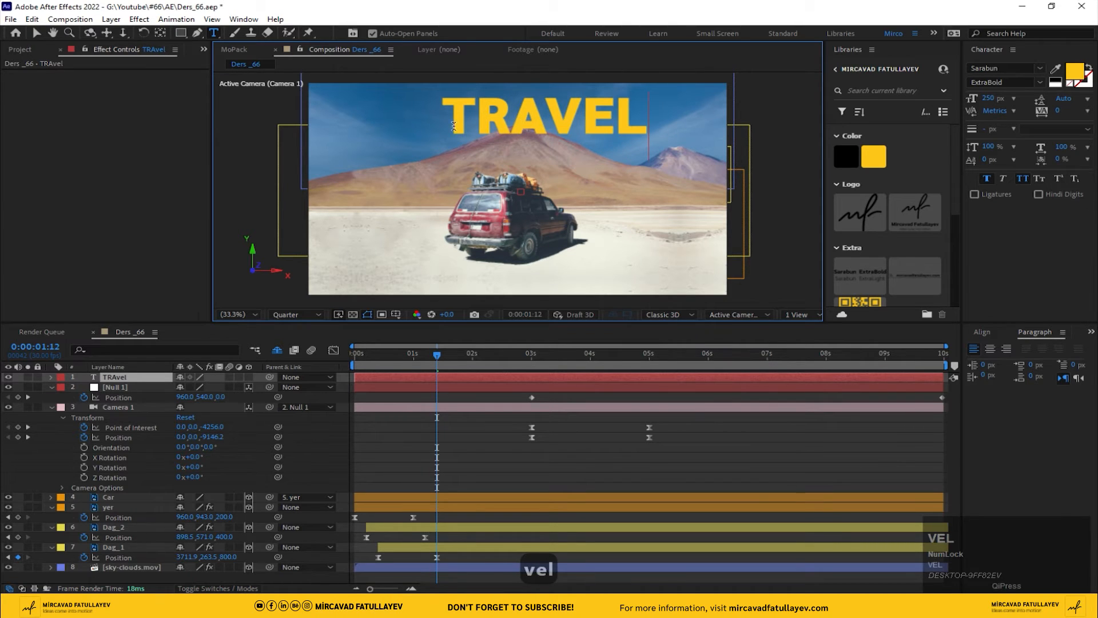
{"action": "left_click", "coordinate": [36, 33]}
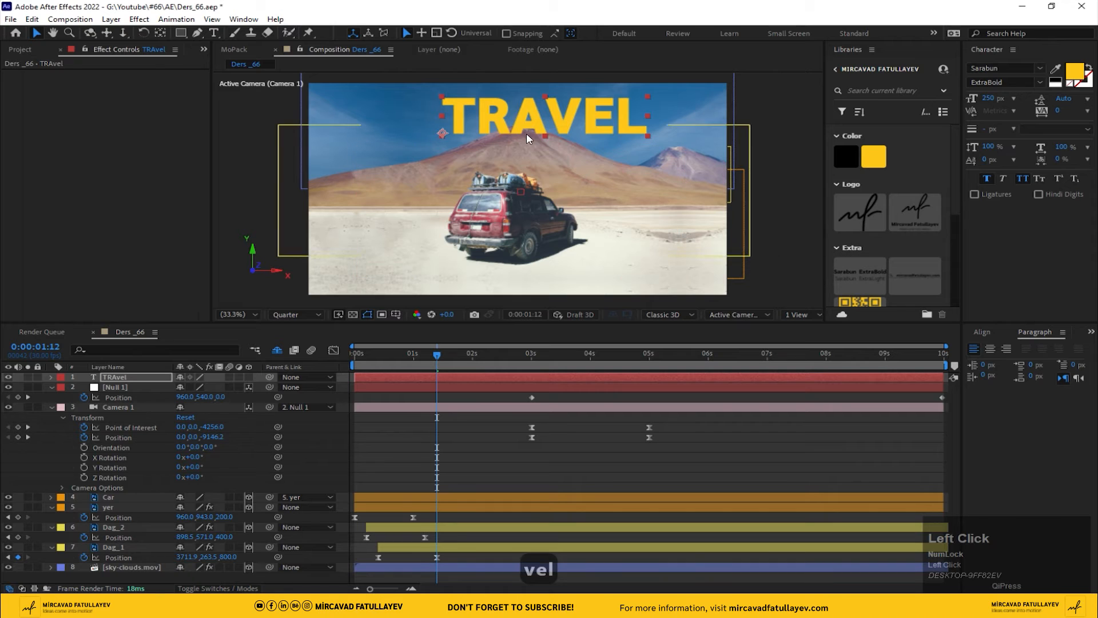
Center the TRAVEL text's anchor point in its content and align the text to the composition's horizontal and vertical center.
{"action": "right_click", "coordinate": [519, 115]}
{"action": "mouse_move", "coordinate": [624, 173]}
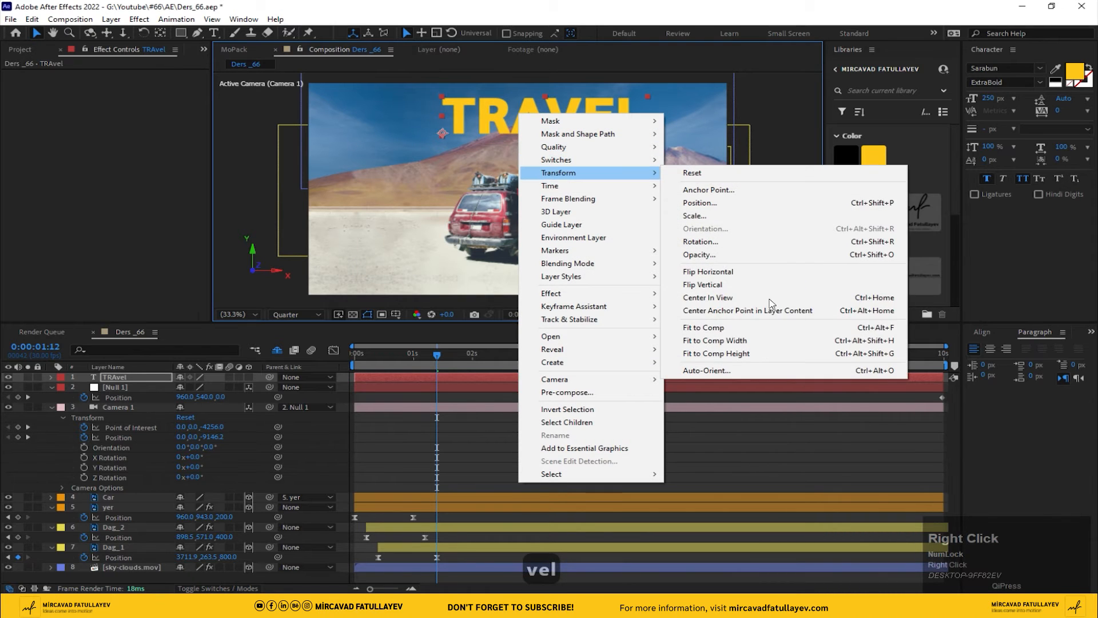
{"action": "left_click", "coordinate": [755, 312]}
{"action": "left_click", "coordinate": [994, 333]}
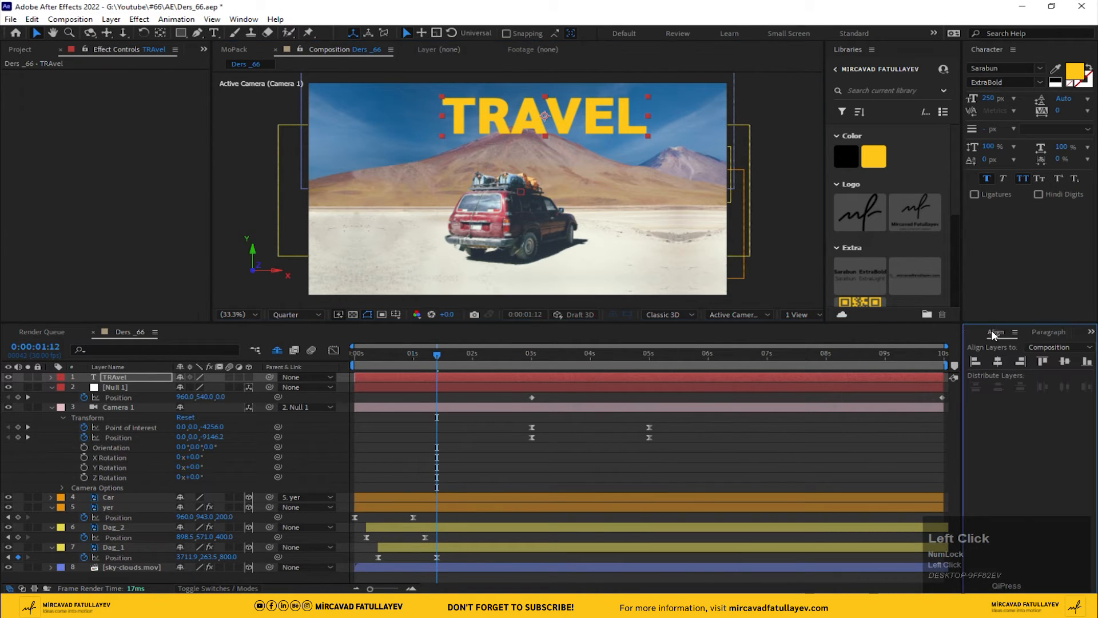
{"action": "left_click", "coordinate": [999, 362]}
{"action": "left_click", "coordinate": [1065, 362]}
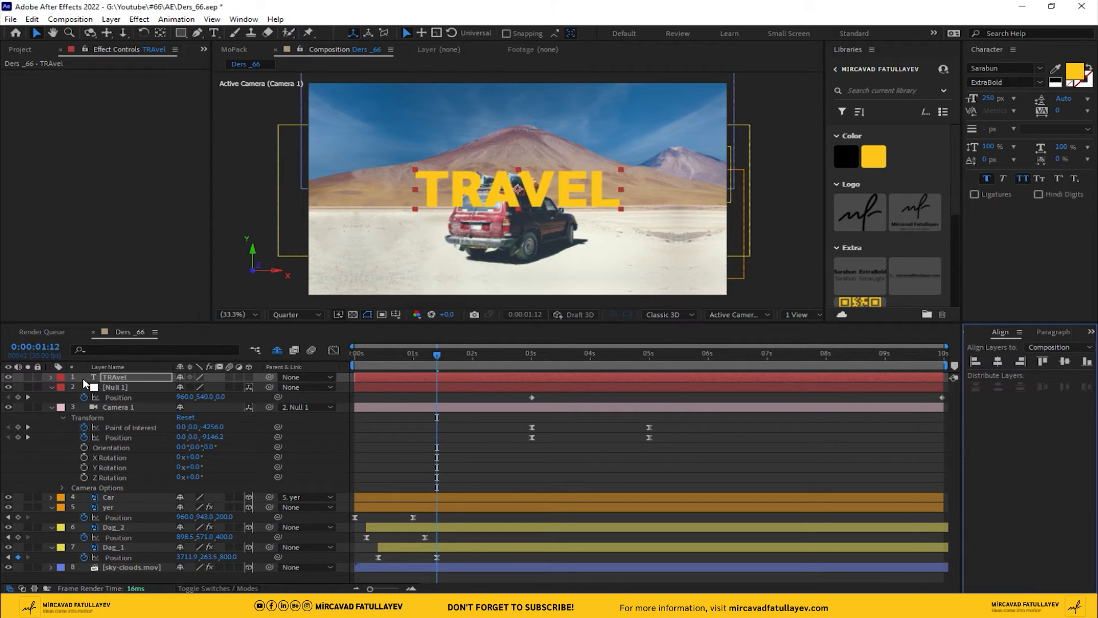
Add an Opacity animator to the TRAVEL text, solo the layer and set the animator's opacity to 0% with the time at 0:00:00:00.
{"action": "left_click", "coordinate": [50, 377]}
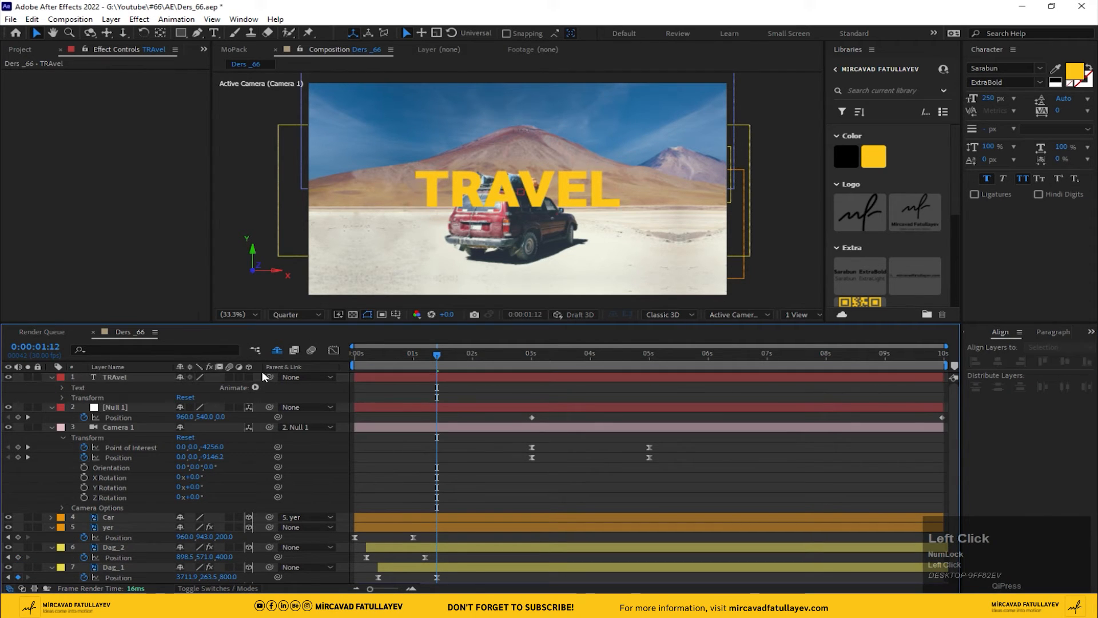
{"action": "left_click", "coordinate": [255, 388]}
{"action": "left_click", "coordinate": [317, 229]}
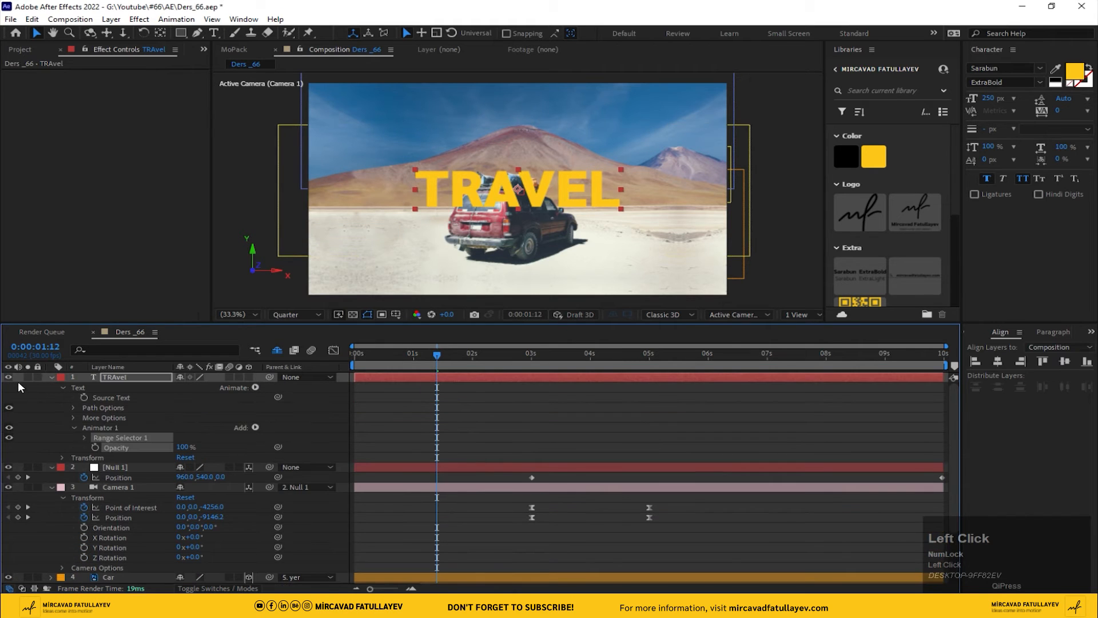
{"action": "left_click", "coordinate": [28, 377]}
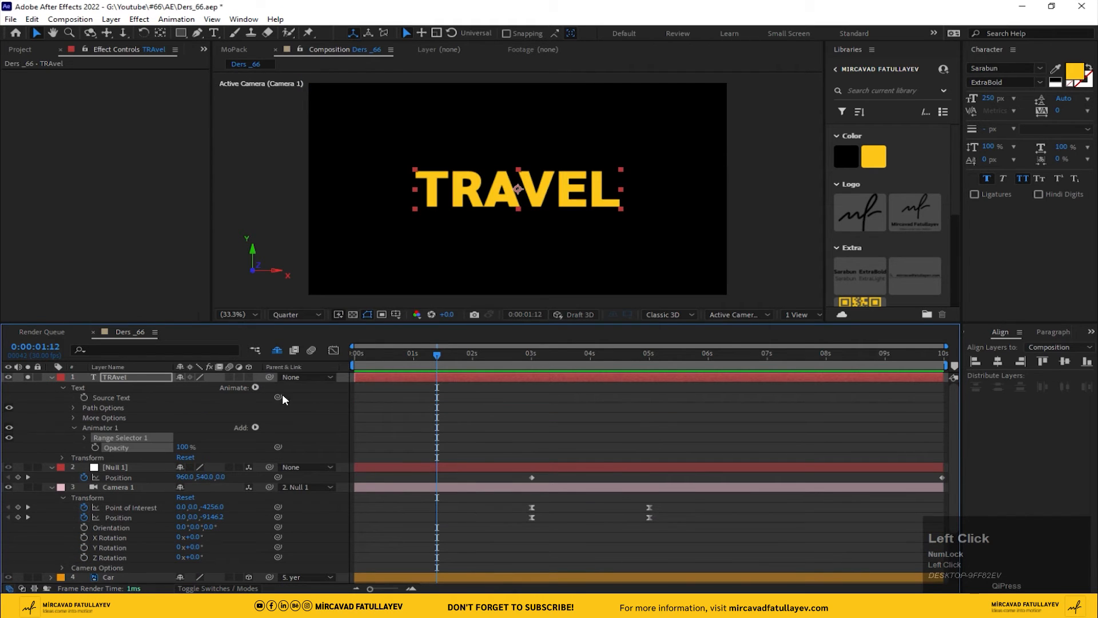
{"action": "left_click_drag", "start_coordinate": [437, 355], "coordinate": [218, 422]}
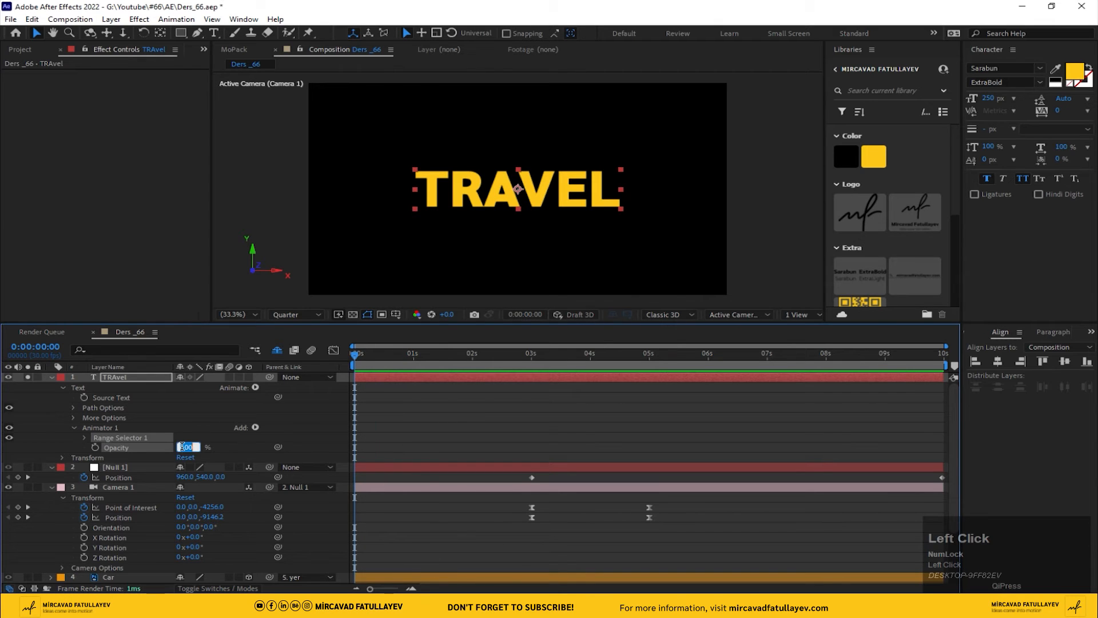
{"action": "type", "text": "0"}
{"action": "key", "text": "Return"}
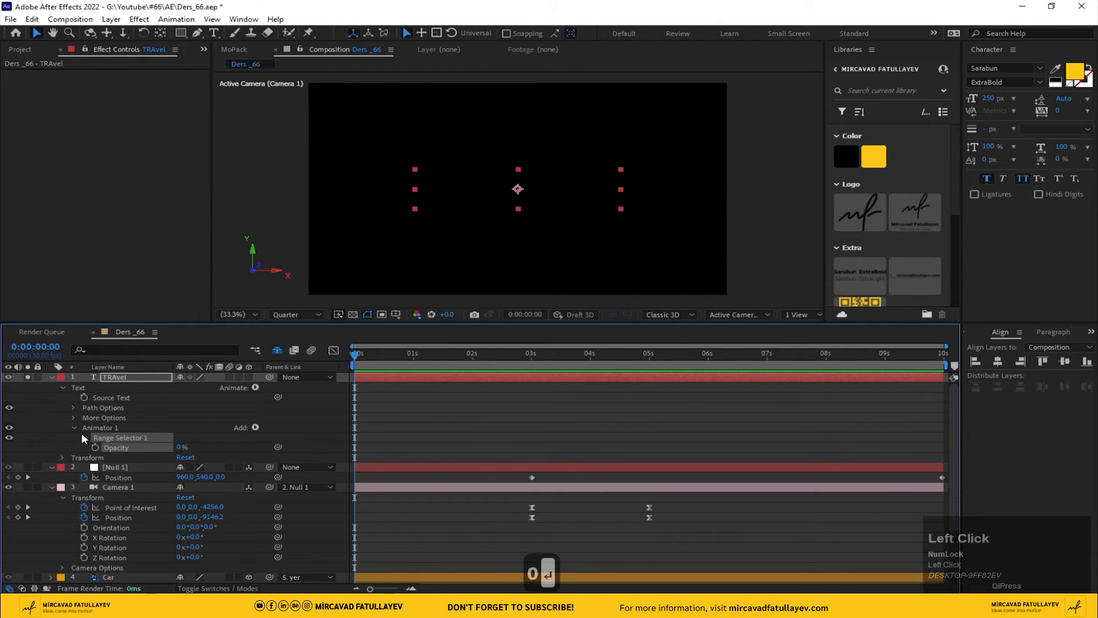
In the advanced Range Selector options, set Smoothness to 0% and turn on Randomize Order.
{"action": "left_click", "coordinate": [83, 436]}
{"action": "left_click", "coordinate": [97, 477]}
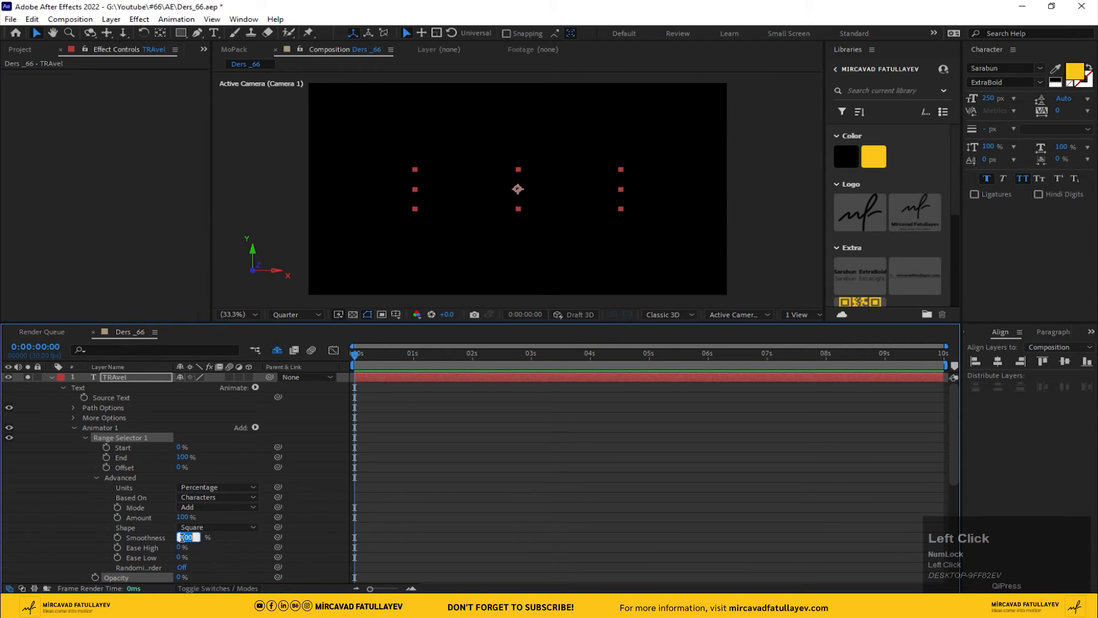
{"action": "type", "text": "0"}
{"action": "key", "text": "Return"}
{"action": "scroll", "coordinate": [189, 515], "scroll_direction": "down", "scroll_amount": 2}
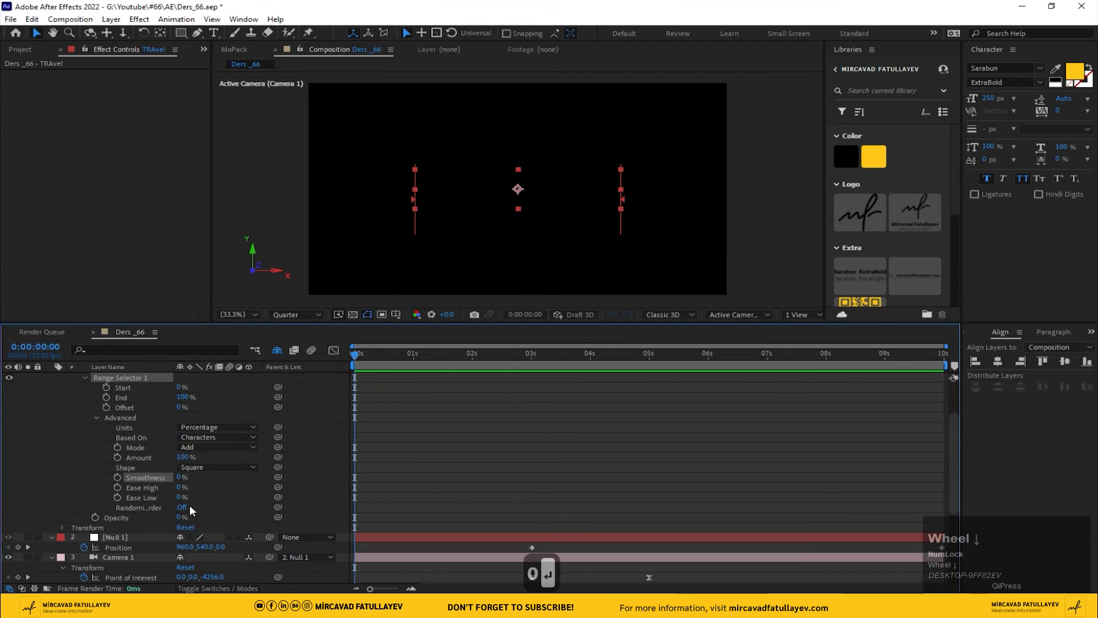
{"action": "left_click", "coordinate": [180, 507]}
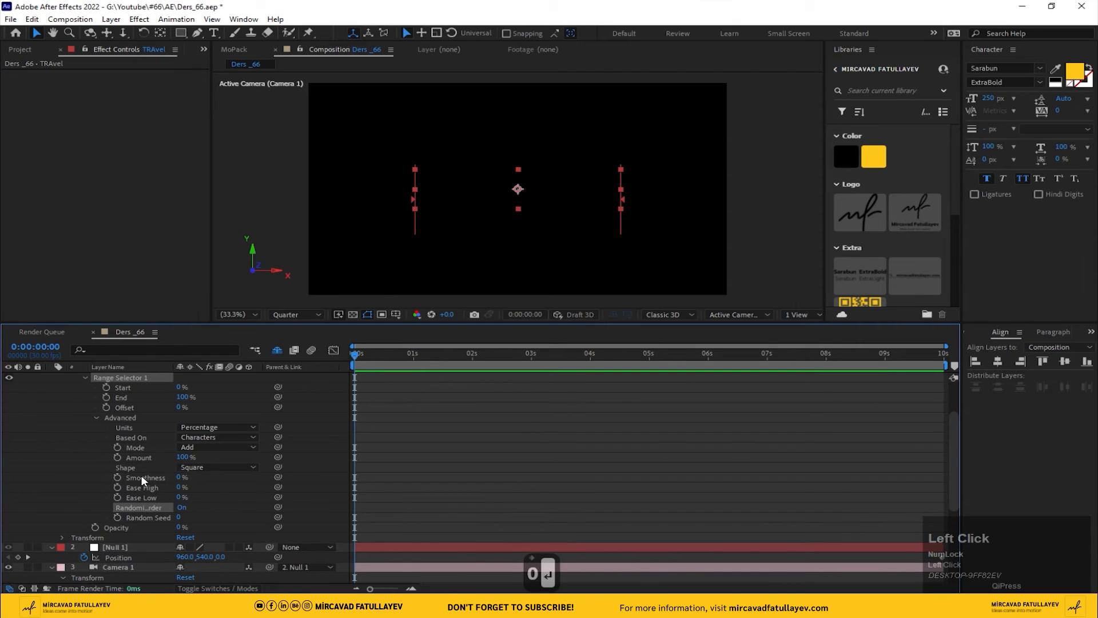
Keyframe the Random Seed from 0 at 0:00:00:00 to 30 at 0:00:02:00.
{"action": "left_click", "coordinate": [117, 518]}
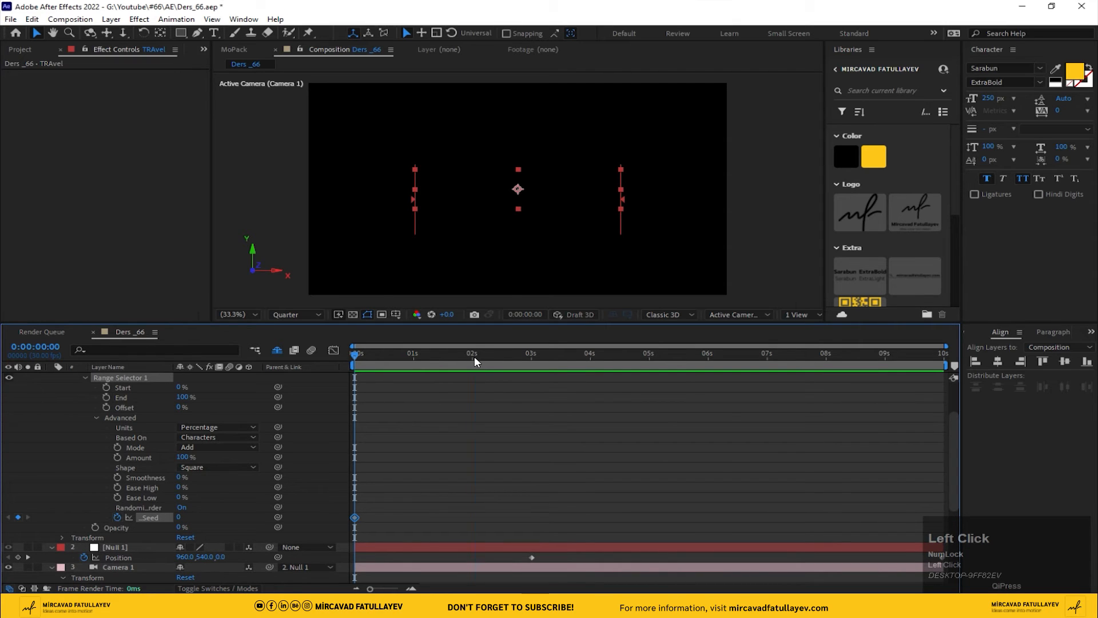
{"action": "left_click", "coordinate": [472, 356]}
{"action": "left_click", "coordinate": [174, 525]}
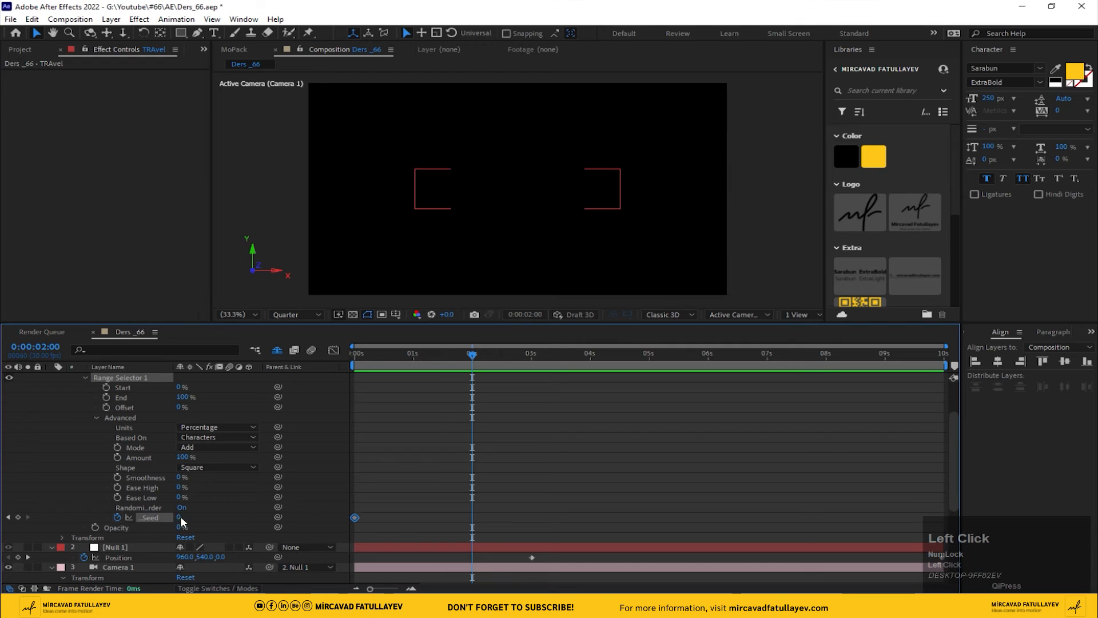
{"action": "type", "text": "30"}
{"action": "key", "text": "Return"}
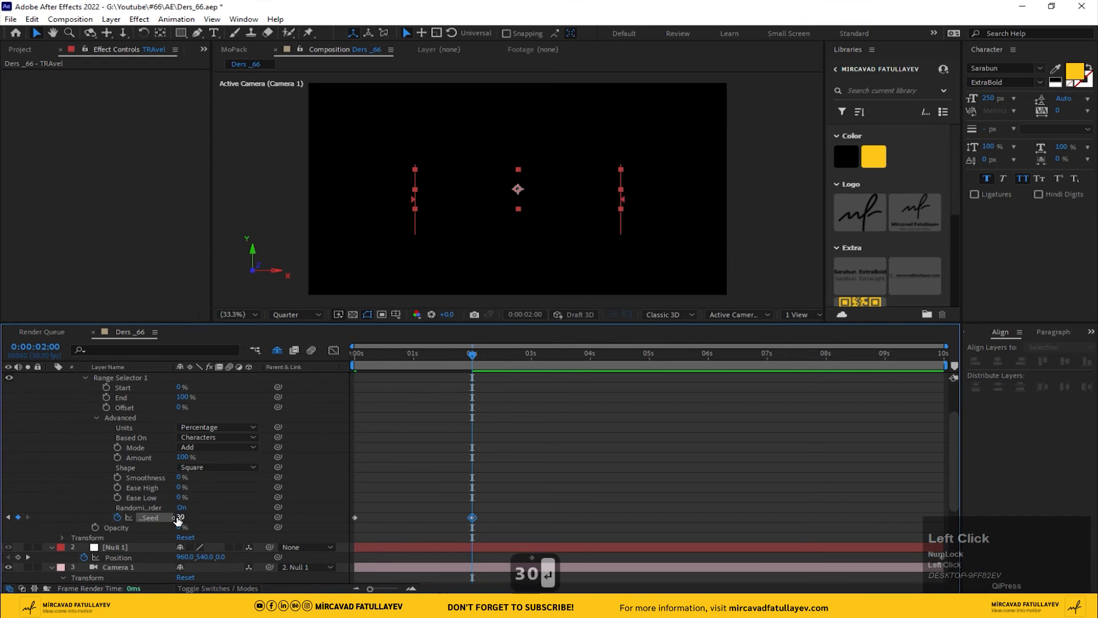
Keyframe the Range Selector's Start from 0% at 0:00:00:00 to 100% at 0:00:02:00.
{"action": "left_click_drag", "start_coordinate": [471, 351], "coordinate": [238, 403]}
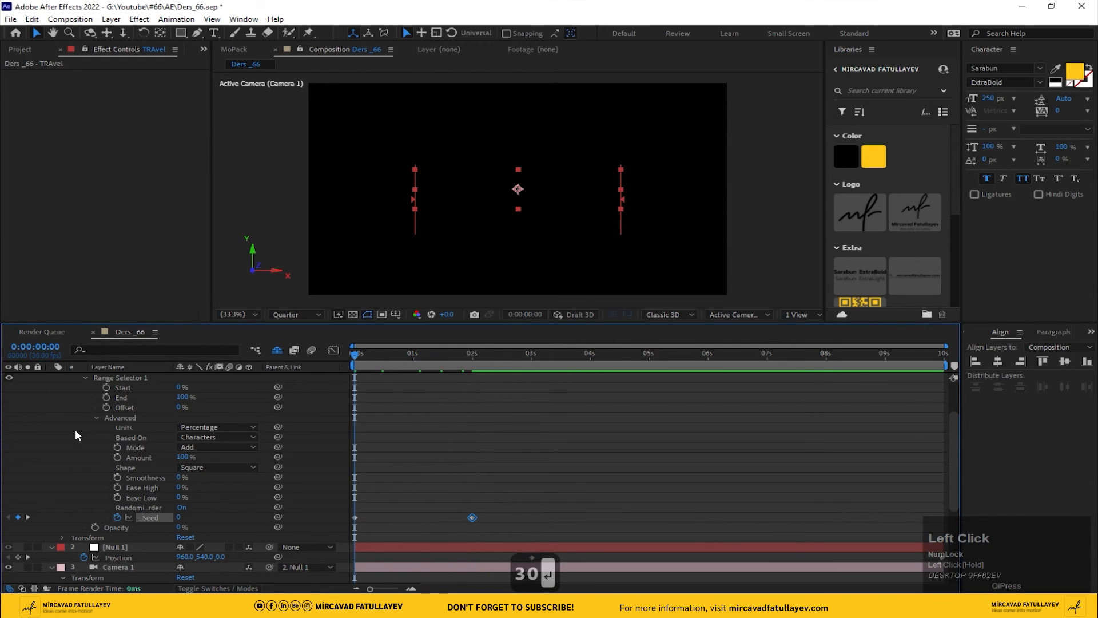
{"action": "left_click", "coordinate": [106, 387]}
{"action": "left_click_drag", "start_coordinate": [417, 364], "coordinate": [472, 354]}
{"action": "left_click_drag", "start_coordinate": [187, 387], "coordinate": [324, 385]}
Apply Easy Ease to all Start and Random Seed keyframes and preview the random letter reveal.
{"action": "left_click_drag", "start_coordinate": [499, 379], "coordinate": [339, 522]}
{"action": "right_click", "coordinate": [472, 517]}
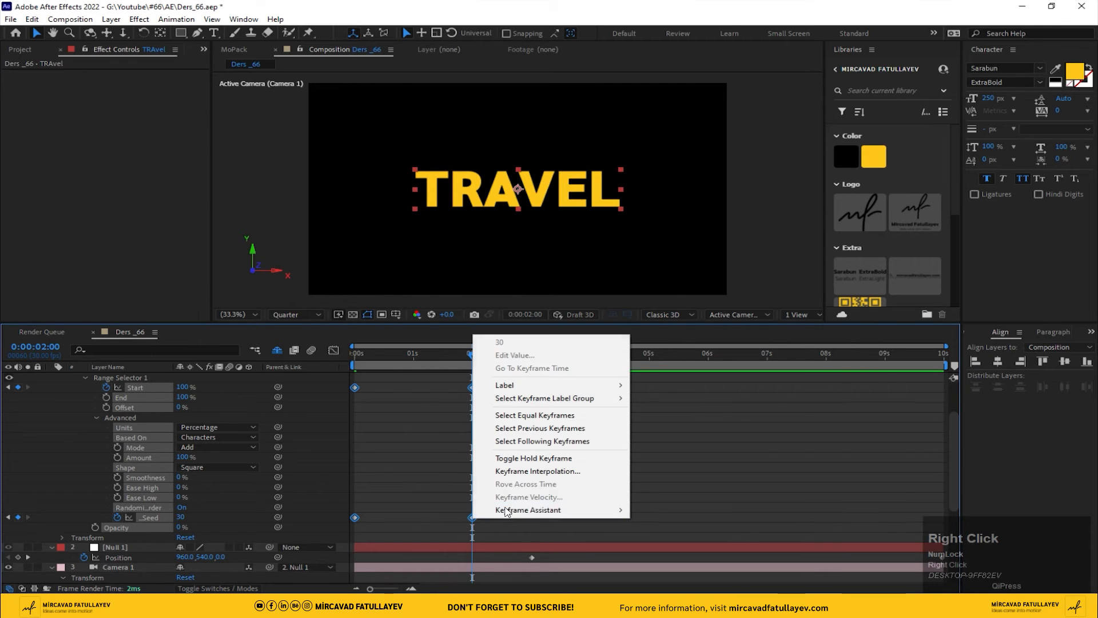
{"action": "mouse_move", "coordinate": [537, 511]}
{"action": "left_click", "coordinate": [665, 432]}
{"action": "key", "text": "space"}
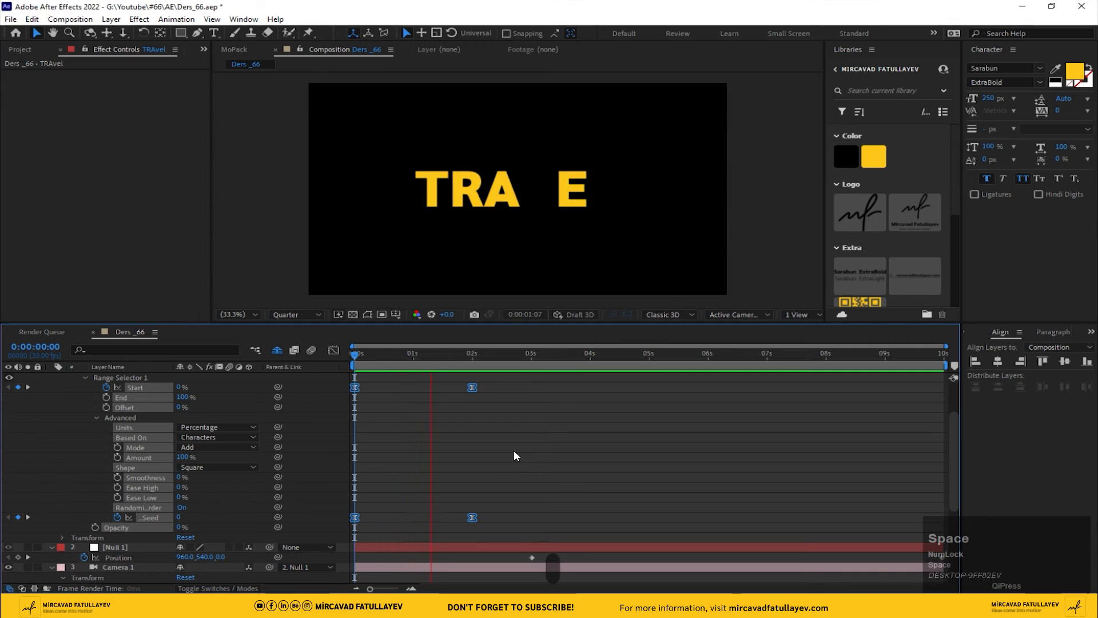
{"action": "left_click", "coordinate": [180, 425]}
Collapse the TRAVEL layer's properties, turn off its solo and make it a 3D layer.
{"action": "scroll", "coordinate": [96, 430], "scroll_direction": "up", "scroll_amount": 3}
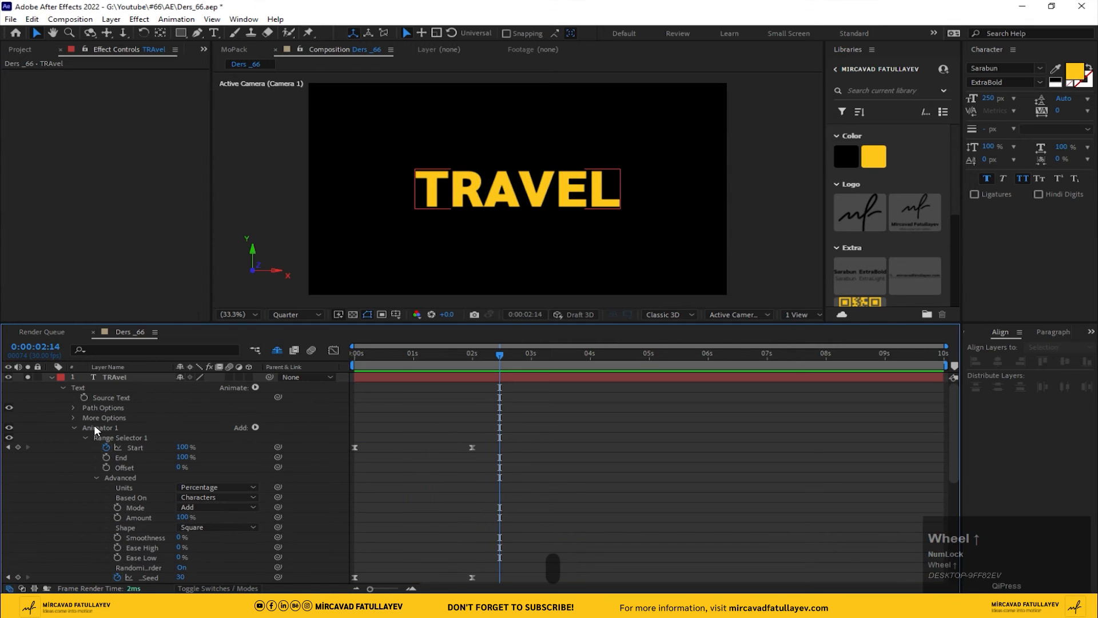
{"action": "left_click", "coordinate": [47, 377]}
{"action": "left_click", "coordinate": [28, 376]}
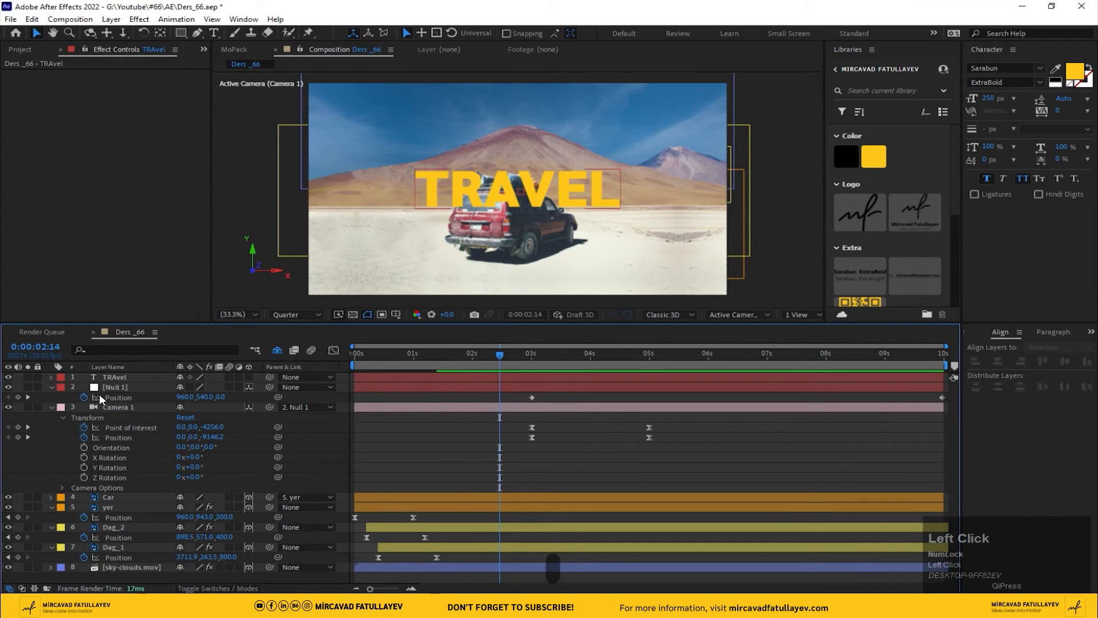
{"action": "left_click", "coordinate": [247, 377]}
{"action": "left_click", "coordinate": [128, 376]}
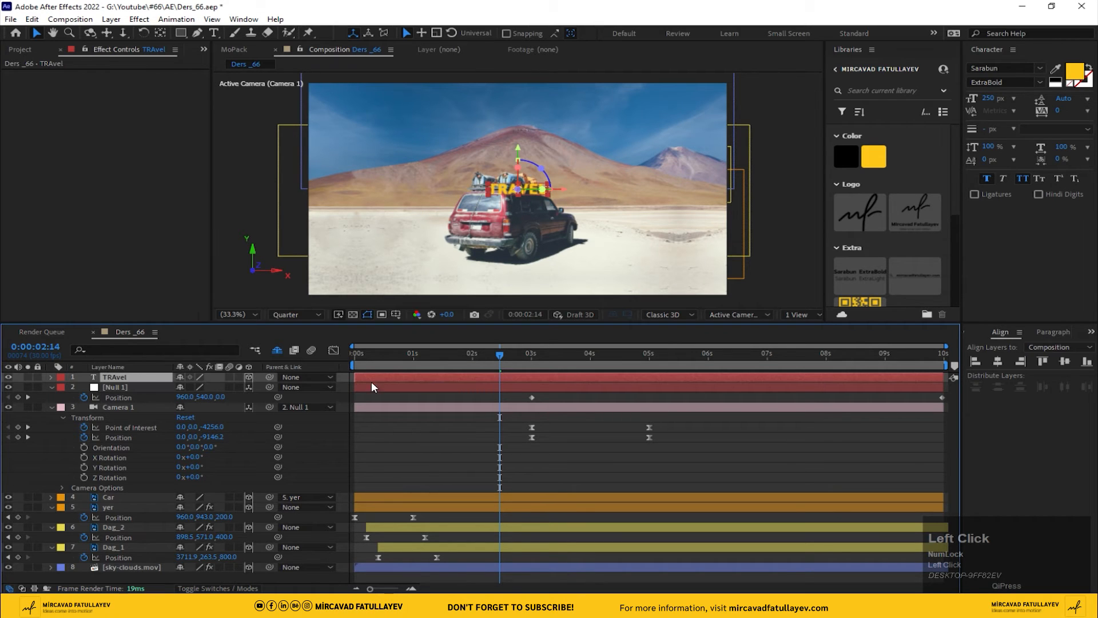
Using two views, push TRAVEL back in depth between the ground and mountains in the Top view, and place its layer directly below yer.
{"action": "left_click", "coordinate": [813, 315]}
{"action": "left_click", "coordinate": [824, 351]}
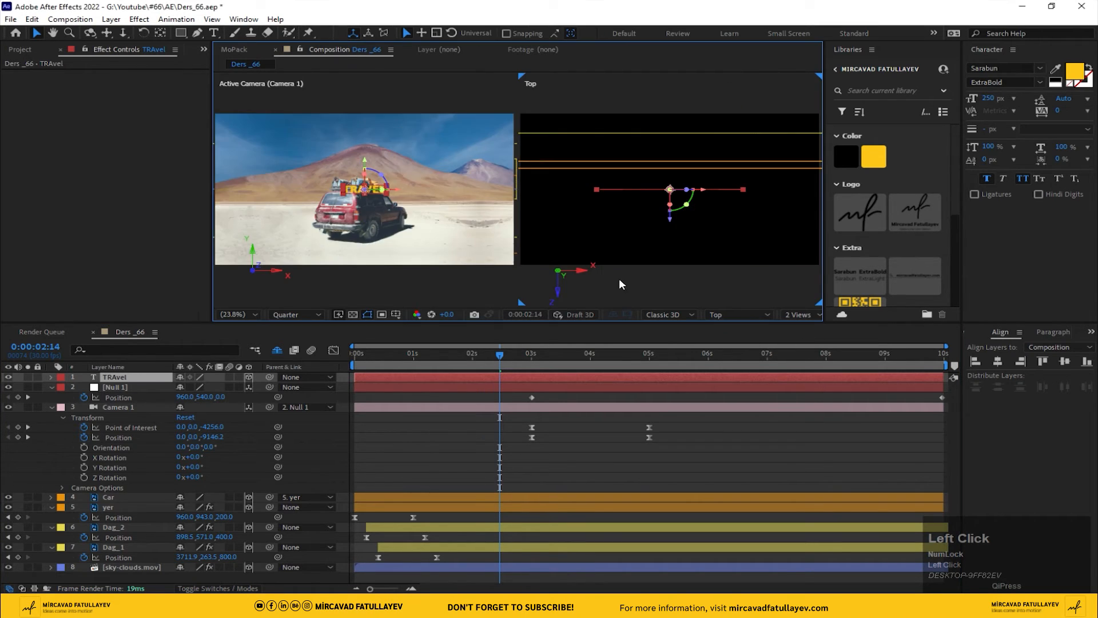
{"action": "left_click_drag", "start_coordinate": [672, 220], "coordinate": [673, 181]}
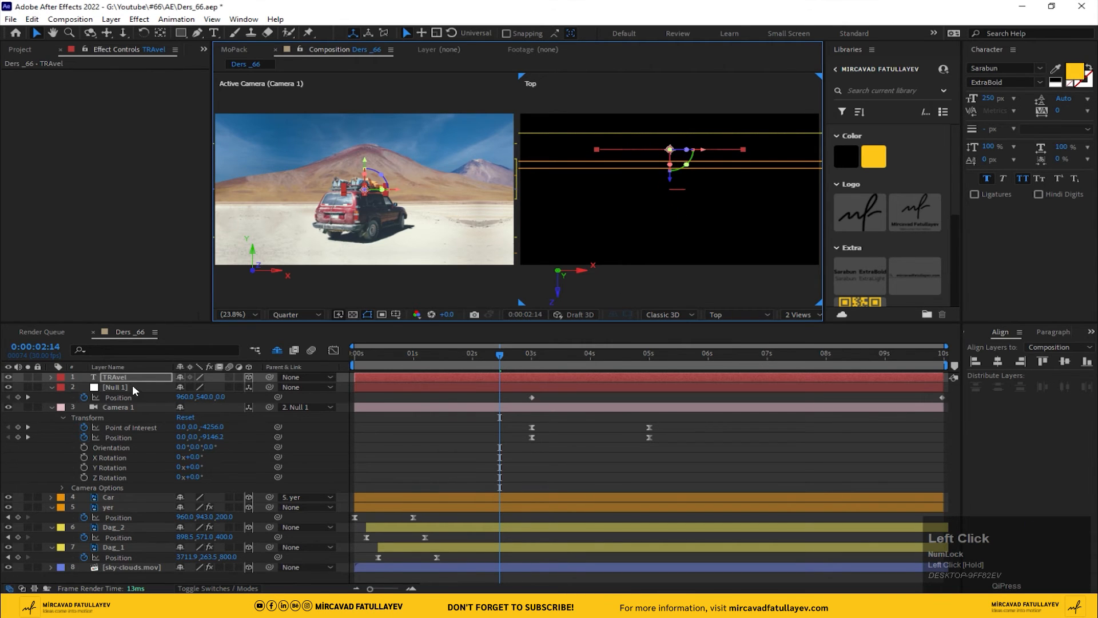
{"action": "left_click_drag", "start_coordinate": [132, 386], "coordinate": [132, 506]}
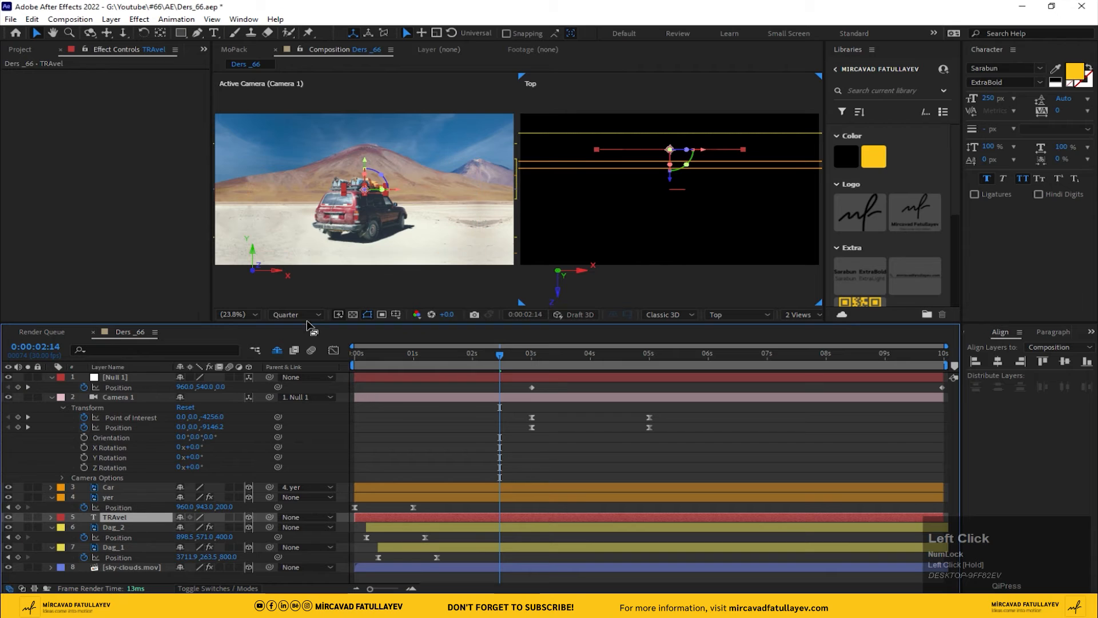
Enlarge the TRAVEL text to 1070 px and return to a single view.
{"action": "left_click_drag", "start_coordinate": [988, 98], "coordinate": [1066, 97]}
{"action": "left_click", "coordinate": [799, 314]}
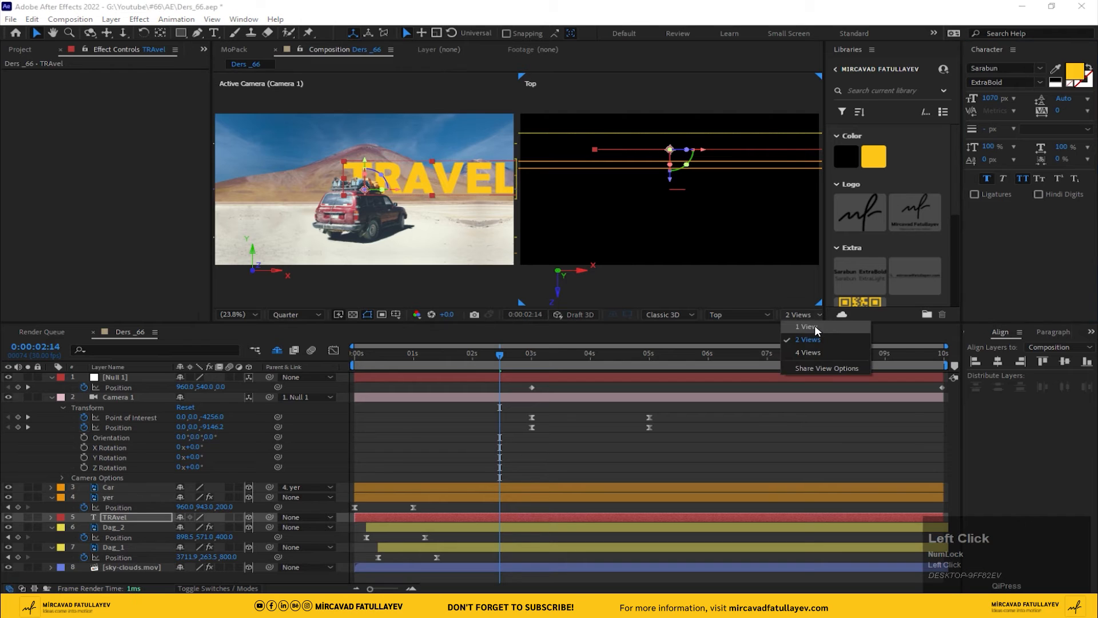
{"action": "left_click", "coordinate": [812, 328]}
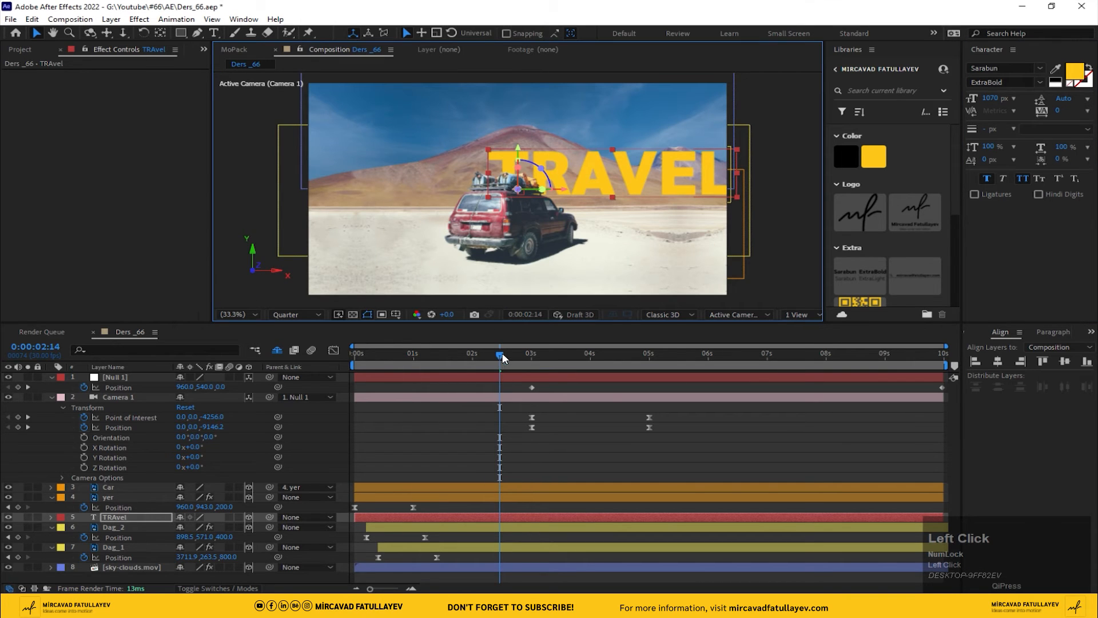
Go to 0:00:06:13 and reduce the TRAVEL text's font size to 844 px so the word fits the frame.
{"action": "left_click_drag", "start_coordinate": [502, 357], "coordinate": [738, 365]}
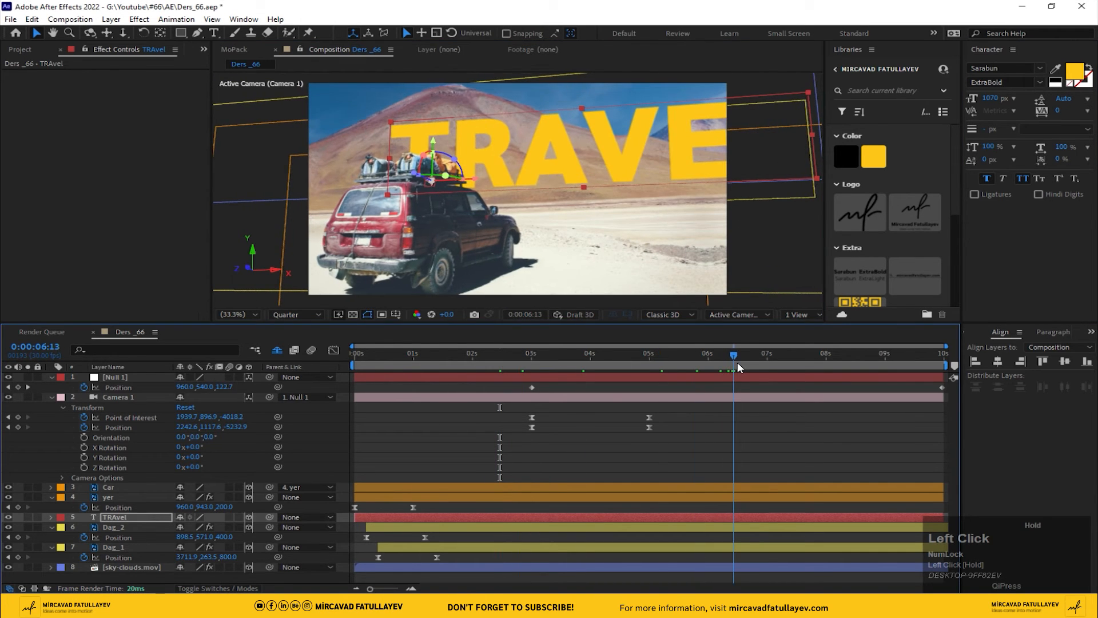
{"action": "left_click", "coordinate": [114, 520]}
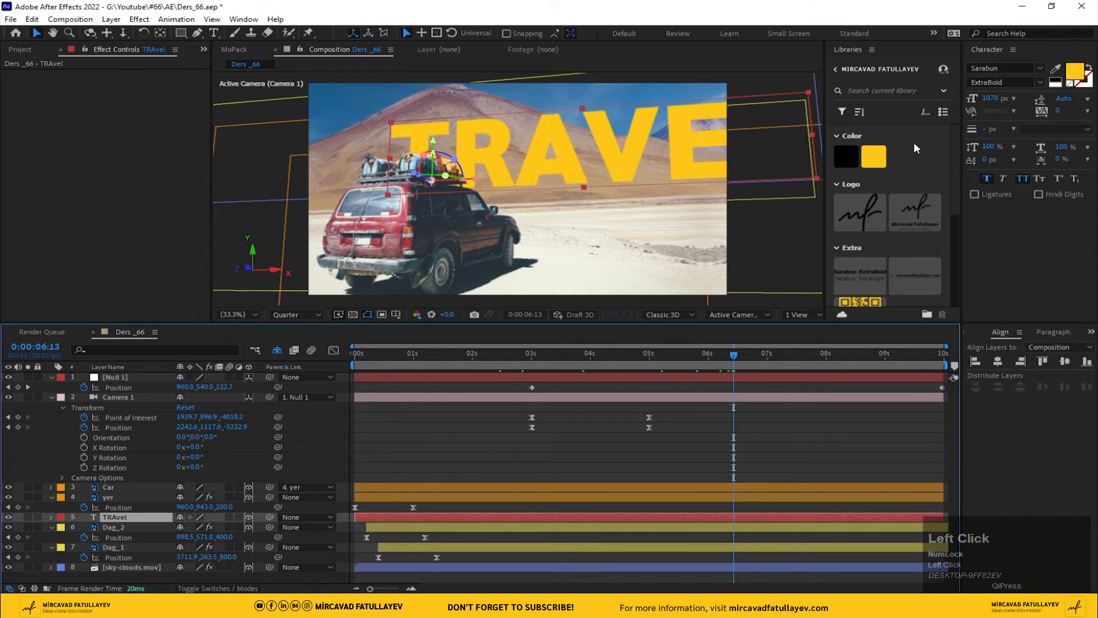
{"action": "left_click_drag", "start_coordinate": [992, 99], "coordinate": [856, 112]}
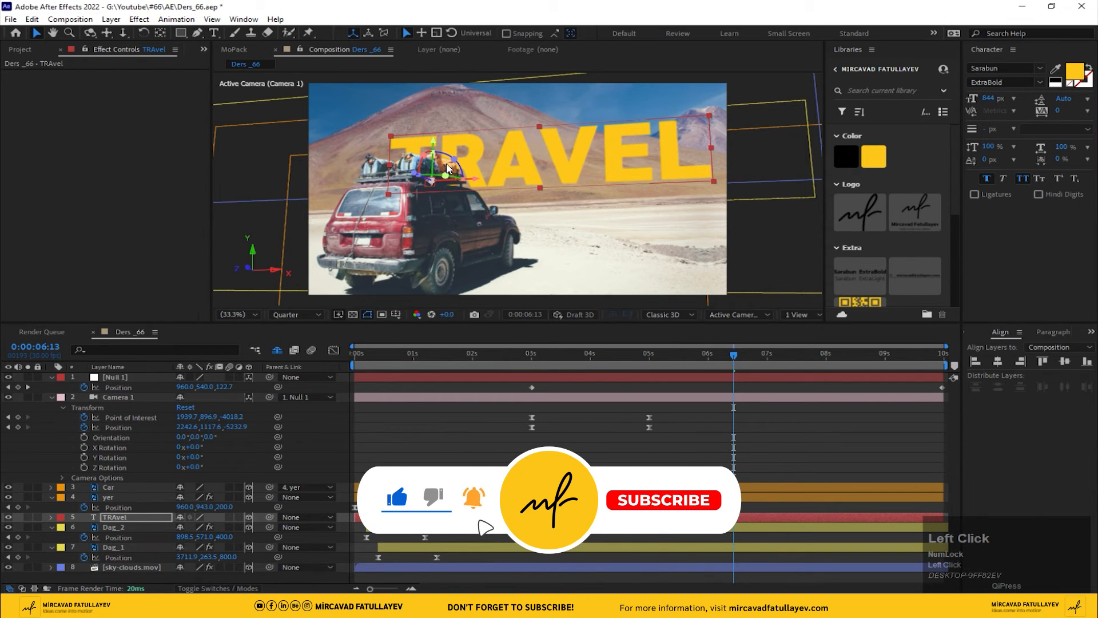
Move the TRAVEL text right so it starts behind the car's roof and sits just above the ground, and set its font size to 656 px.
{"action": "left_click_drag", "start_coordinate": [429, 140], "coordinate": [428, 113]}
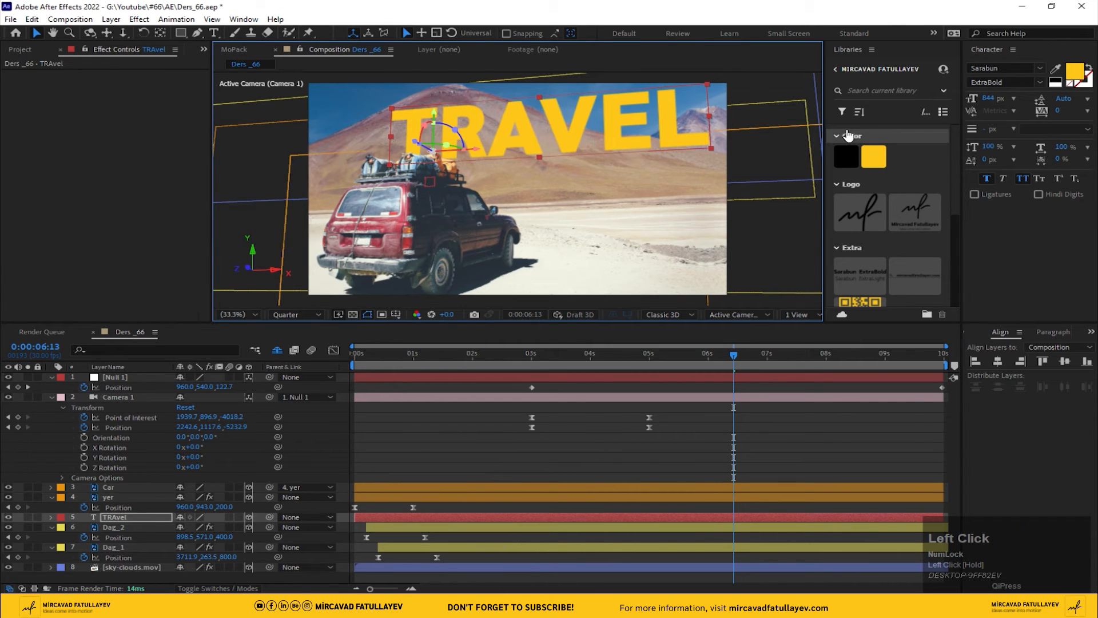
{"action": "left_click_drag", "start_coordinate": [983, 98], "coordinate": [975, 98]}
{"action": "left_click_drag", "start_coordinate": [483, 148], "coordinate": [500, 148]}
{"action": "left_click_drag", "start_coordinate": [451, 113], "coordinate": [452, 157]}
{"action": "left_click_drag", "start_coordinate": [495, 194], "coordinate": [554, 194]}
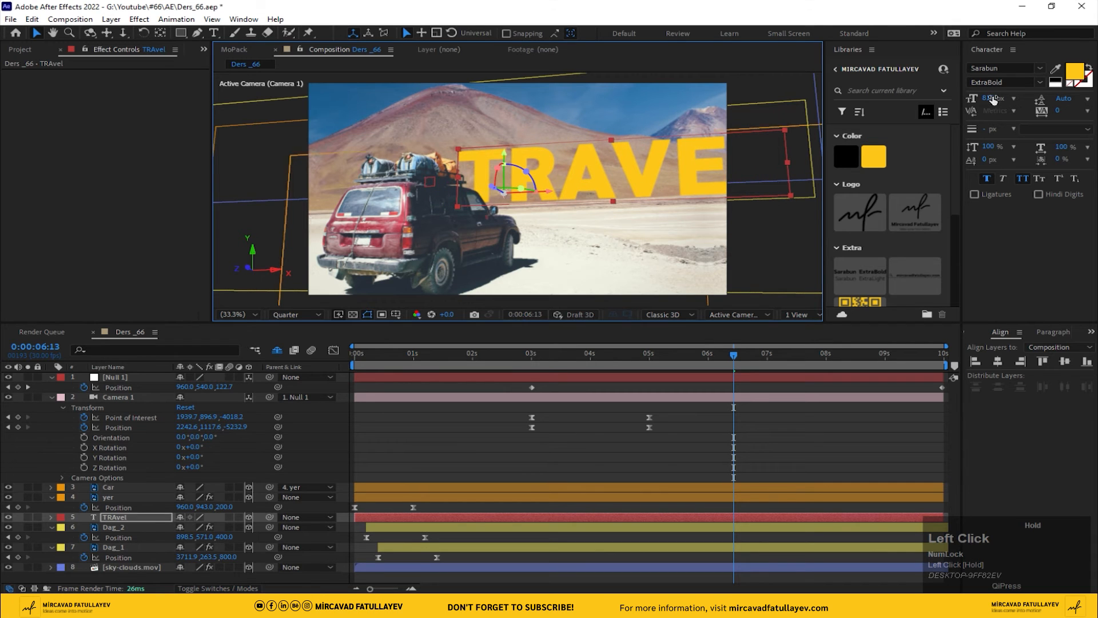
{"action": "left_click_drag", "start_coordinate": [991, 102], "coordinate": [903, 114]}
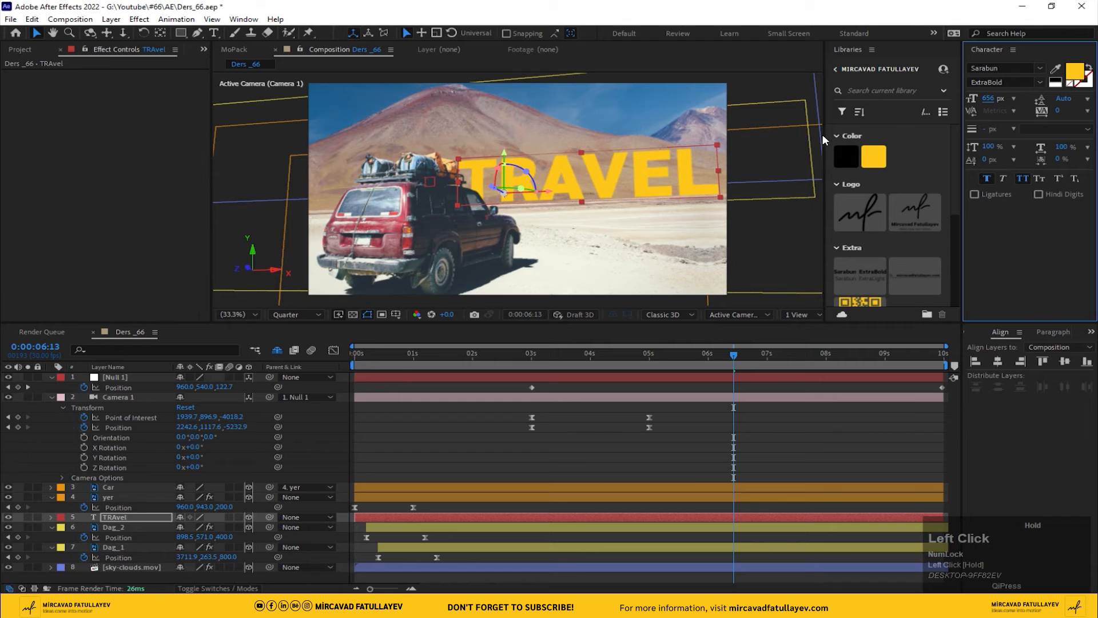
Nudge the TRAVEL text slightly right along its X axis and set its font size to 647 px.
{"action": "left_click_drag", "start_coordinate": [548, 190], "coordinate": [554, 190]}
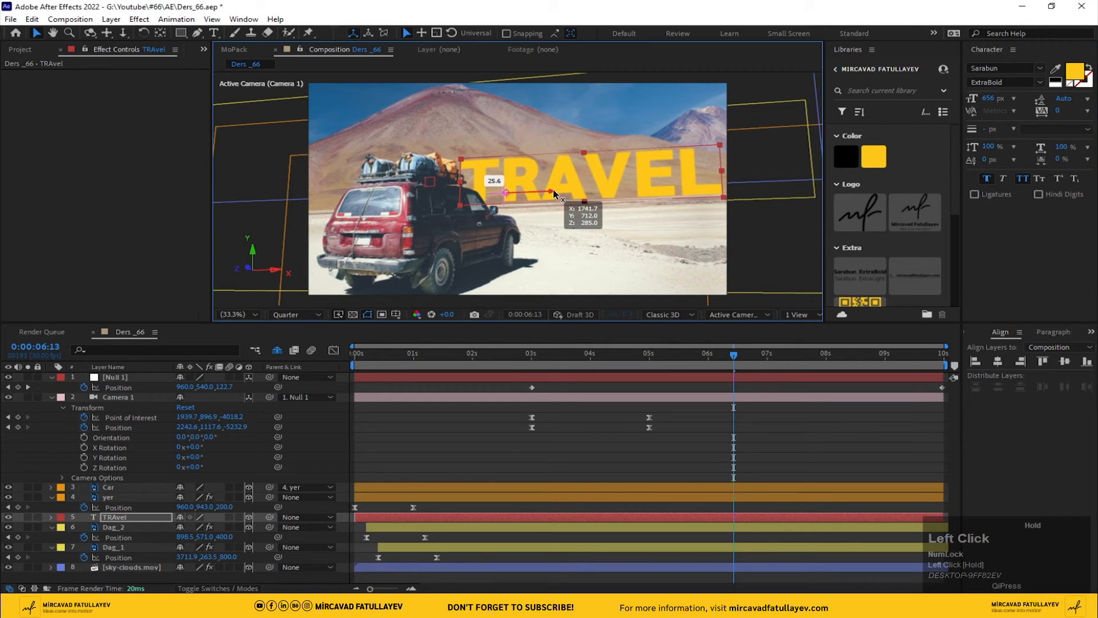
{"action": "left_click_drag", "start_coordinate": [990, 98], "coordinate": [984, 98]}
{"action": "left_click_drag", "start_coordinate": [554, 193], "coordinate": [557, 193]}
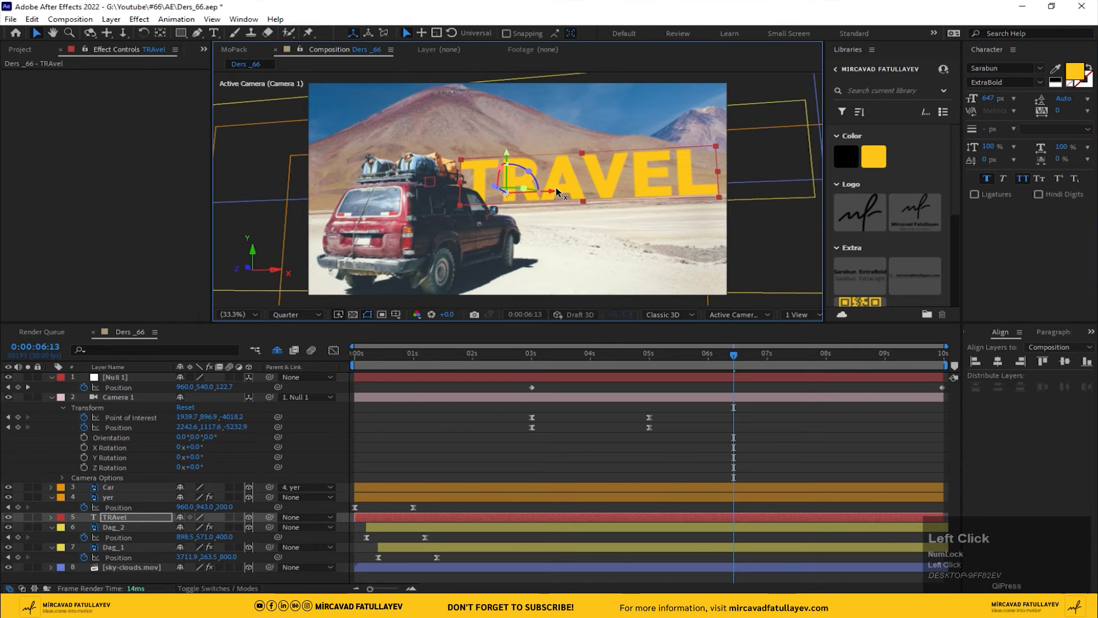
Delay the TRAVEL layer to start at 0:00:01:12 and preview the animation from the beginning.
{"action": "left_click_drag", "start_coordinate": [699, 364], "coordinate": [441, 363]}
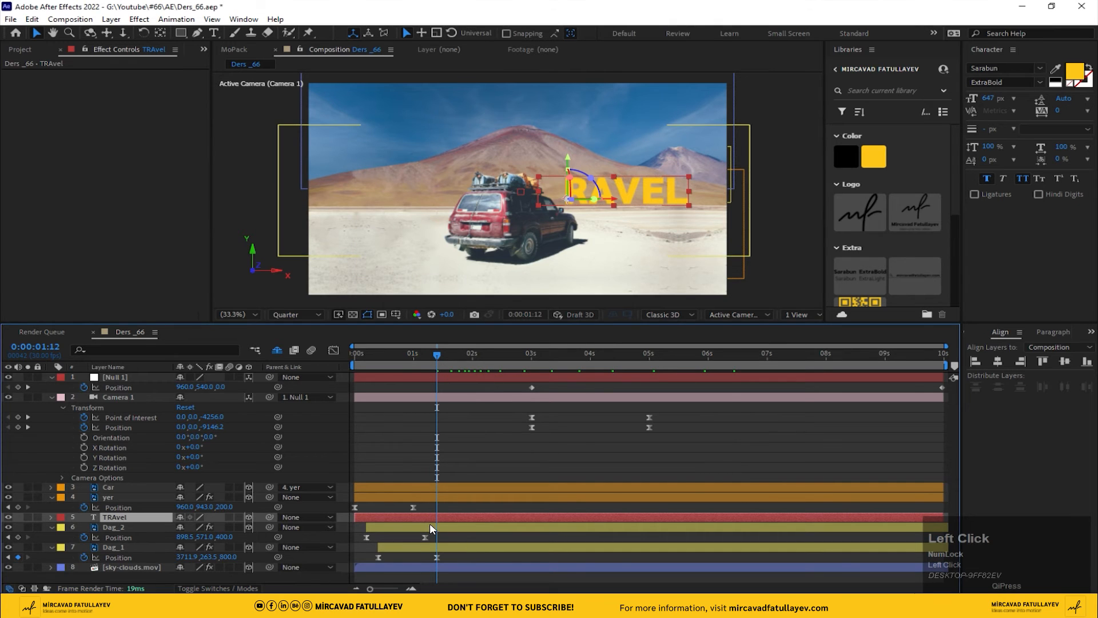
{"action": "left_click_drag", "start_coordinate": [430, 517], "coordinate": [499, 516]}
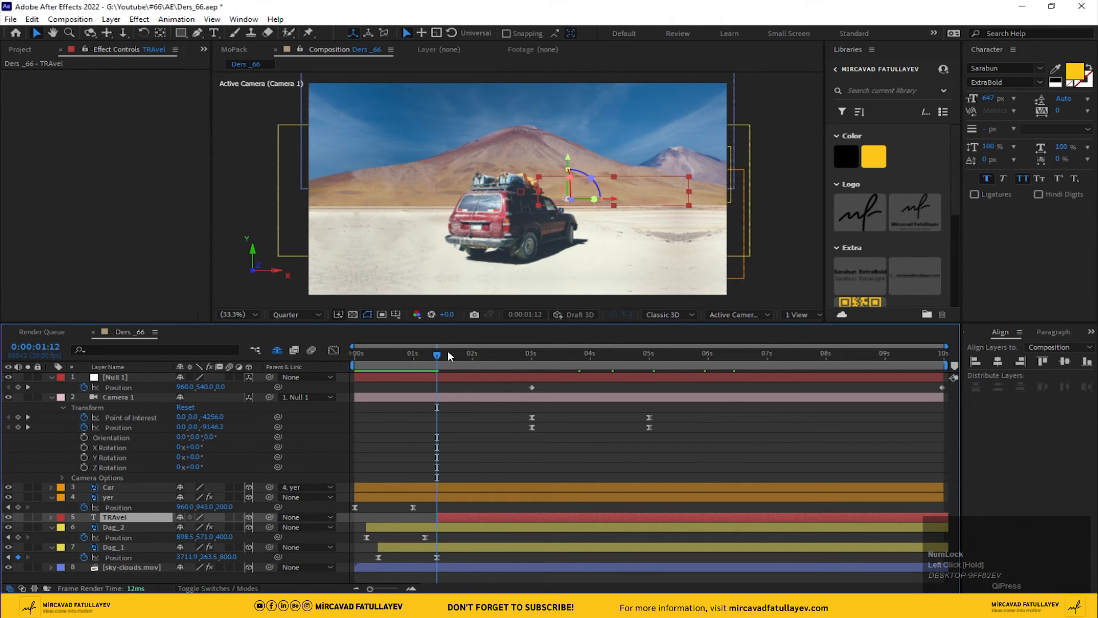
{"action": "left_click_drag", "start_coordinate": [448, 353], "coordinate": [214, 388]}
{"action": "key", "text": "space"}
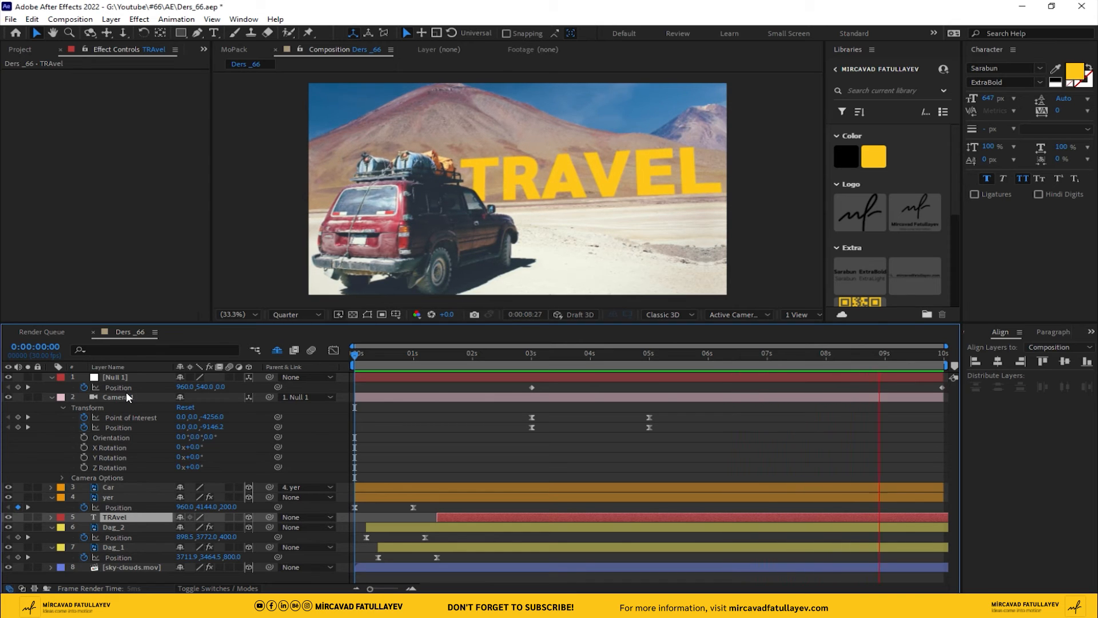
{"action": "key", "text": "space"}
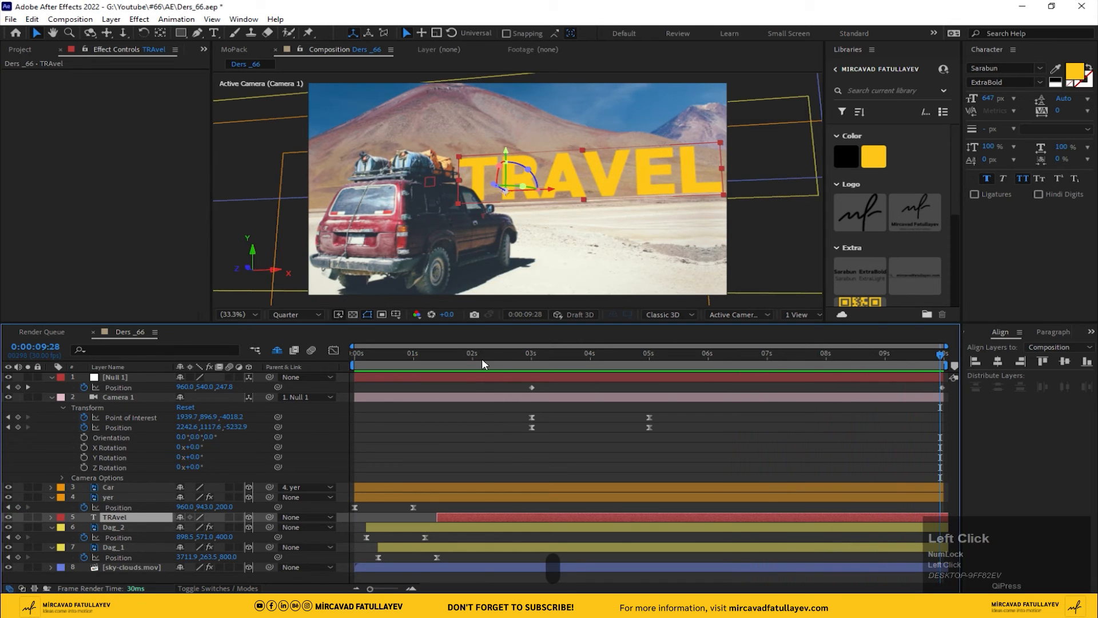
Go to 0:00:02:05, save the project, and add an adjustment layer named "looks" above all other layers.
{"action": "left_click", "coordinate": [483, 361]}
{"action": "key", "text": "ctrl+s"}
{"action": "right_click", "coordinate": [311, 425]}
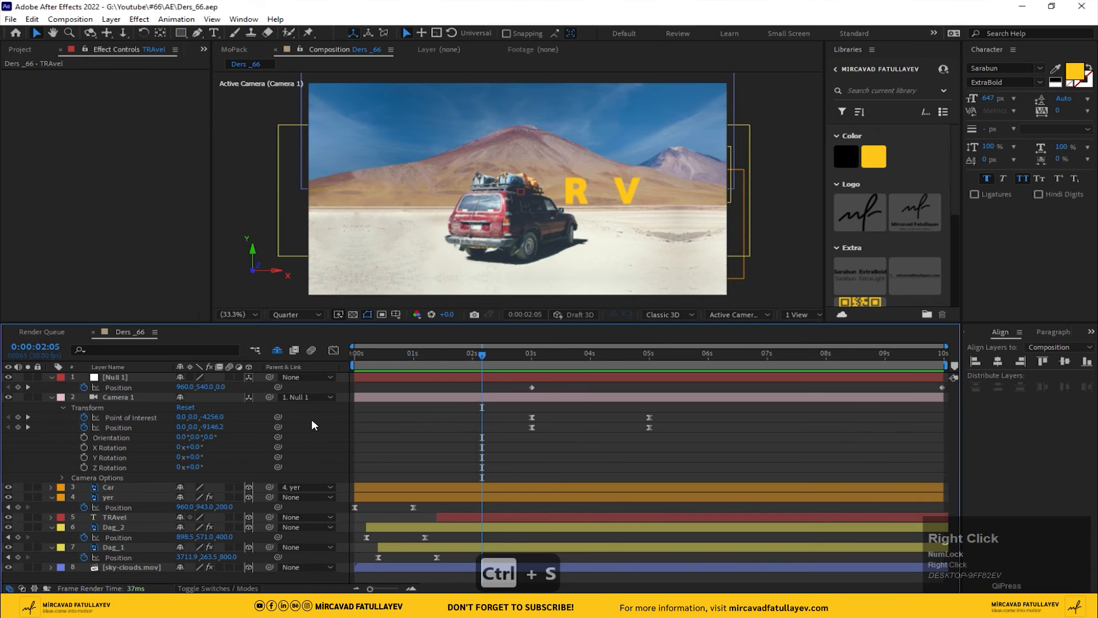
{"action": "mouse_move", "coordinate": [332, 429]}
{"action": "left_click", "coordinate": [518, 523]}
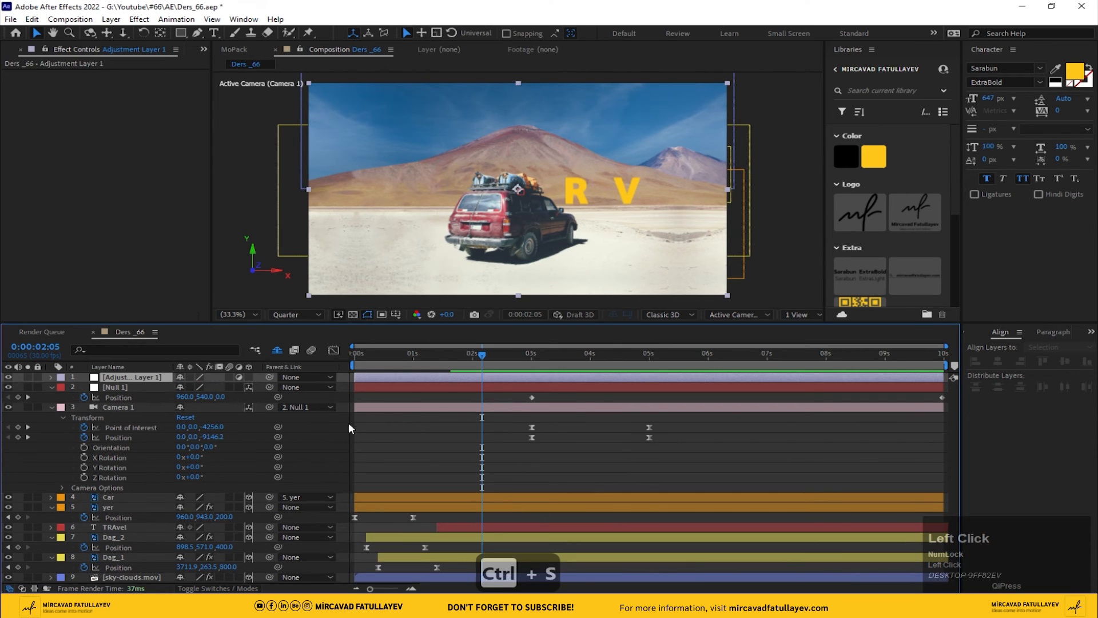
{"action": "key", "text": "Return"}
{"action": "type", "text": "looks"}
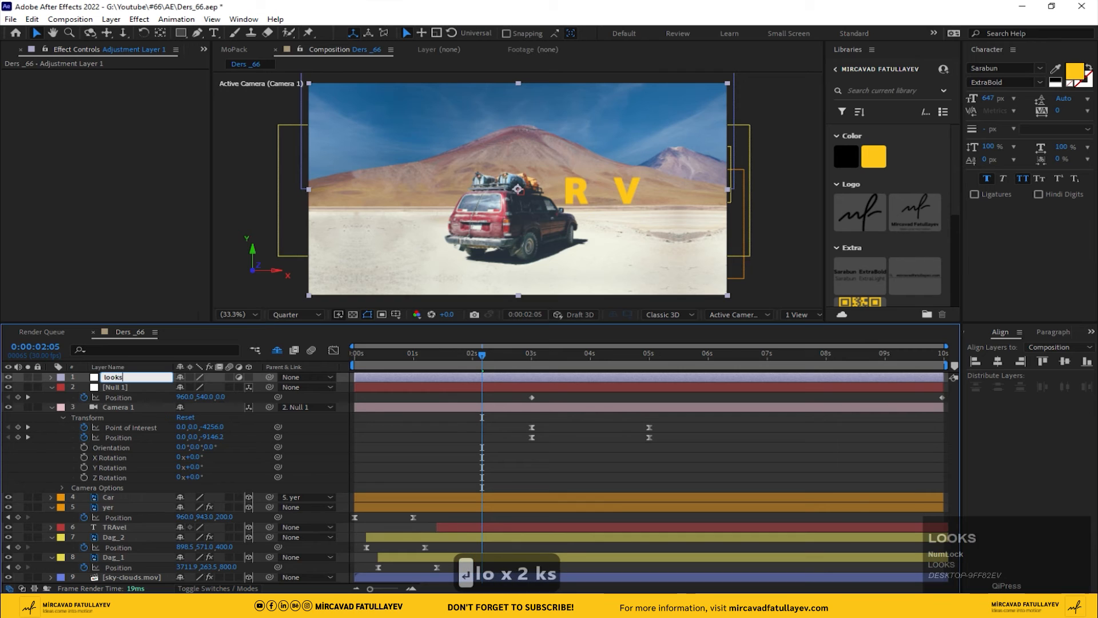
{"action": "key", "text": "Return"}
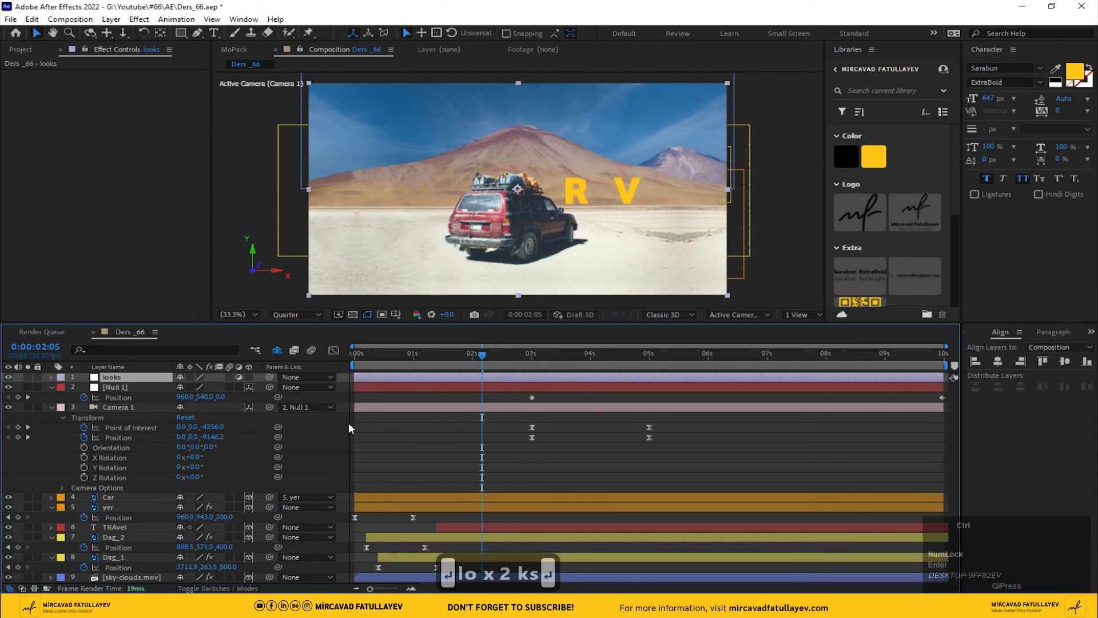
Apply the Magic Bullet Looks effect to the looks layer and open its look editor.
{"action": "key", "text": "ctrl+space"}
{"action": "type", "text": "lo"}
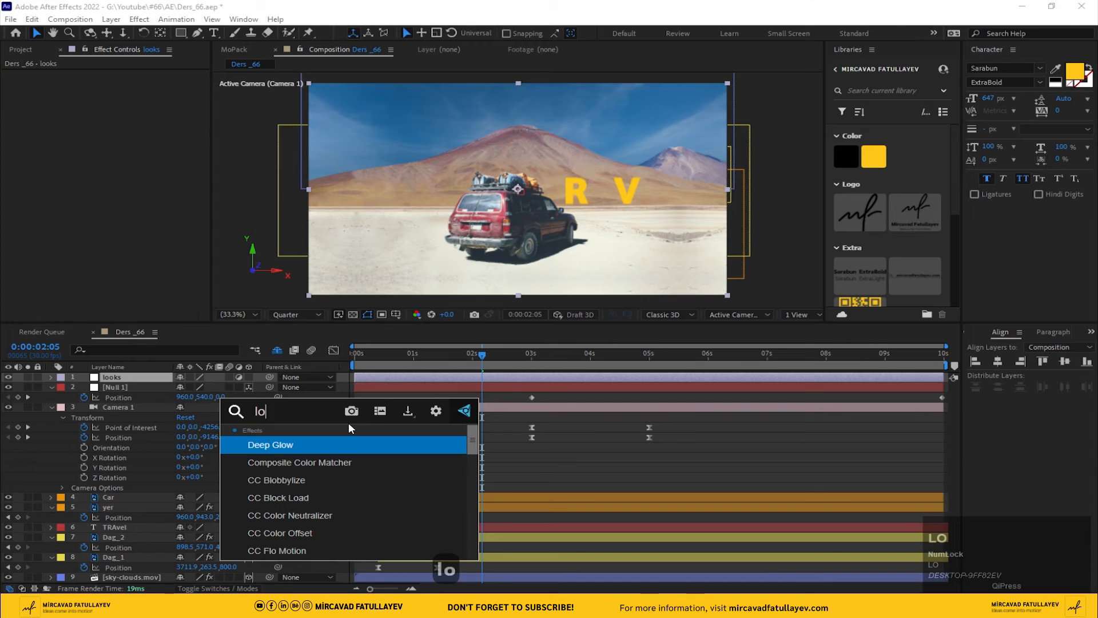
{"action": "type", "text": "oo"}
{"action": "key", "text": "BackSpace"}
{"action": "key", "text": "Return"}
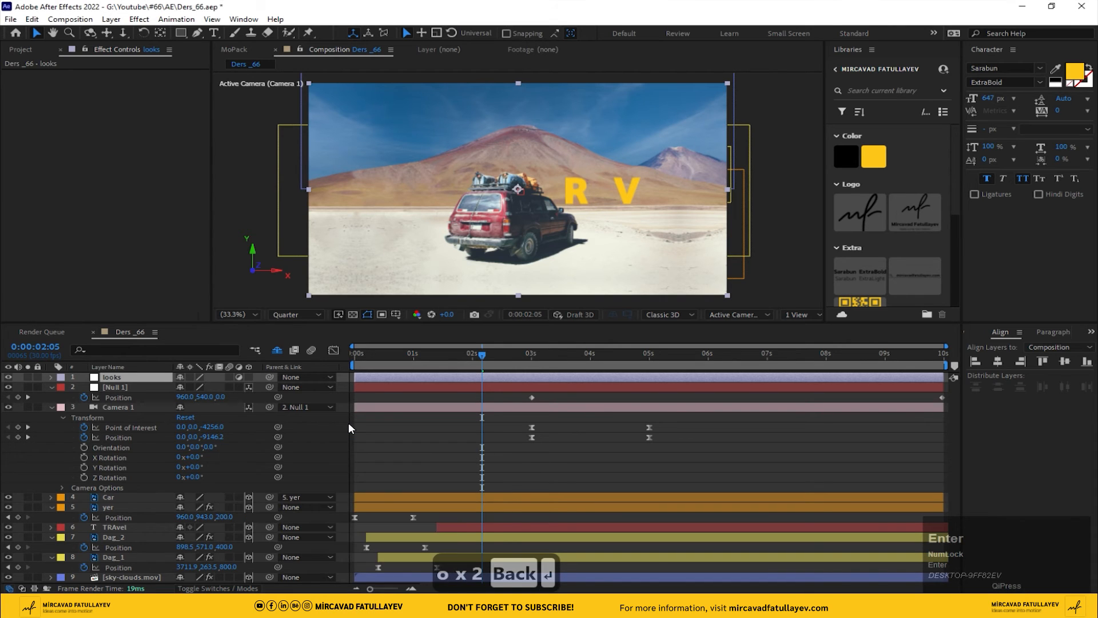
{"action": "left_click", "coordinate": [49, 105]}
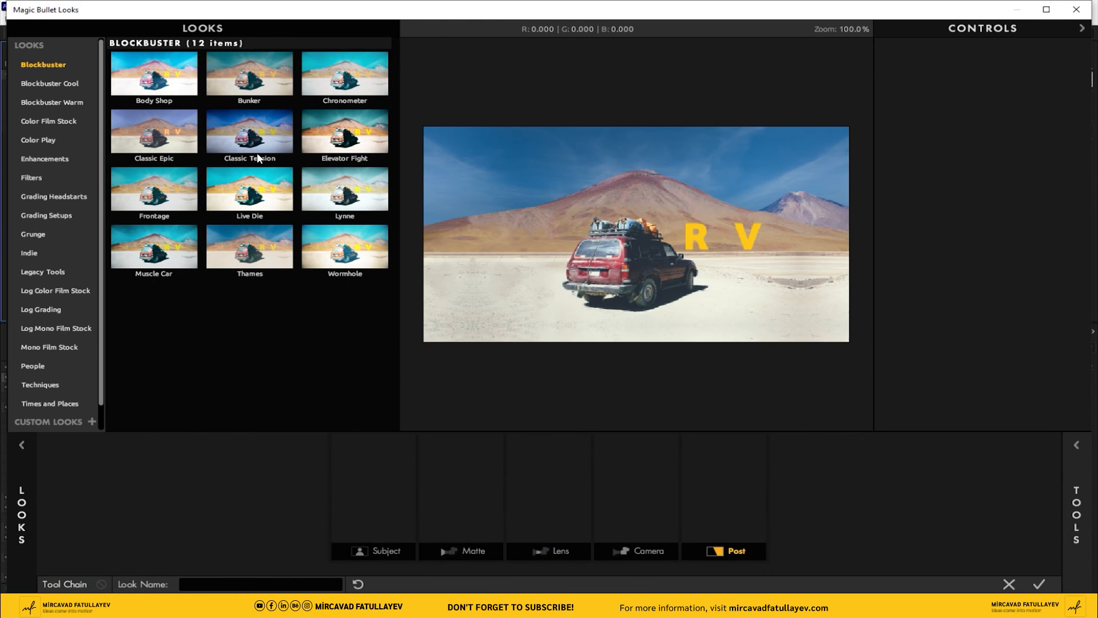
Compare presets in the Blockbuster and Blockbuster Cool categories, including Elevator Fight, Classic Blockbuster and Nerds in Space.
{"action": "left_click", "coordinate": [354, 143]}
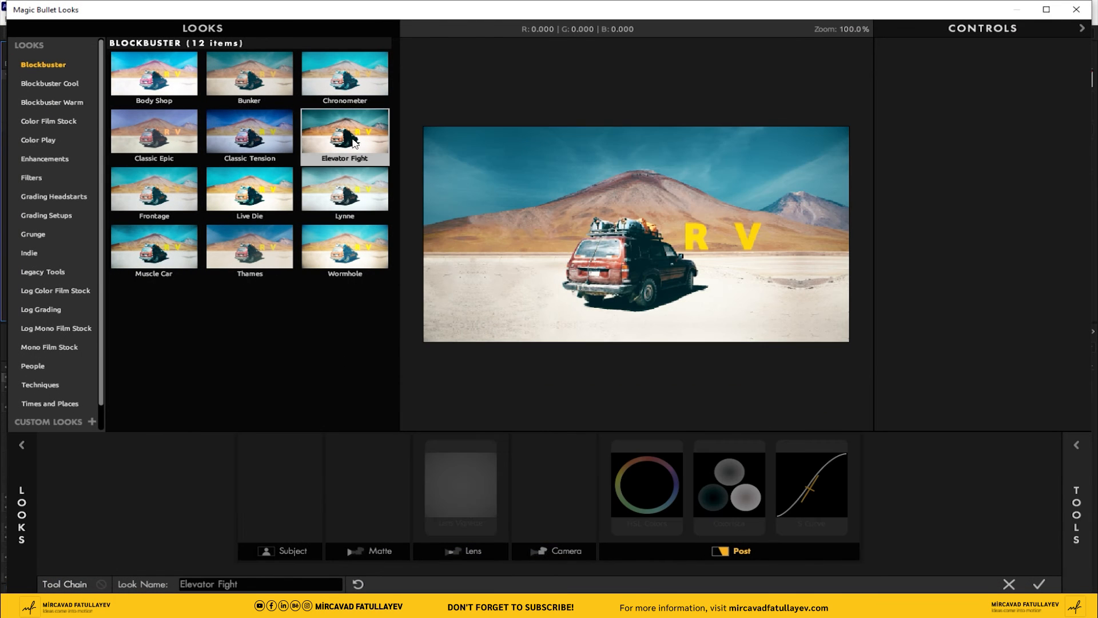
{"action": "left_click", "coordinate": [247, 196]}
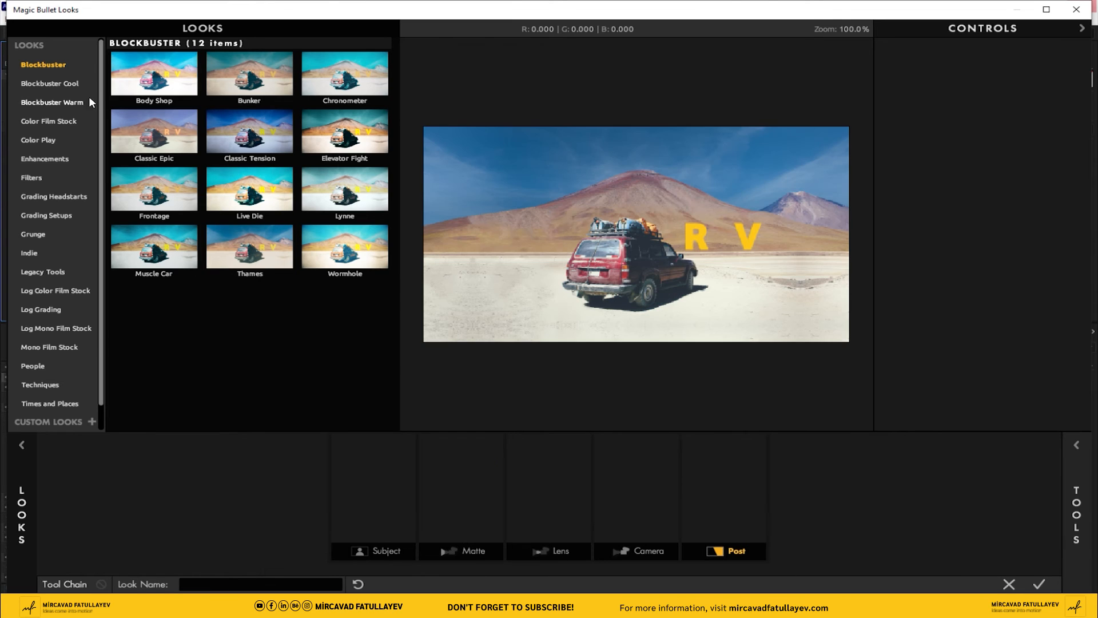
{"action": "left_click", "coordinate": [56, 84]}
{"action": "left_click", "coordinate": [353, 87]}
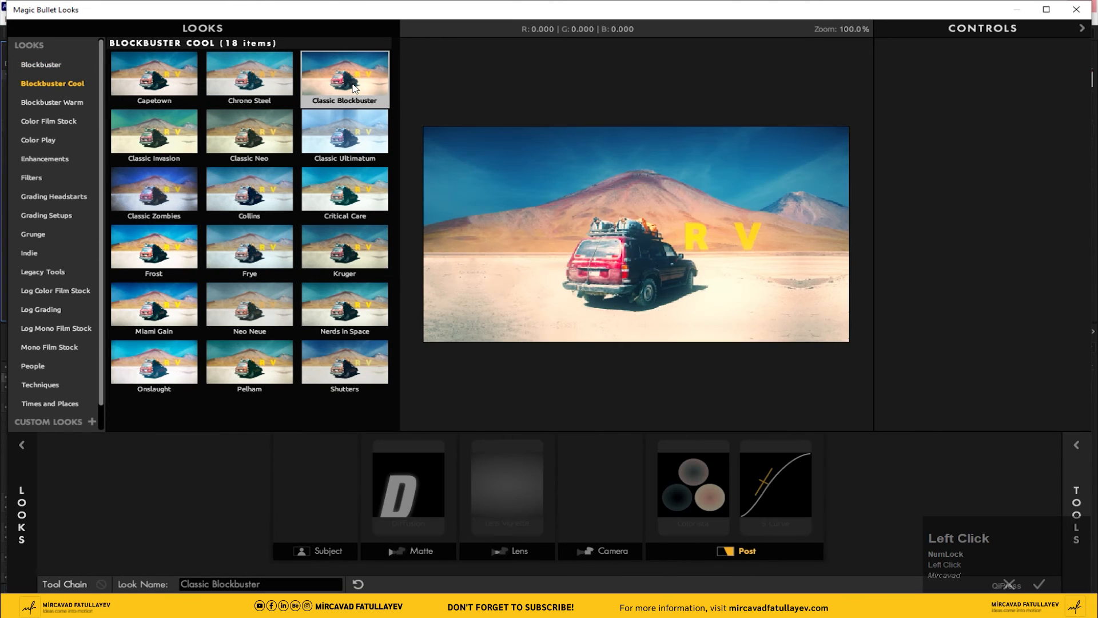
{"action": "left_click", "coordinate": [347, 269]}
{"action": "left_click", "coordinate": [318, 317]}
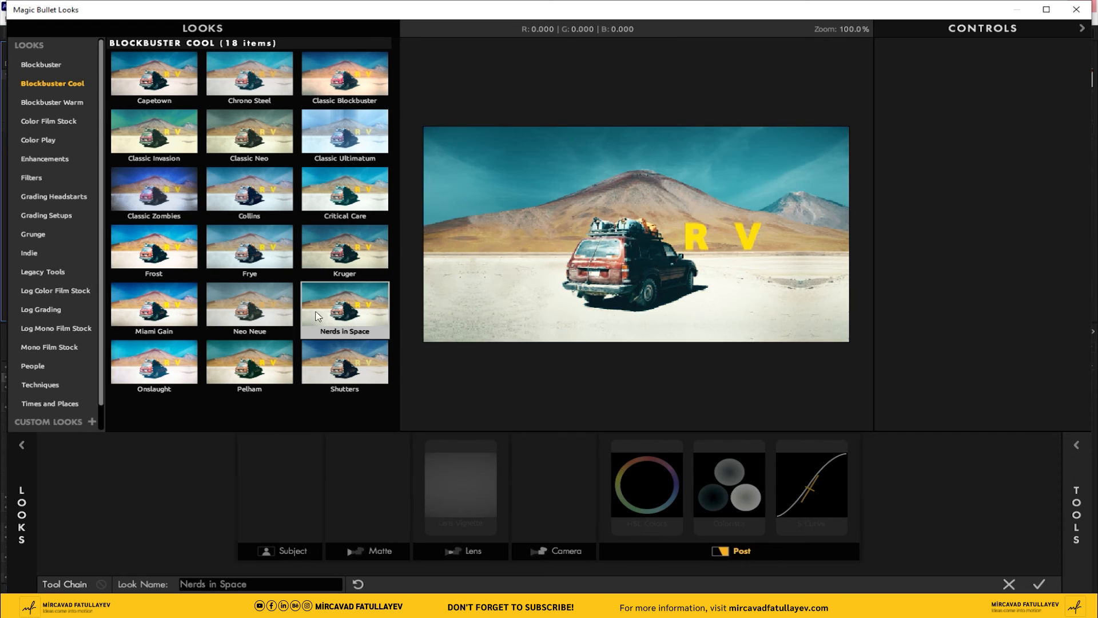
{"action": "left_click", "coordinate": [155, 75]}
{"action": "left_click", "coordinate": [45, 64]}
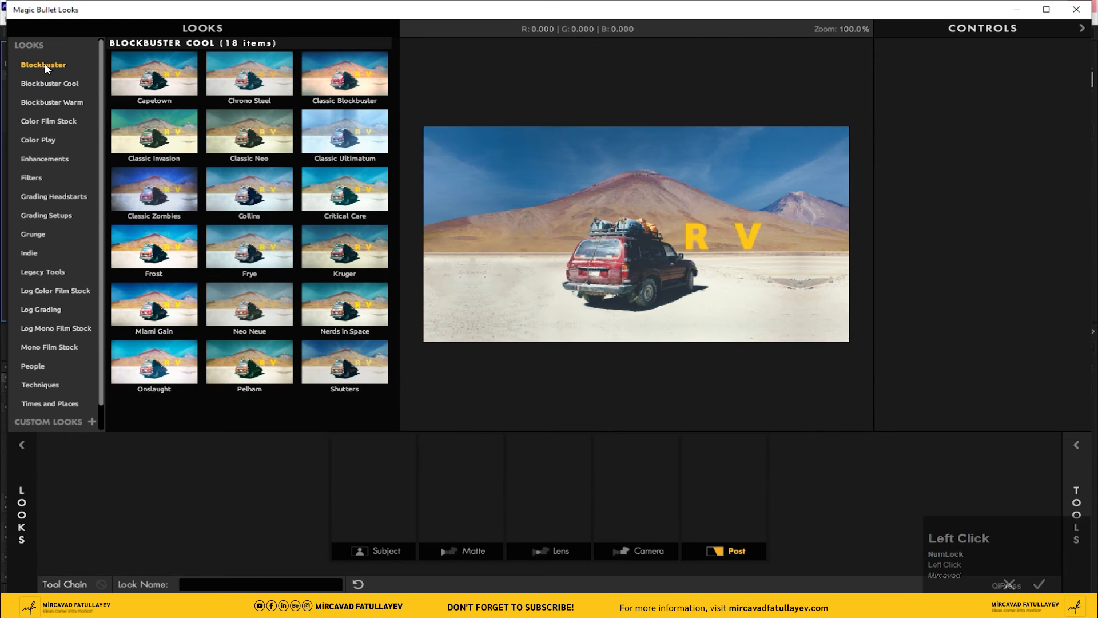
Apply the Elevator Fight look, set its strength to 50%, and compare the image with the looks layer hidden and shown.
{"action": "left_click", "coordinate": [330, 132]}
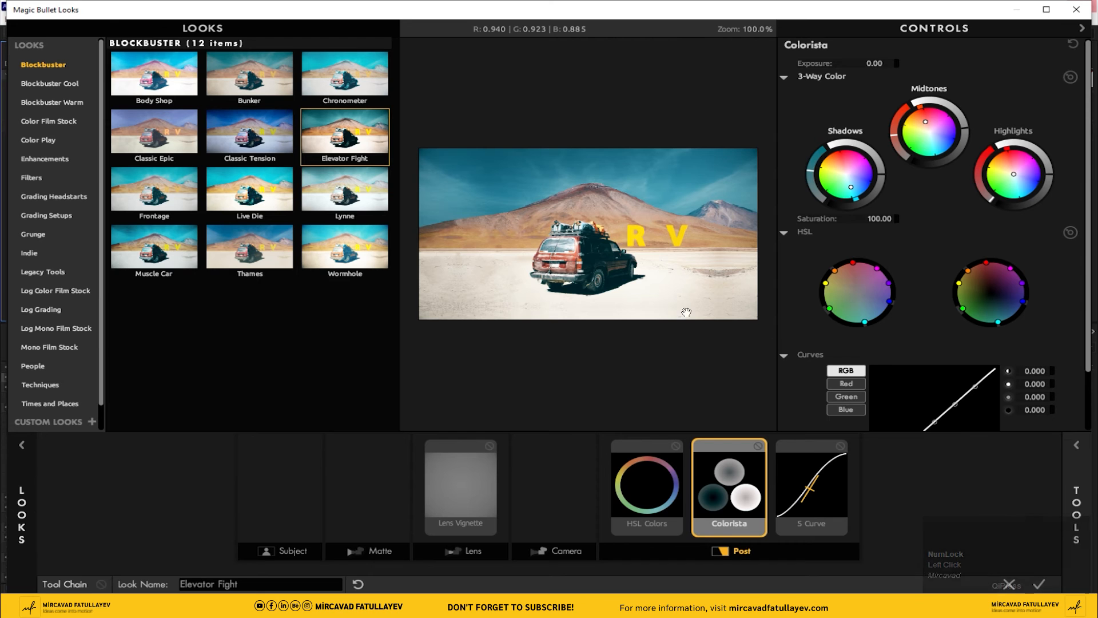
{"action": "left_click", "coordinate": [1038, 583]}
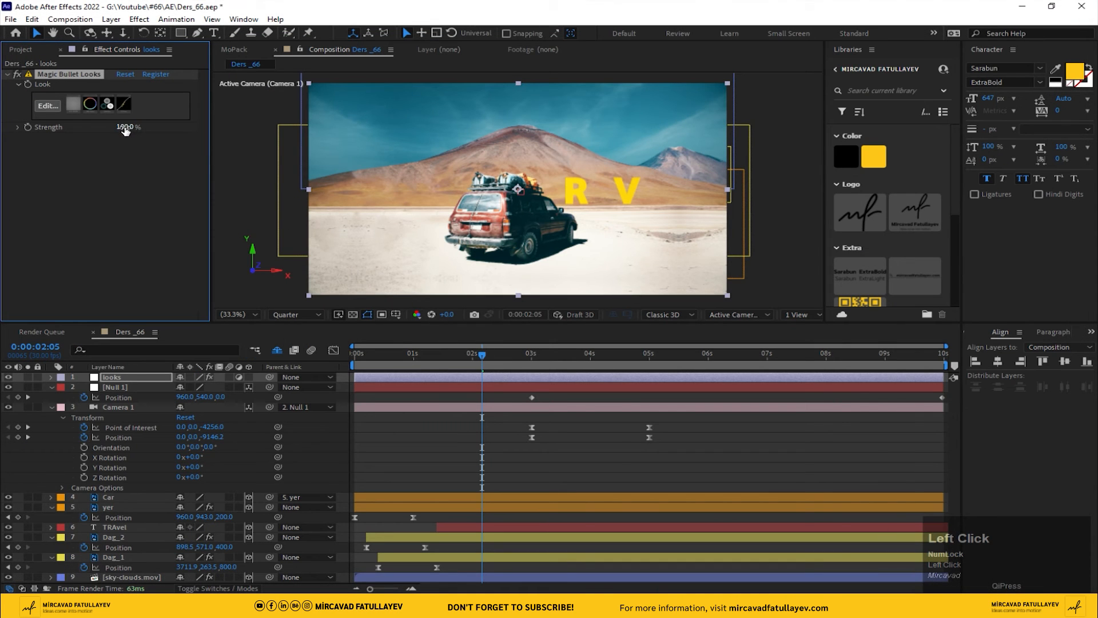
{"action": "type", "text": "50"}
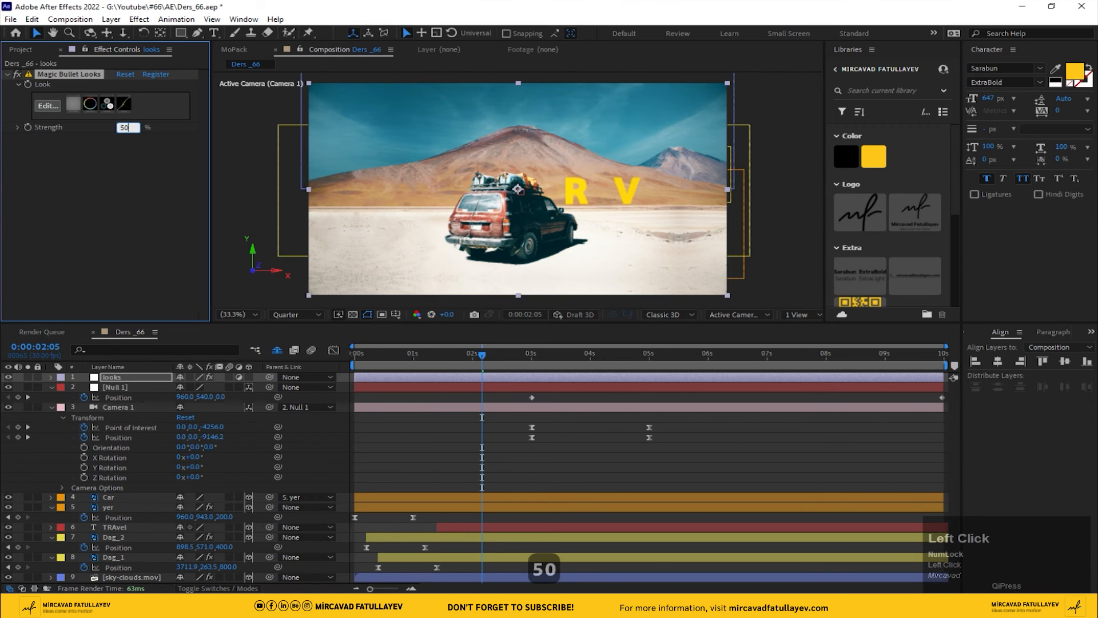
{"action": "key", "text": "Return"}
{"action": "left_click", "coordinate": [7, 378]}
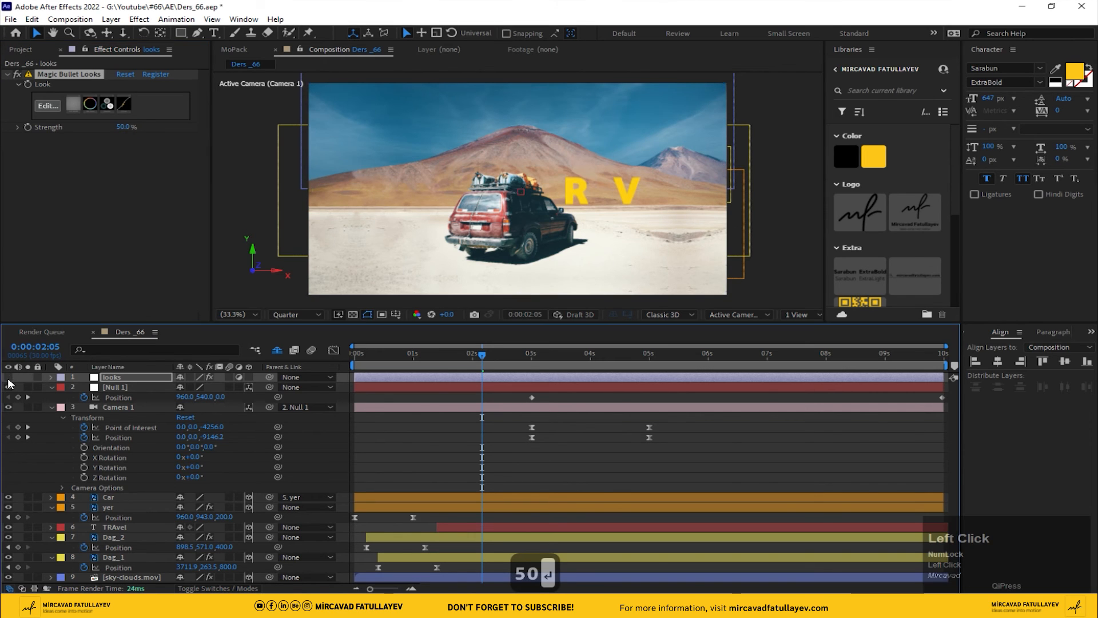
{"action": "left_click", "coordinate": [7, 378]}
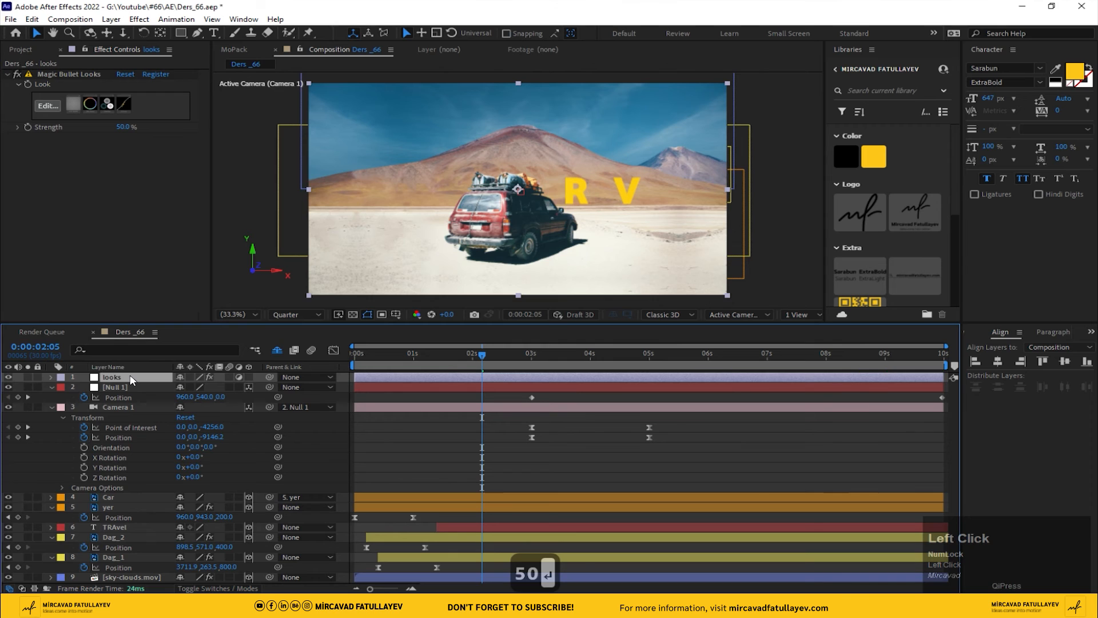
Add a Curves effect to the looks layer and shape a gentle S-curve on RGB, darkening shadows and lifting highlights.
{"action": "key", "text": "ctrl+space"}
{"action": "type", "text": "cur"}
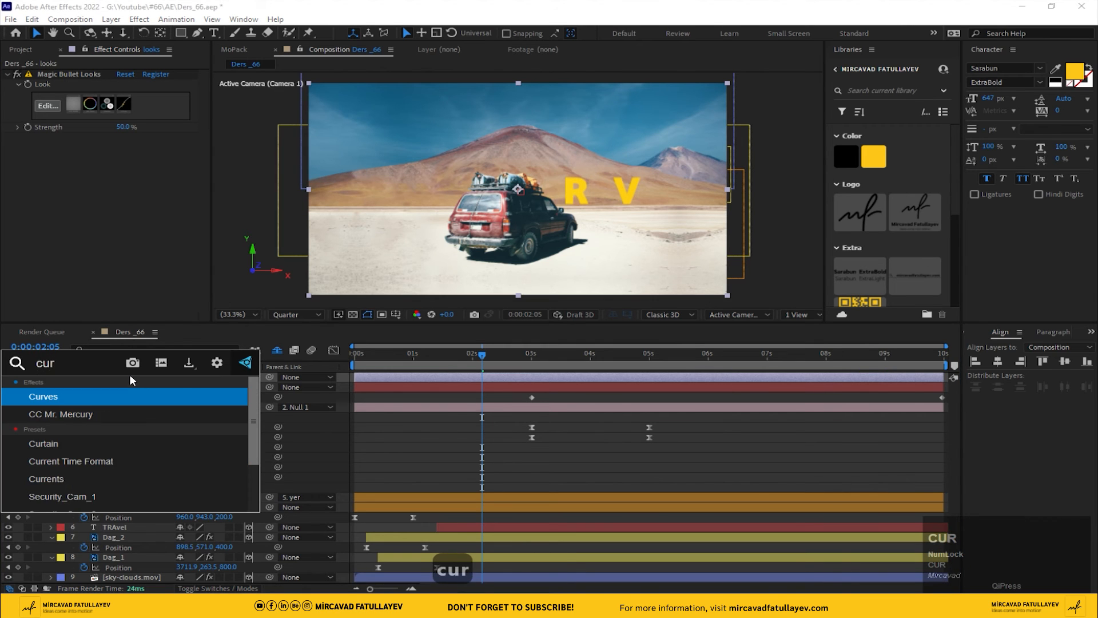
{"action": "key", "text": "Return"}
{"action": "left_click_drag", "start_coordinate": [156, 160], "coordinate": [170, 156]}
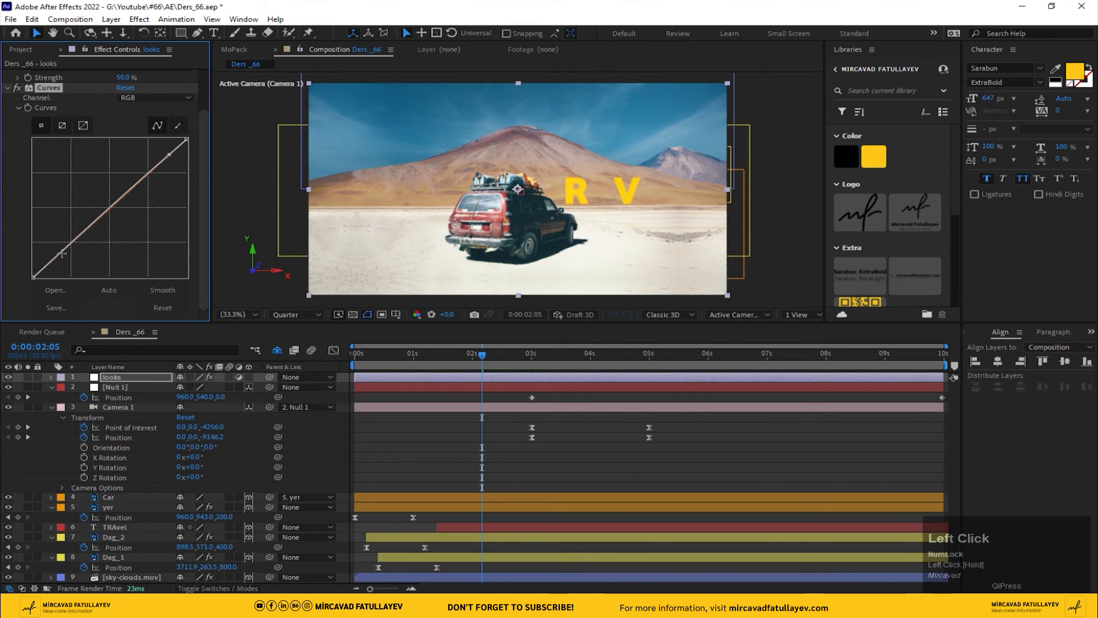
{"action": "left_click_drag", "start_coordinate": [62, 253], "coordinate": [64, 257]}
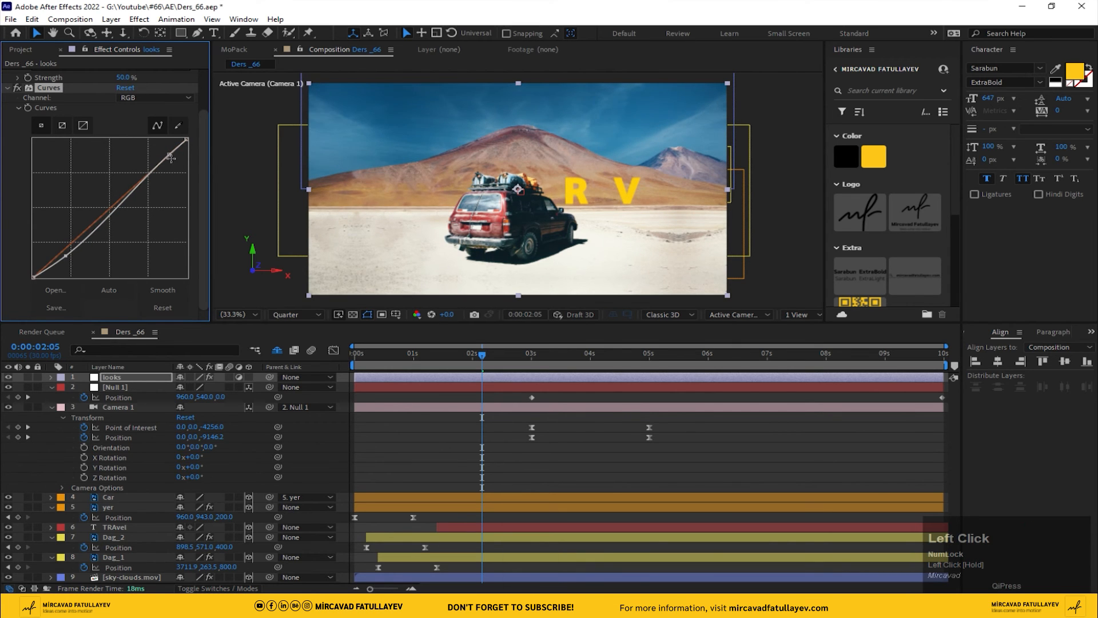
{"action": "left_click_drag", "start_coordinate": [167, 154], "coordinate": [163, 151]}
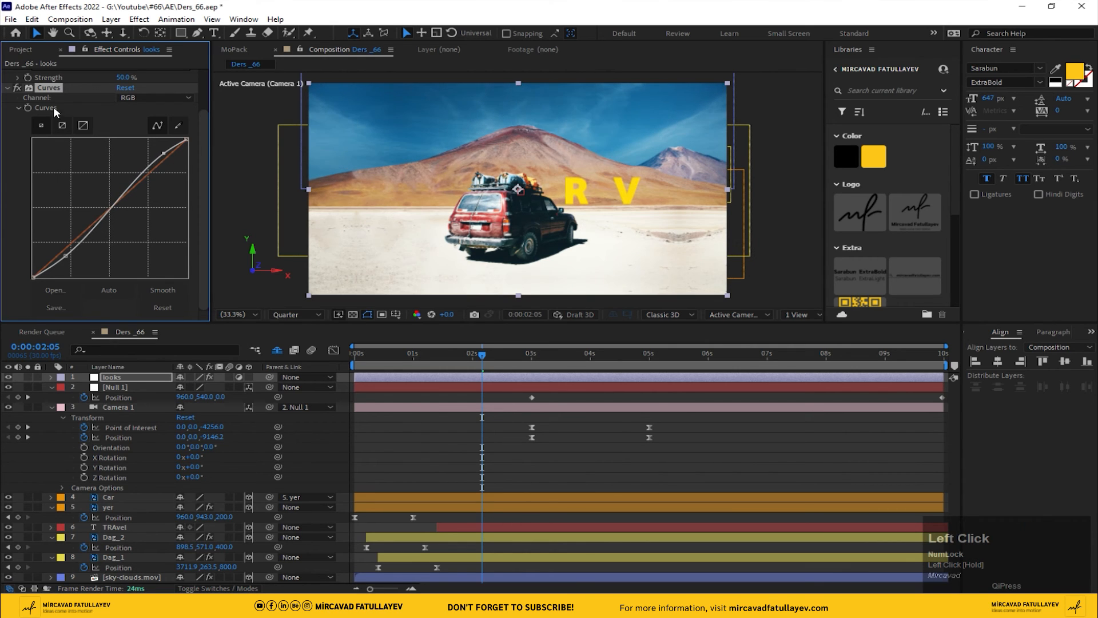
{"action": "left_click", "coordinate": [18, 88]}
{"action": "left_click", "coordinate": [18, 88]}
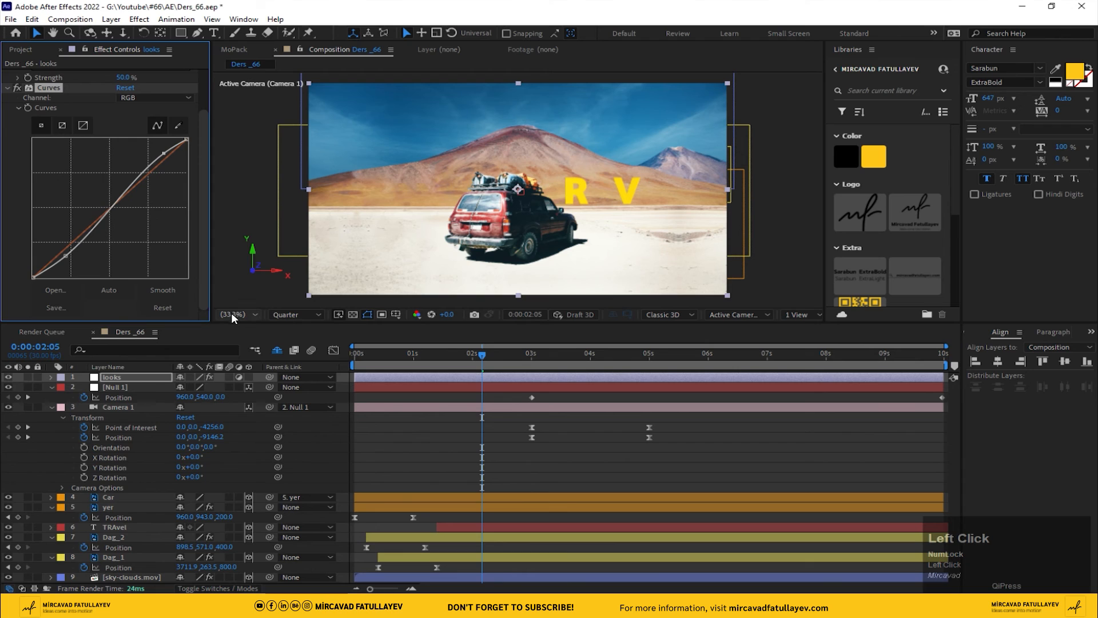
Set the Magic Bullet Looks strength to 30%, compare with Curves off and on, and preview the animation from the start.
{"action": "left_click", "coordinate": [232, 314]}
{"action": "left_click", "coordinate": [247, 340]}
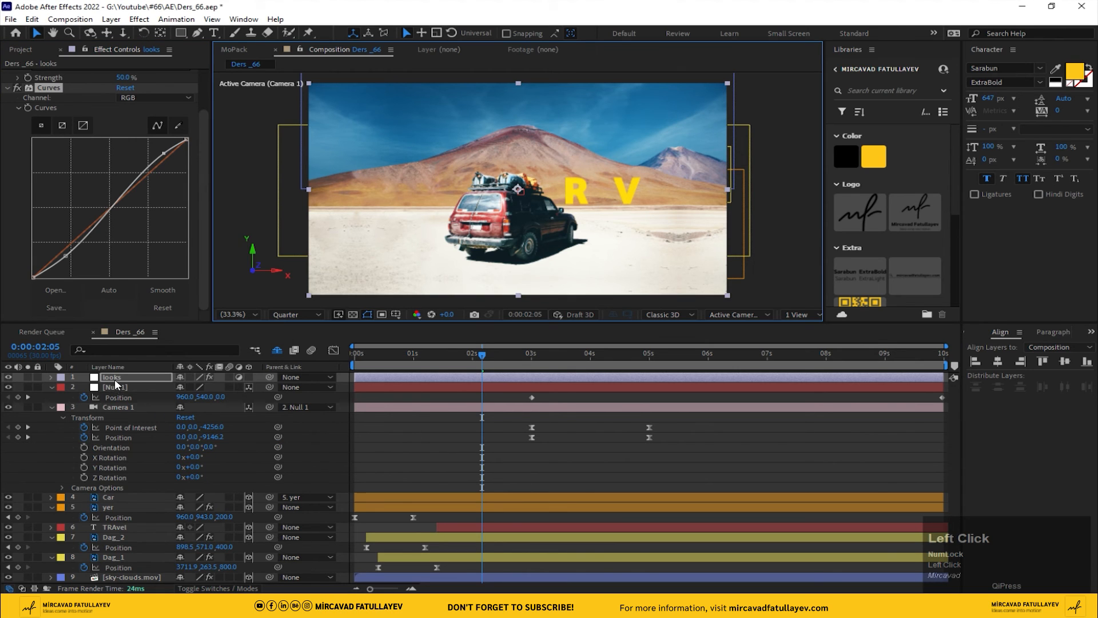
{"action": "left_click", "coordinate": [115, 380]}
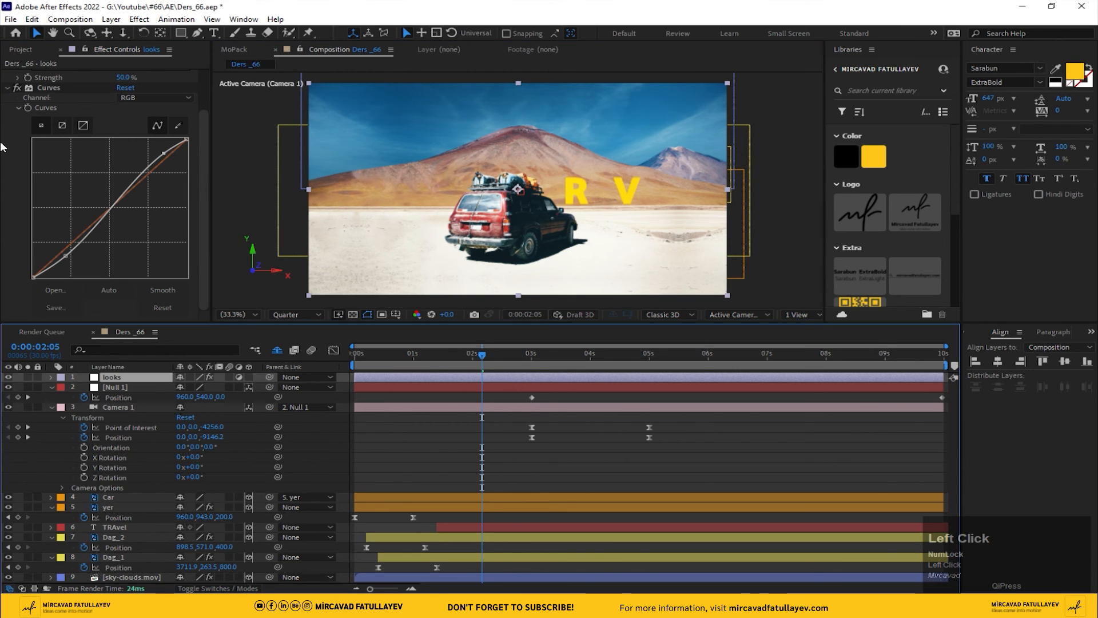
{"action": "left_click", "coordinate": [122, 79]}
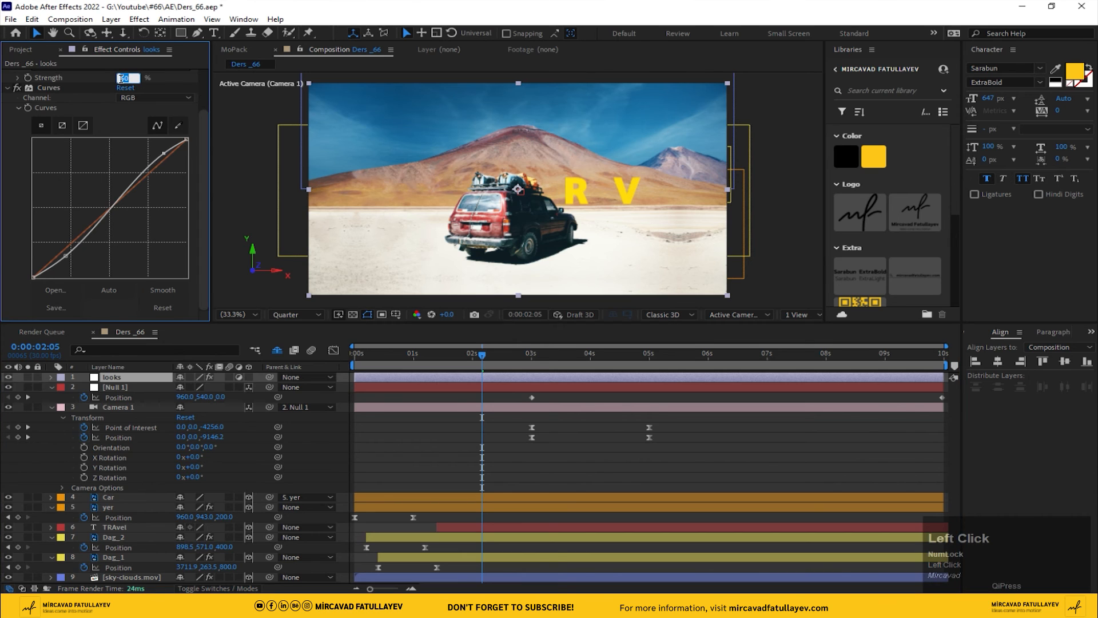
{"action": "type", "text": "30"}
{"action": "key", "text": "Return"}
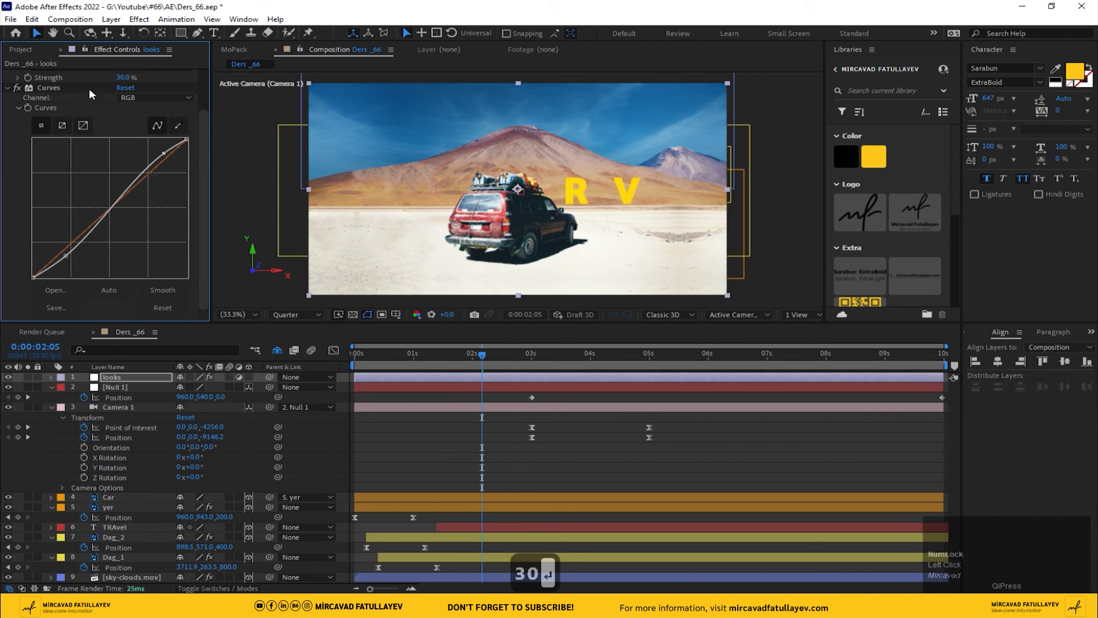
{"action": "left_click", "coordinate": [18, 88]}
{"action": "left_click", "coordinate": [18, 88]}
{"action": "left_click_drag", "start_coordinate": [482, 360], "coordinate": [354, 369]}
{"action": "key", "text": "space"}
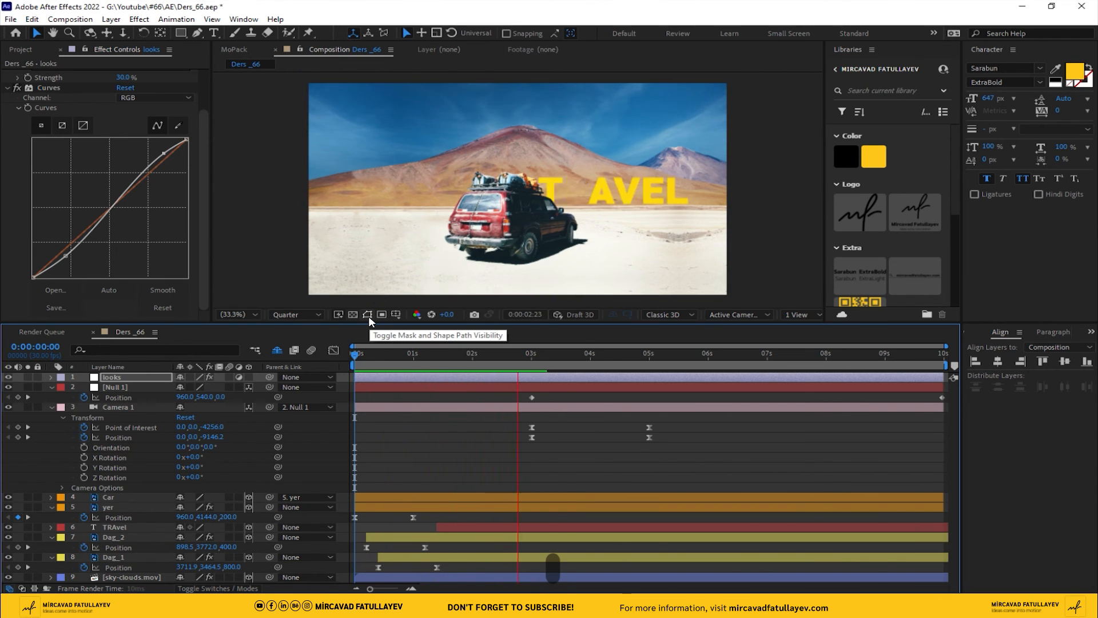
Enable motion blur on all layers and for the composition, and preview the animation from the beginning.
{"action": "key", "text": "ctrl+a"}
{"action": "left_click", "coordinate": [230, 496]}
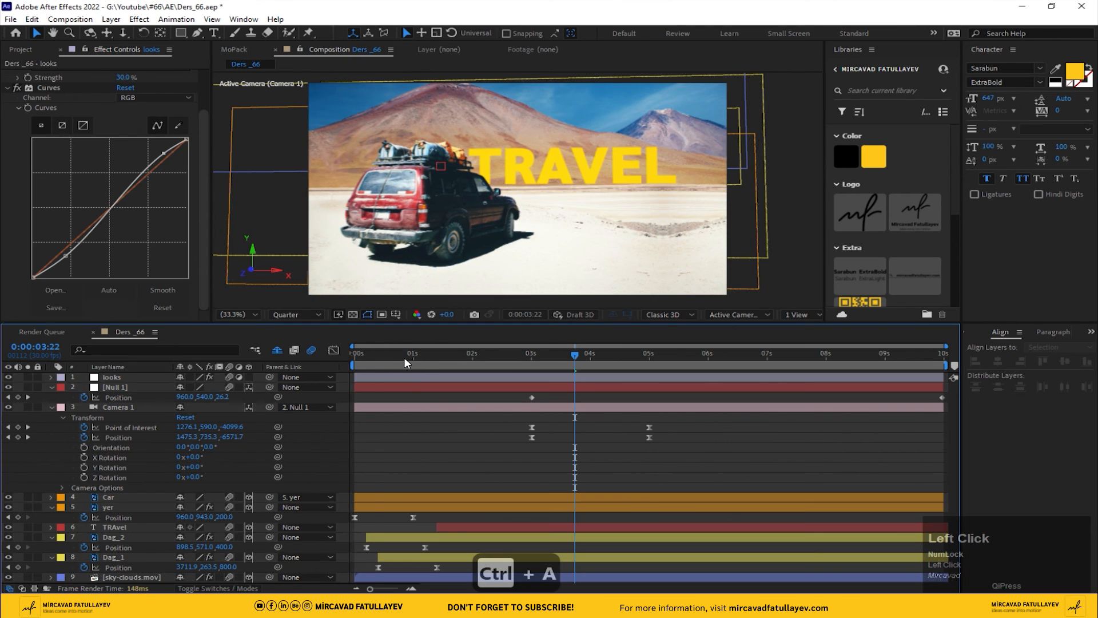
{"action": "key", "text": "space"}
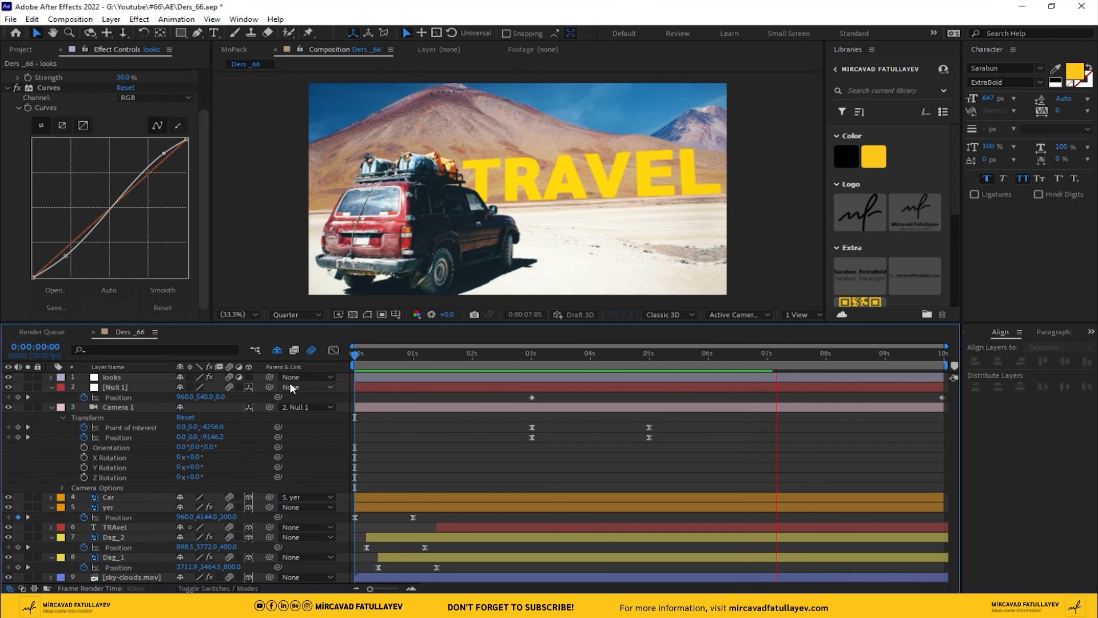
Preview the camera animation from 0:00:02:21.
{"action": "left_click", "coordinate": [514, 354]}
{"action": "key", "text": "space"}
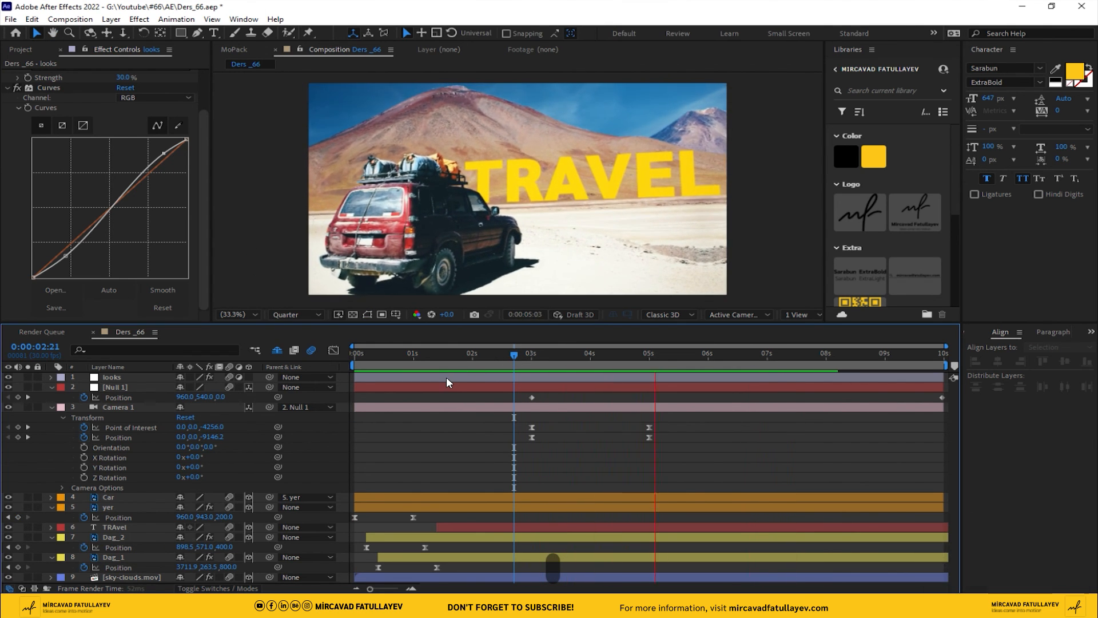
{"action": "key", "text": "space"}
Apply Easy Ease Out to the null's first Position keyframe and Easy Ease In to its last one at 10 seconds.
{"action": "right_click", "coordinate": [531, 400]}
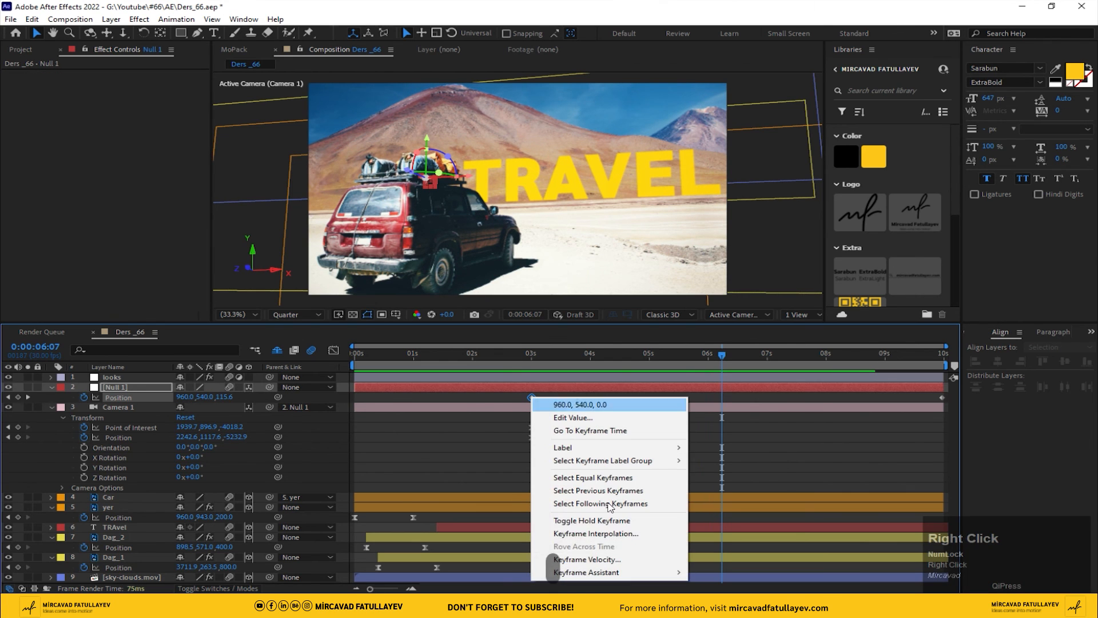
{"action": "left_click", "coordinate": [618, 572]}
{"action": "left_click", "coordinate": [773, 521]}
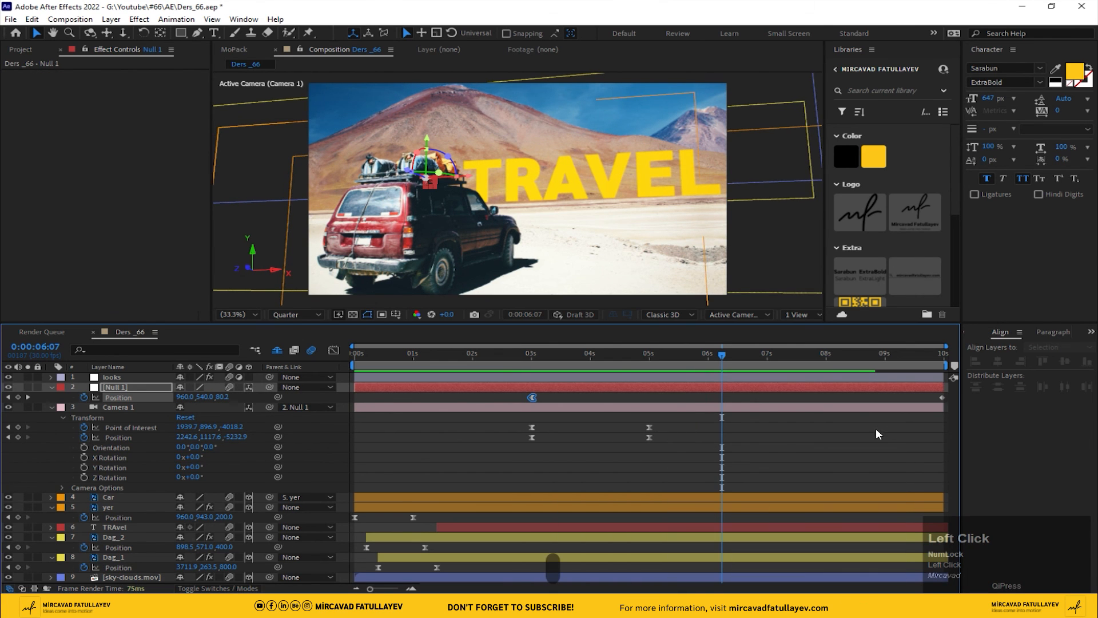
{"action": "right_click", "coordinate": [942, 397]}
{"action": "left_click", "coordinate": [1015, 571]}
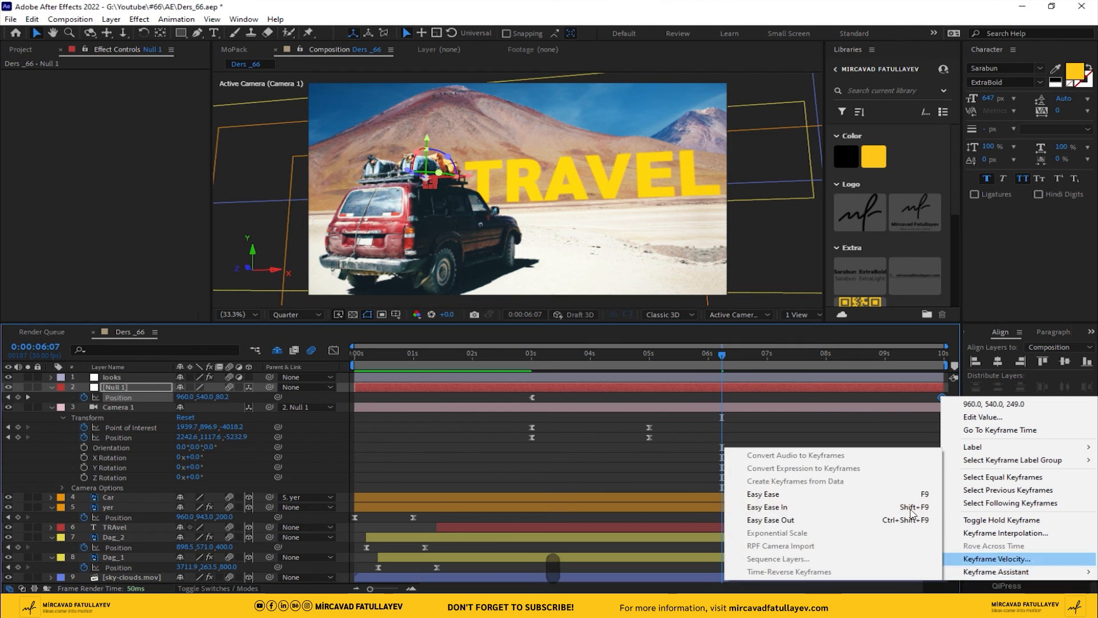
{"action": "left_click", "coordinate": [789, 507]}
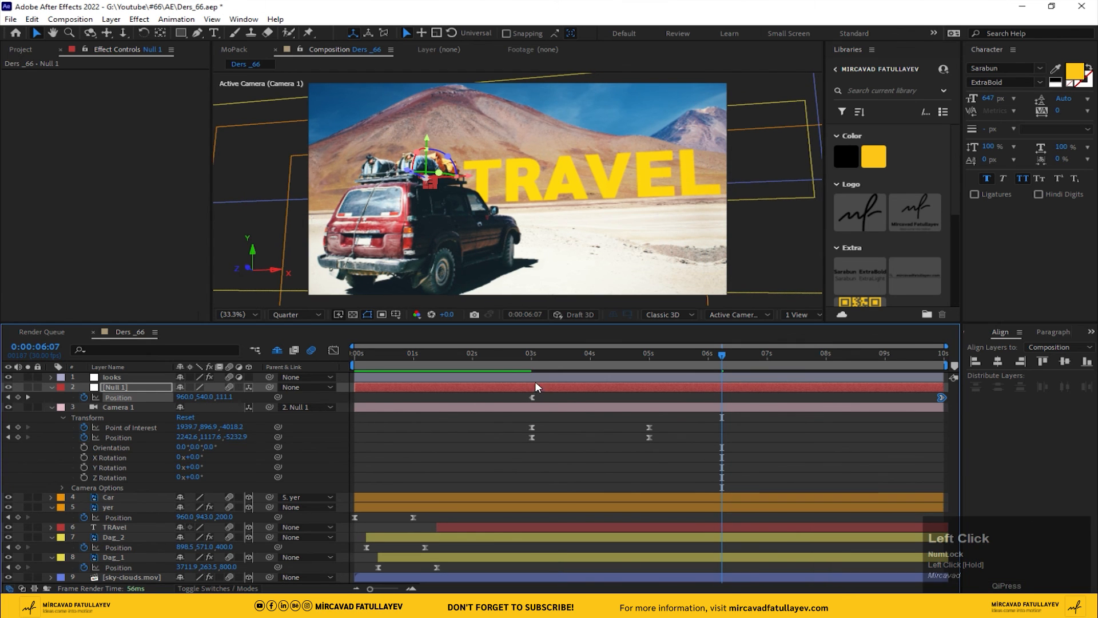
Move the null's first Position keyframe from 3 seconds to the start of the composition and preview the animation.
{"action": "left_click_drag", "start_coordinate": [532, 400], "coordinate": [355, 402]}
{"action": "key", "text": "space"}
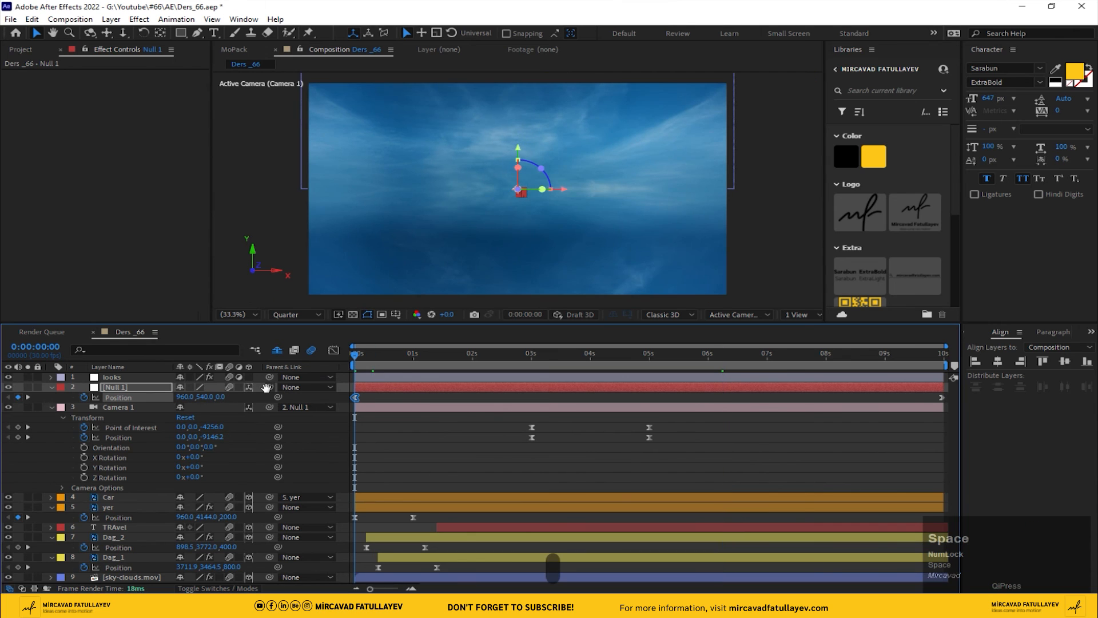